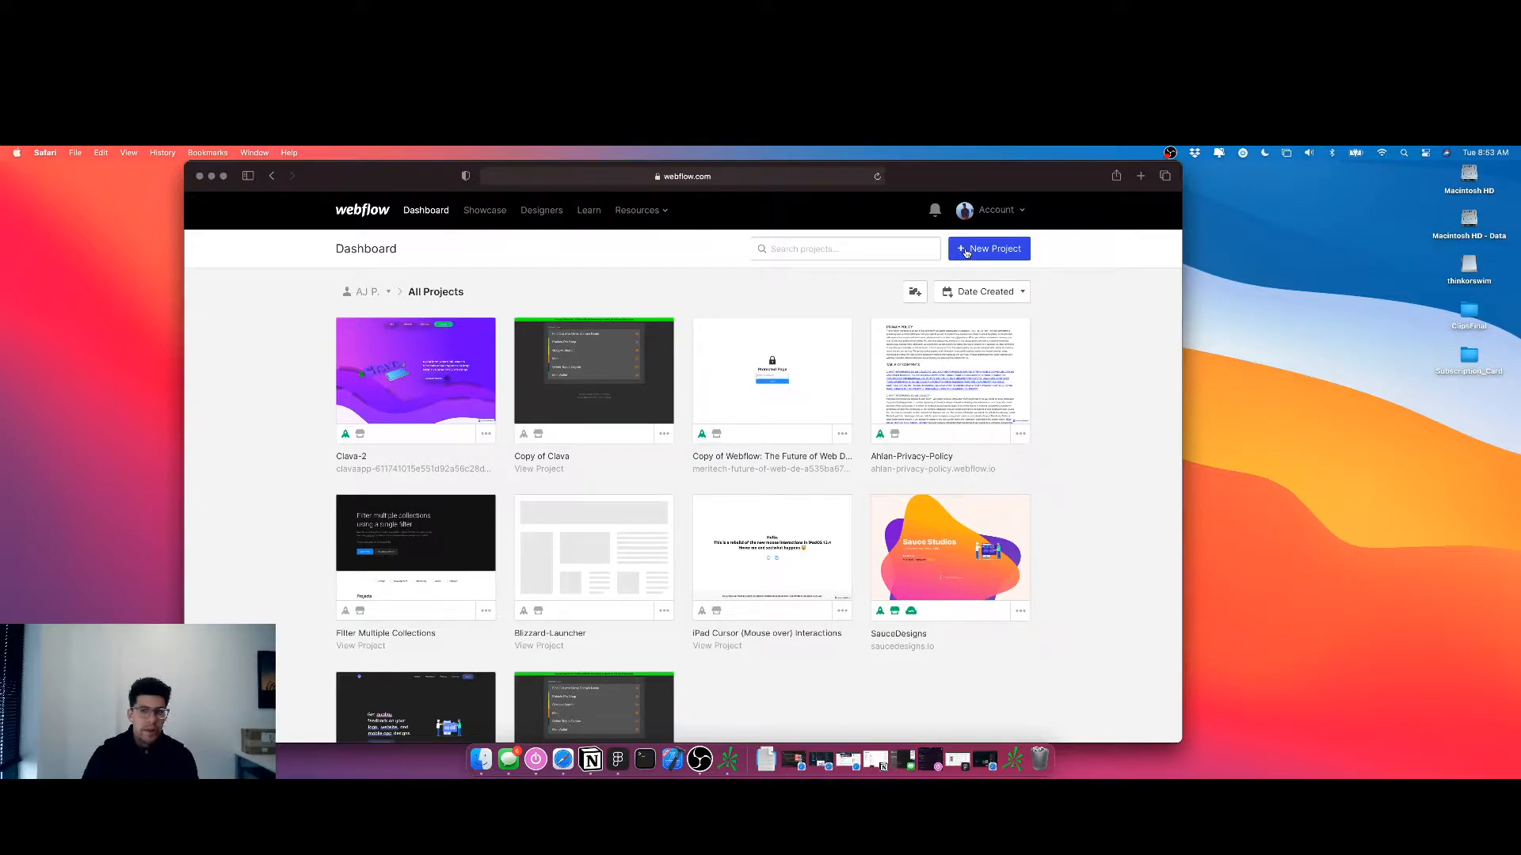
Create a new project from the Blank Site preset and name it LandingPag
left_click(966, 250)
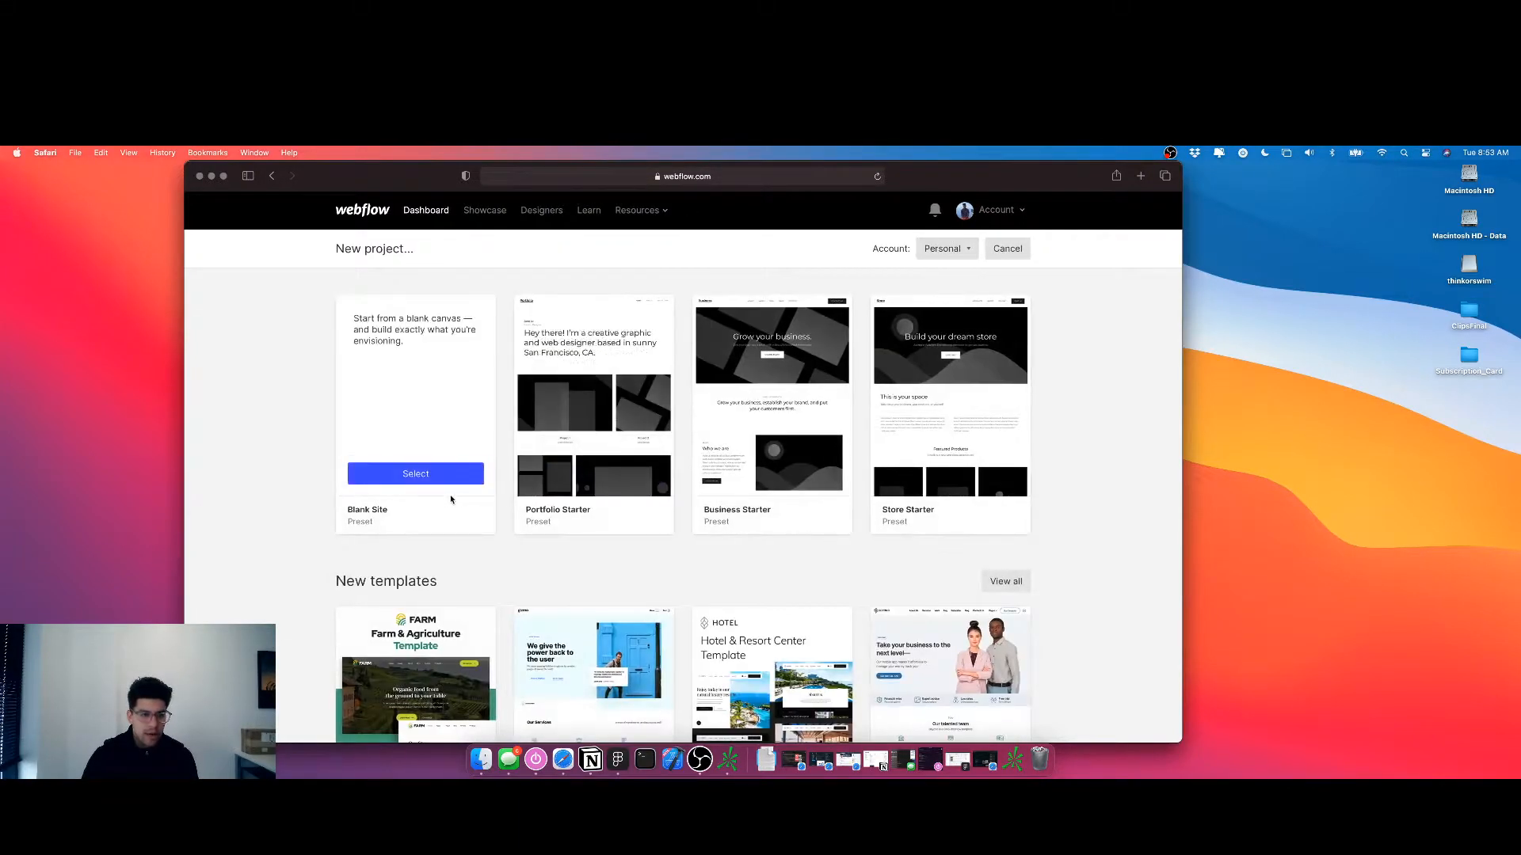
left_click(431, 475)
type("LandingPag")
key("Return")
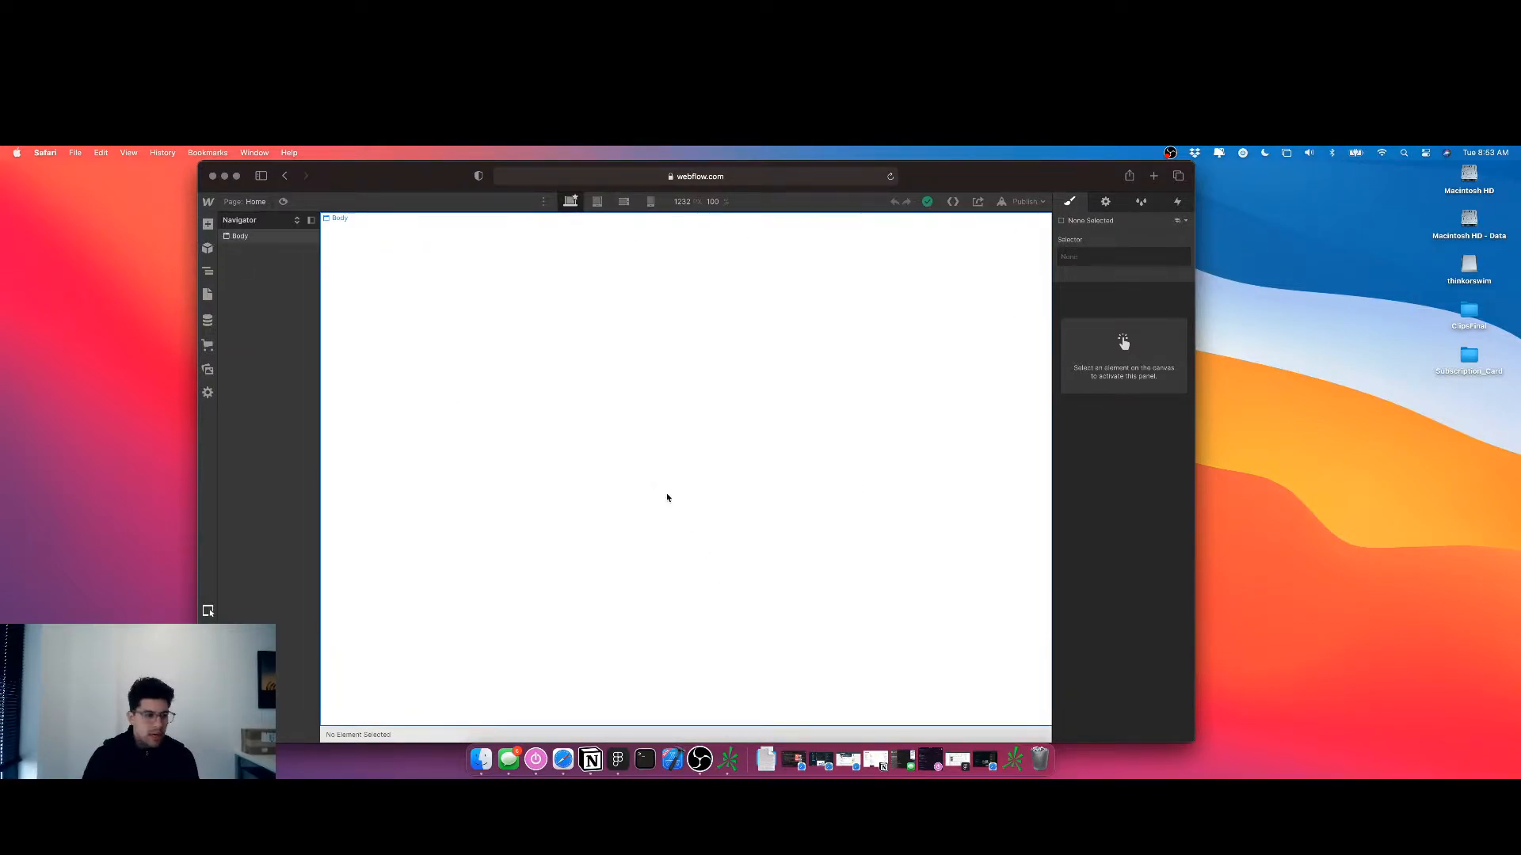
Preview the empty page at the tablet, mobile landscape and mobile portrait breakpoints, and return to the desktop view
left_click(597, 201)
left_click(623, 201)
left_click(651, 203)
left_click(624, 203)
left_click(651, 203)
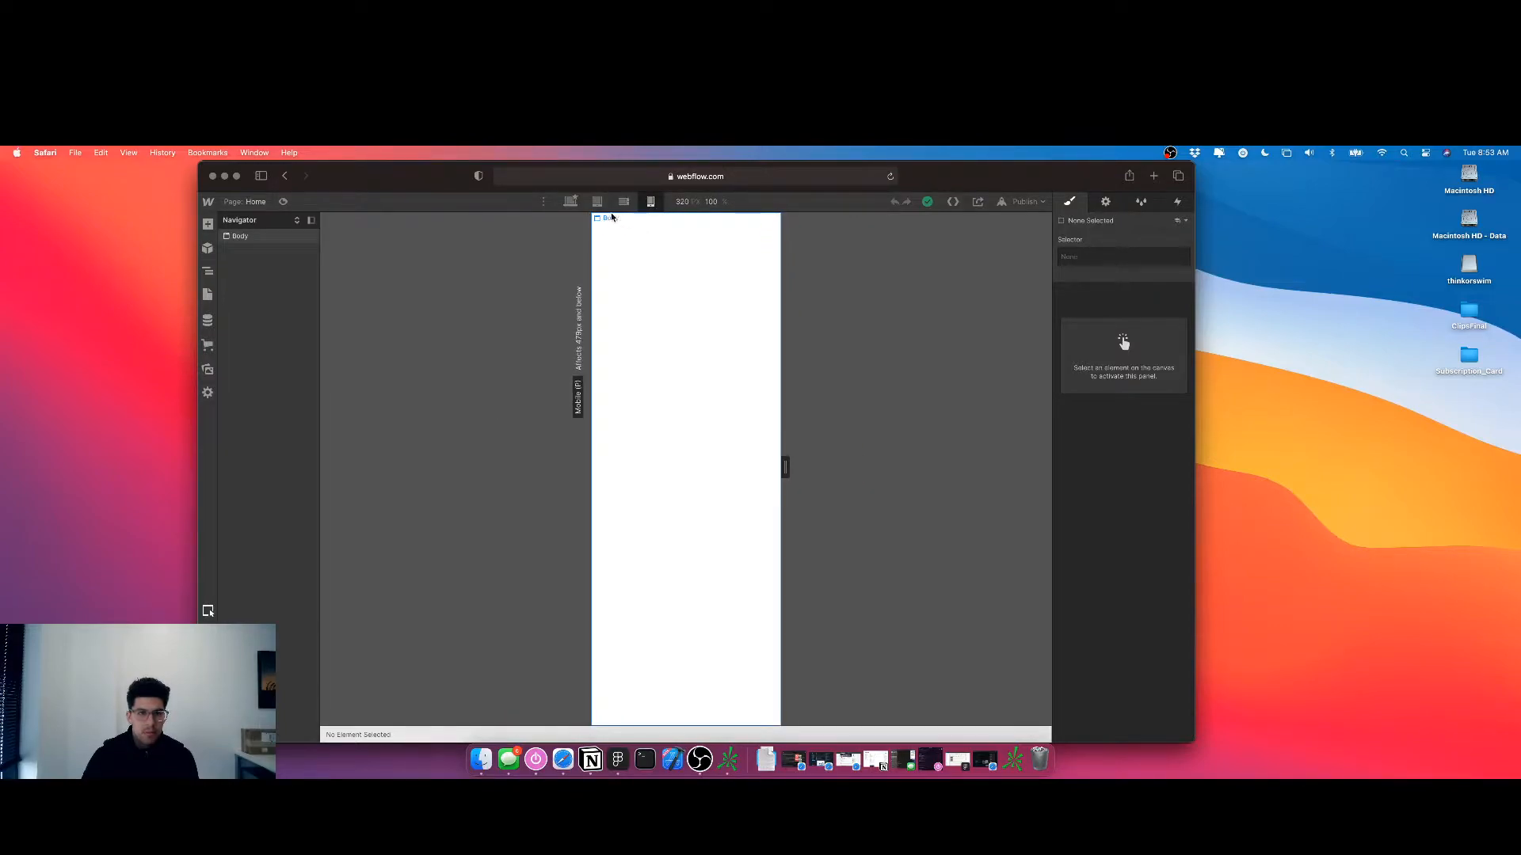
left_click(572, 202)
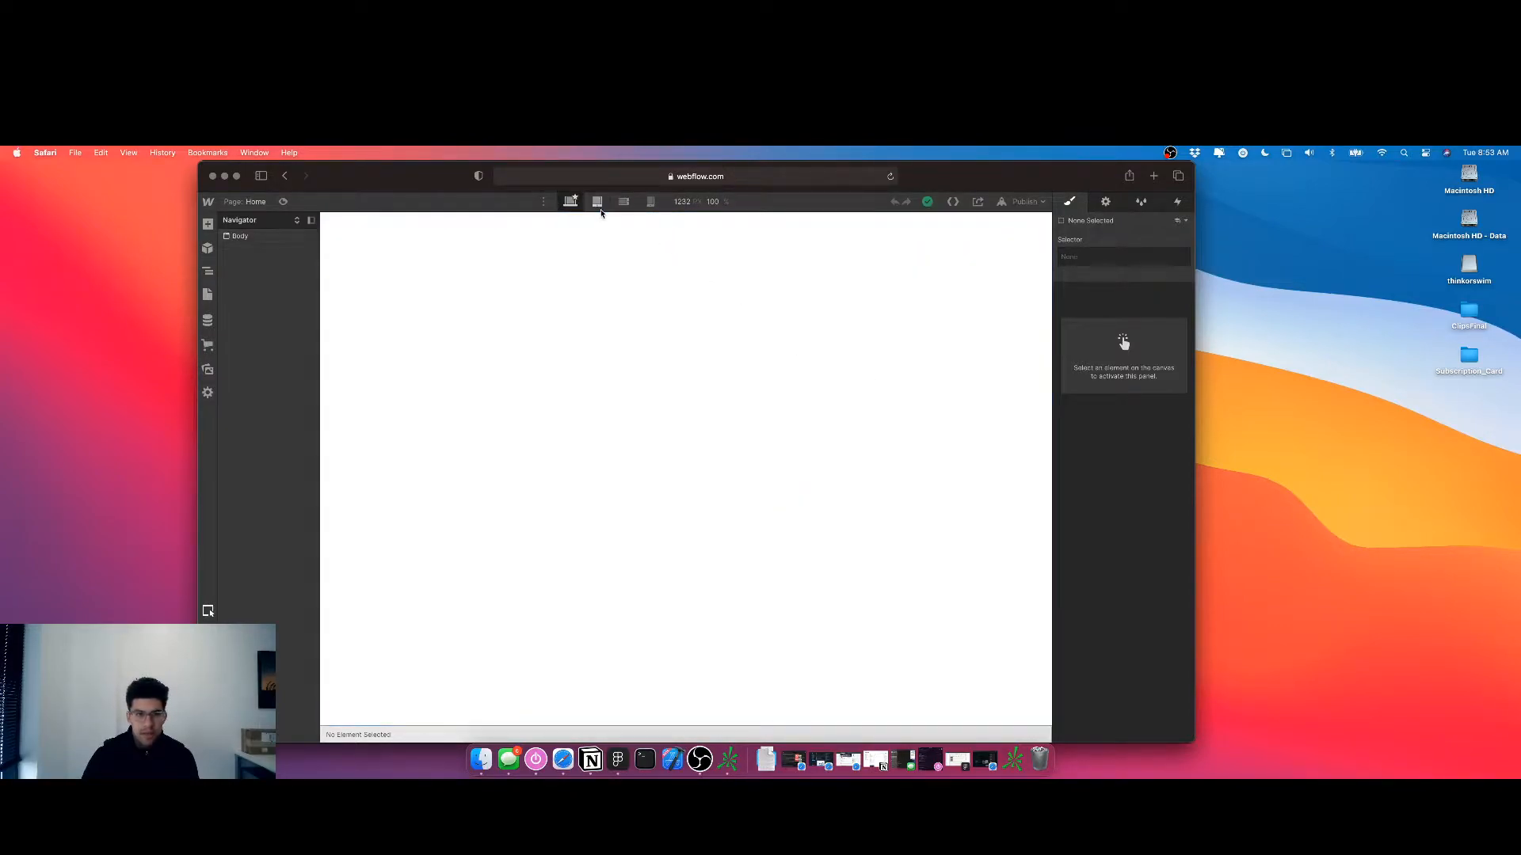
left_click(598, 203)
mouse_move(919, 471)
left_mouse_down()
mouse_move(1053, 469)
mouse_move(801, 465)
mouse_move(963, 465)
mouse_move(918, 466)
left_mouse_up()
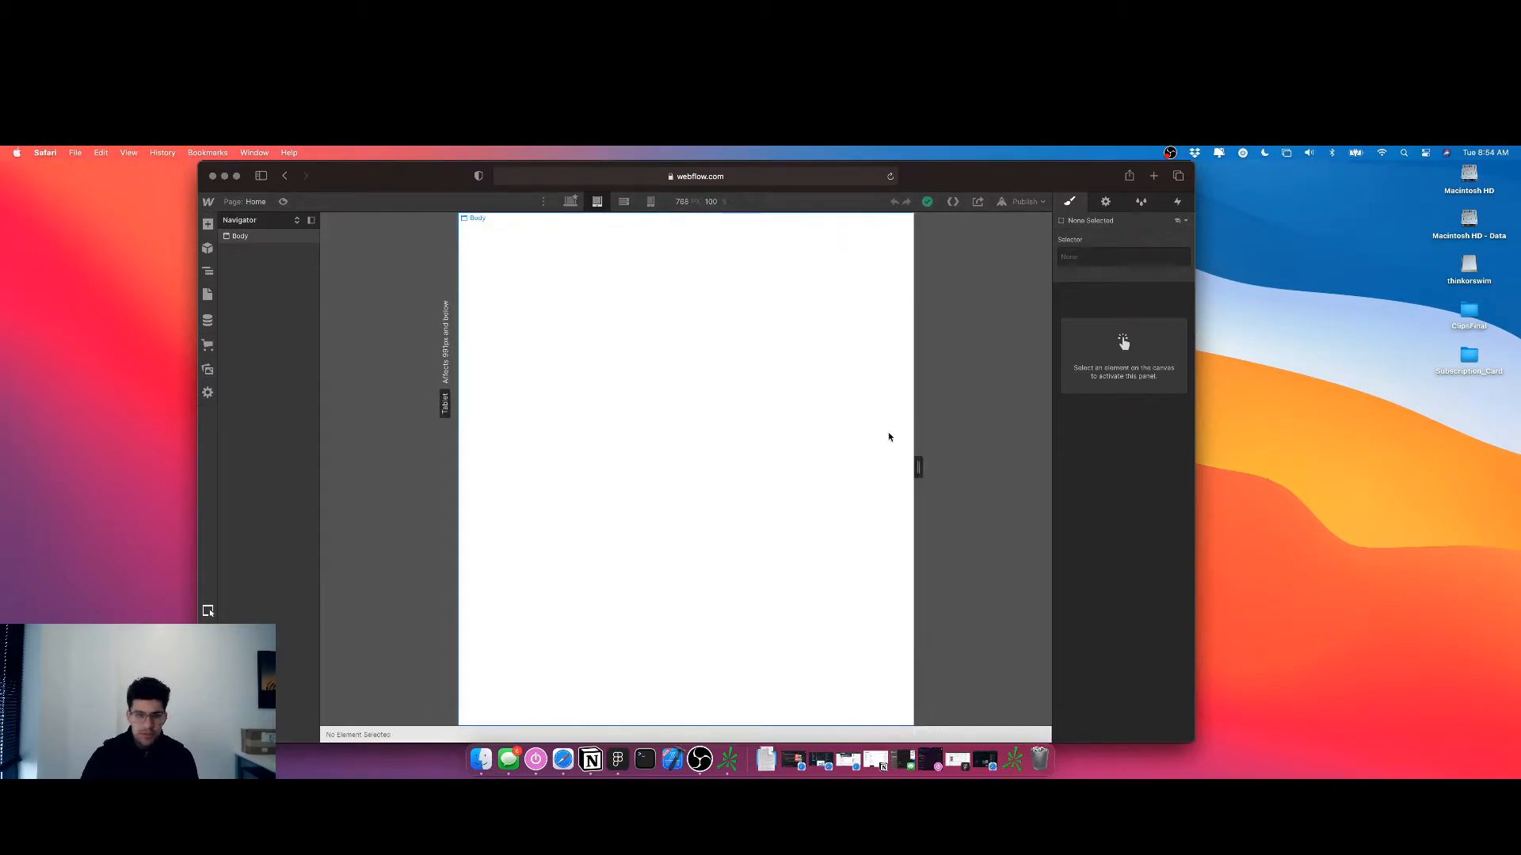
left_click(570, 202)
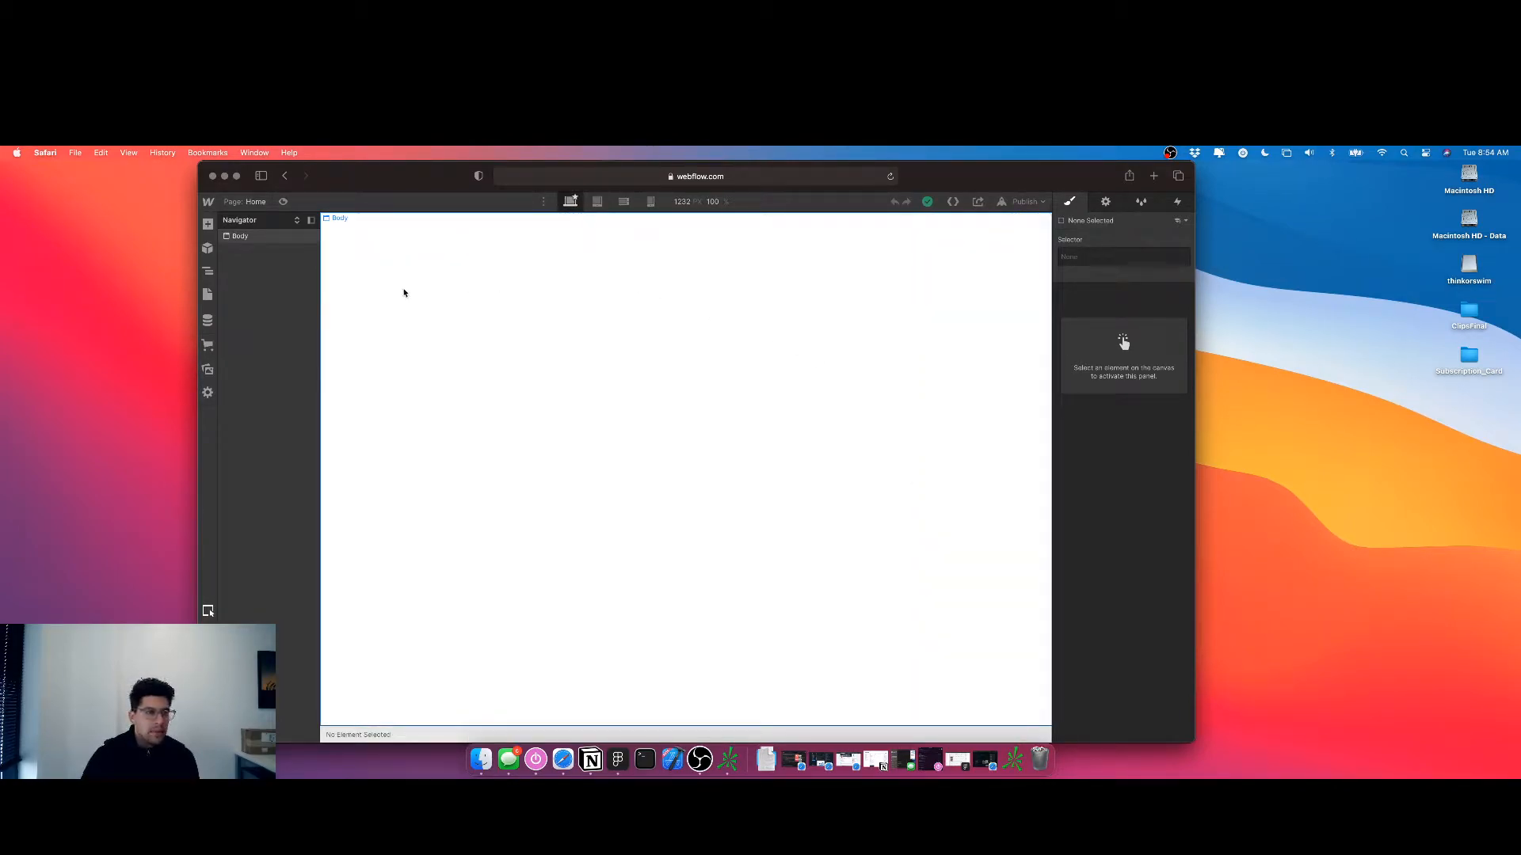
Assign a new class named Main-body to the page's Body element
left_click(257, 237)
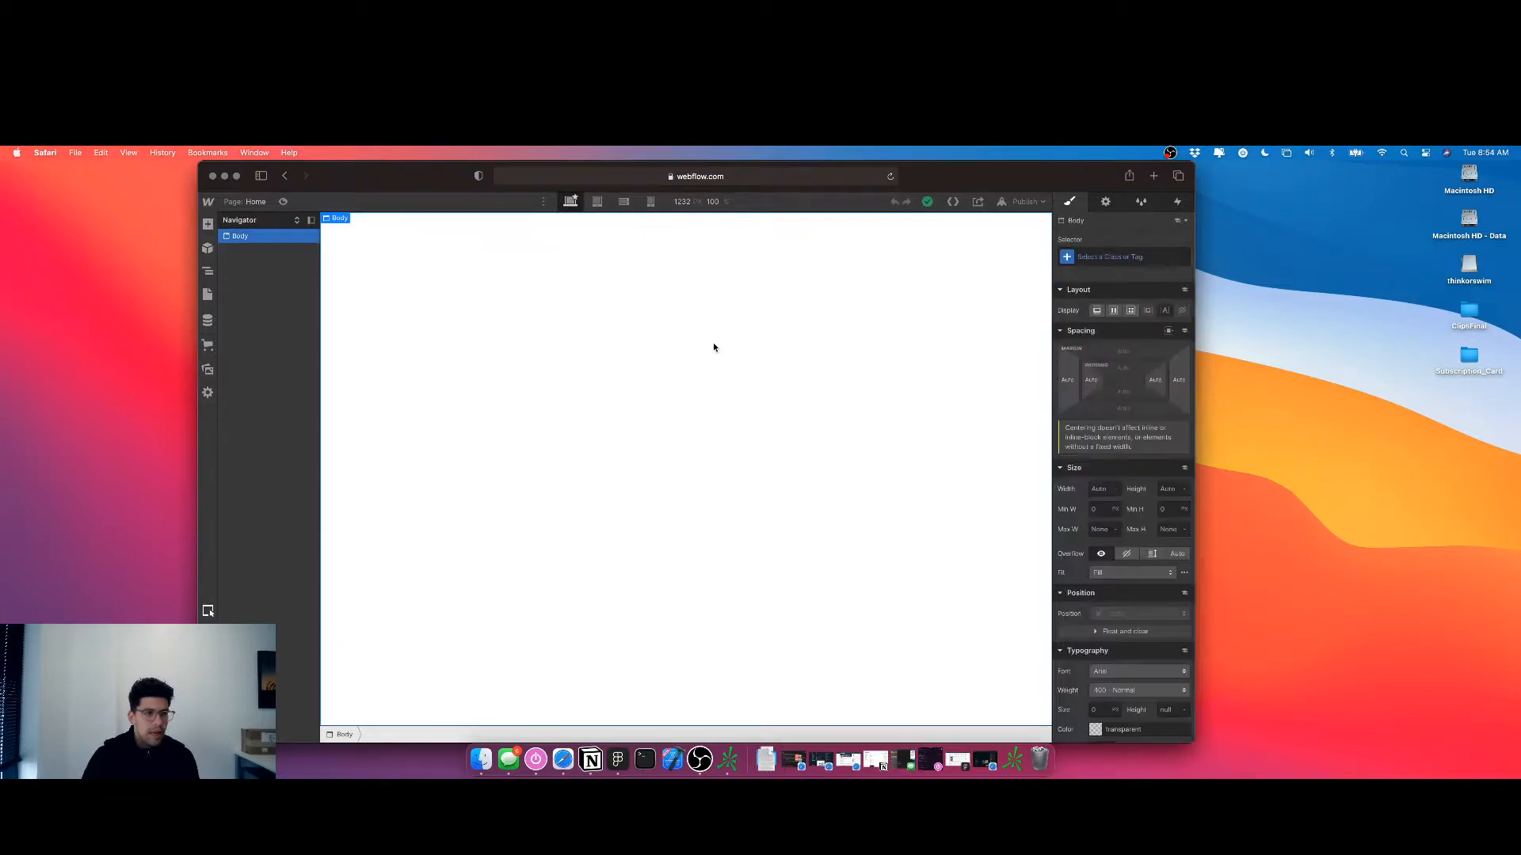
left_click(1070, 262)
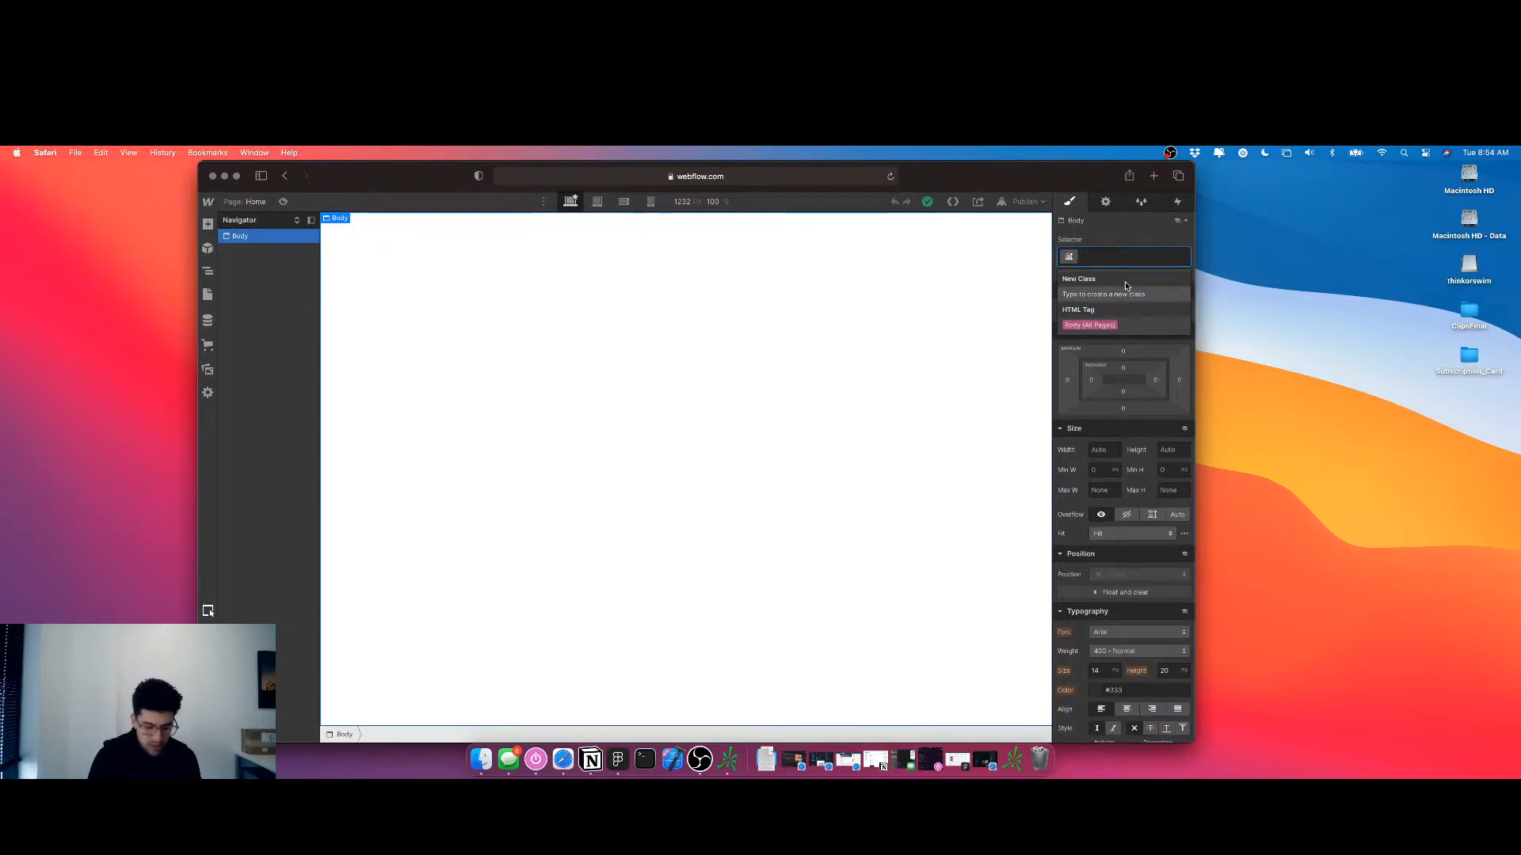
type("Main-body")
key("Return")
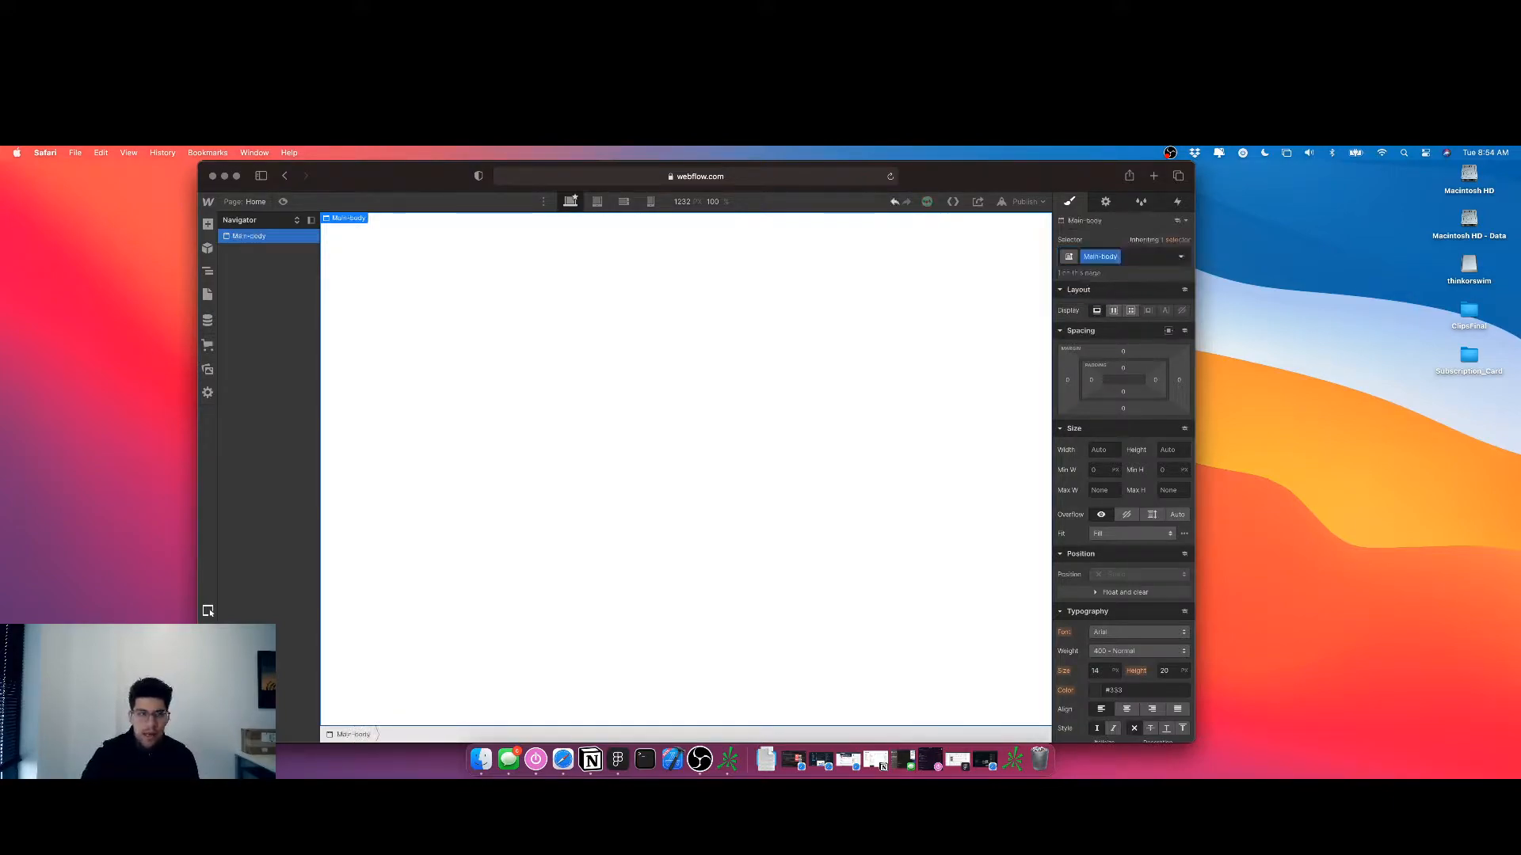
Set the background color of the Main-body class to #222
scroll(1112, 499, "down", 10)
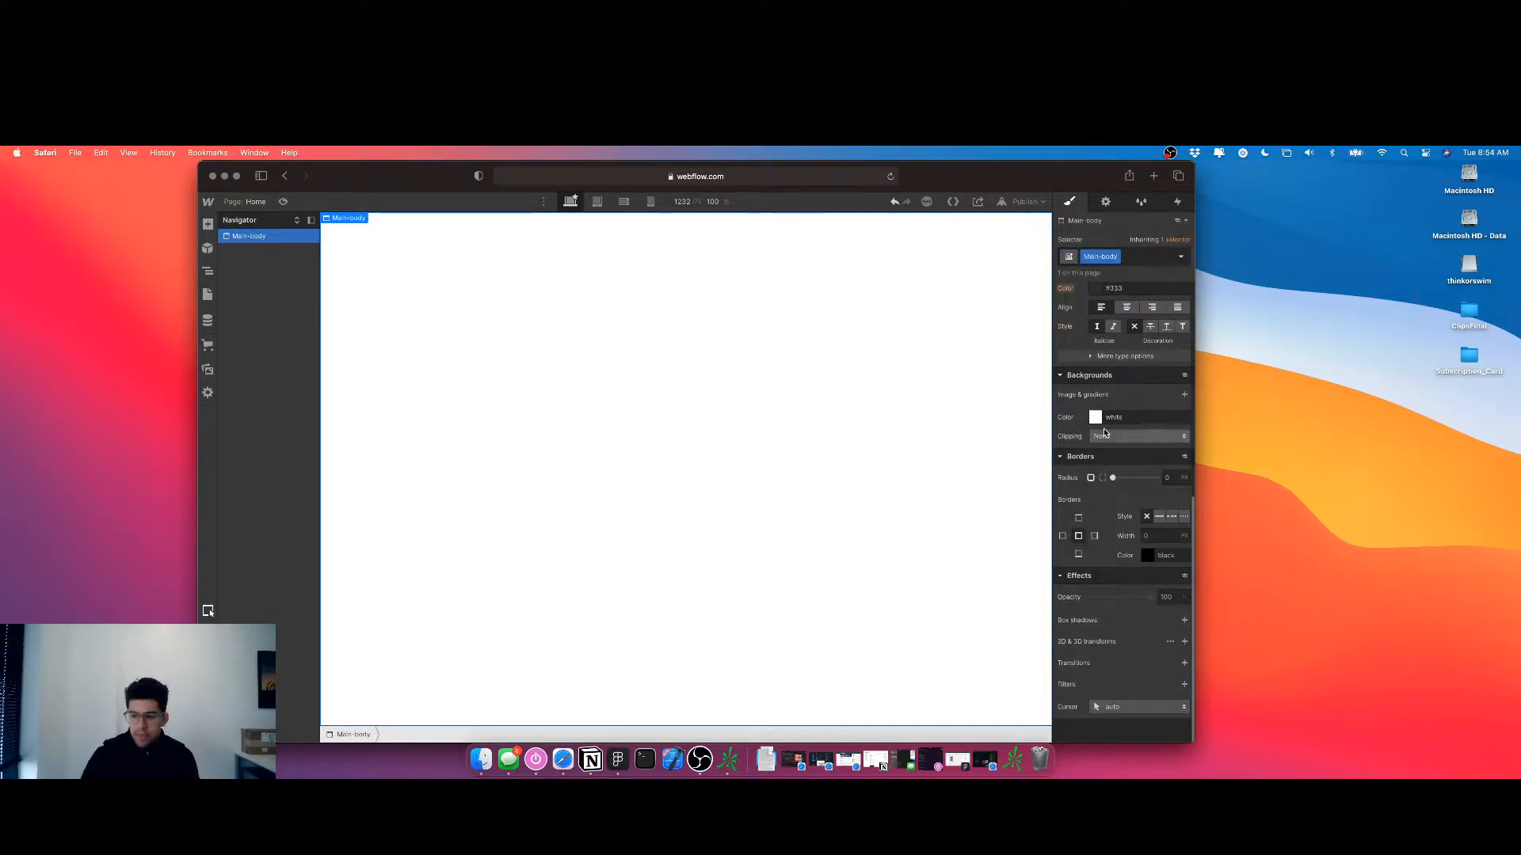
left_click(1122, 417)
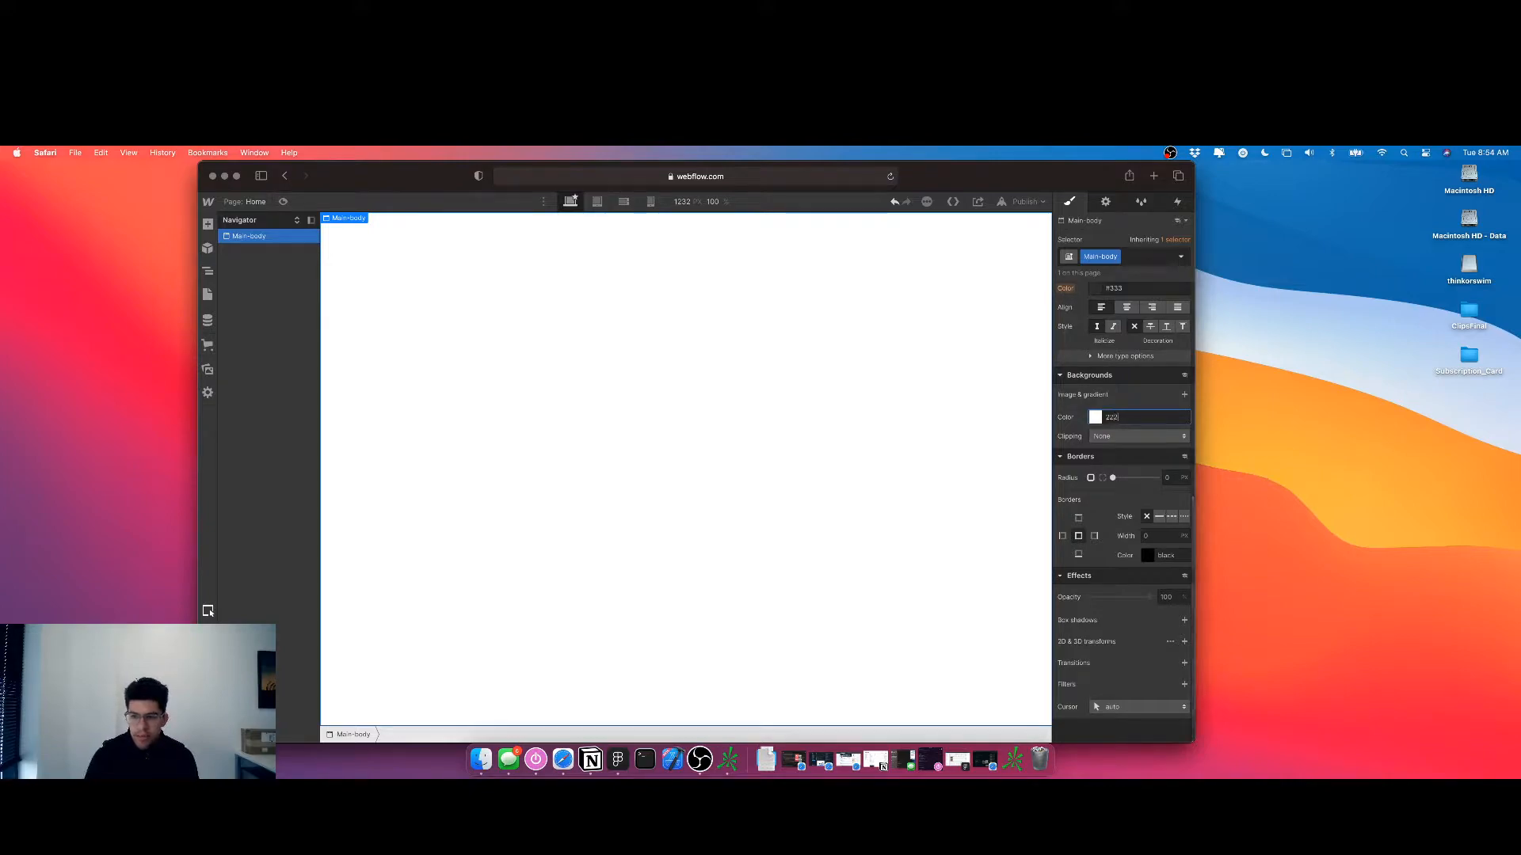
type("#222")
left_click(578, 503)
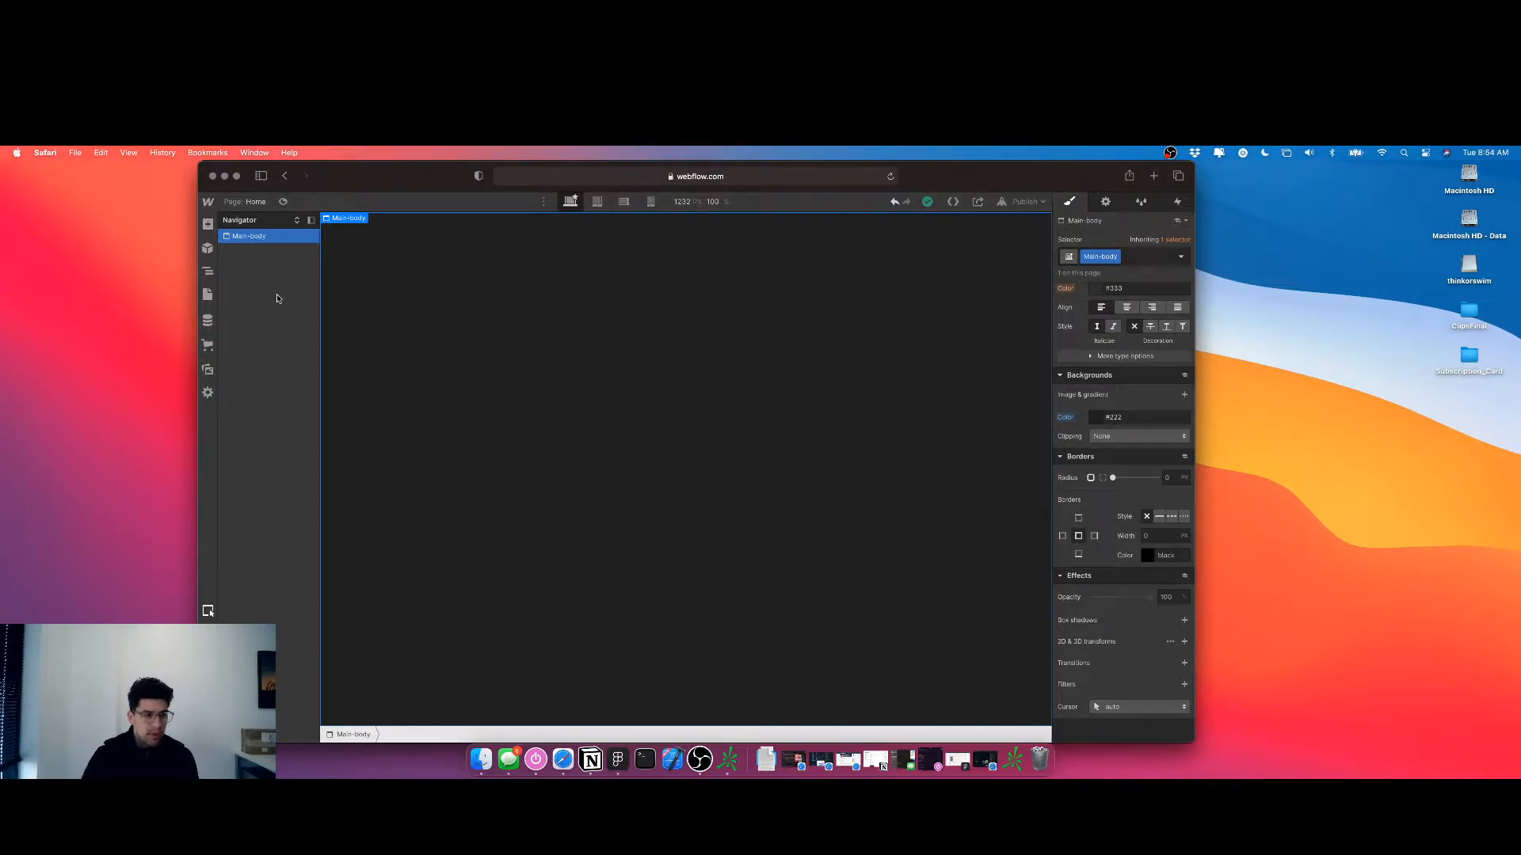
Add a Navbar element inside Main-body using the element search
left_click(208, 249)
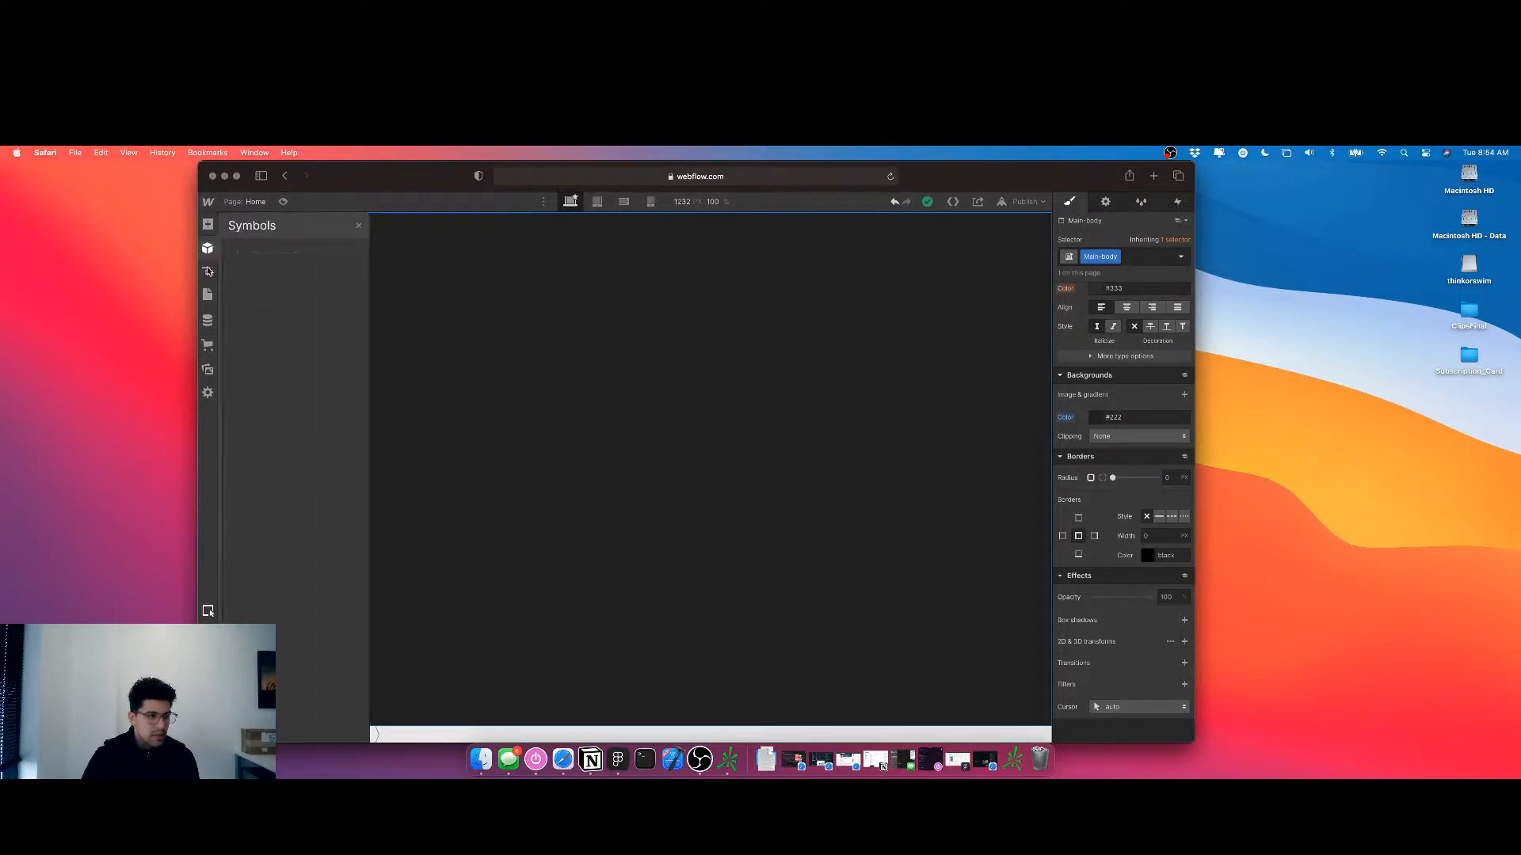
left_click(206, 228)
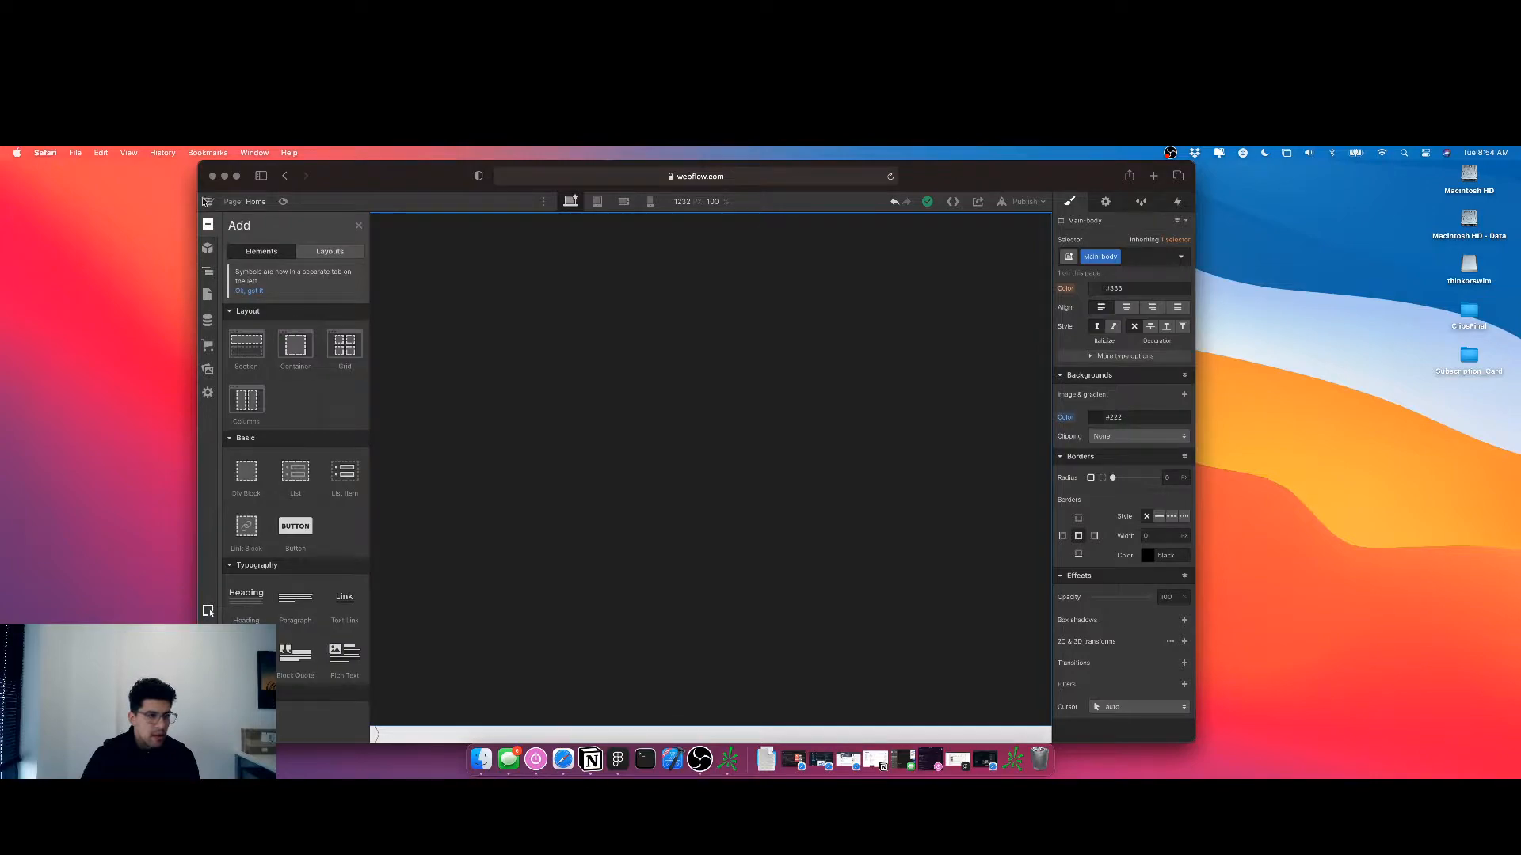
left_click(645, 337)
key("super+e")
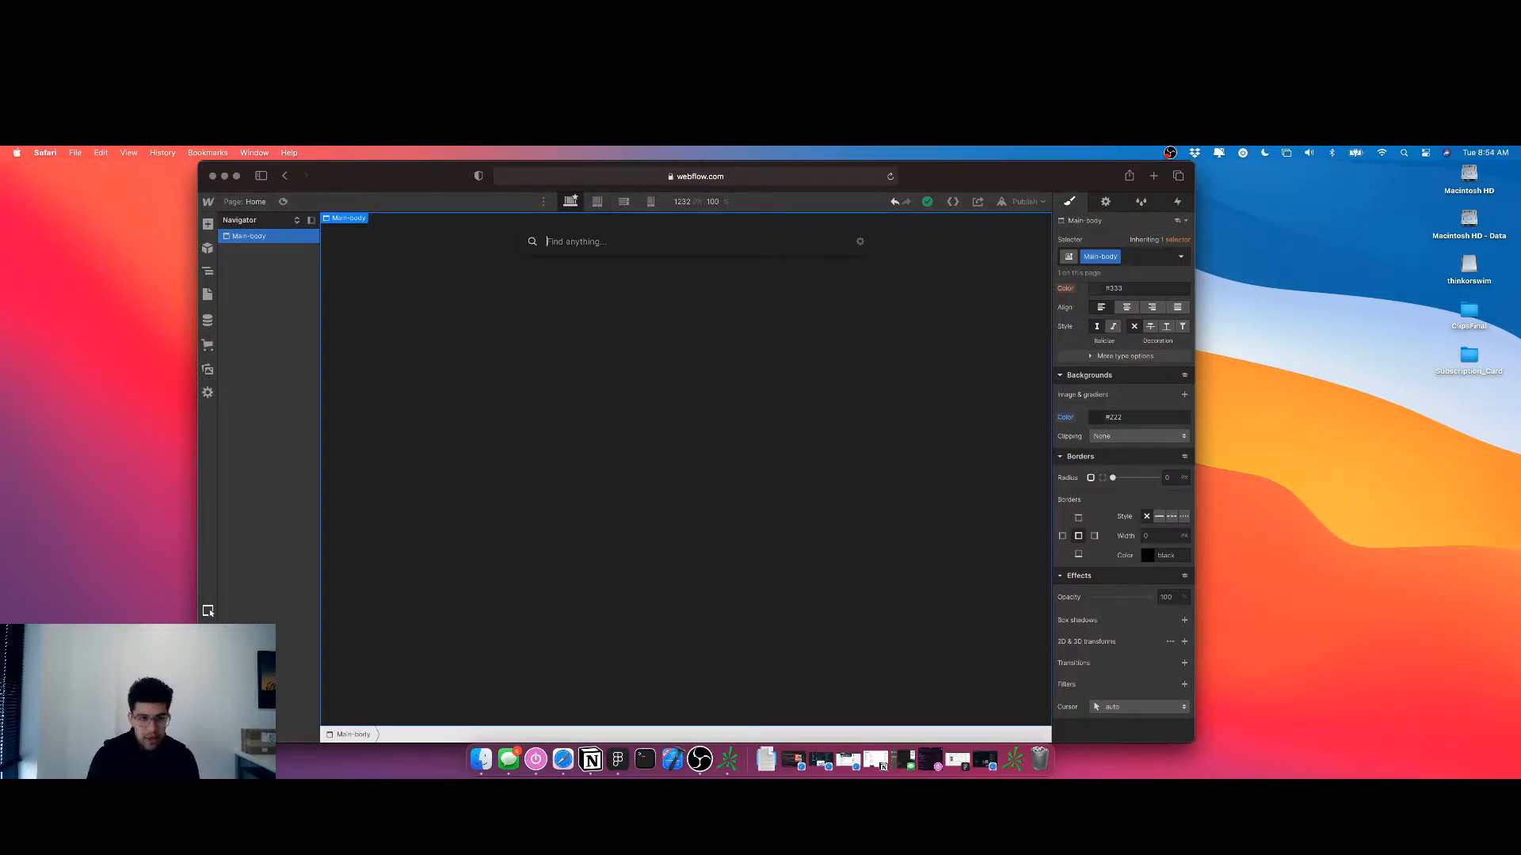
type("nav")
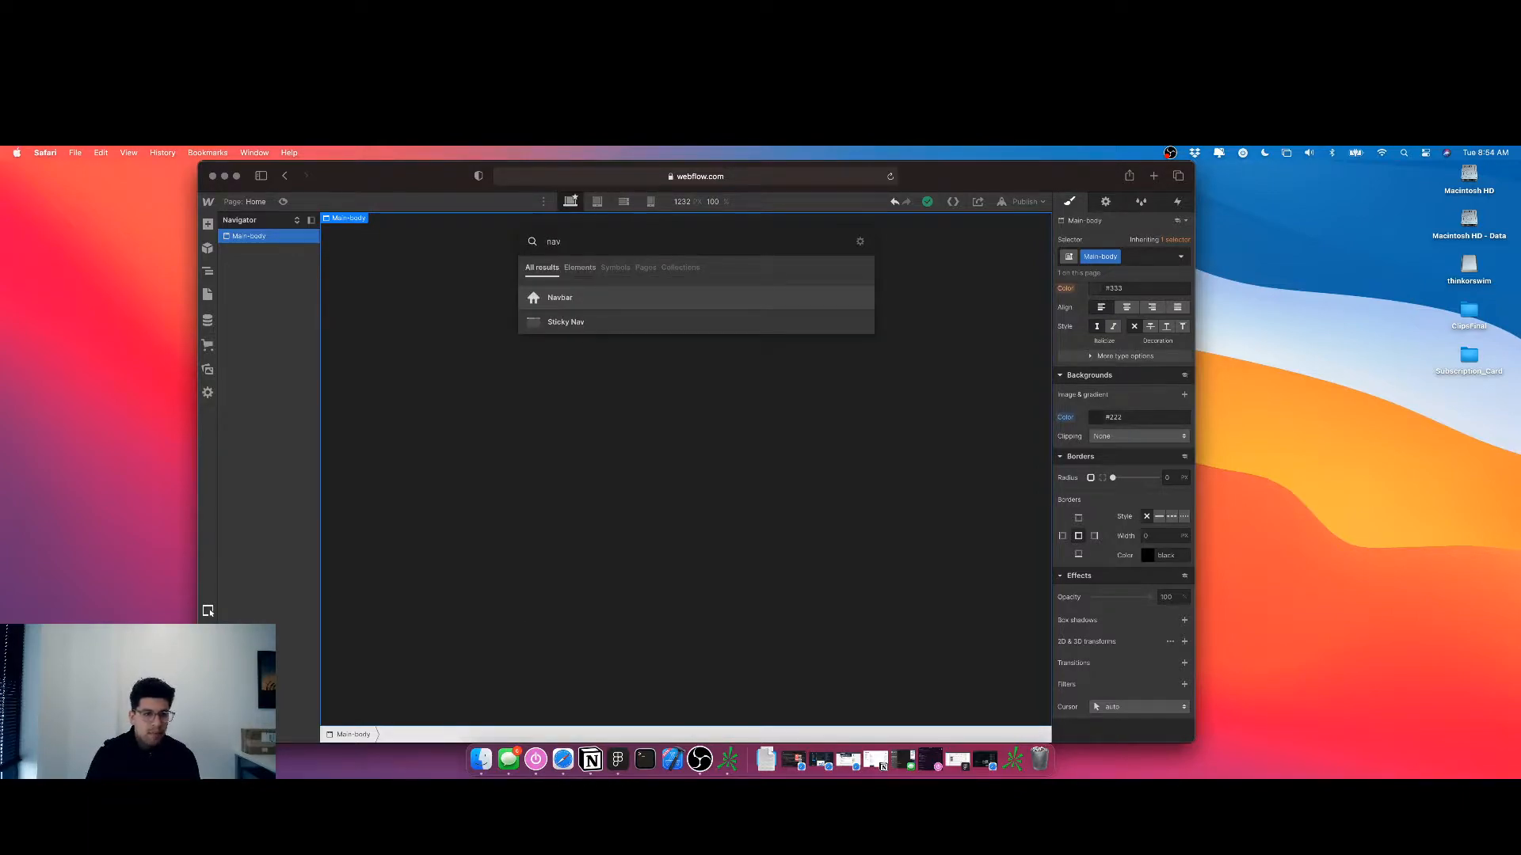
key("Return")
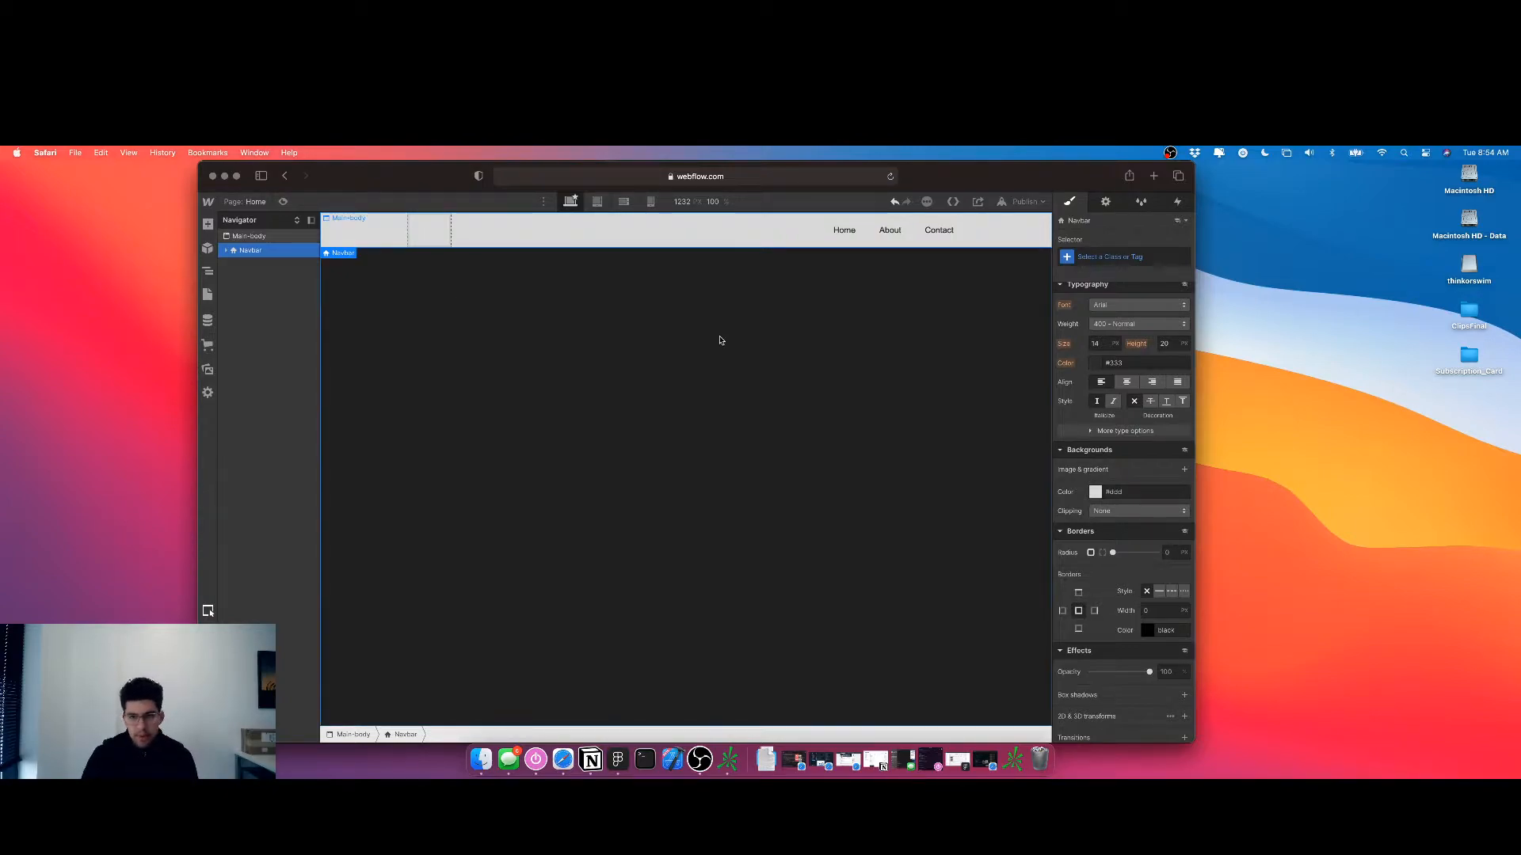
Assign a new class named Nav-main to the navbar
left_click(1073, 262)
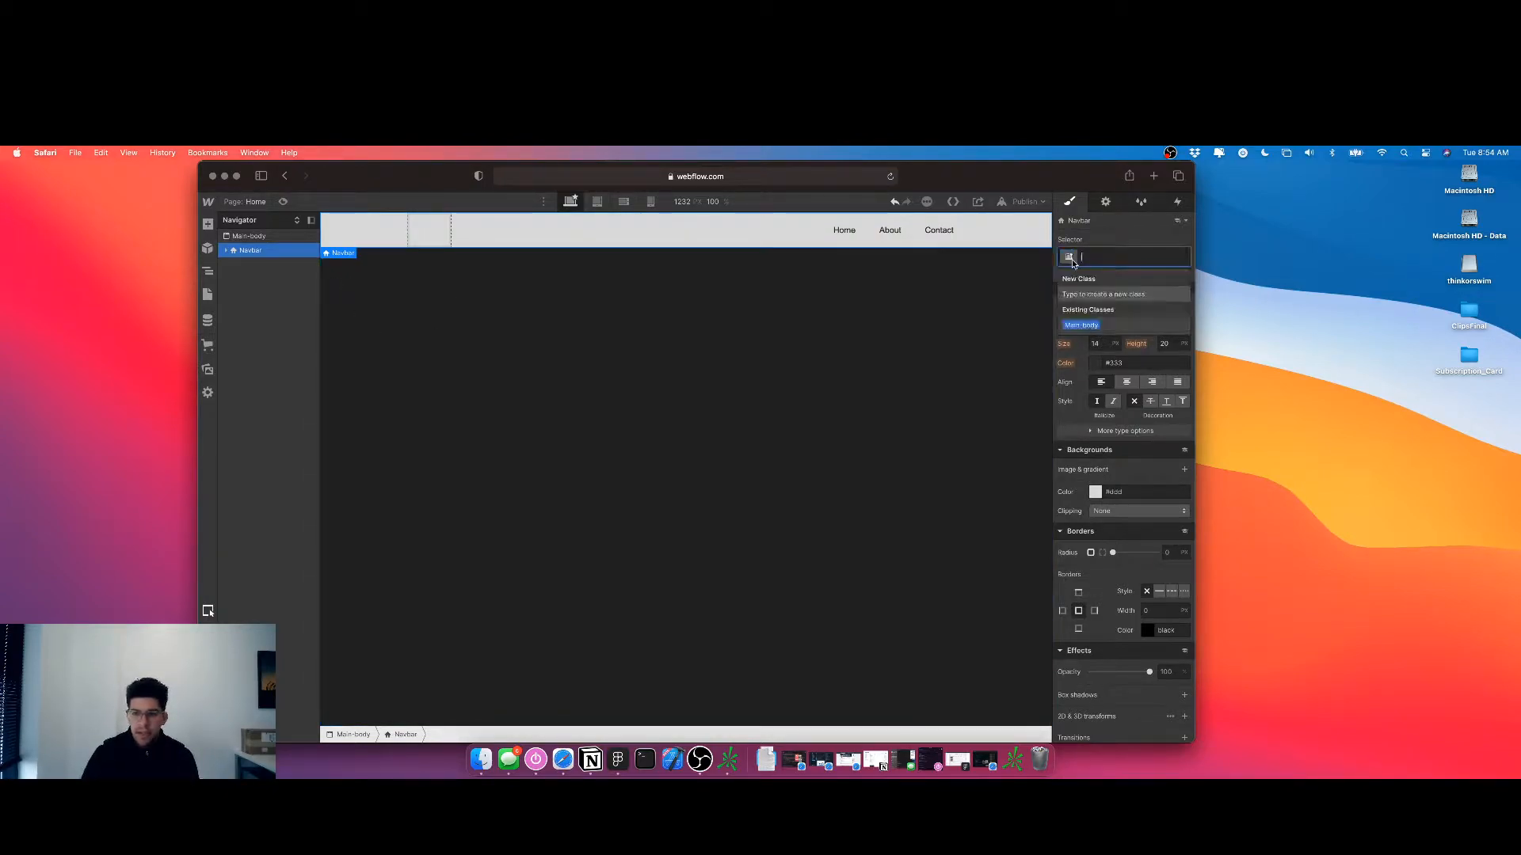
type("Nav-main")
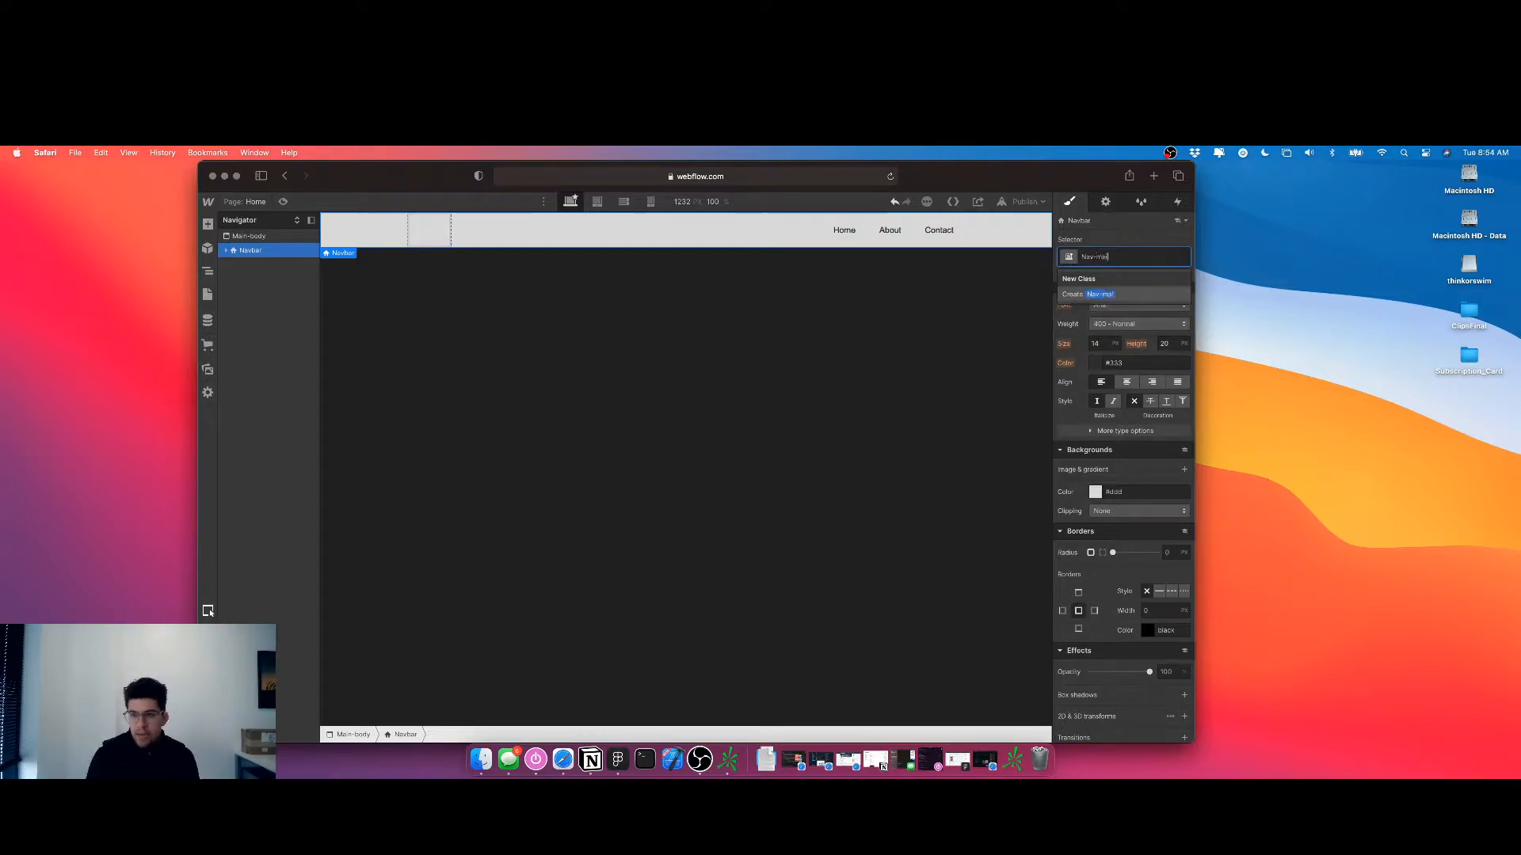
key("Return")
Assign a new class named Nav-tab to the Home nav link and review the project's classes in the Style Manager
left_click(227, 250)
left_click(260, 267)
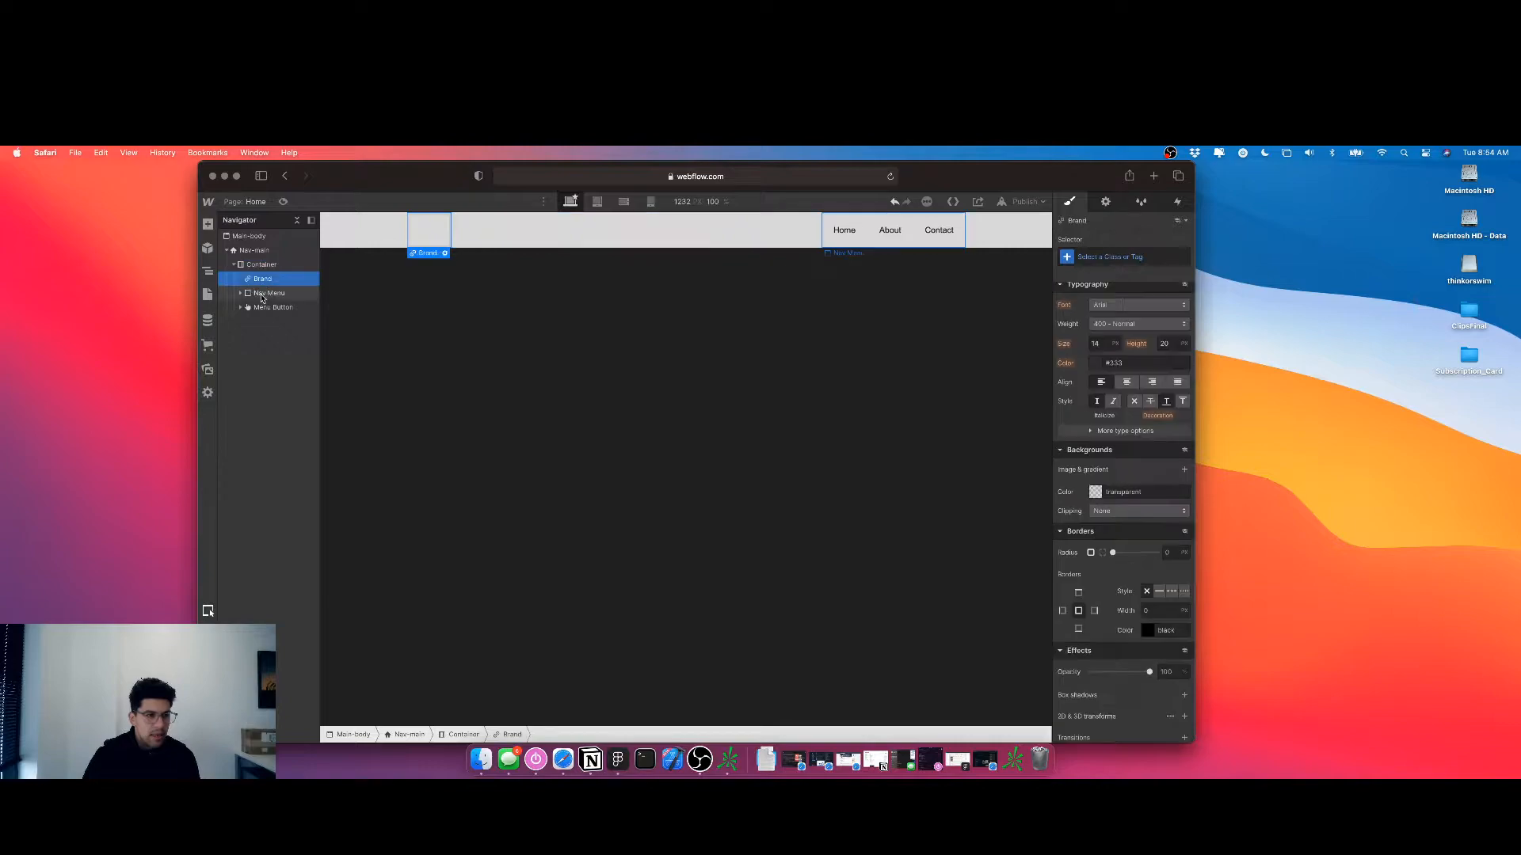
left_click(261, 294)
left_click(852, 237)
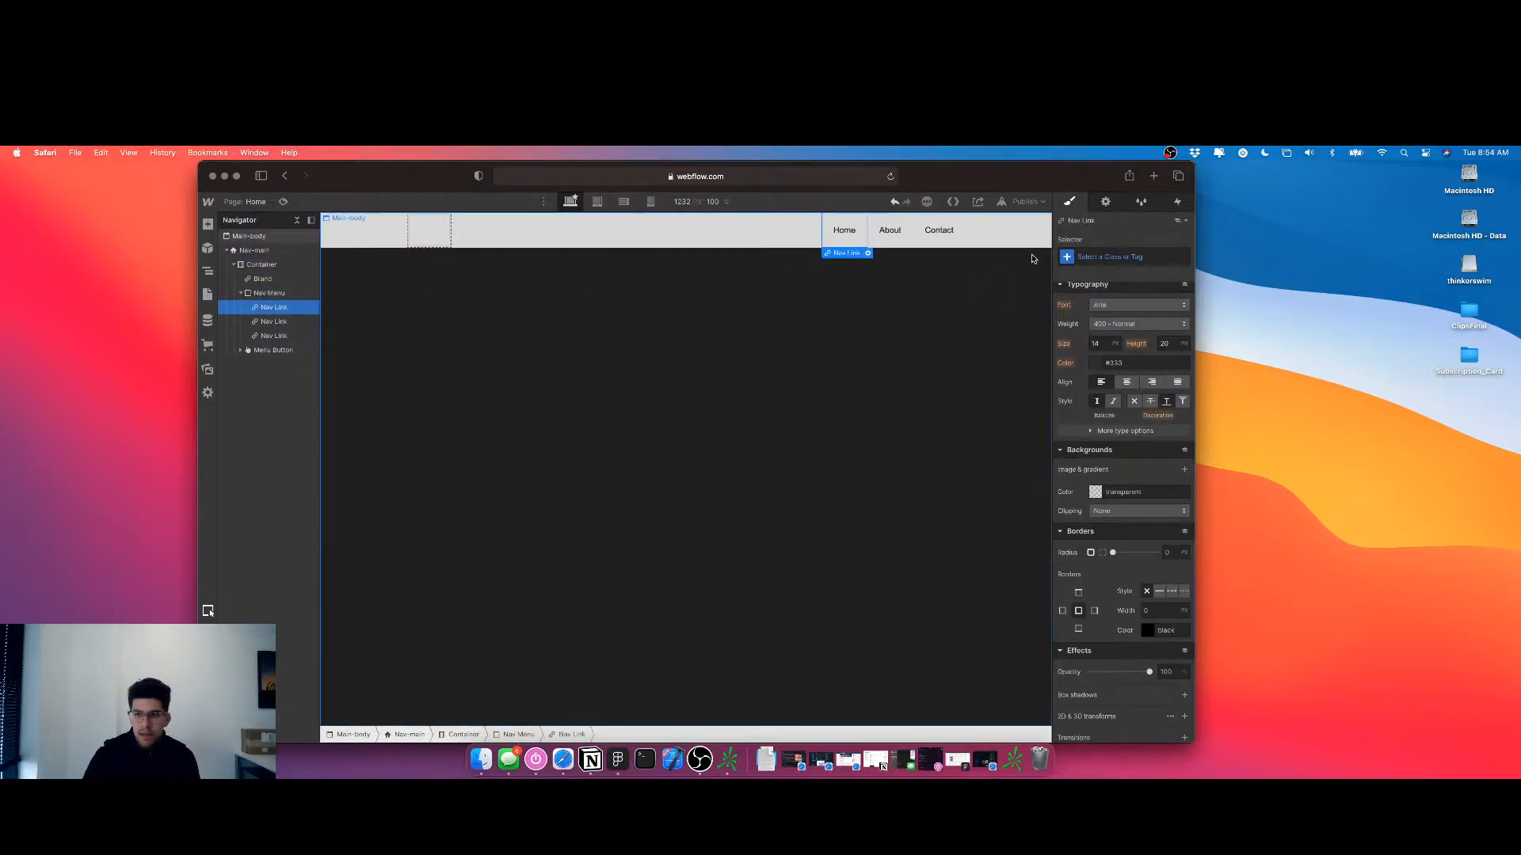
left_click(1067, 258)
type("Nav-tab")
key("Return")
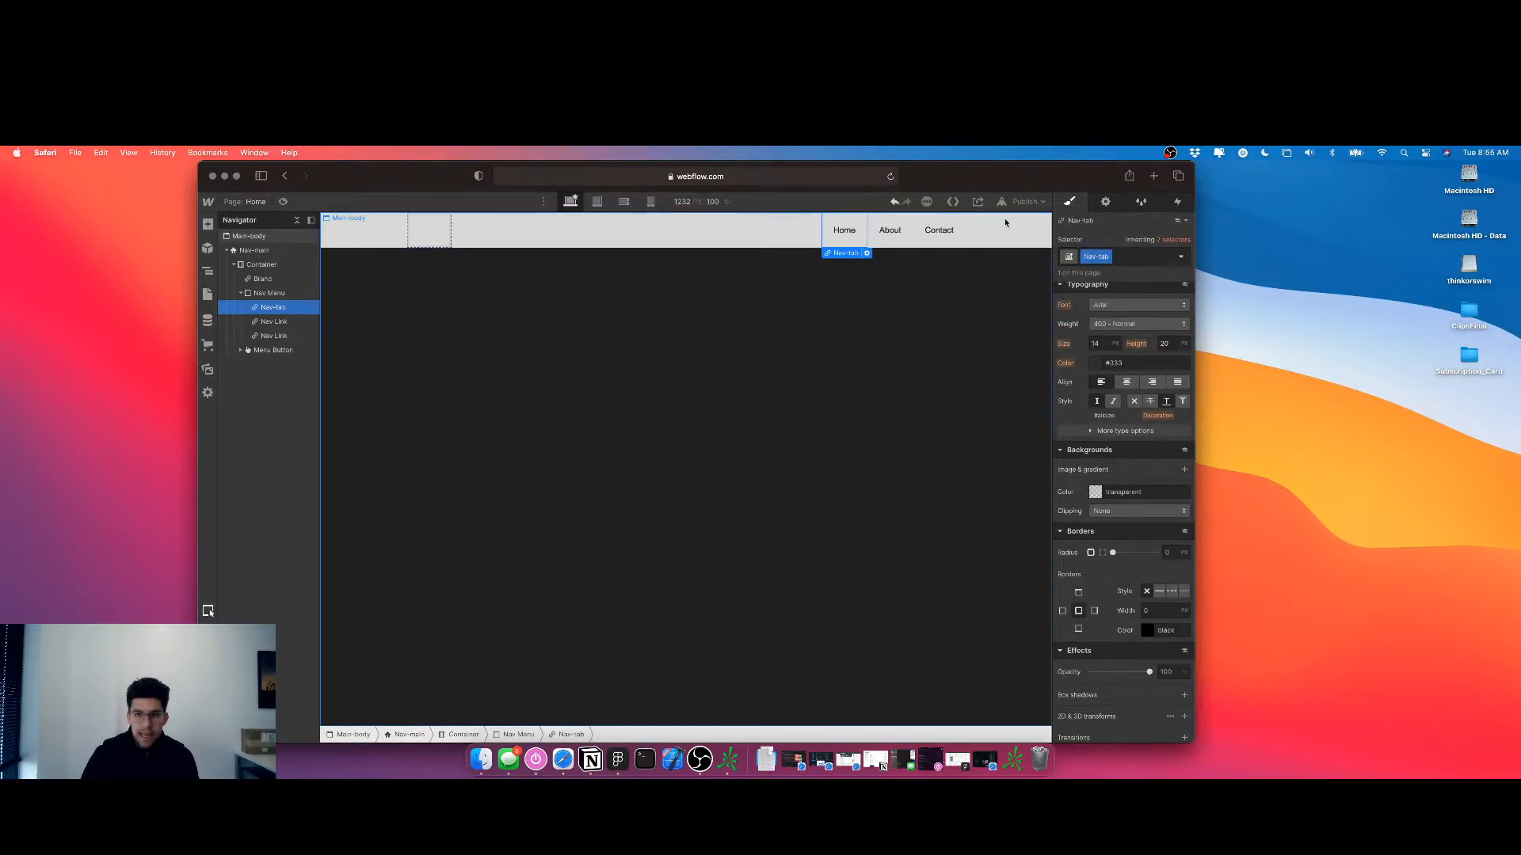
left_click(1106, 203)
left_click(1142, 202)
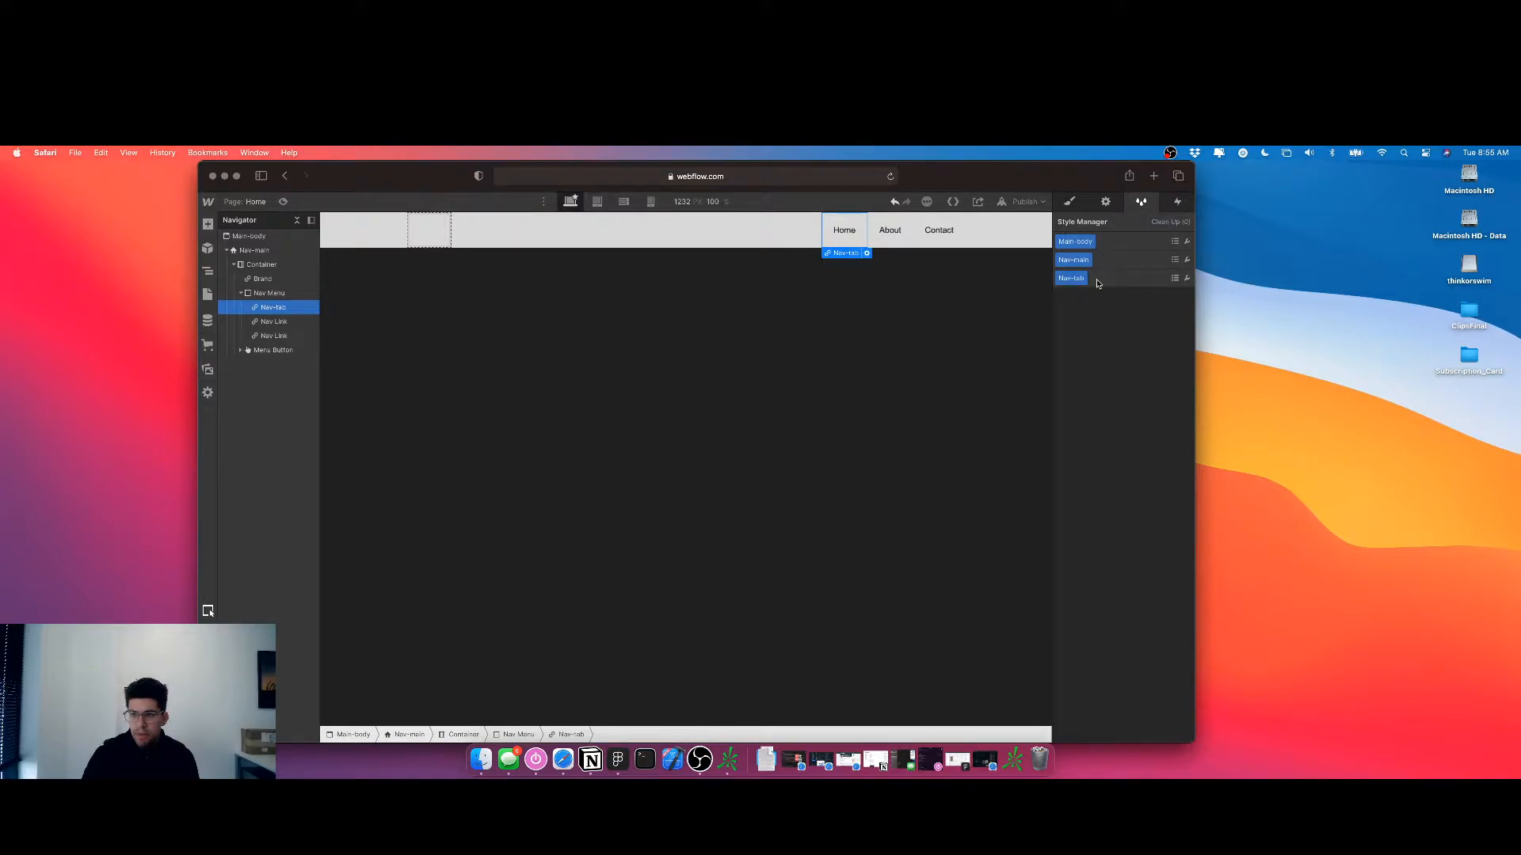
left_click(1070, 204)
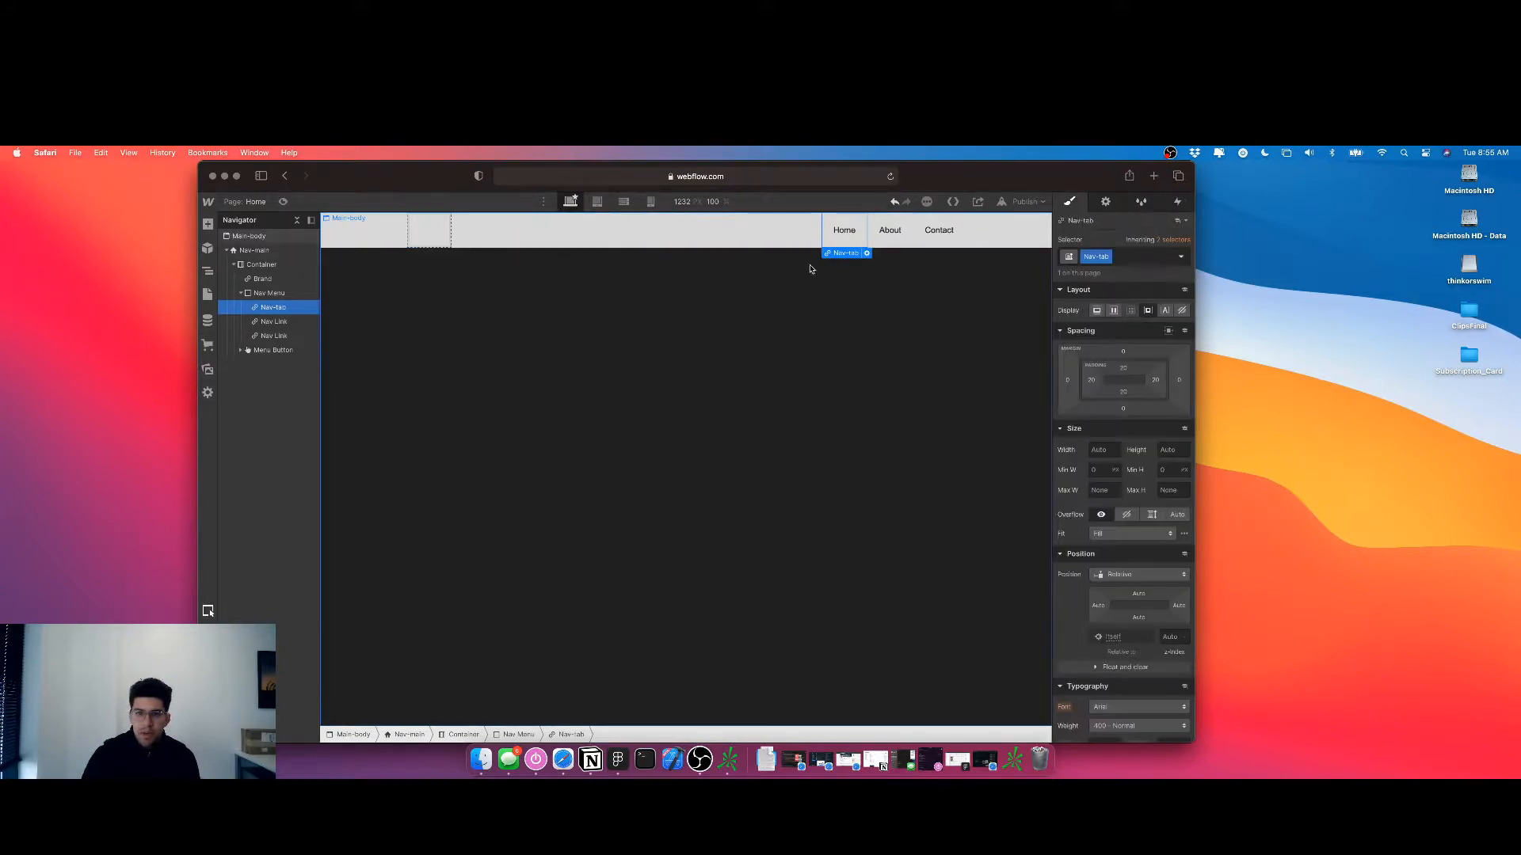
Replace the About and Contact nav links with two duplicates of the Home link
left_click(895, 237)
key("Delete")
key("Delete")
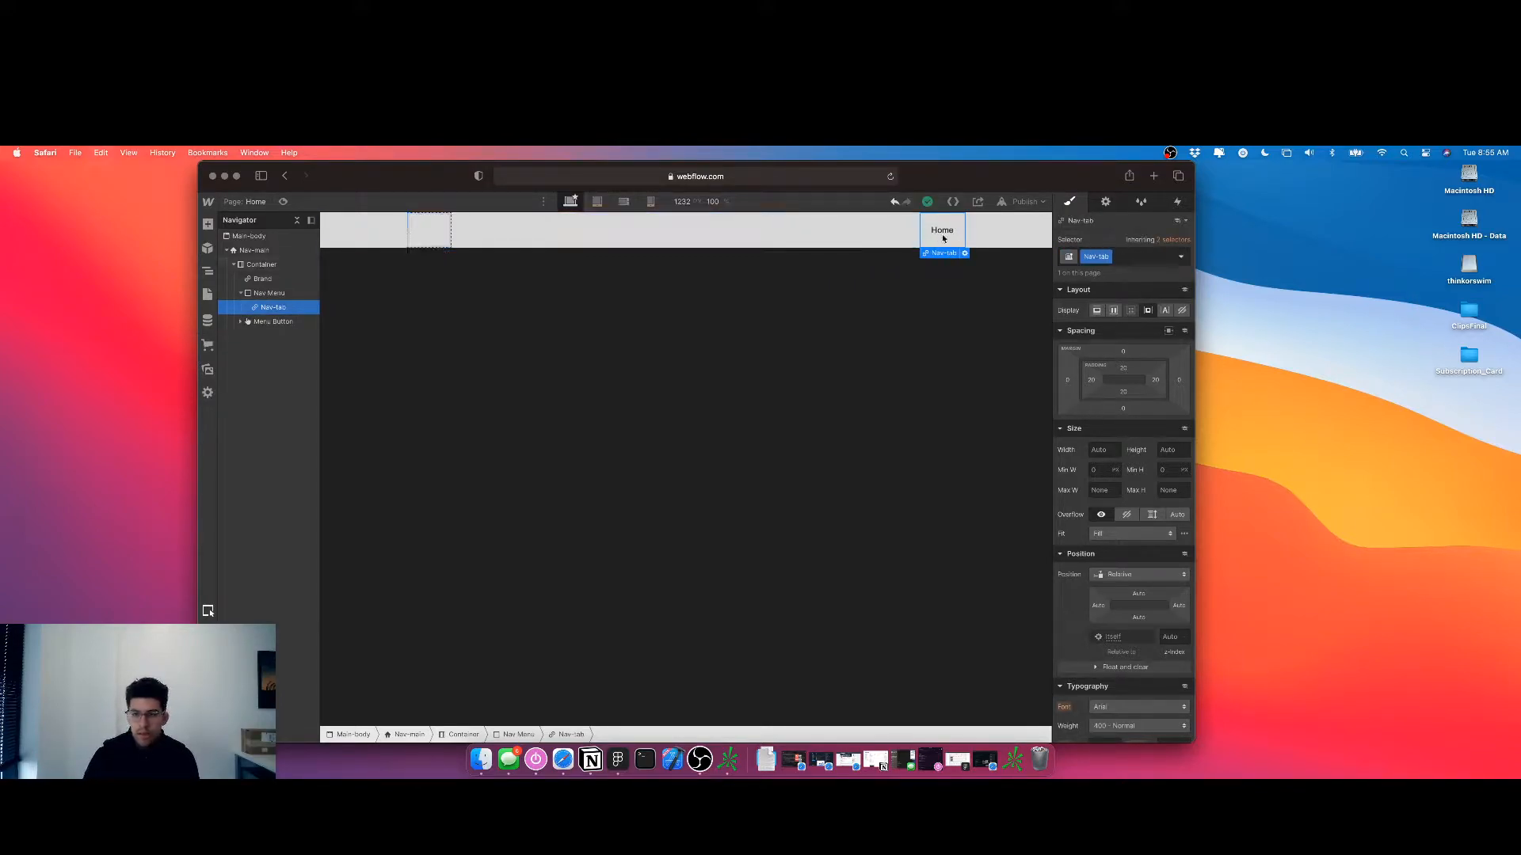
key("super+d")
key("super+d")
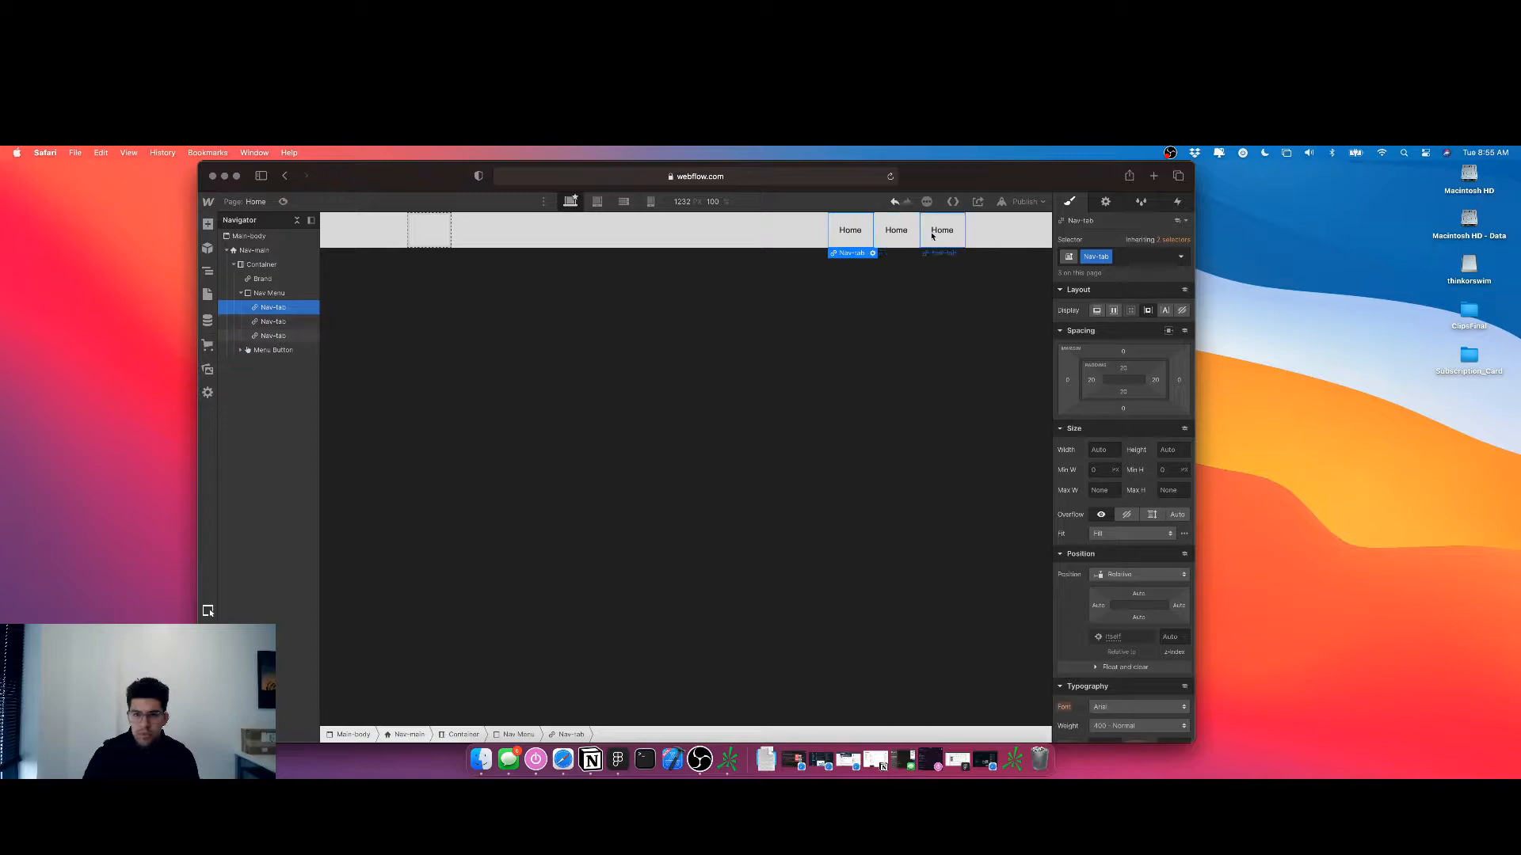
Delete two of the three Home links from the nav menu
left_click(903, 236)
double_click(896, 229)
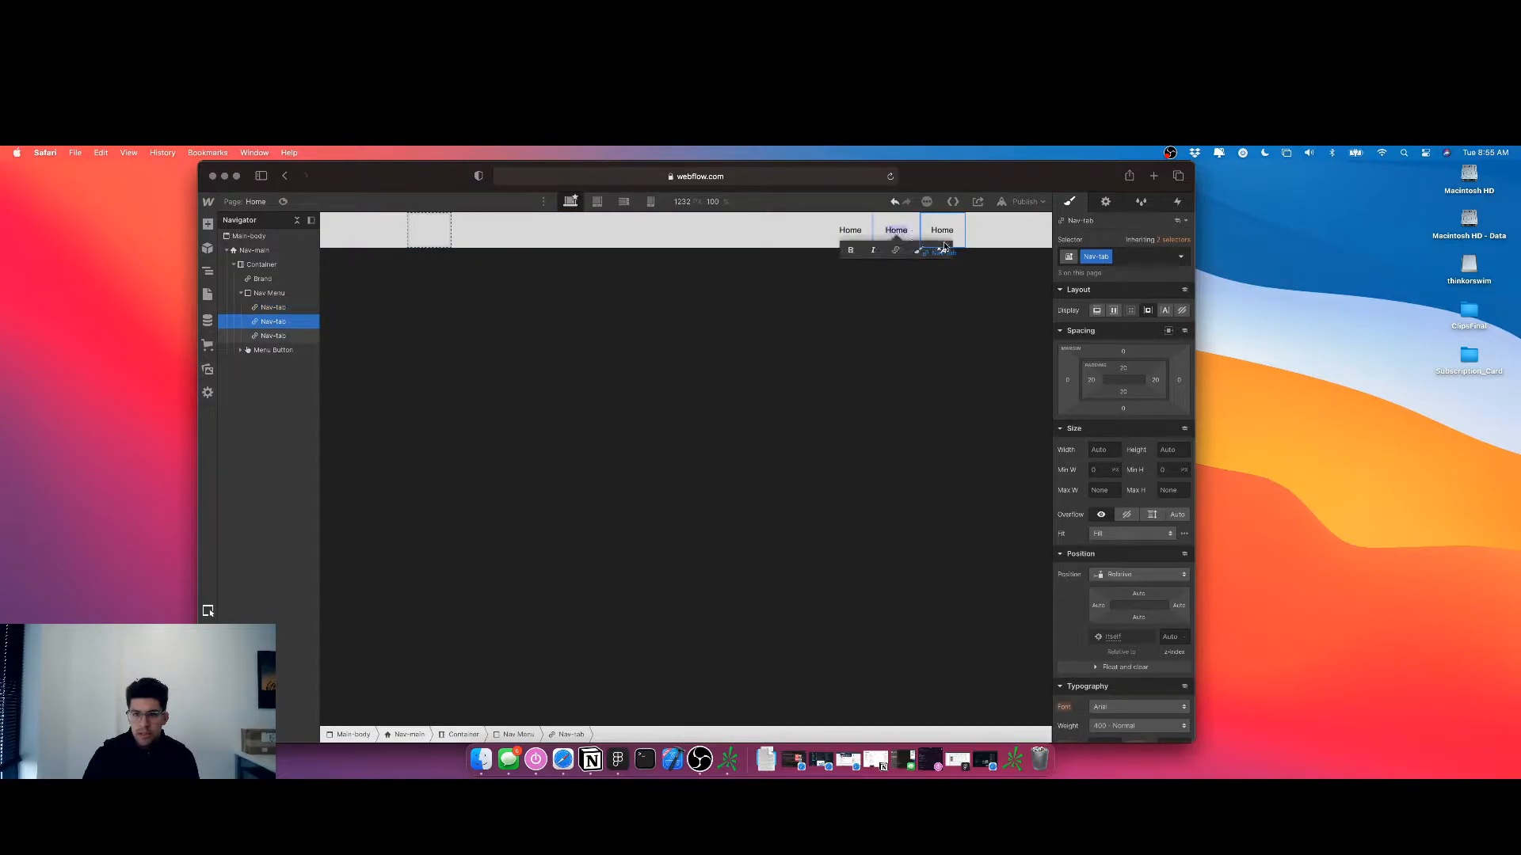
left_click(858, 233)
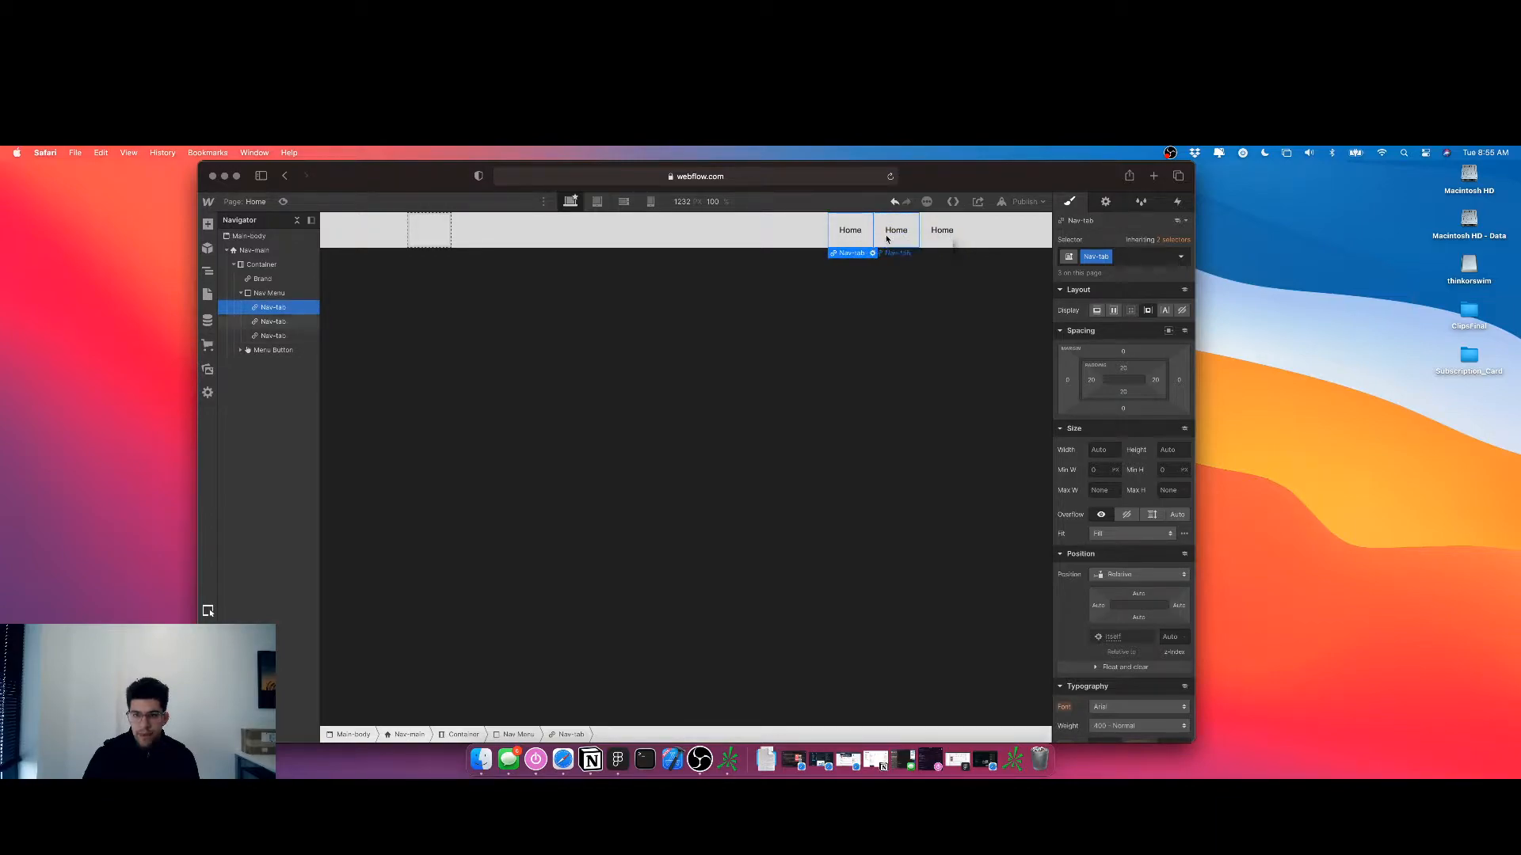
left_click(886, 237)
key("Delete")
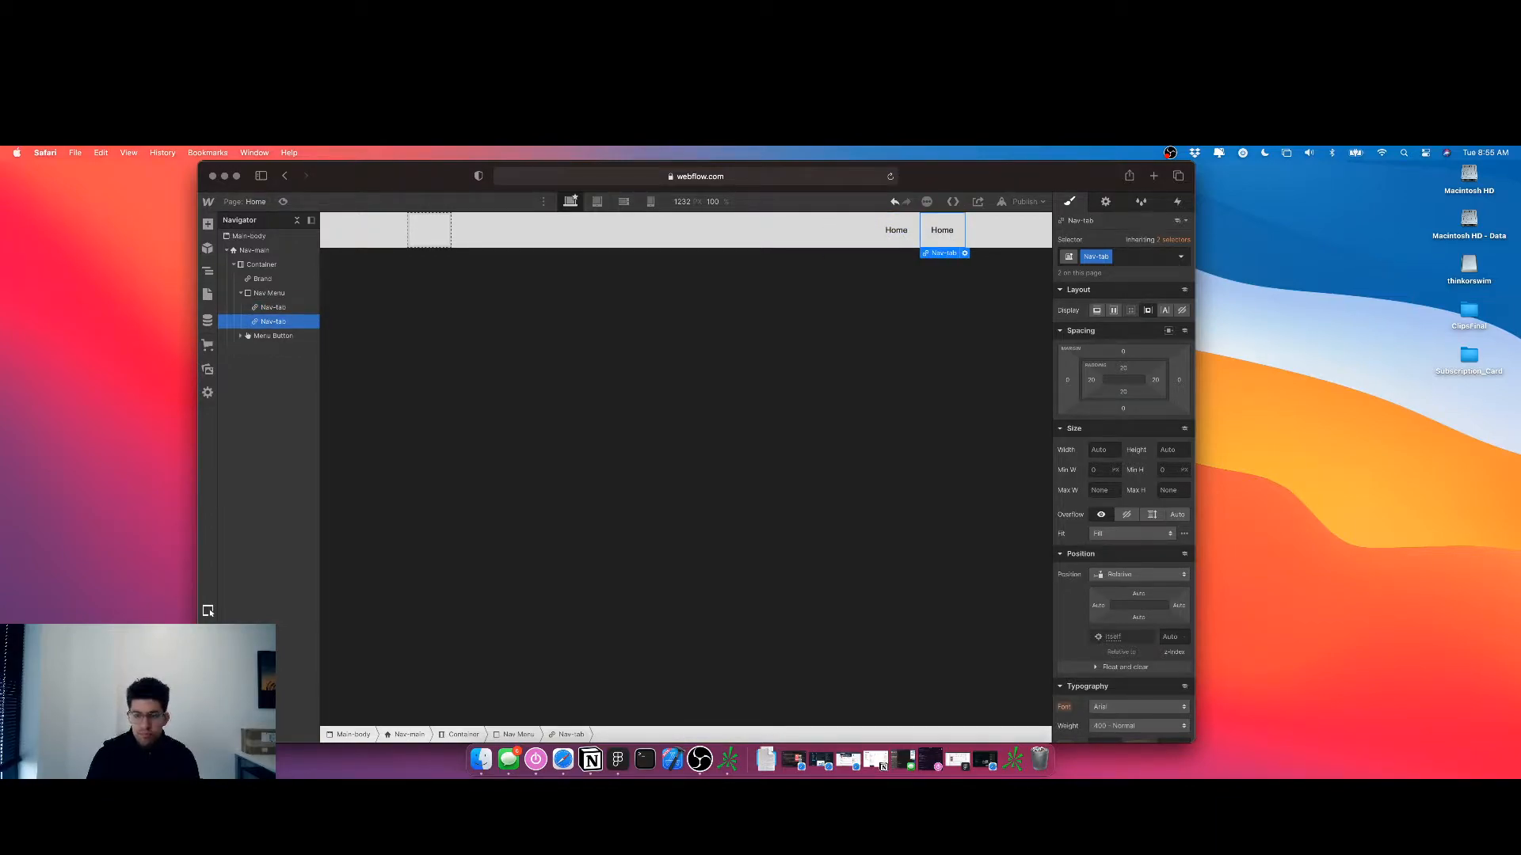
key("Delete")
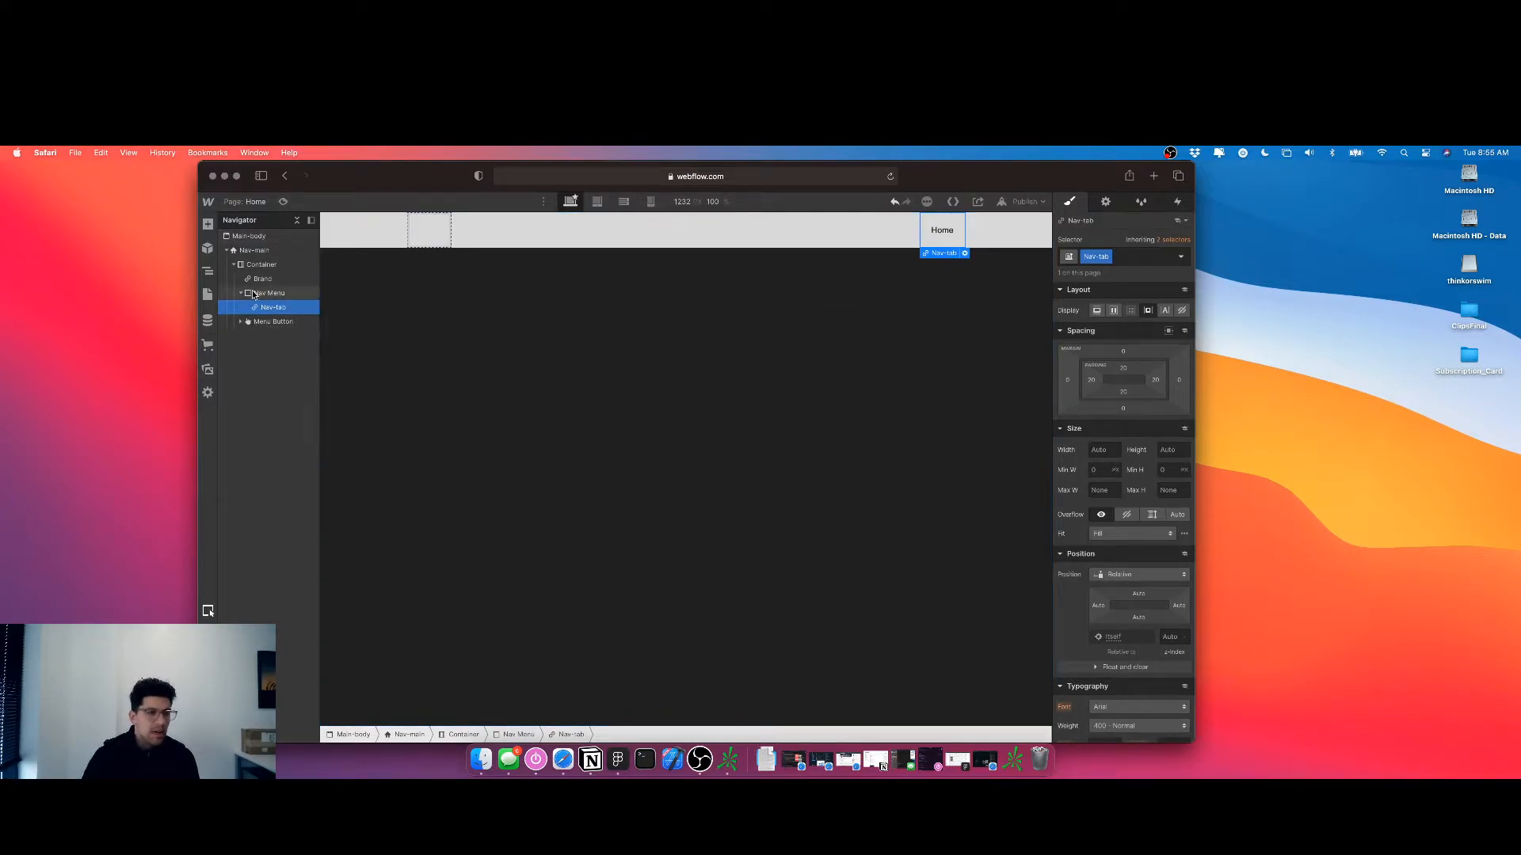
Delete the entire Nav-main navbar from Main-body
left_click(254, 295)
key("Delete")
key("super+z")
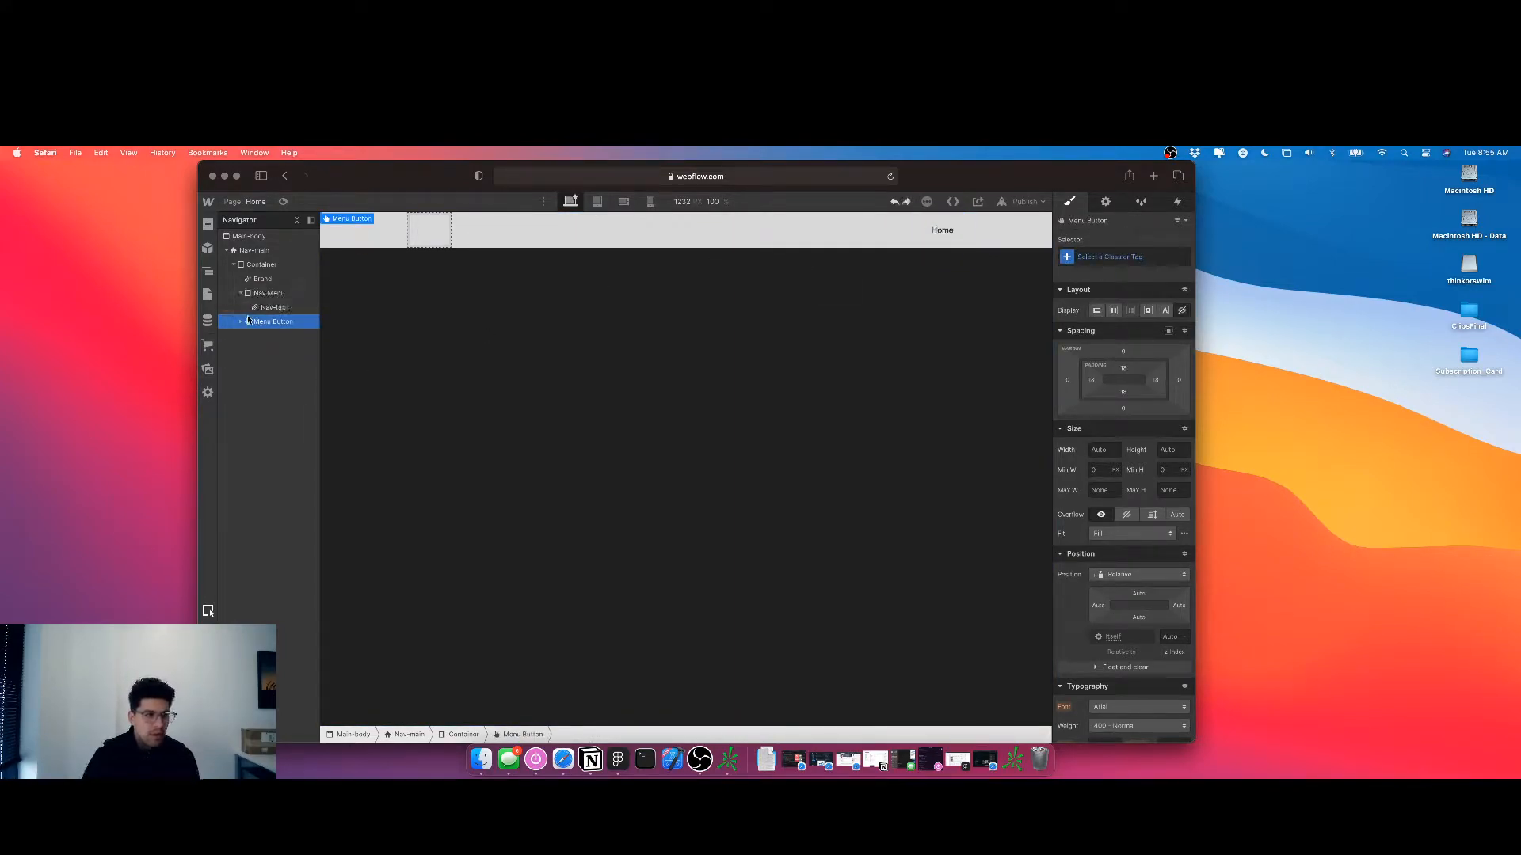
left_click(255, 252)
key("Delete")
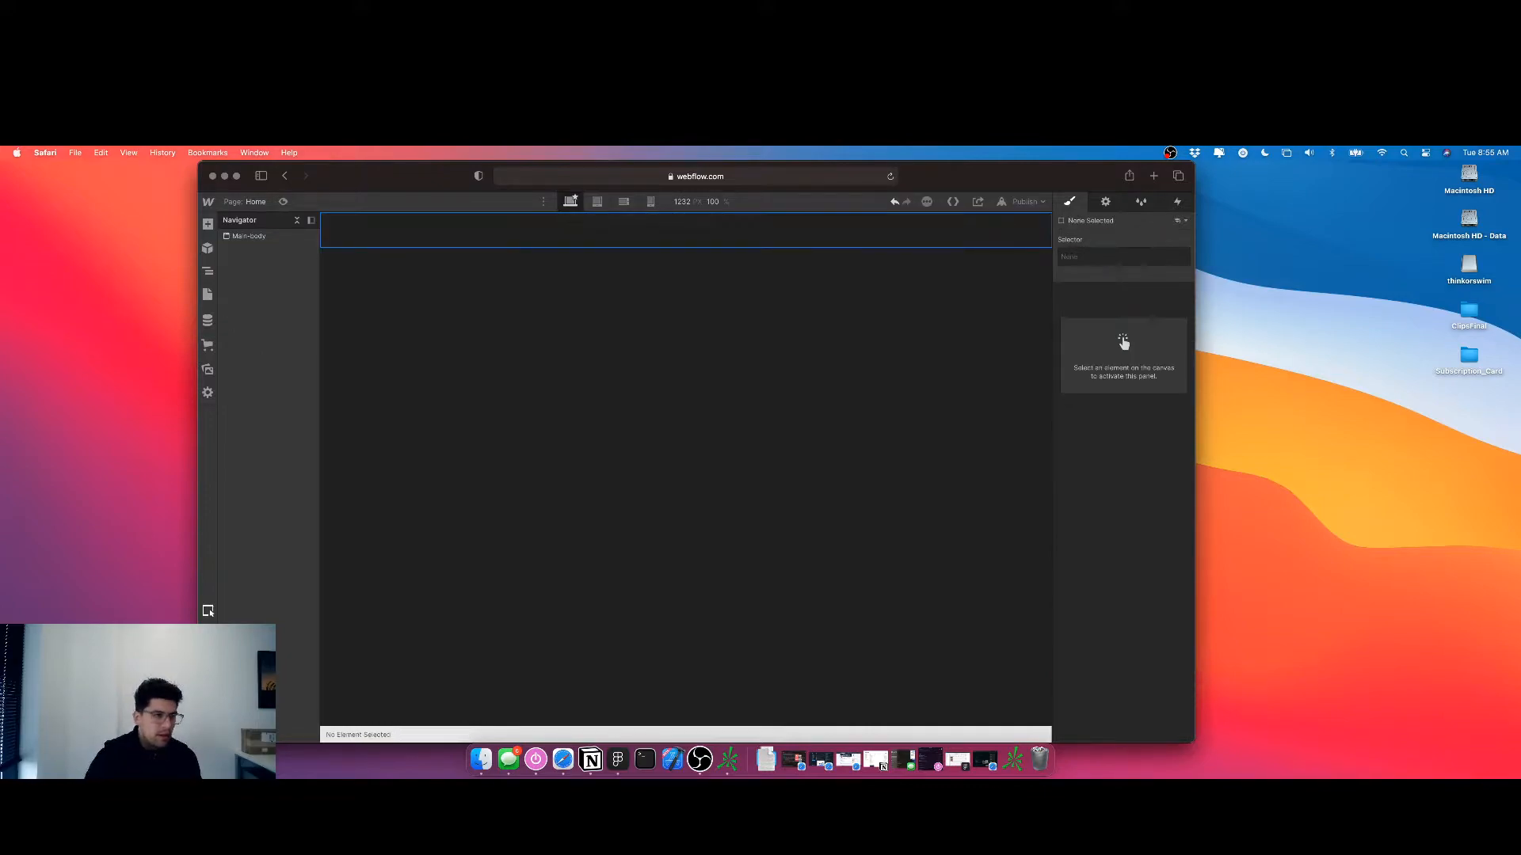
Add a div block inside Main-body and assign it a new class named Hero-wrapper
left_click(267, 238)
key("super+e")
type("div")
key("Return")
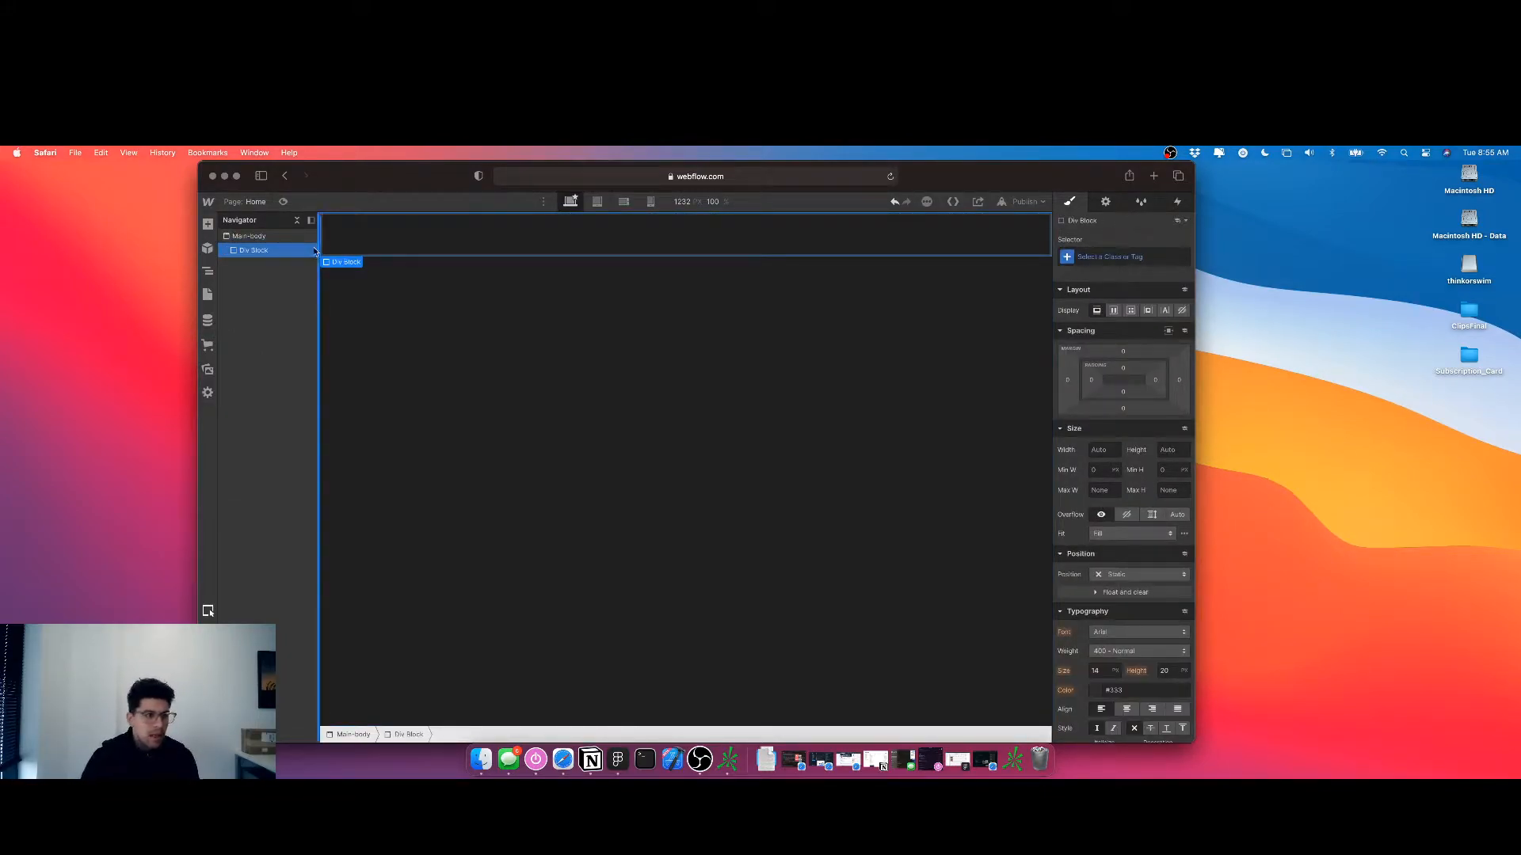
left_click(1065, 261)
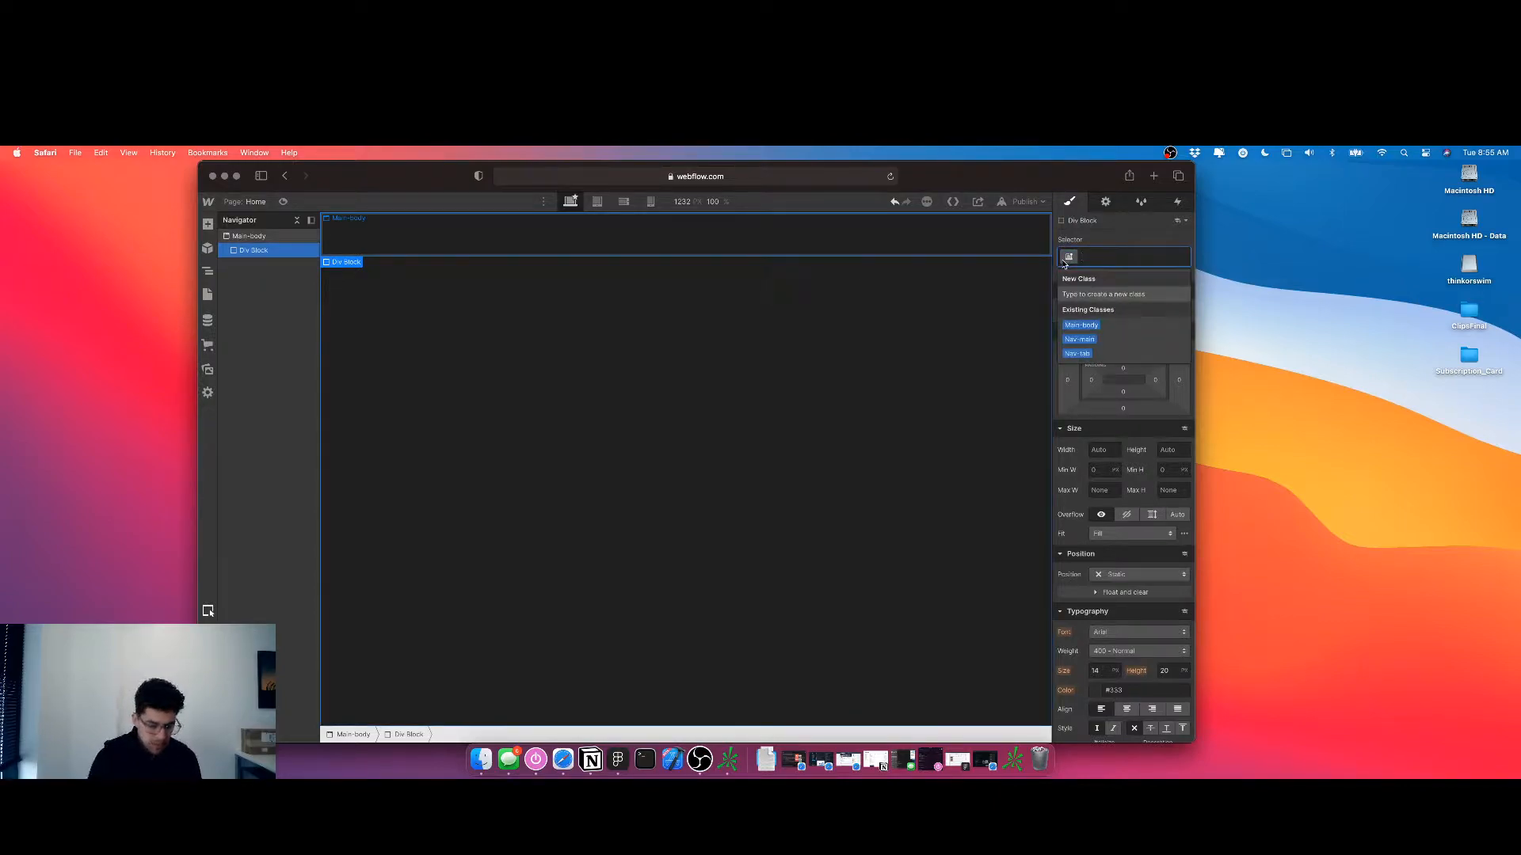
type("Hero-wrapper")
key("Return")
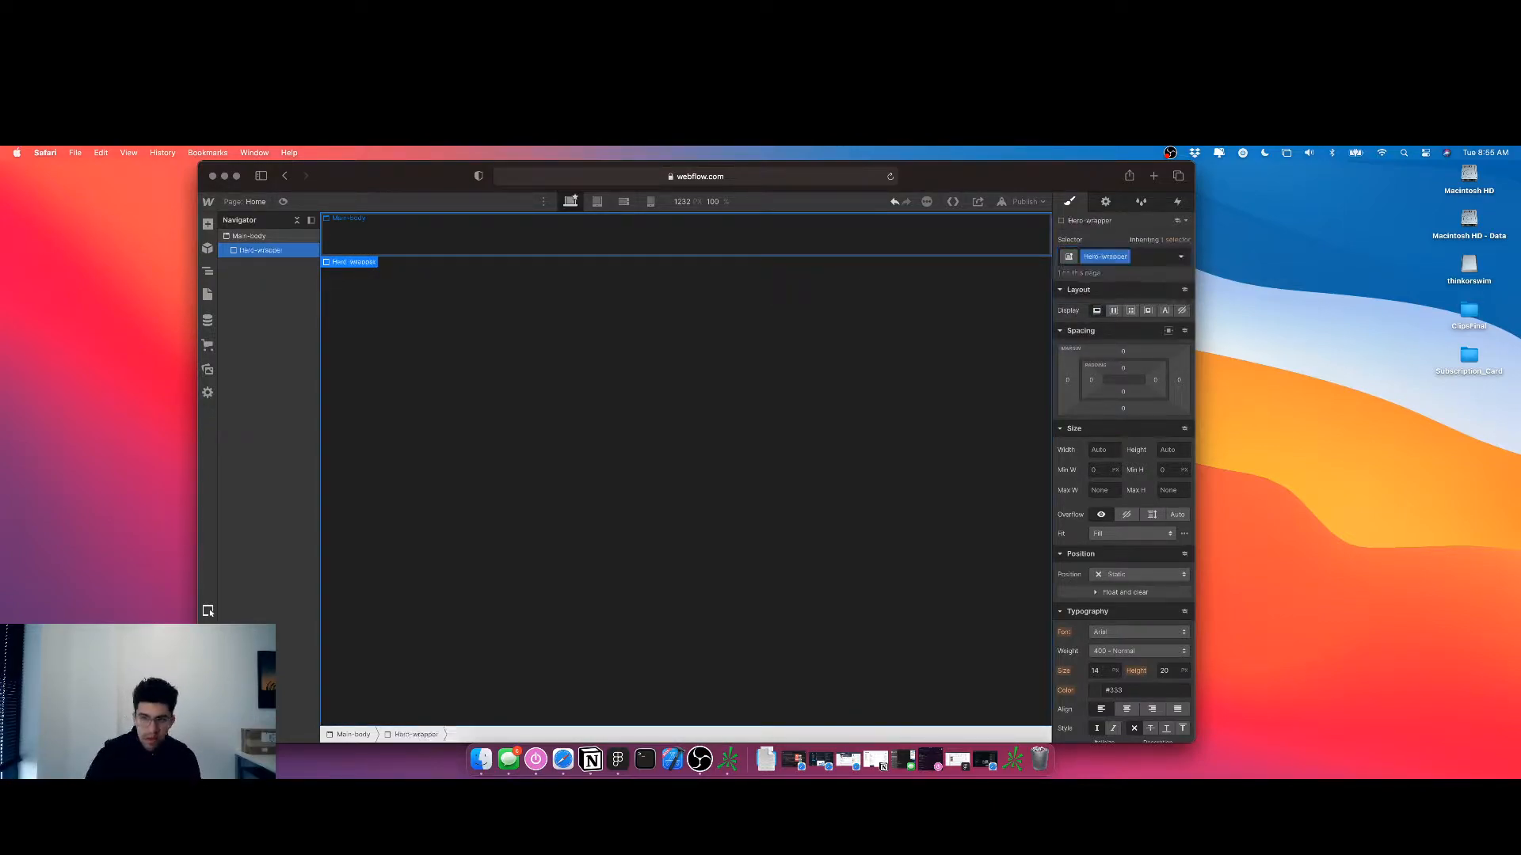
Set the Hero-wrapper's width to 100% and its height to 100 VH
scroll(1092, 464, "down", 1)
scroll(1091, 463, "up", 1)
left_click(1101, 450)
type("100%")
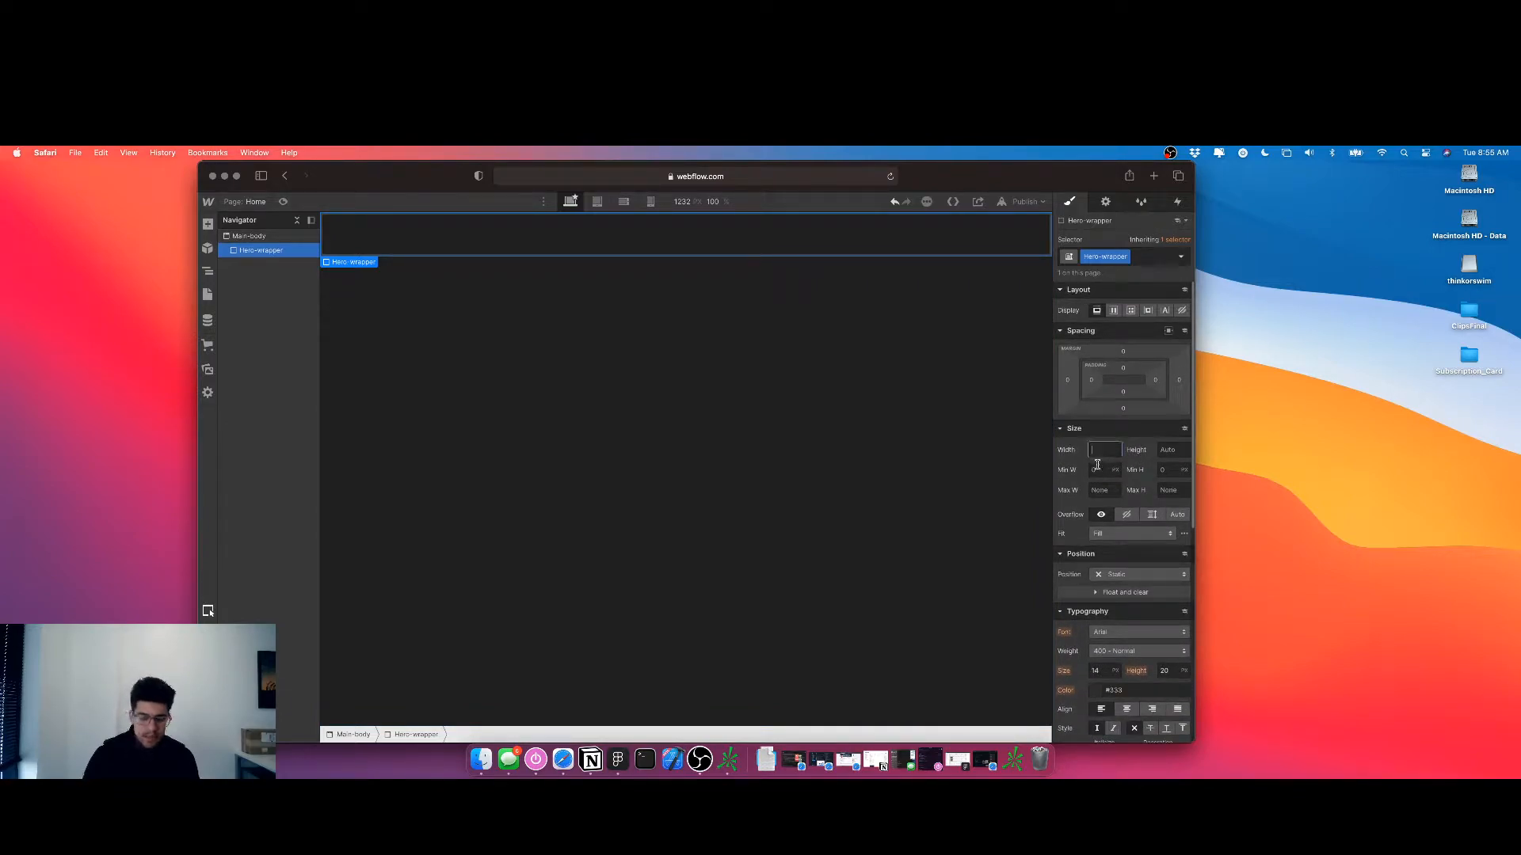
key("Tab")
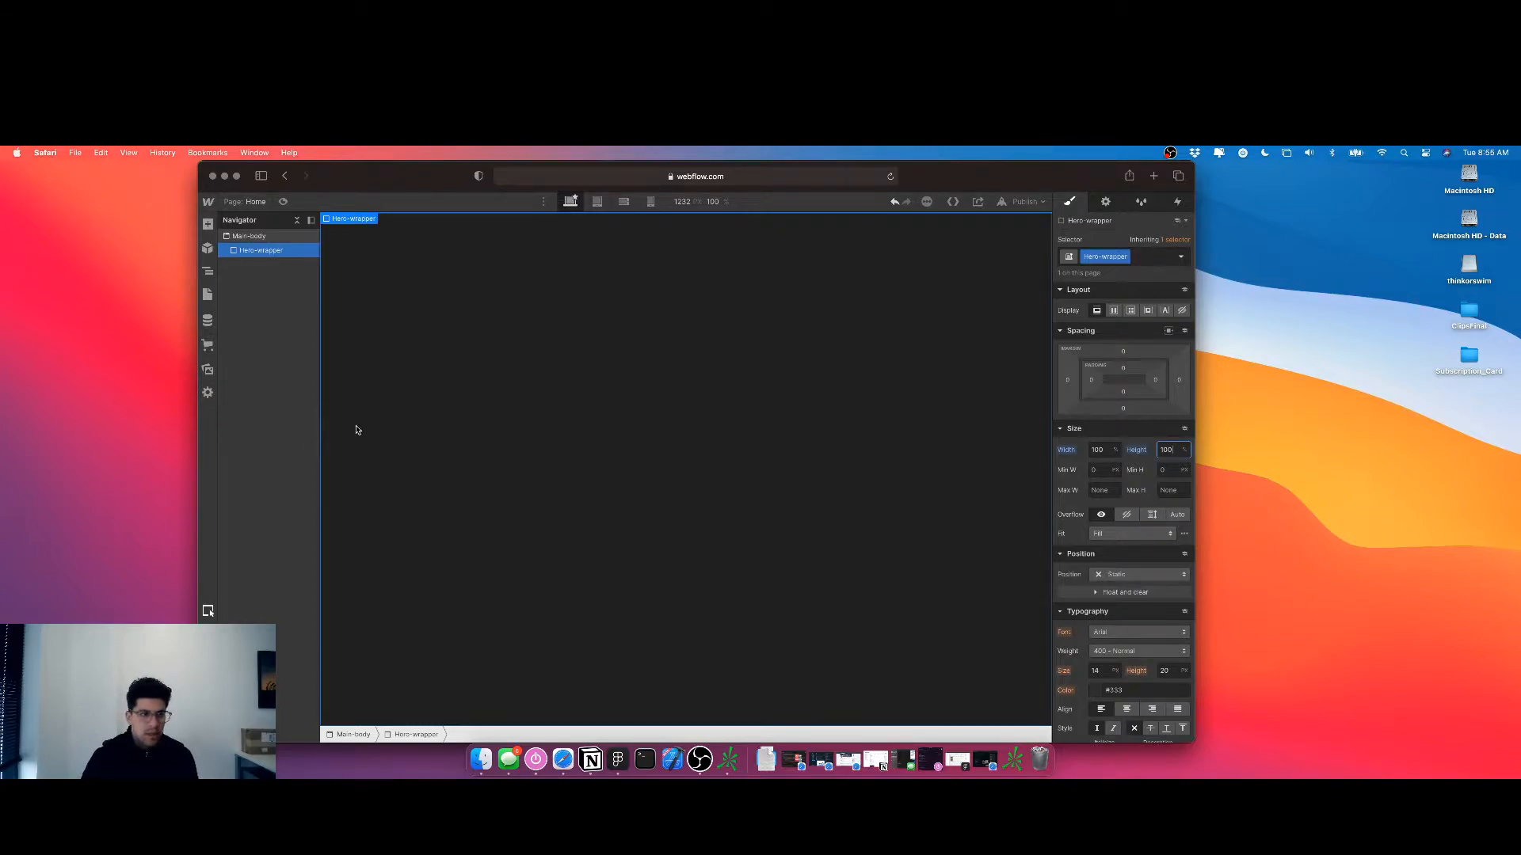
left_click(366, 400)
left_click(248, 252)
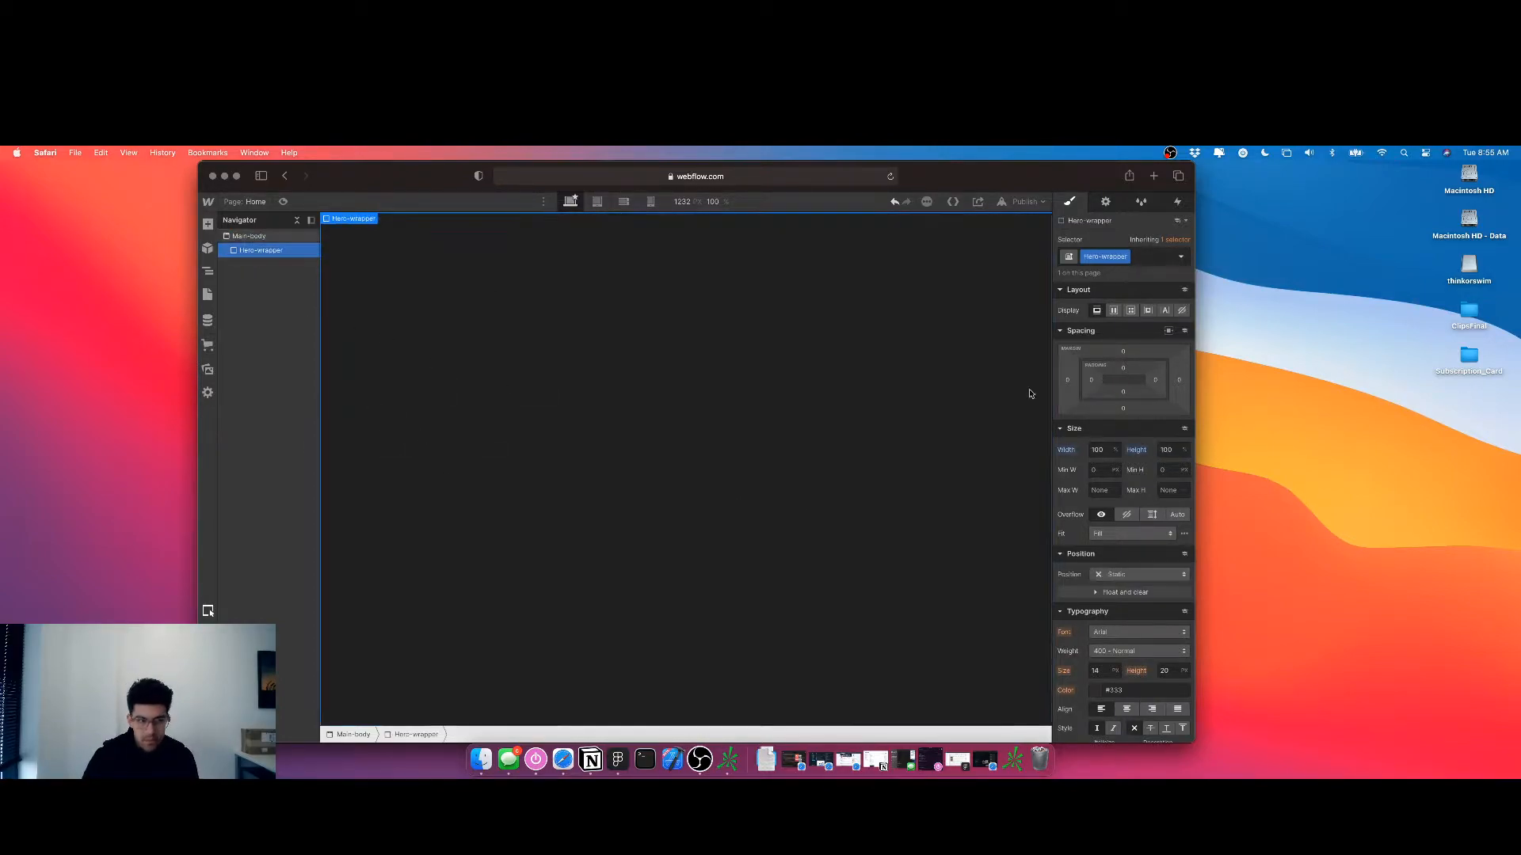
type("100")
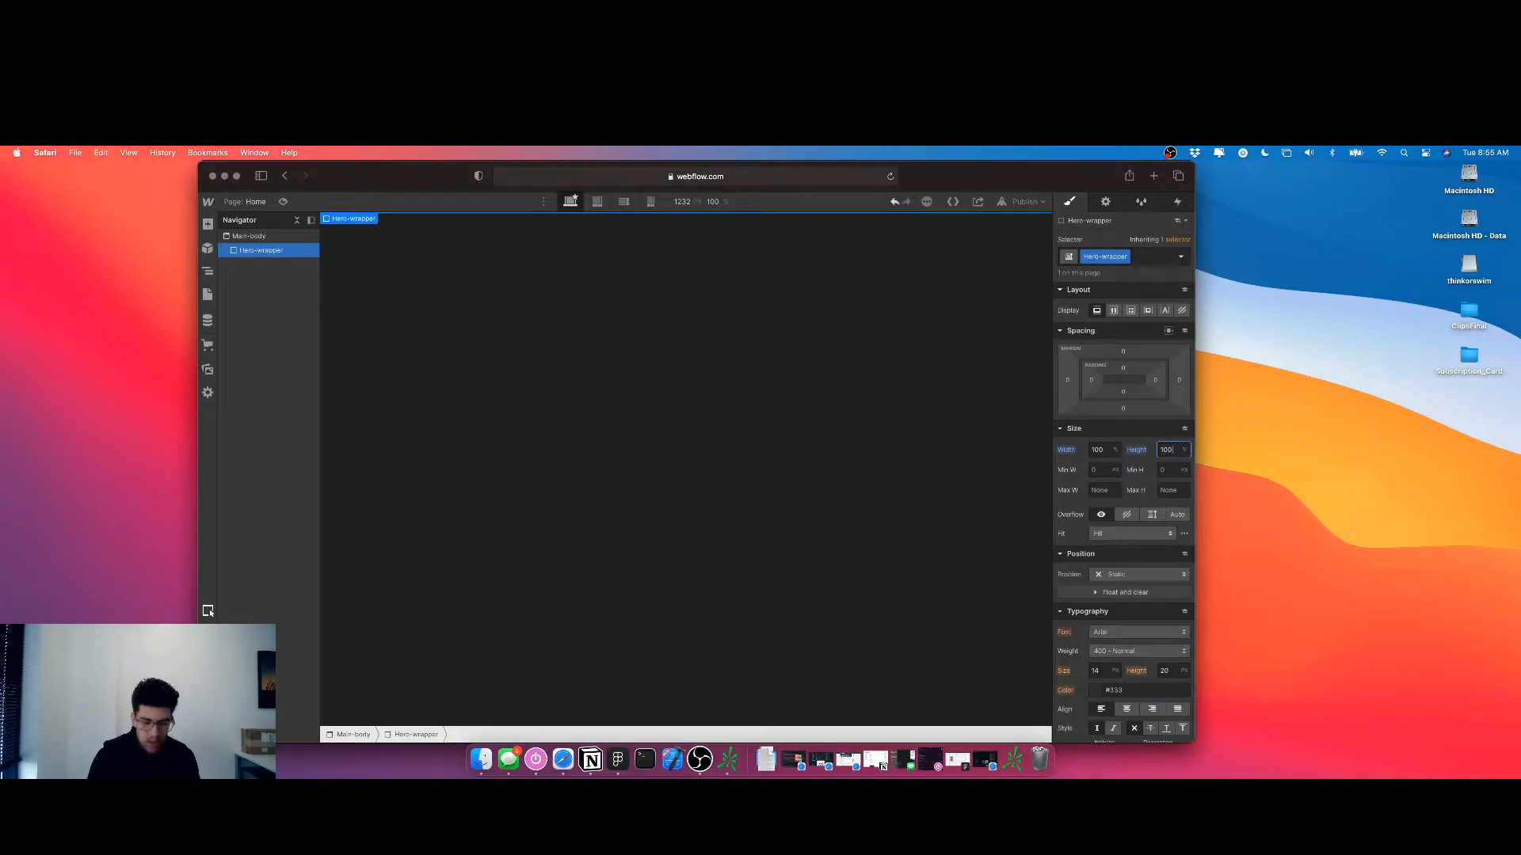
left_click(1098, 449)
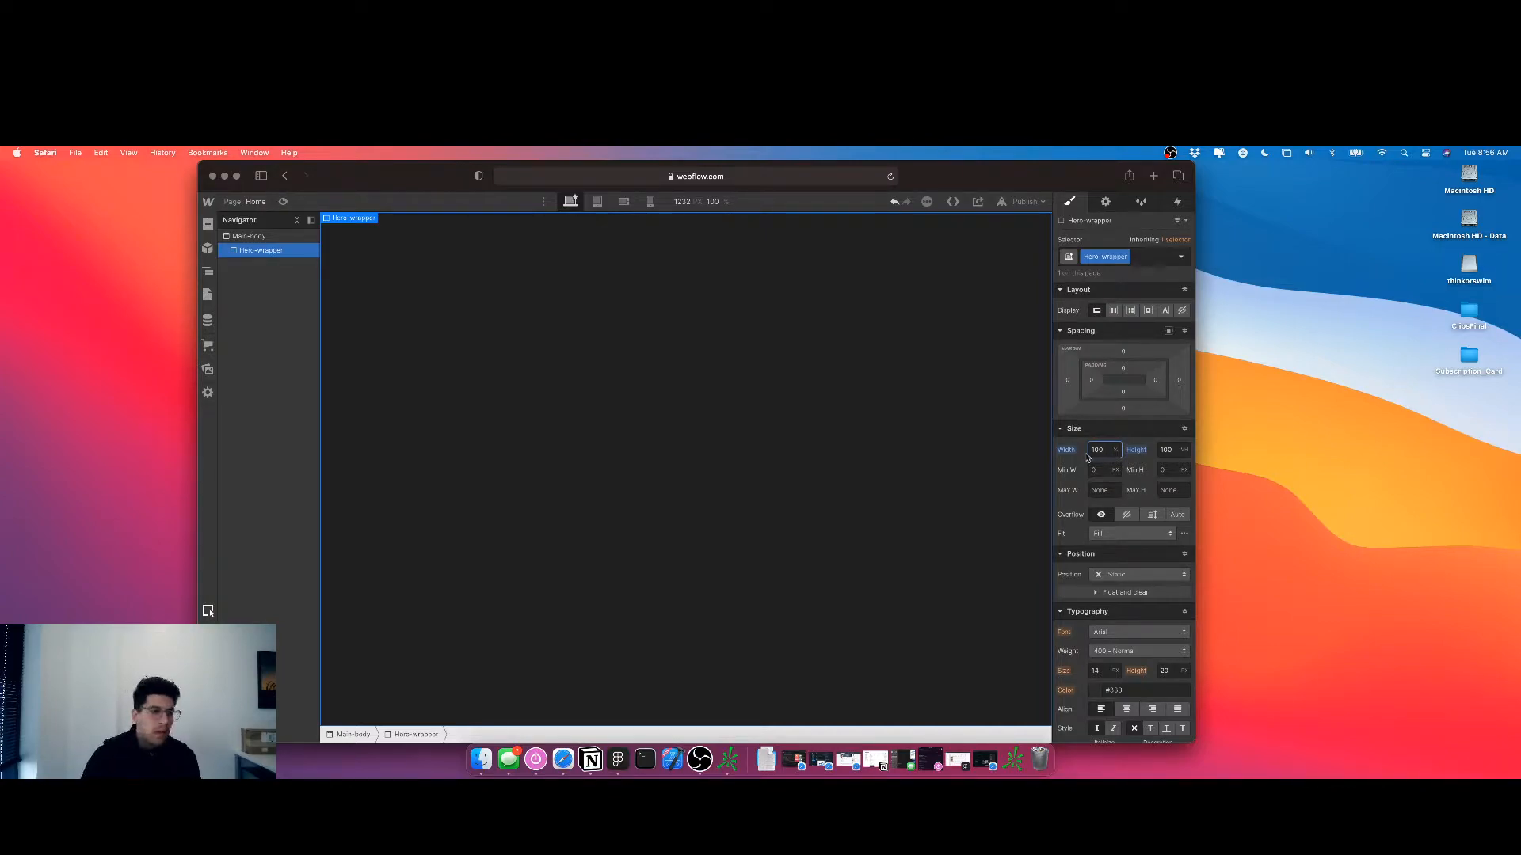
Add a div block inside Hero-wrapper and assign it a new class named Hero-content
left_click(256, 253)
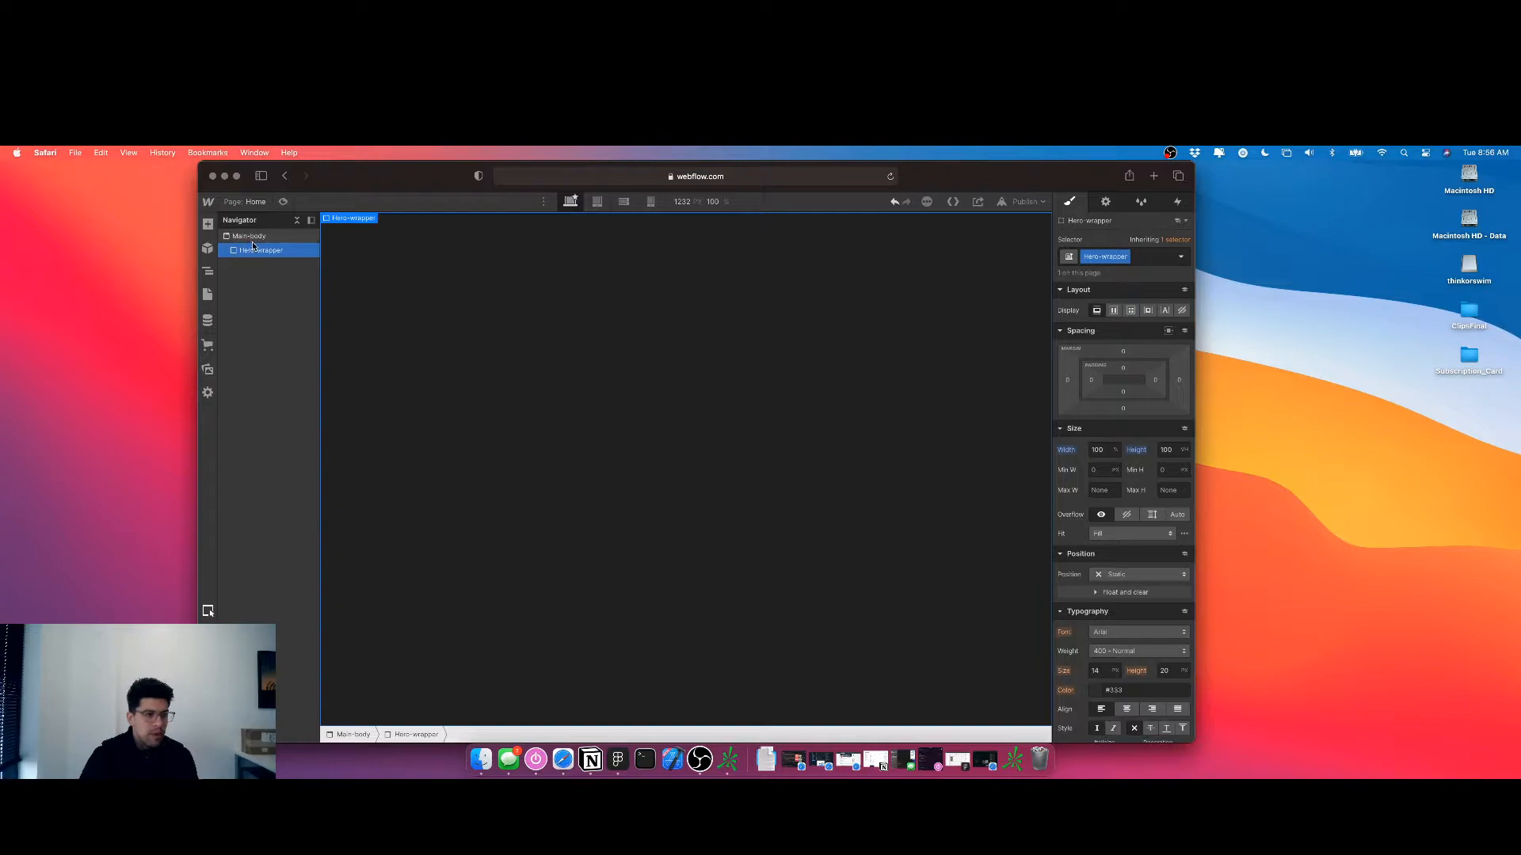
key("super+e")
type("div")
key("Return")
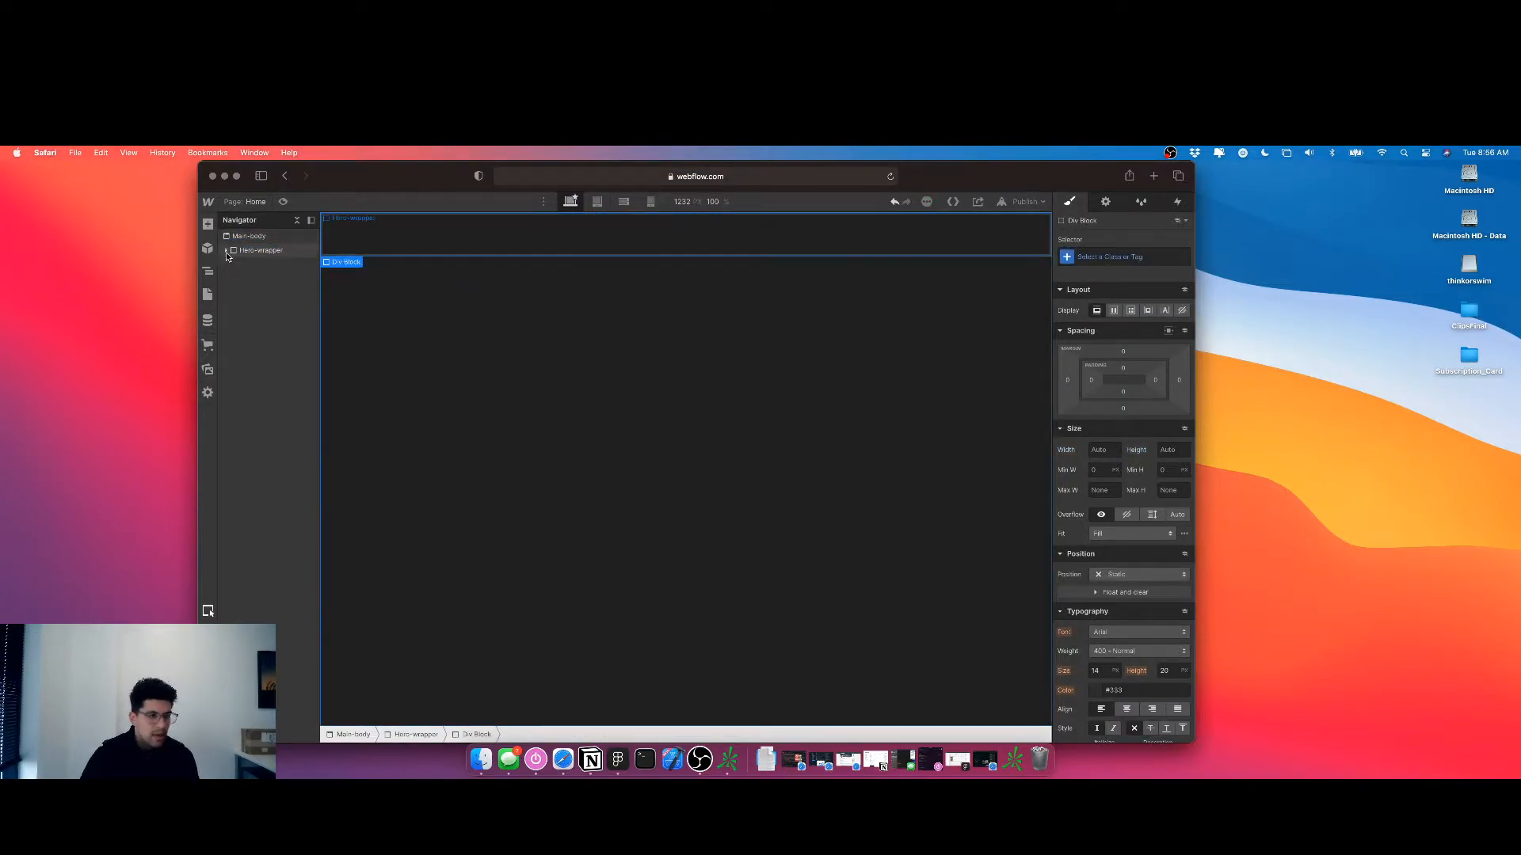
left_click(1075, 261)
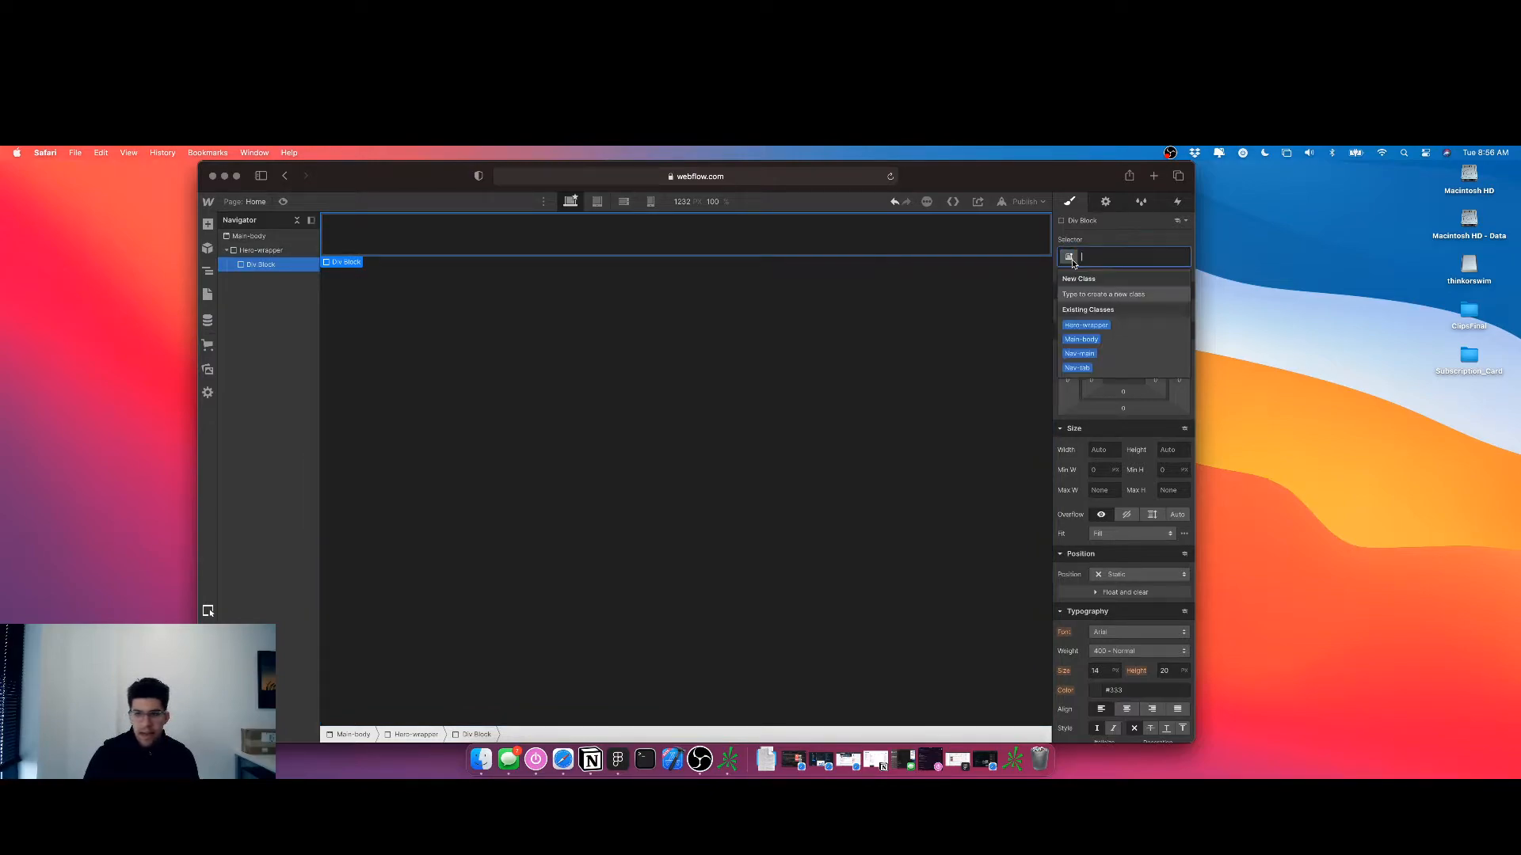
type("Hero-")
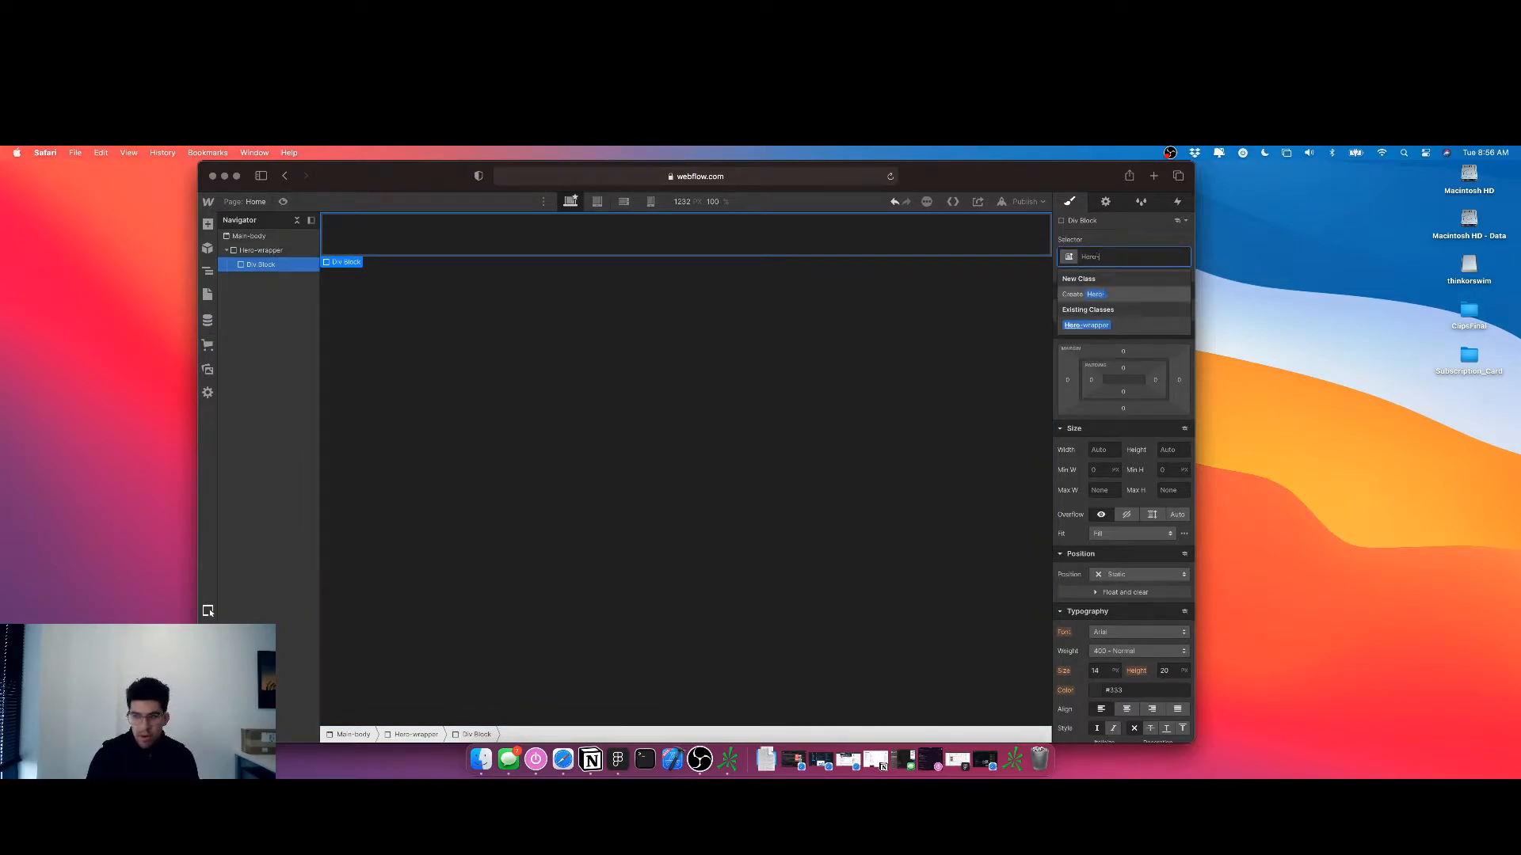
type("content")
key("Return")
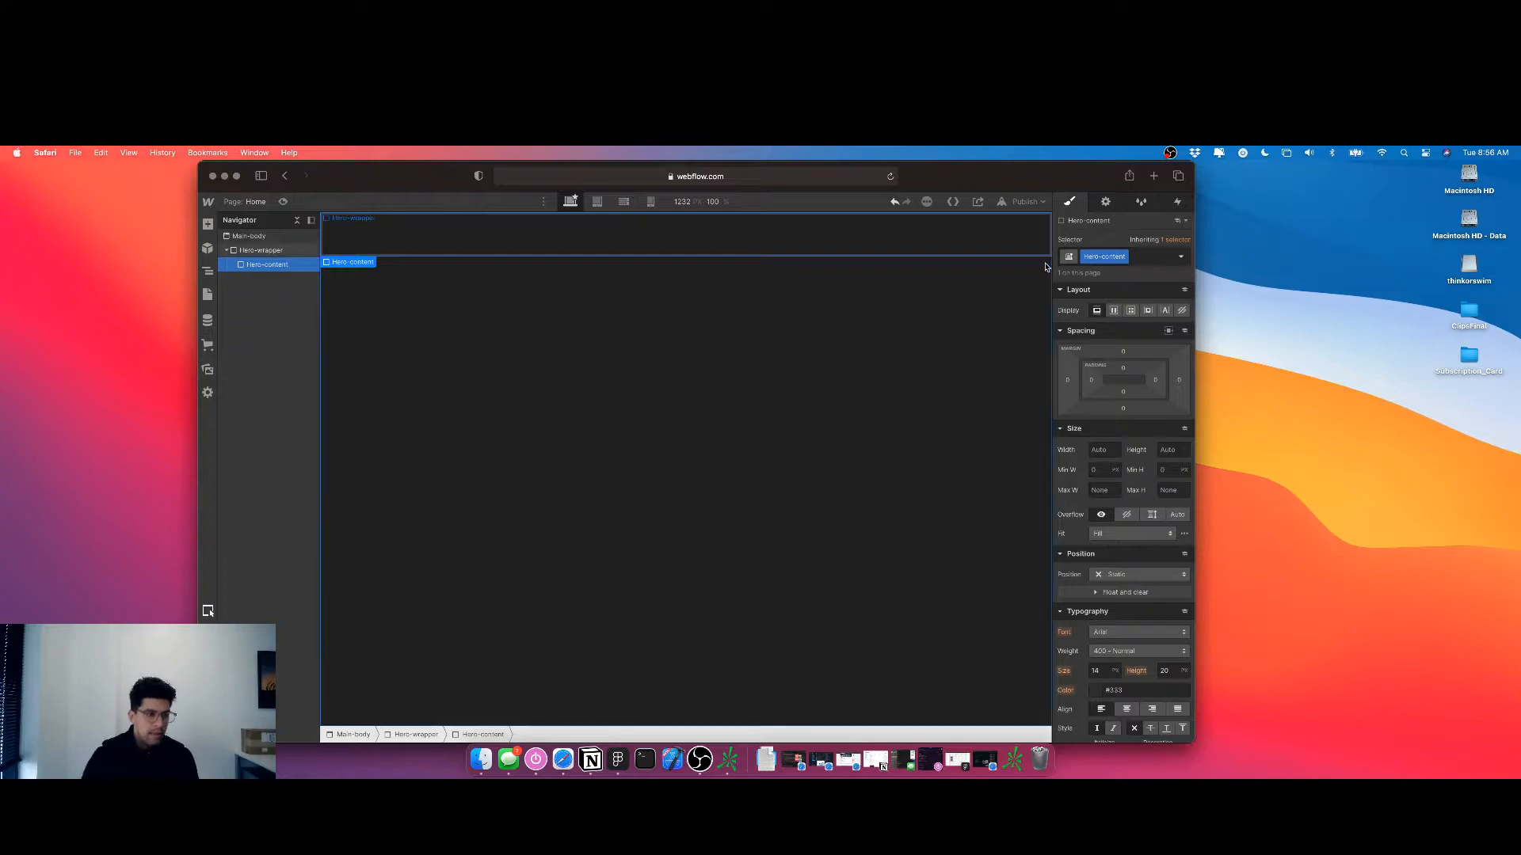
Make Hero-wrapper a horizontal flex container with its children centred in both alignment and justification
left_click(276, 254)
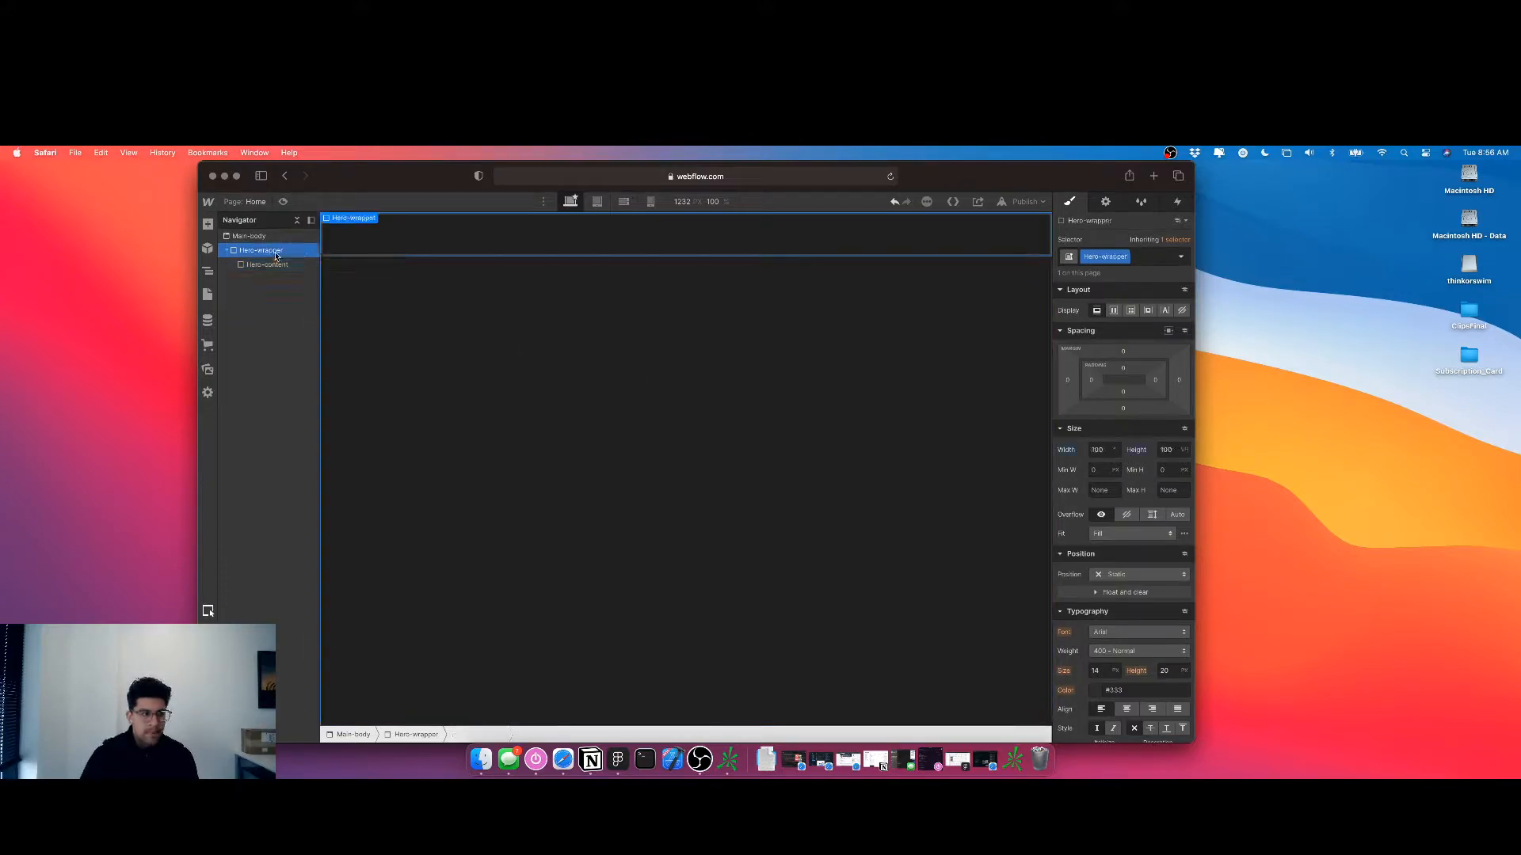
left_click(1114, 310)
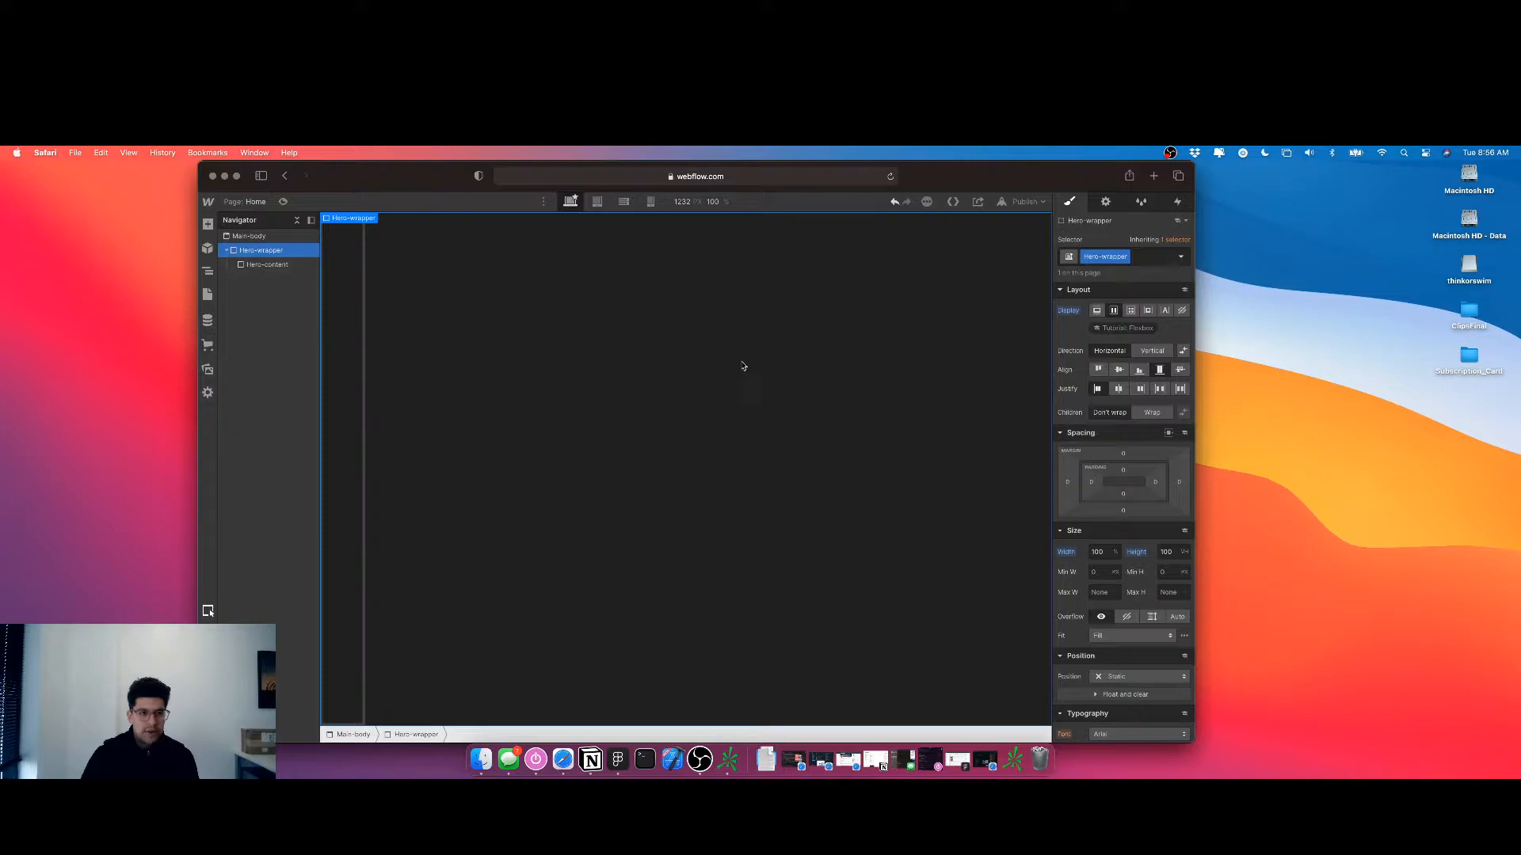
left_click(1119, 389)
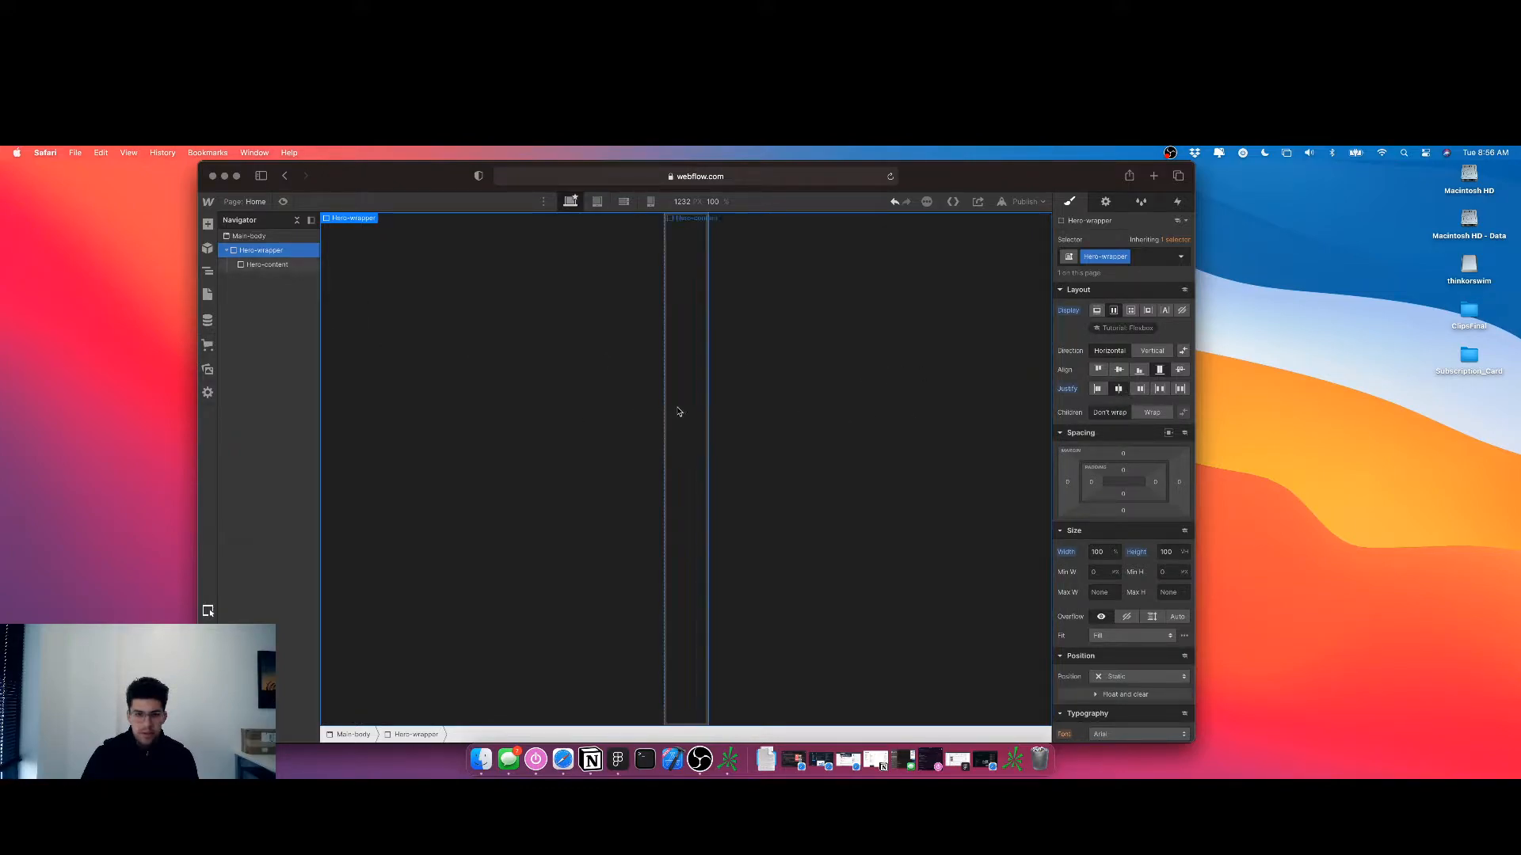
left_click(1119, 369)
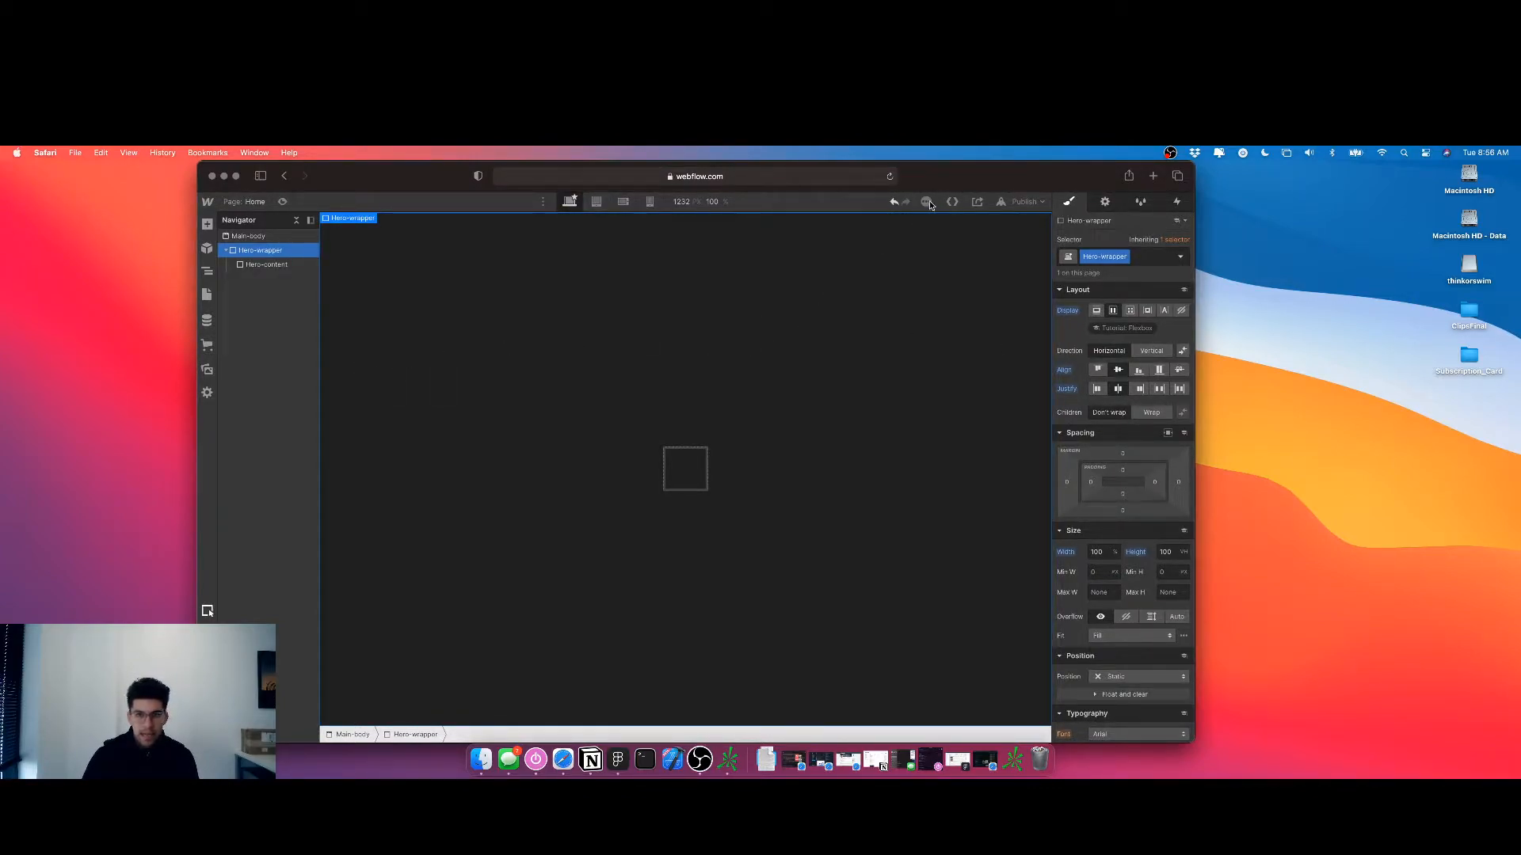
Open the shape.so website in a new browser tab
key("super+t")
type("shape.")
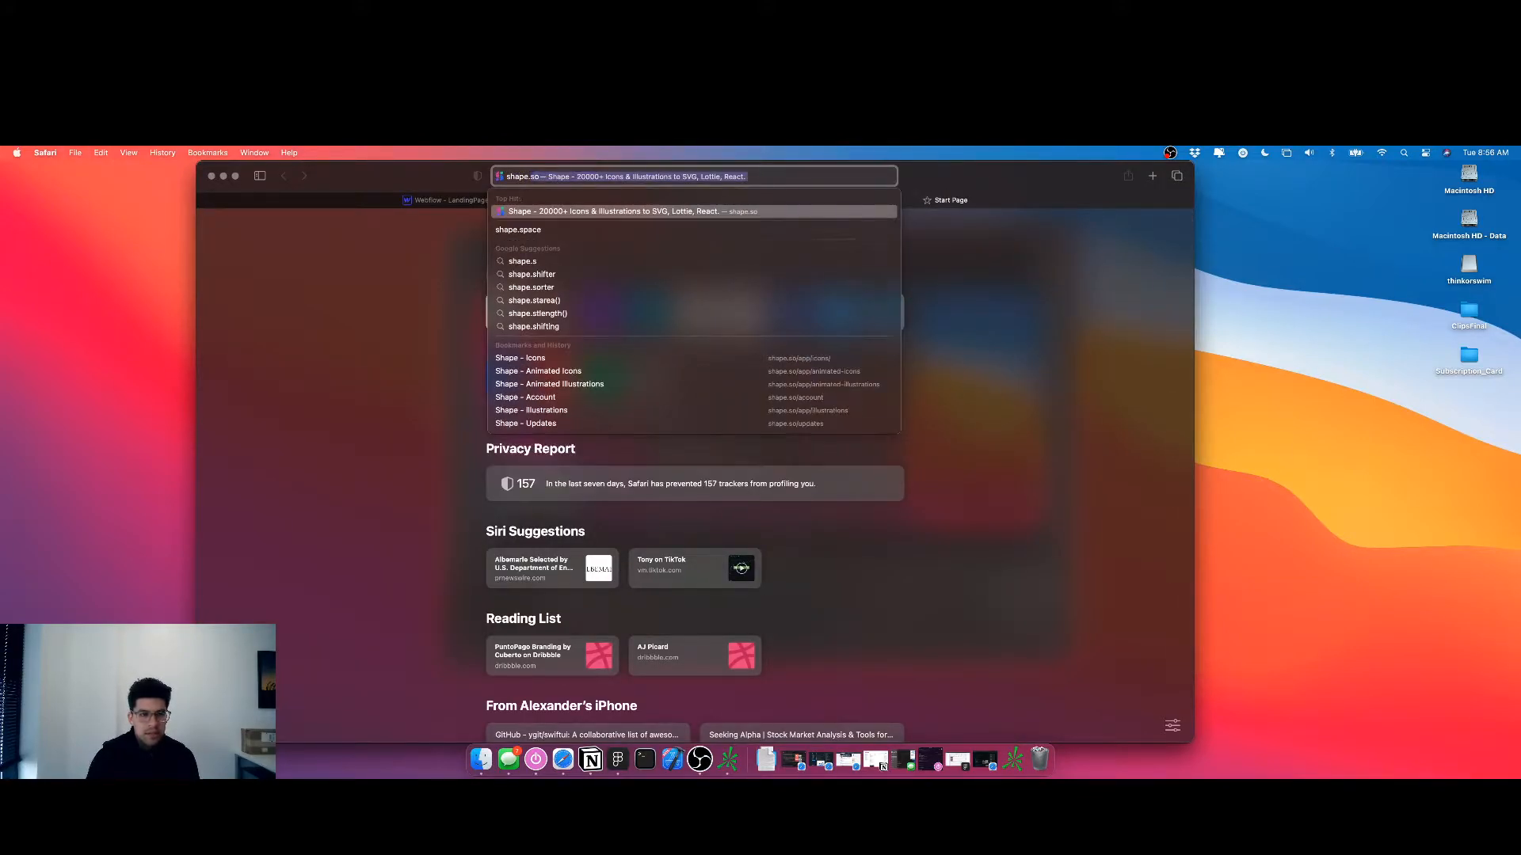
key("Return")
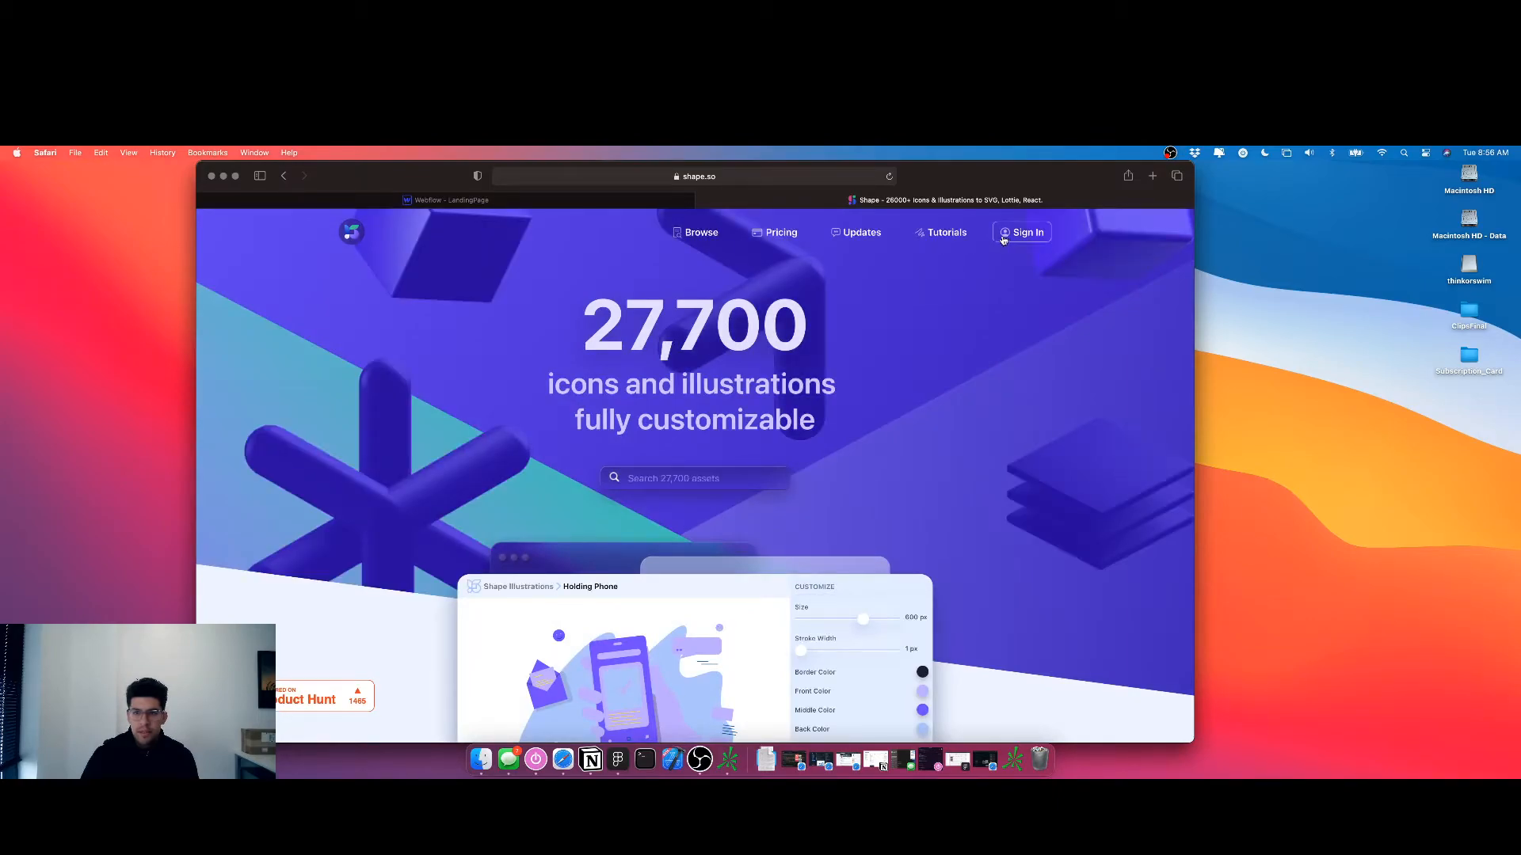
Sign in to Shape with the saved login, entering the computer account password to authorise the autofill
left_click(1022, 233)
left_click(832, 448)
left_click(800, 474)
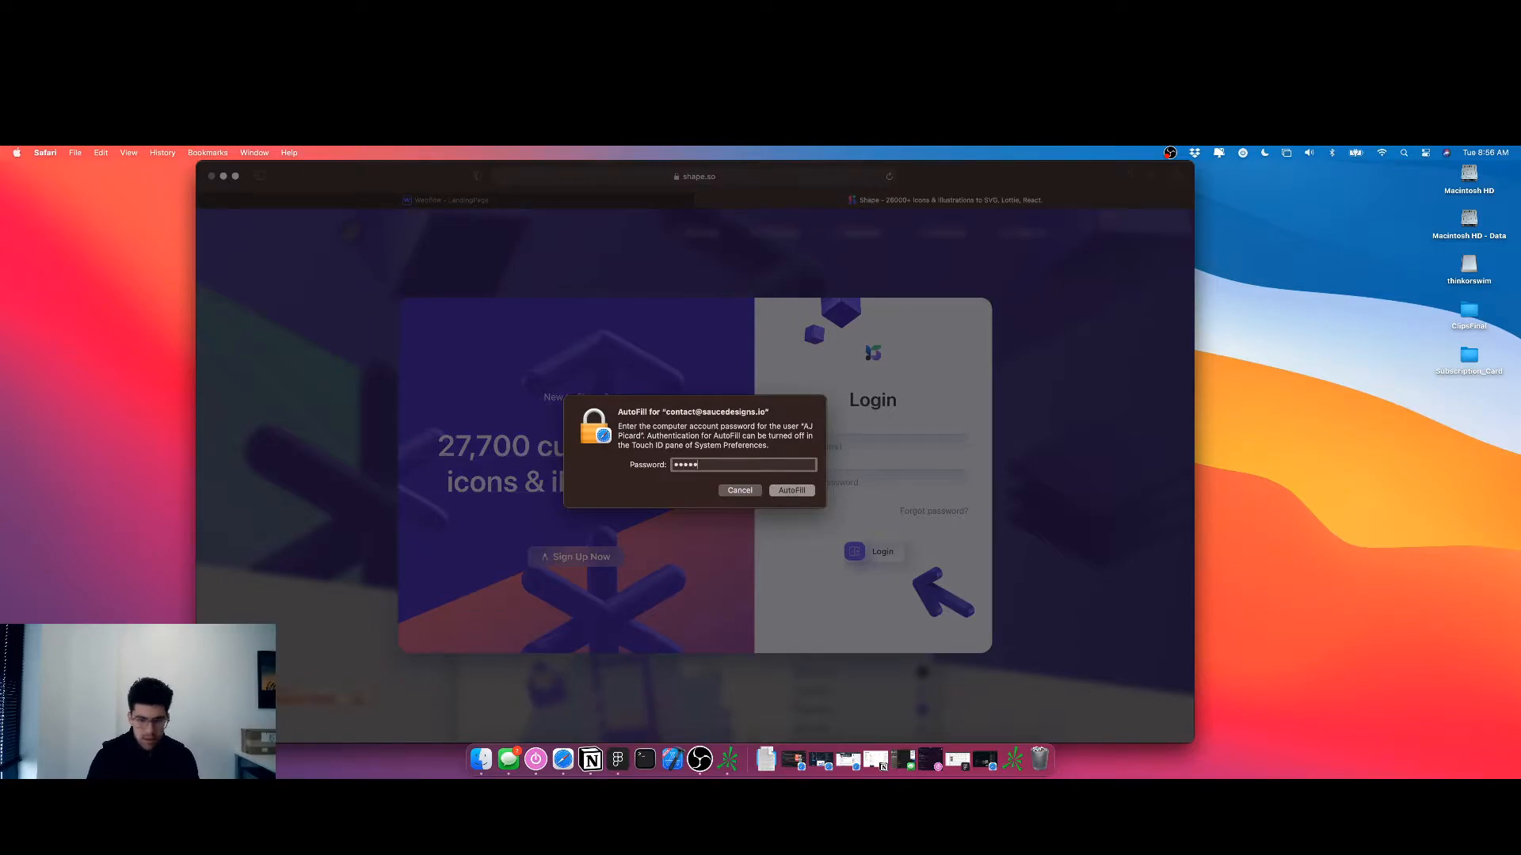
key("Return")
left_click(831, 479)
left_click(877, 552)
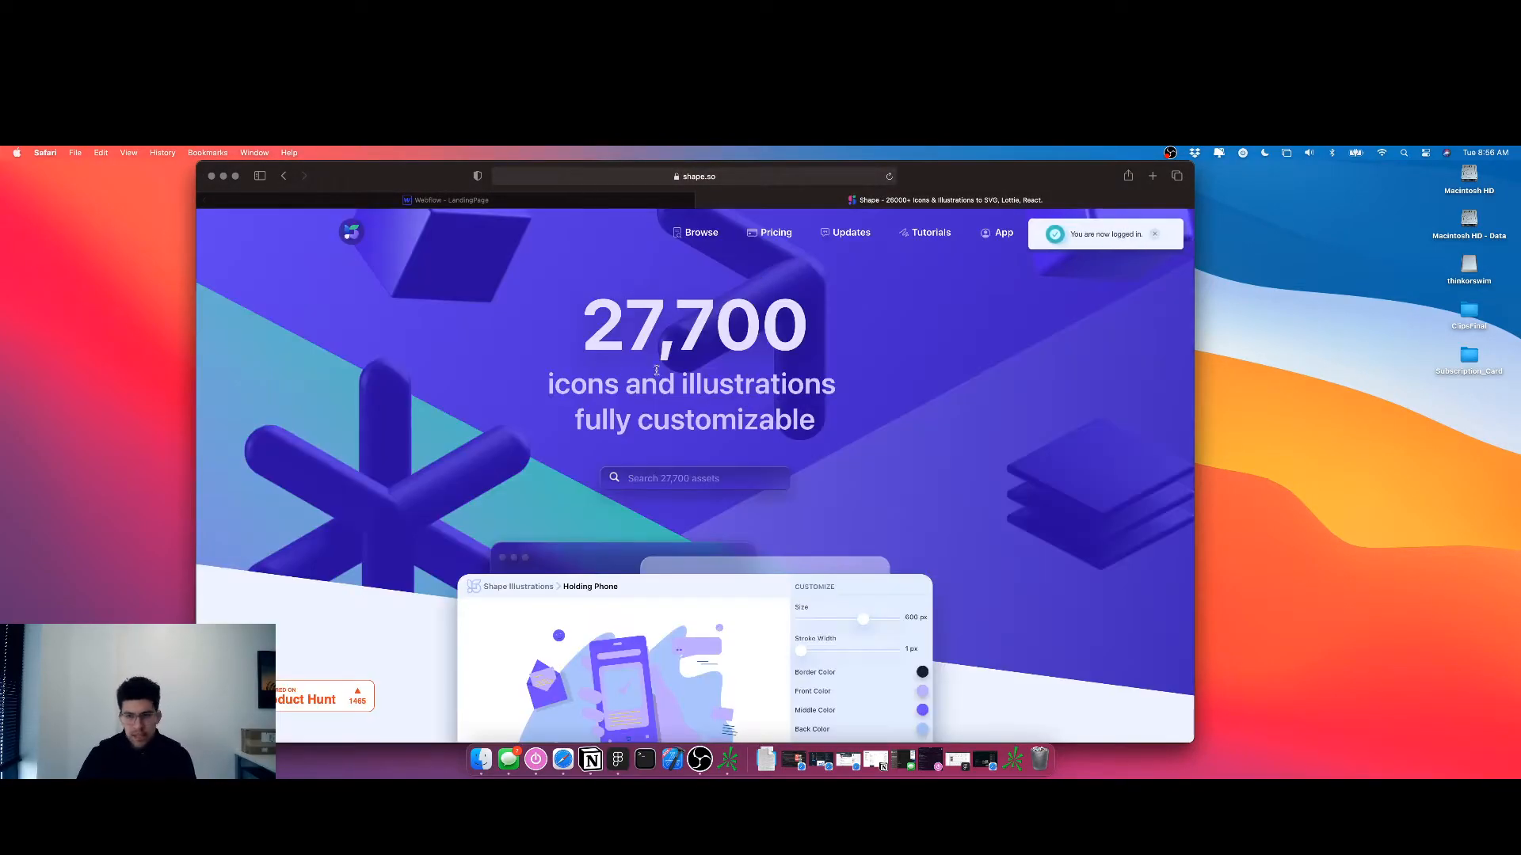
Open the Shape app and show its animated illustrations library
left_click(1001, 234)
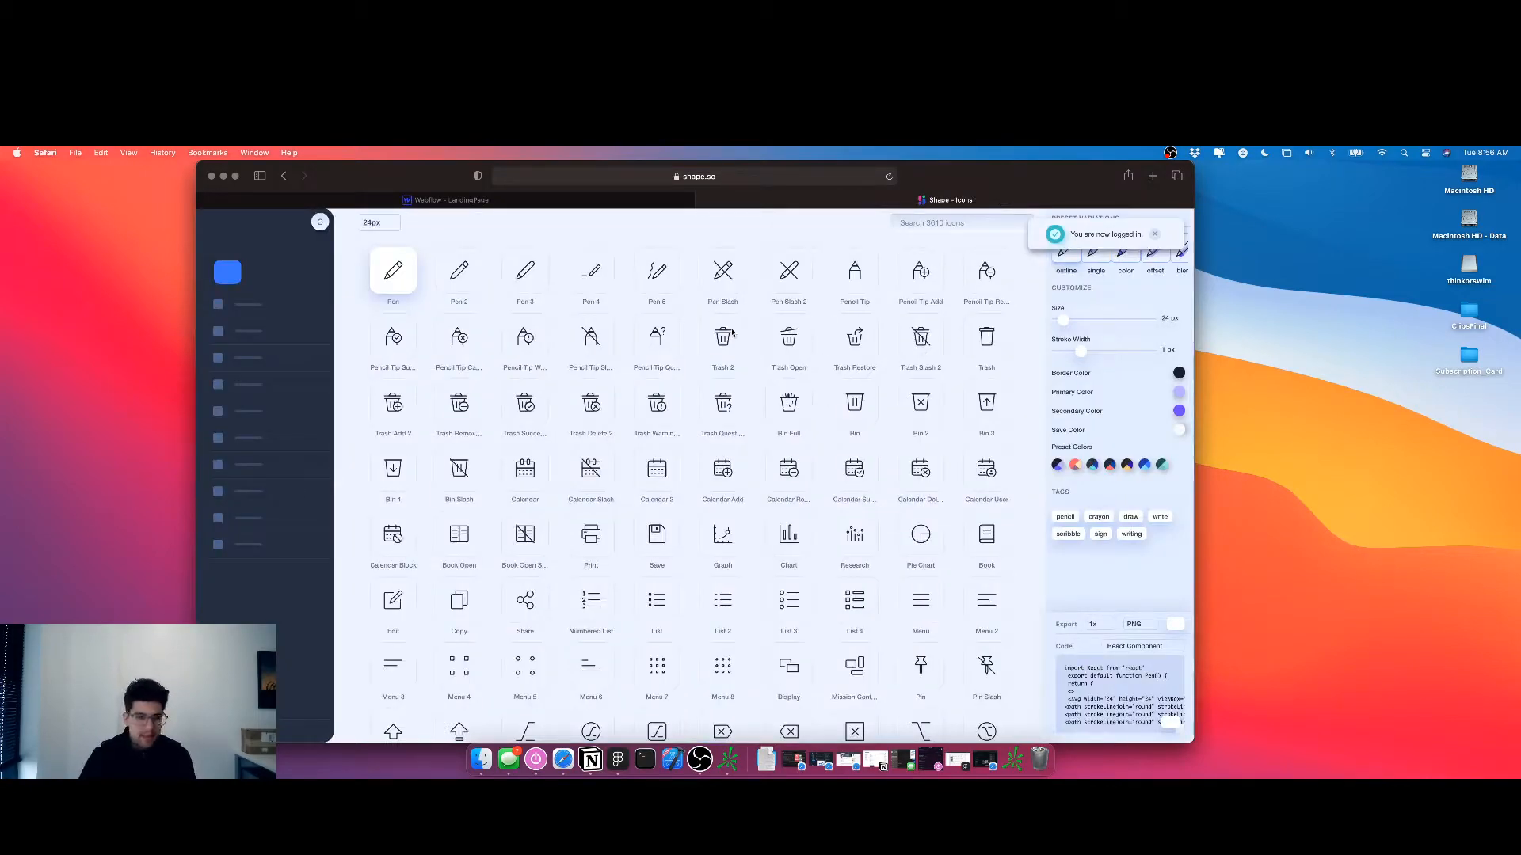
left_click(310, 273)
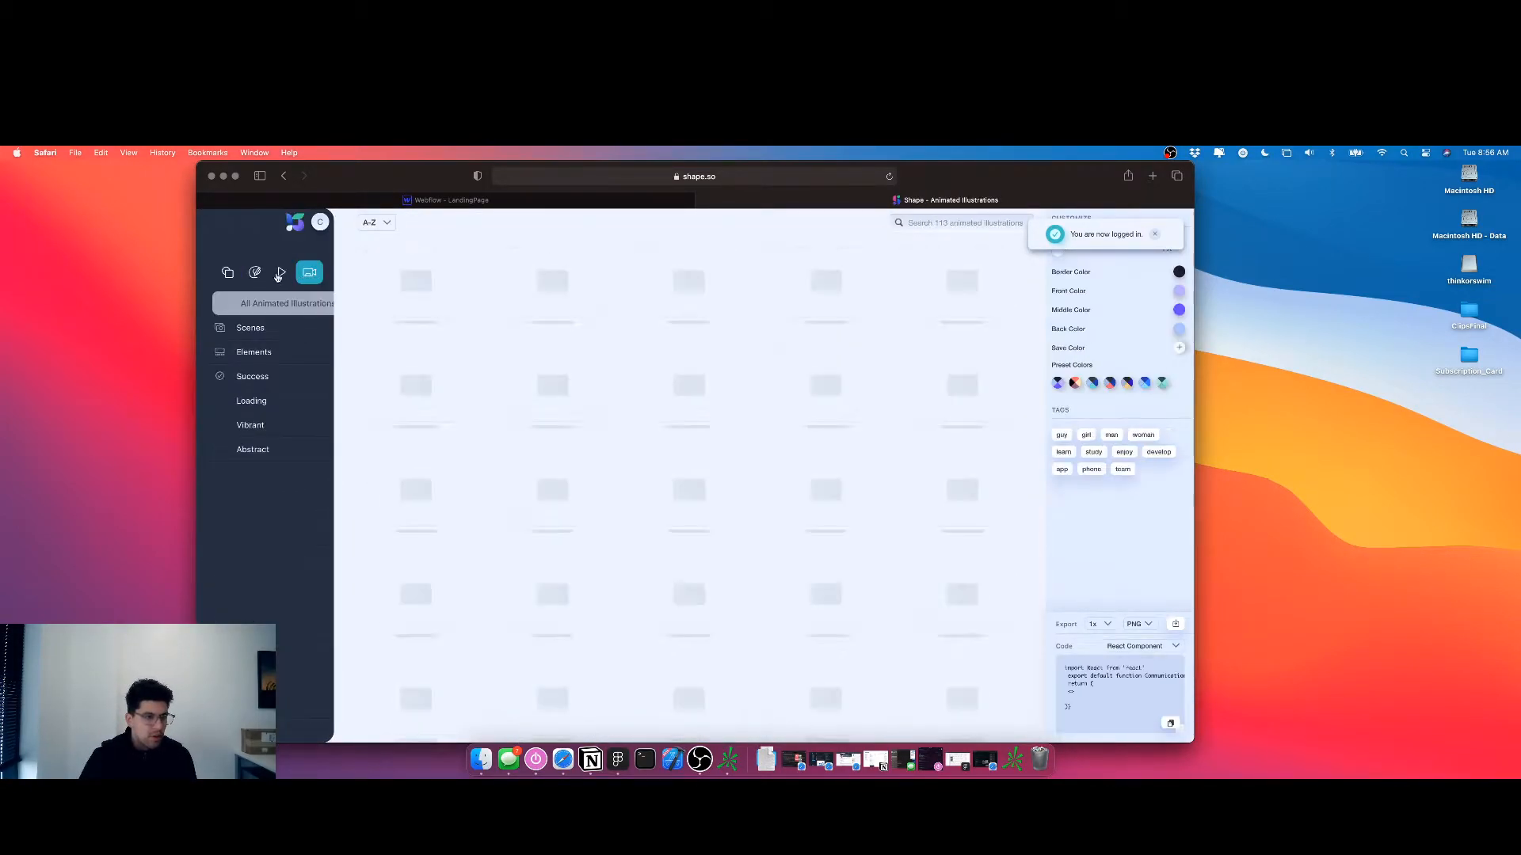
left_click(280, 274)
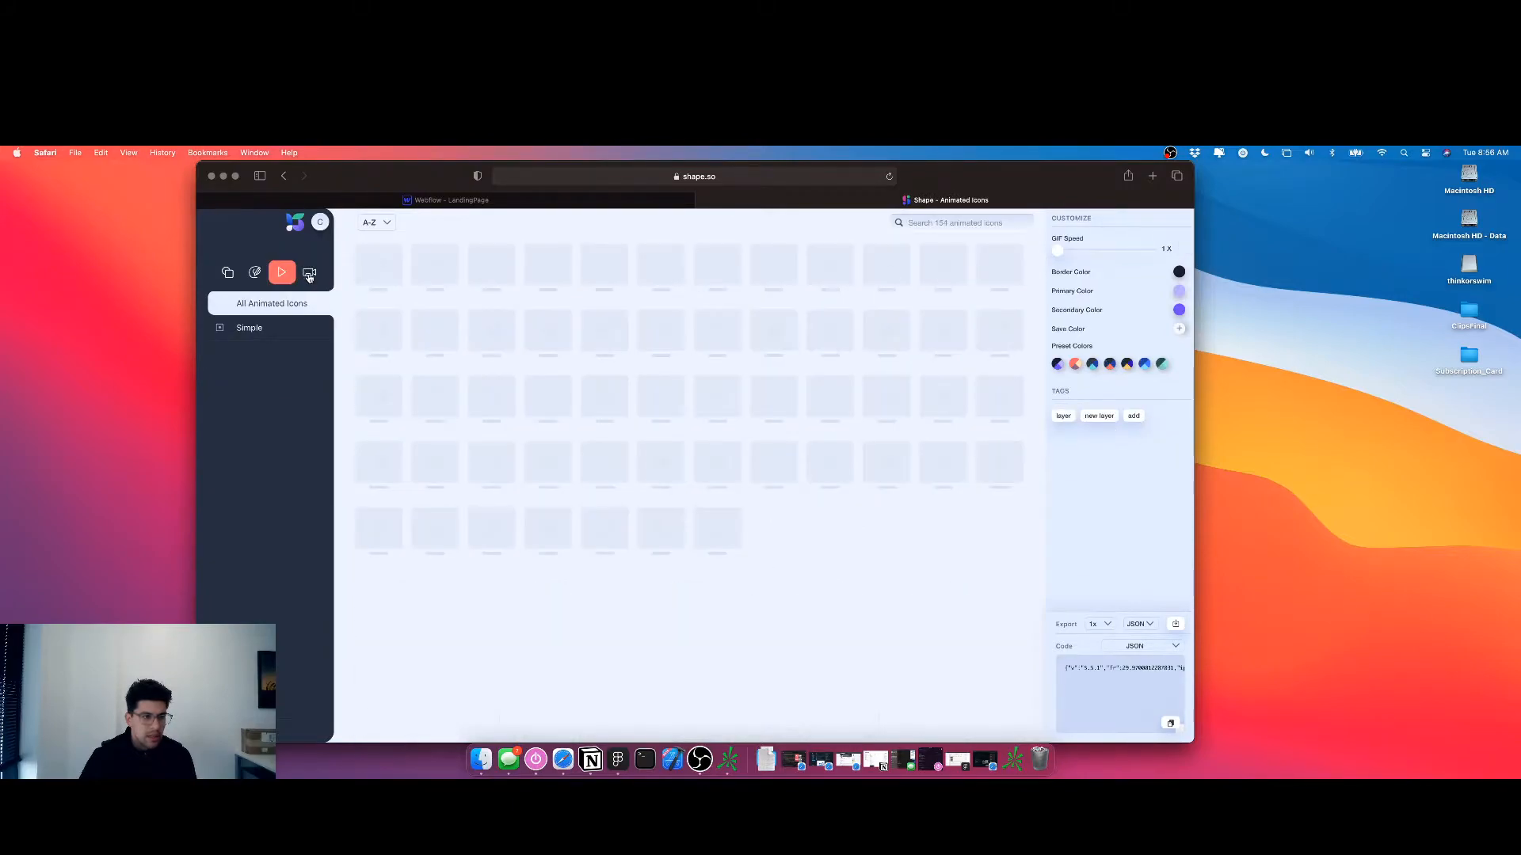
left_click(309, 278)
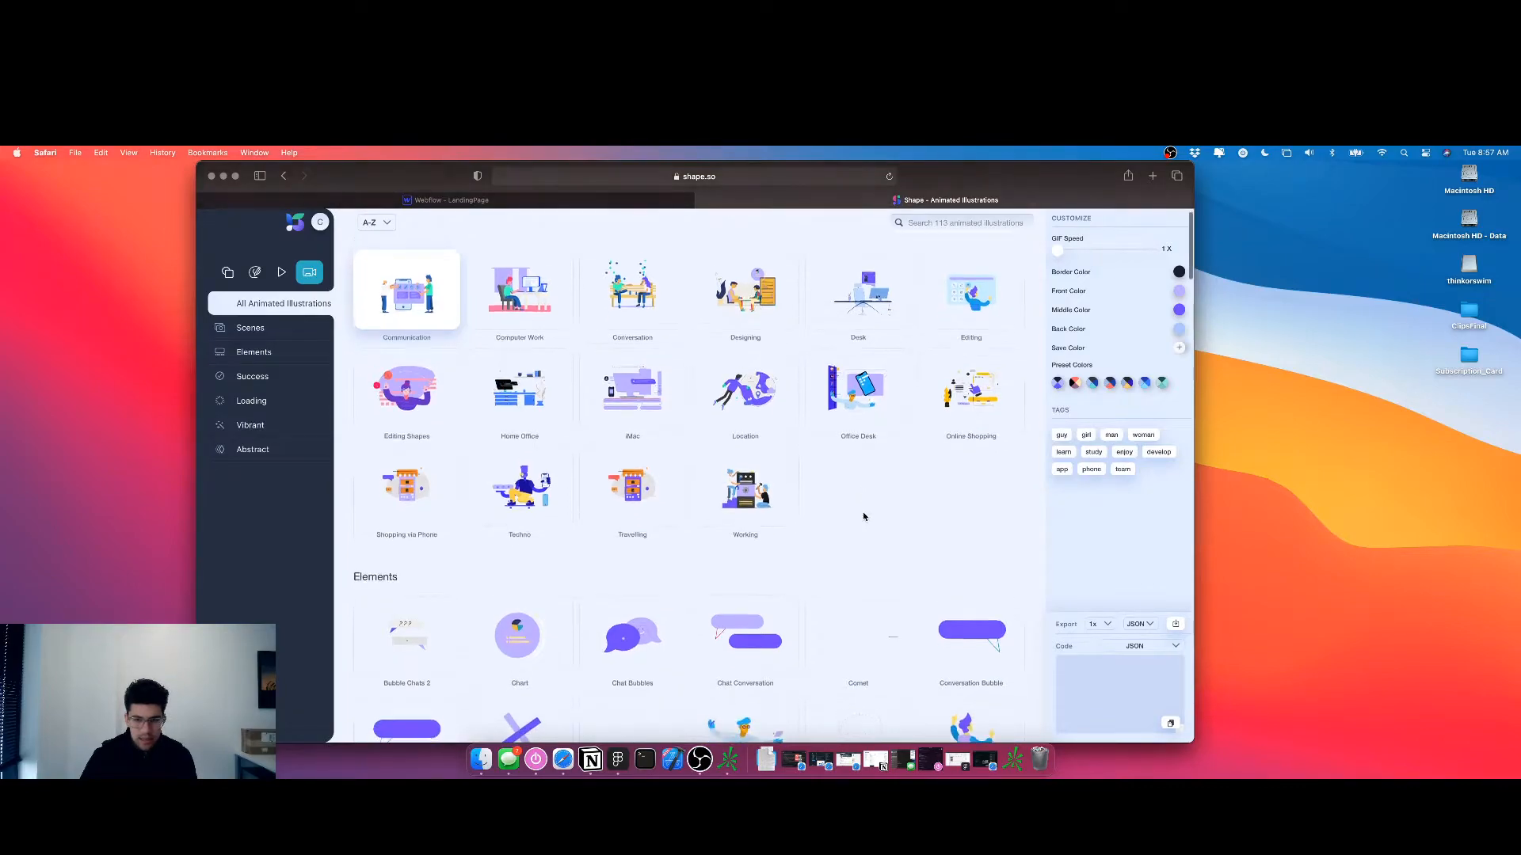
Browse the animated illustrations, select the Computer Work scene and export it as JSON
scroll(864, 516, "down", 3)
scroll(864, 516, "down", 10)
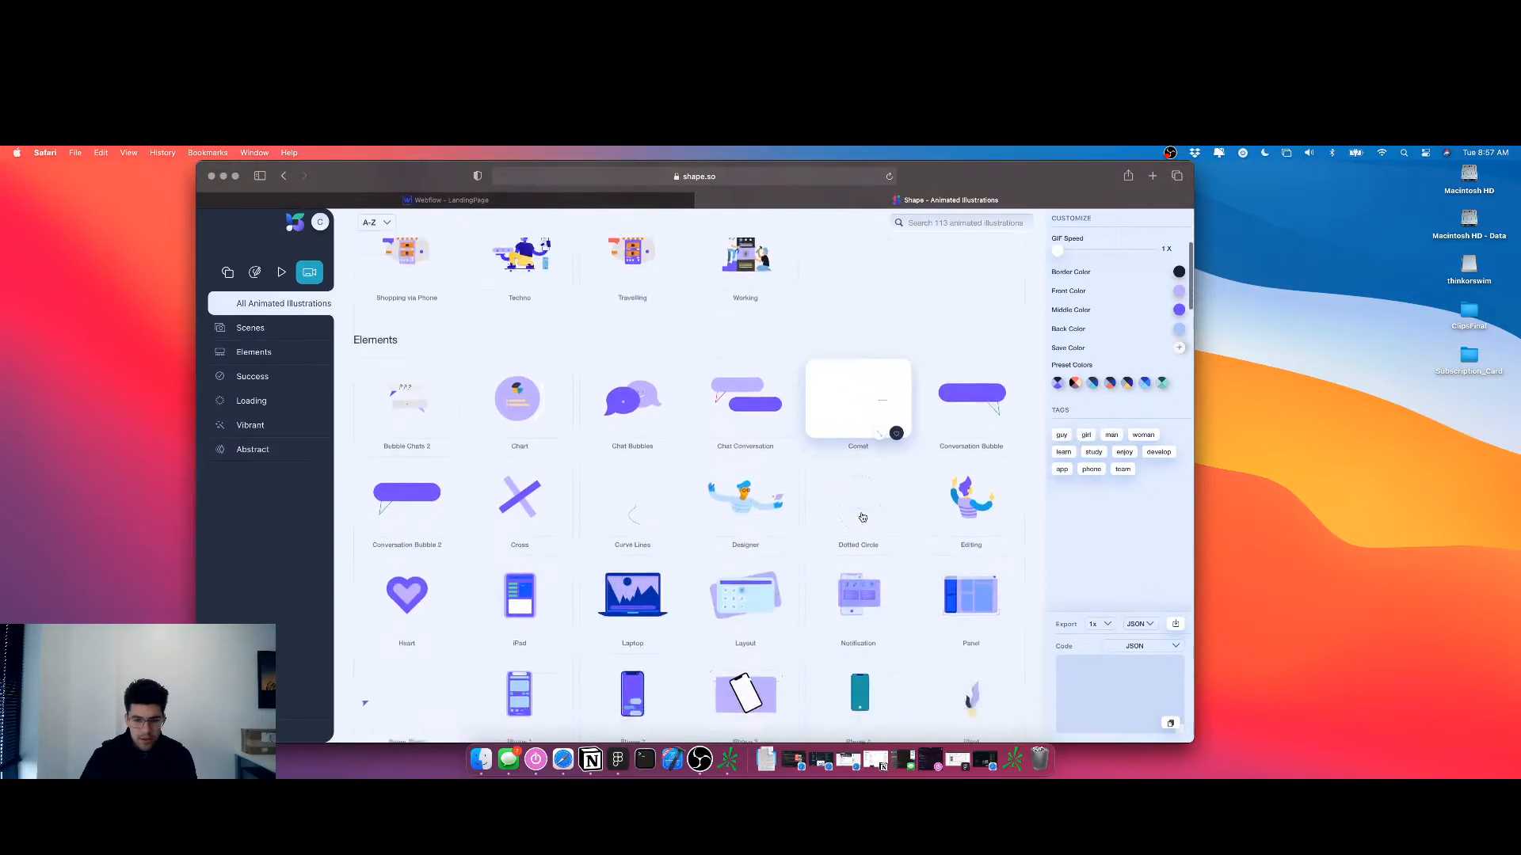
scroll(863, 516, "up", 6)
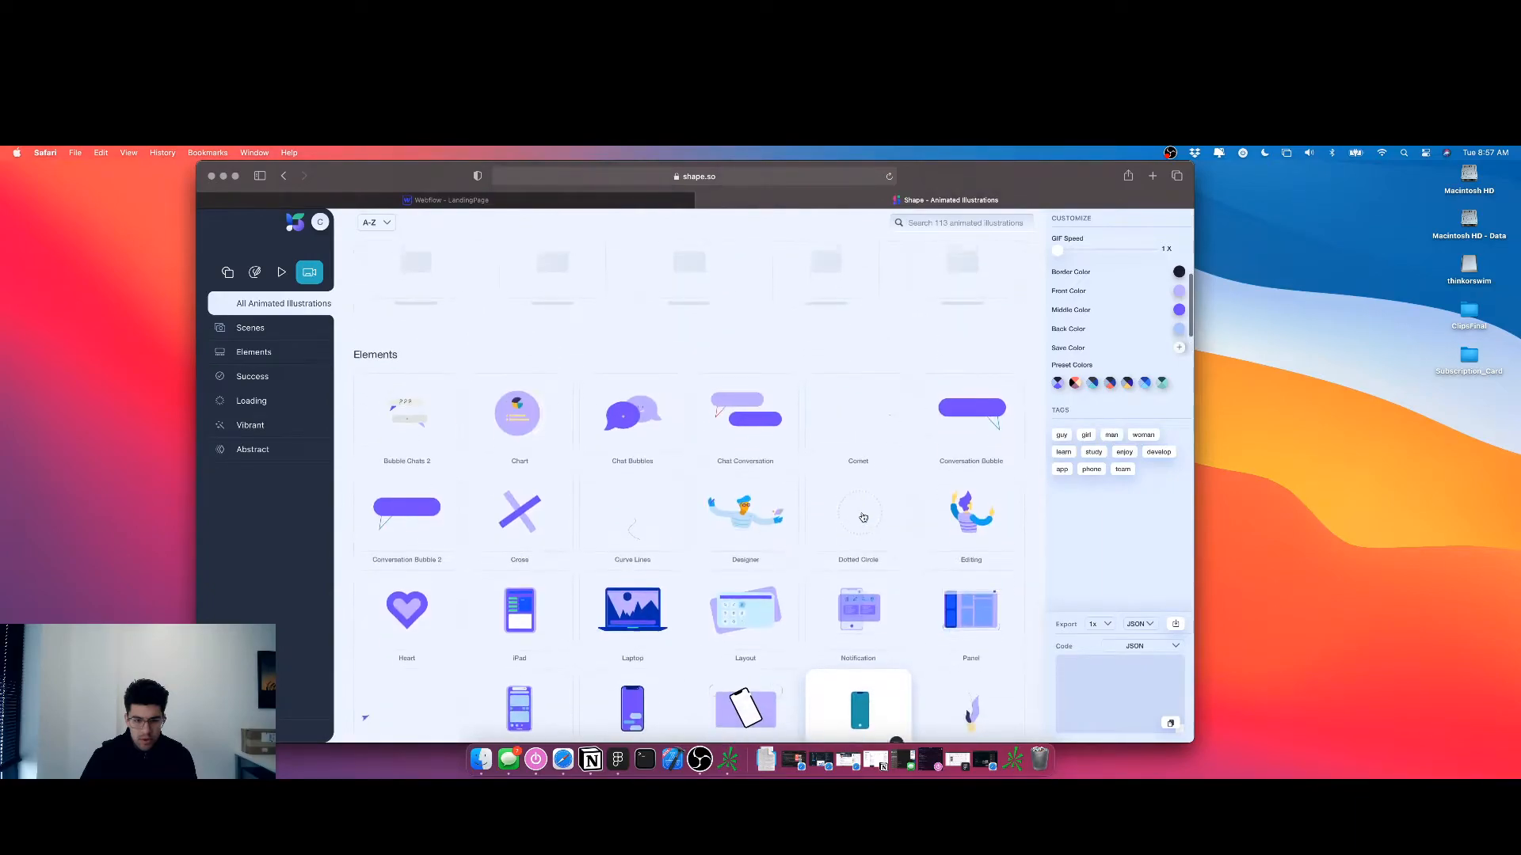
scroll(864, 516, "down", 8)
scroll(863, 516, "up", 12)
scroll(863, 516, "up", 4)
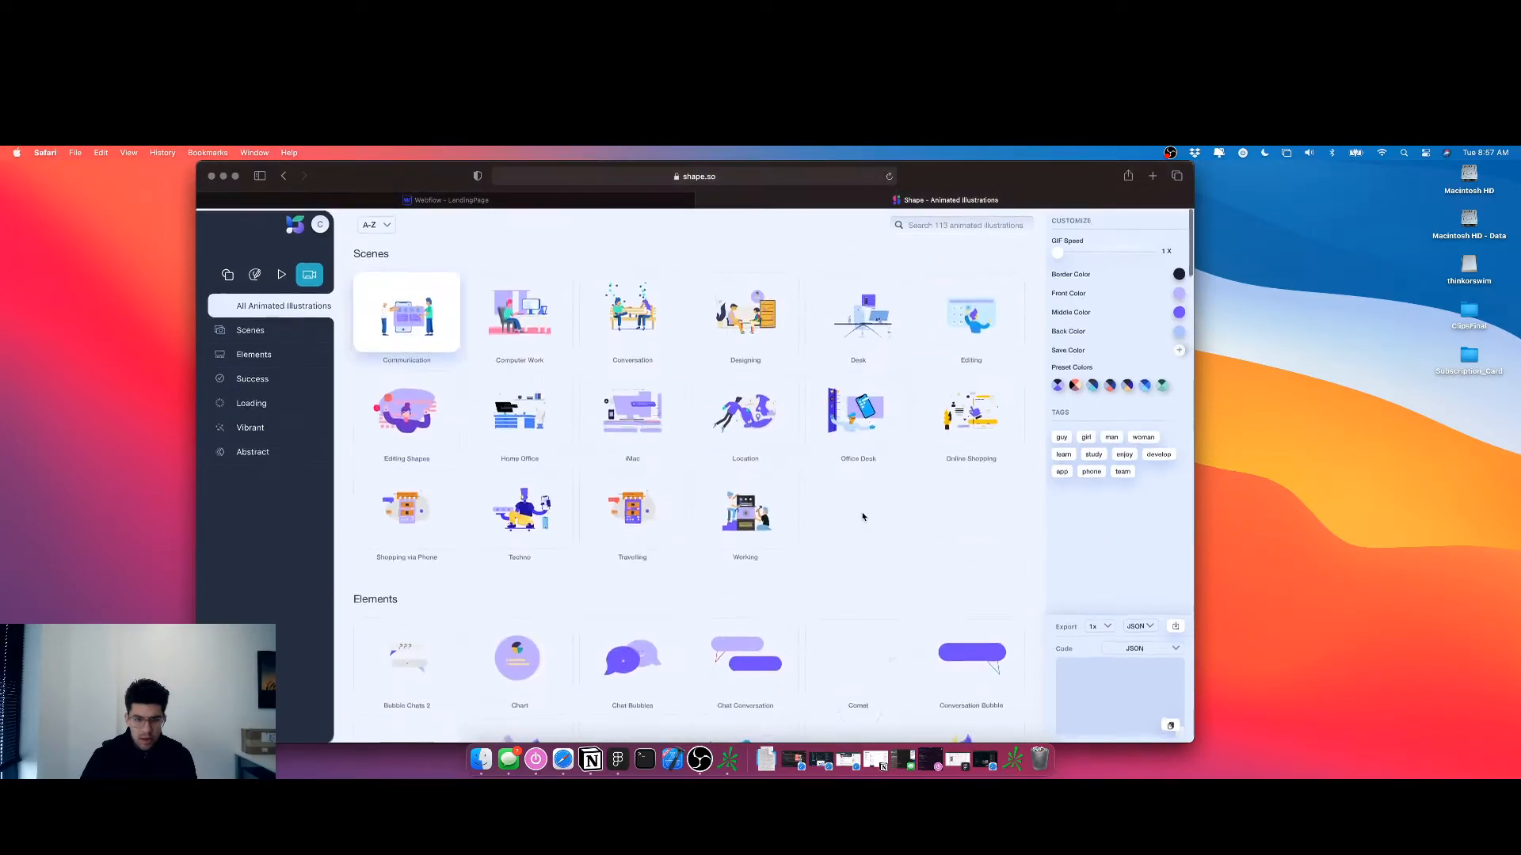
left_click(729, 425)
left_click(546, 313)
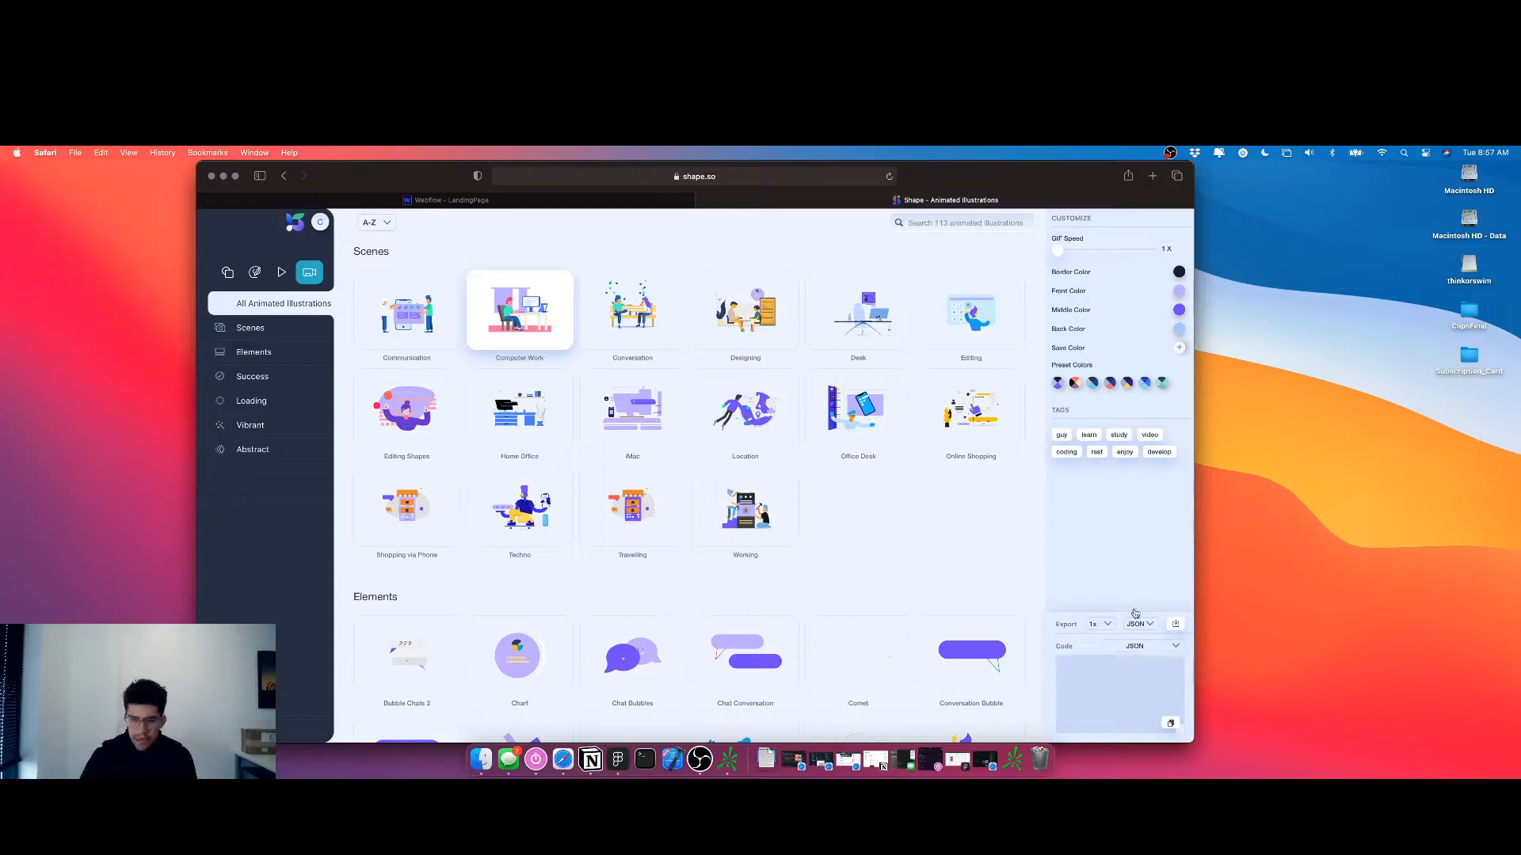
Back in the Webflow project, set Hero-content's width to 1000 px and test it by narrowing the canvas to 1024 px and widening it again
left_click(480, 205)
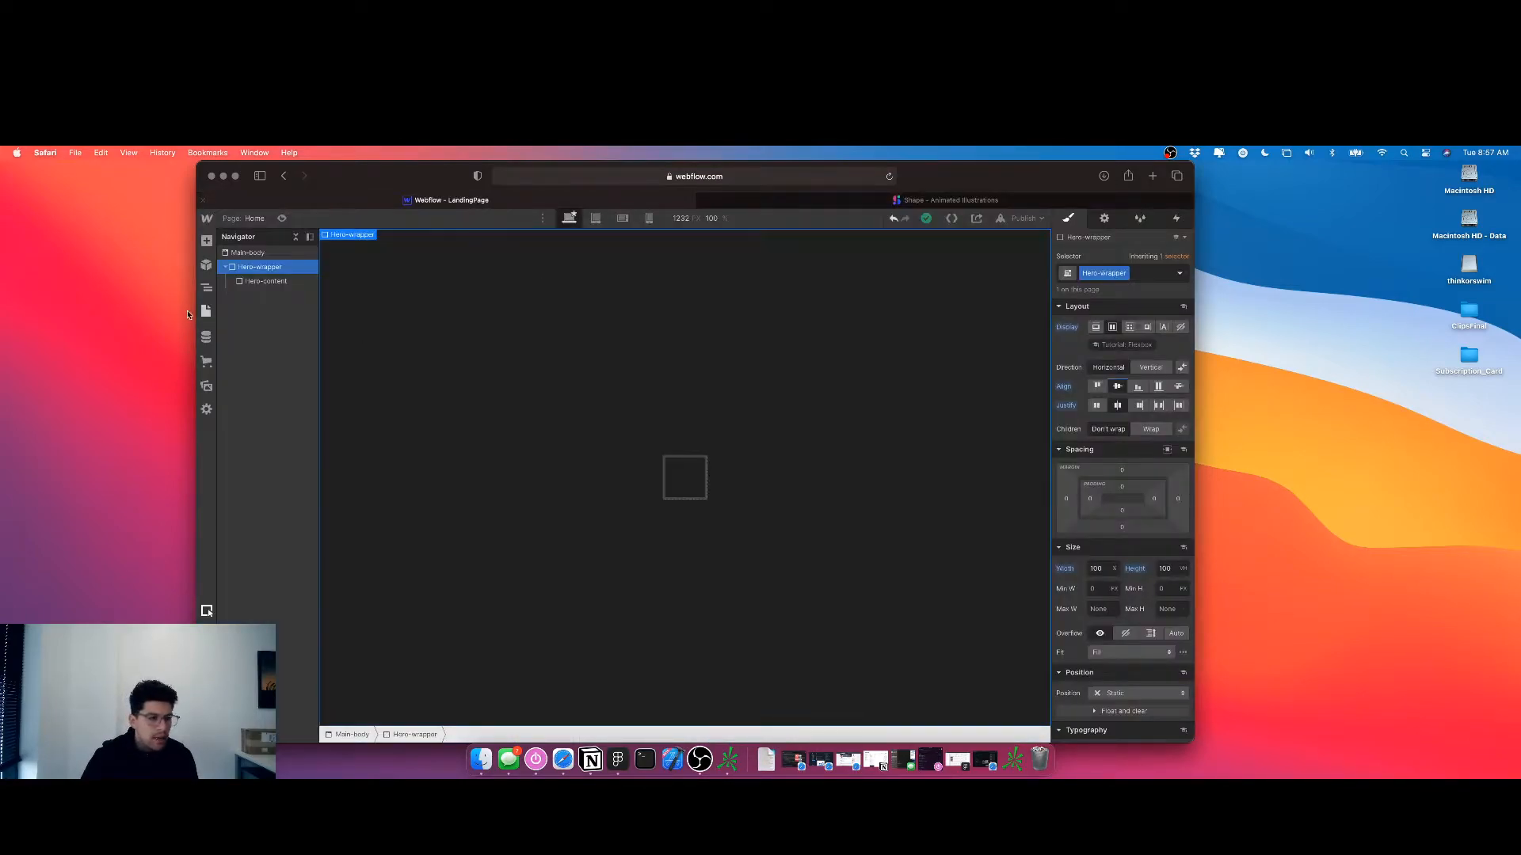
left_click(266, 281)
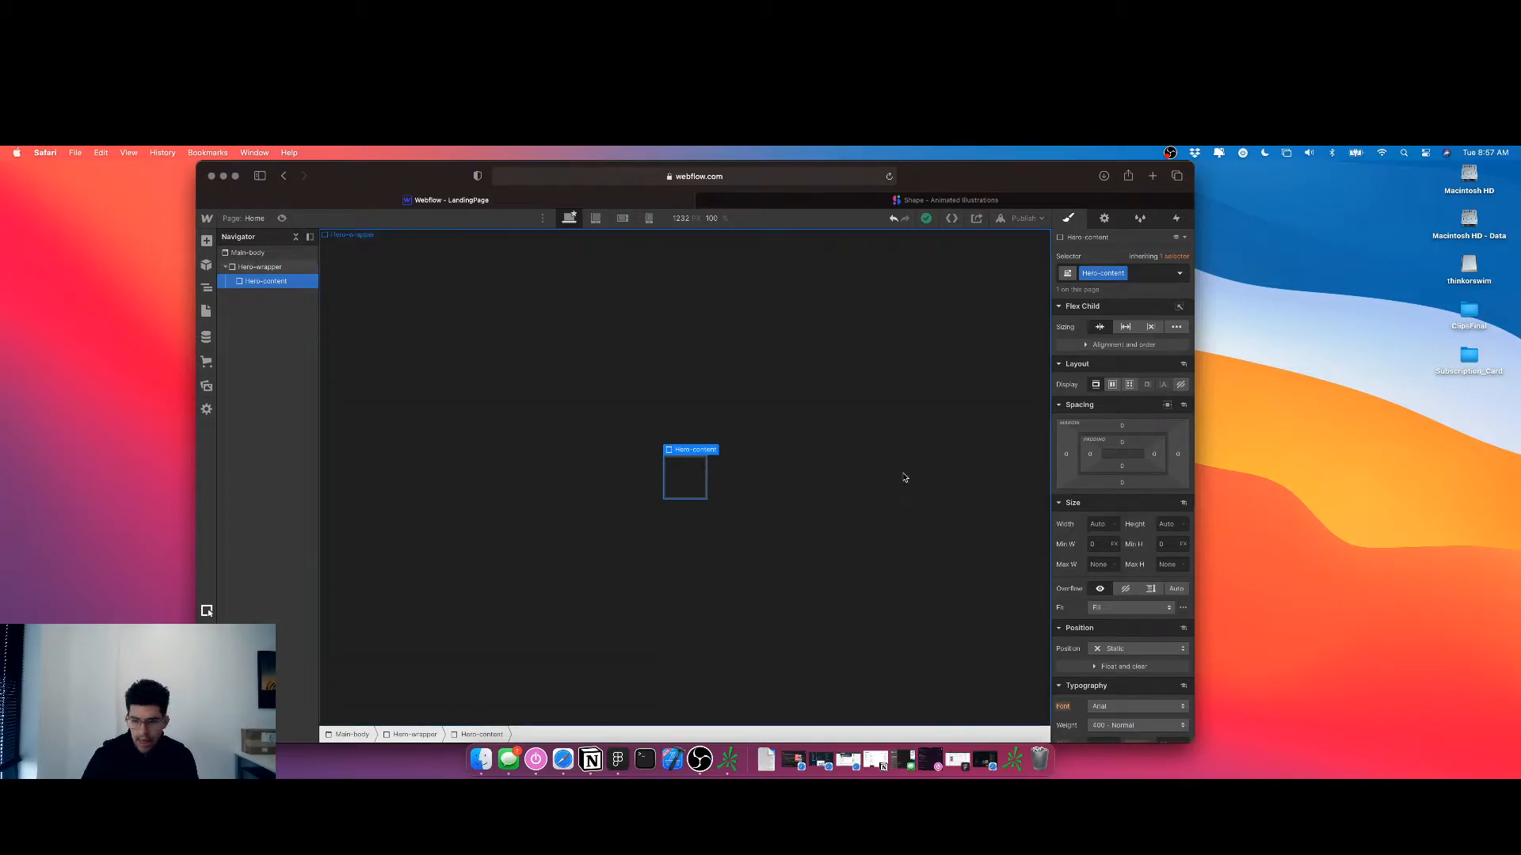
left_click(1104, 526)
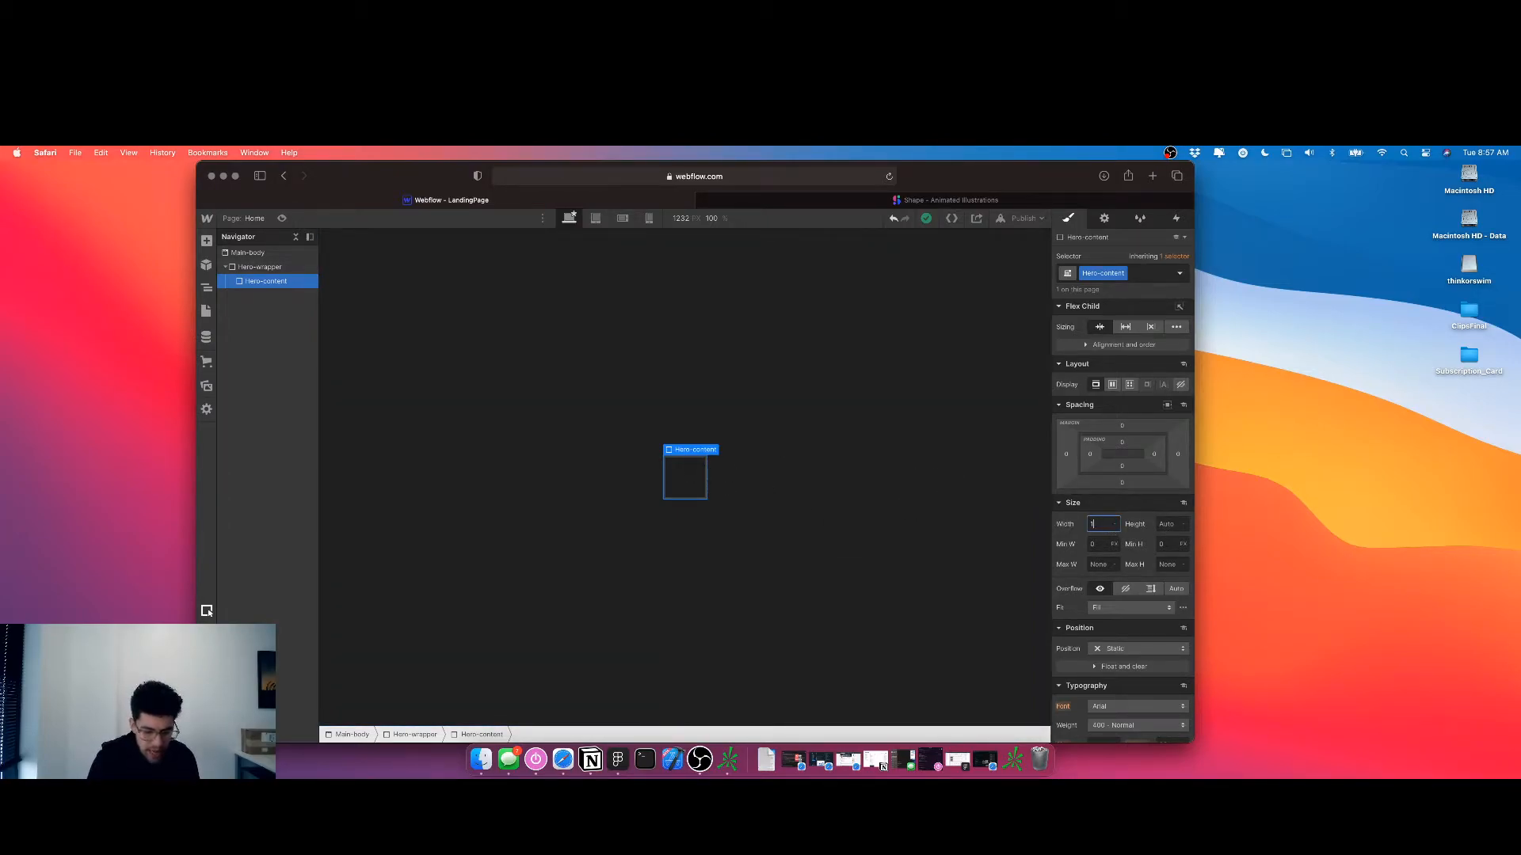
type("100")
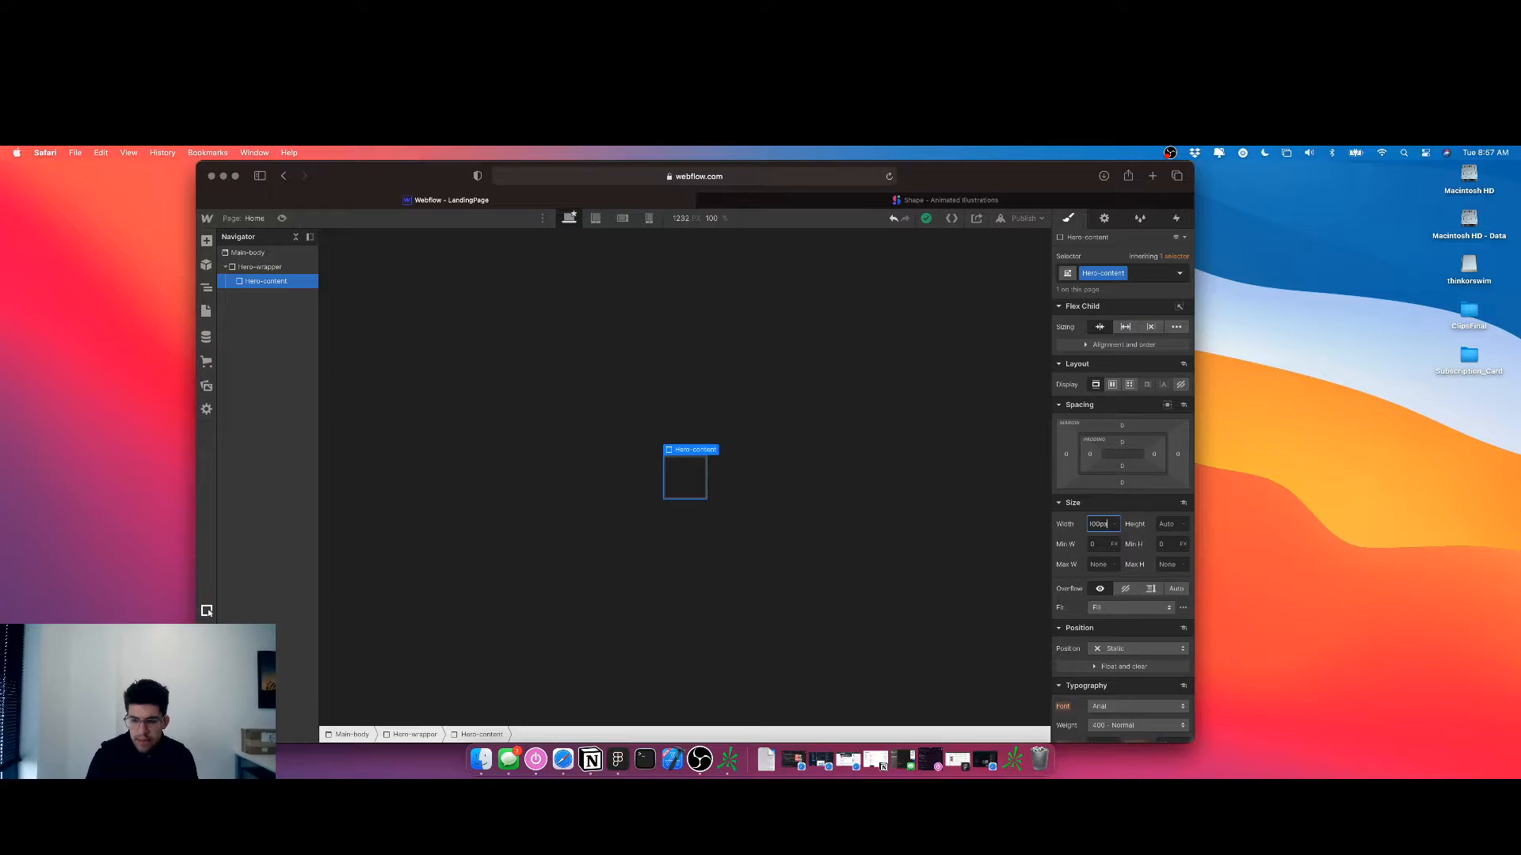
type("0")
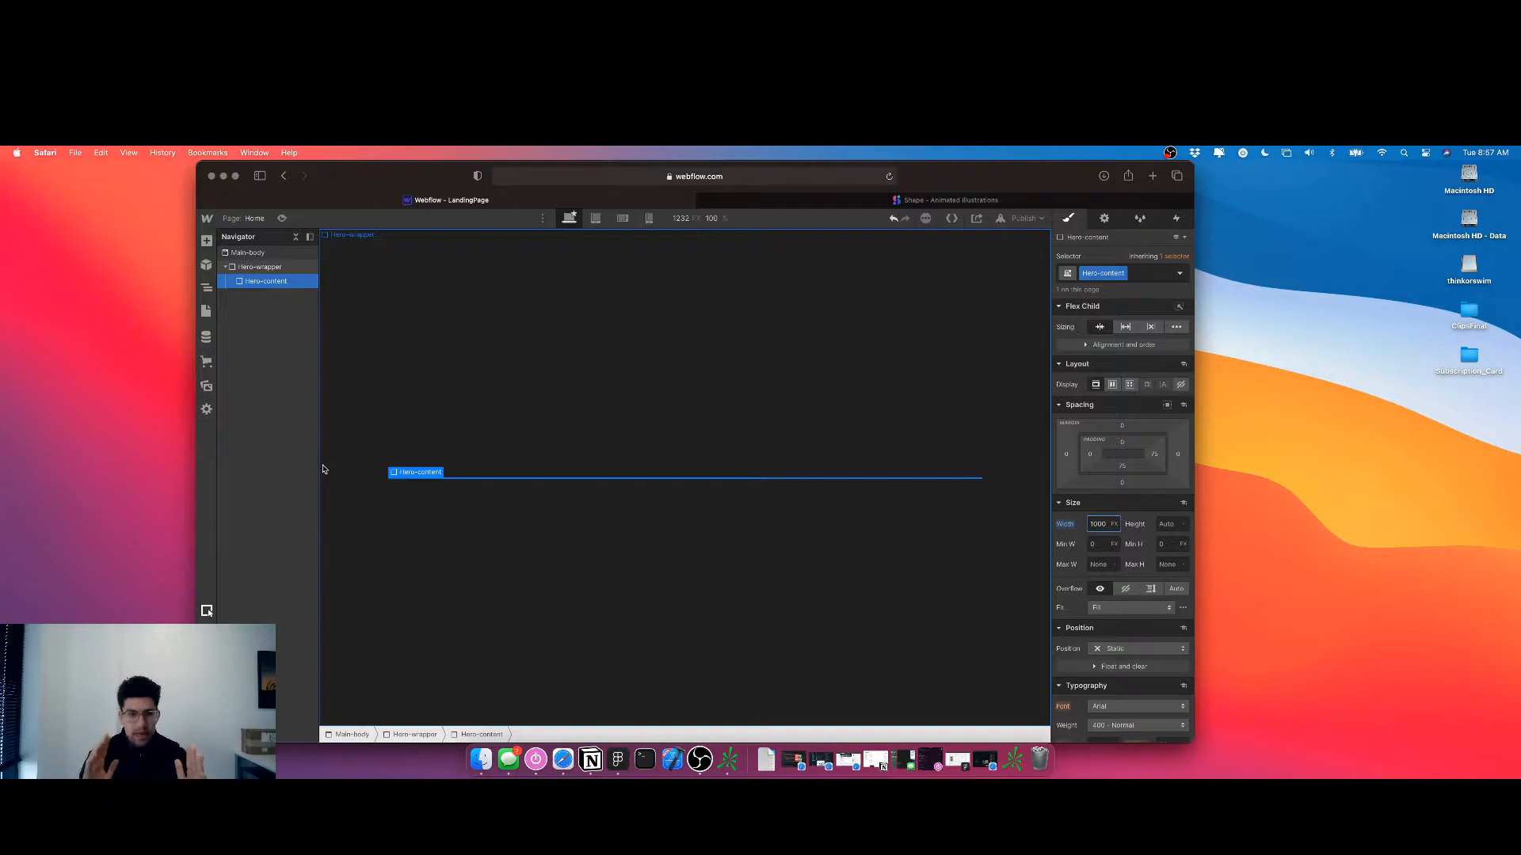
left_click_drag(1046, 473, 987, 473)
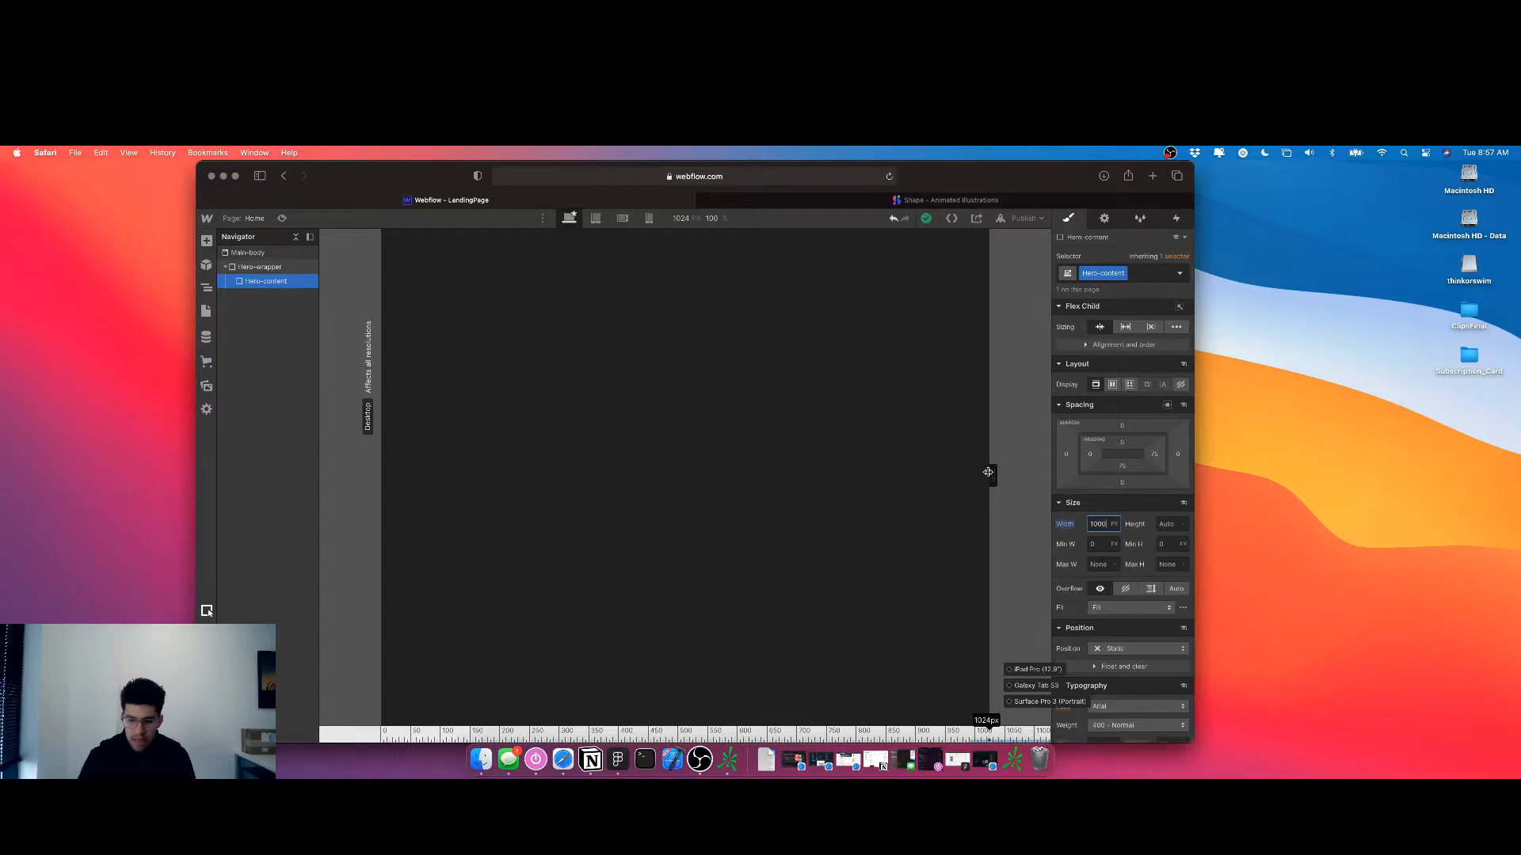
left_click_drag(987, 473, 1048, 470)
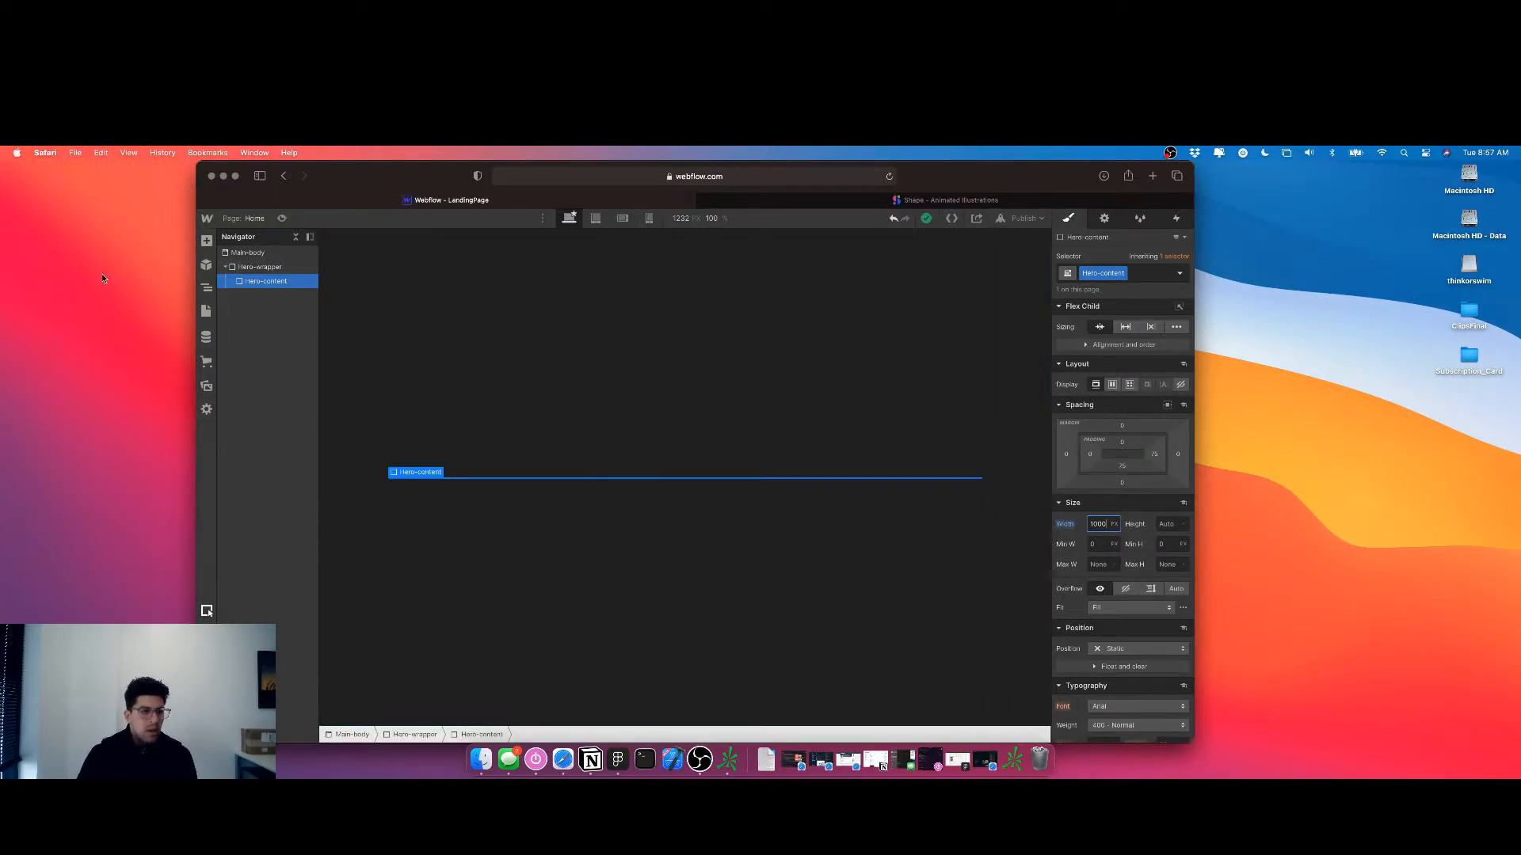
left_click(279, 286)
key("super+e")
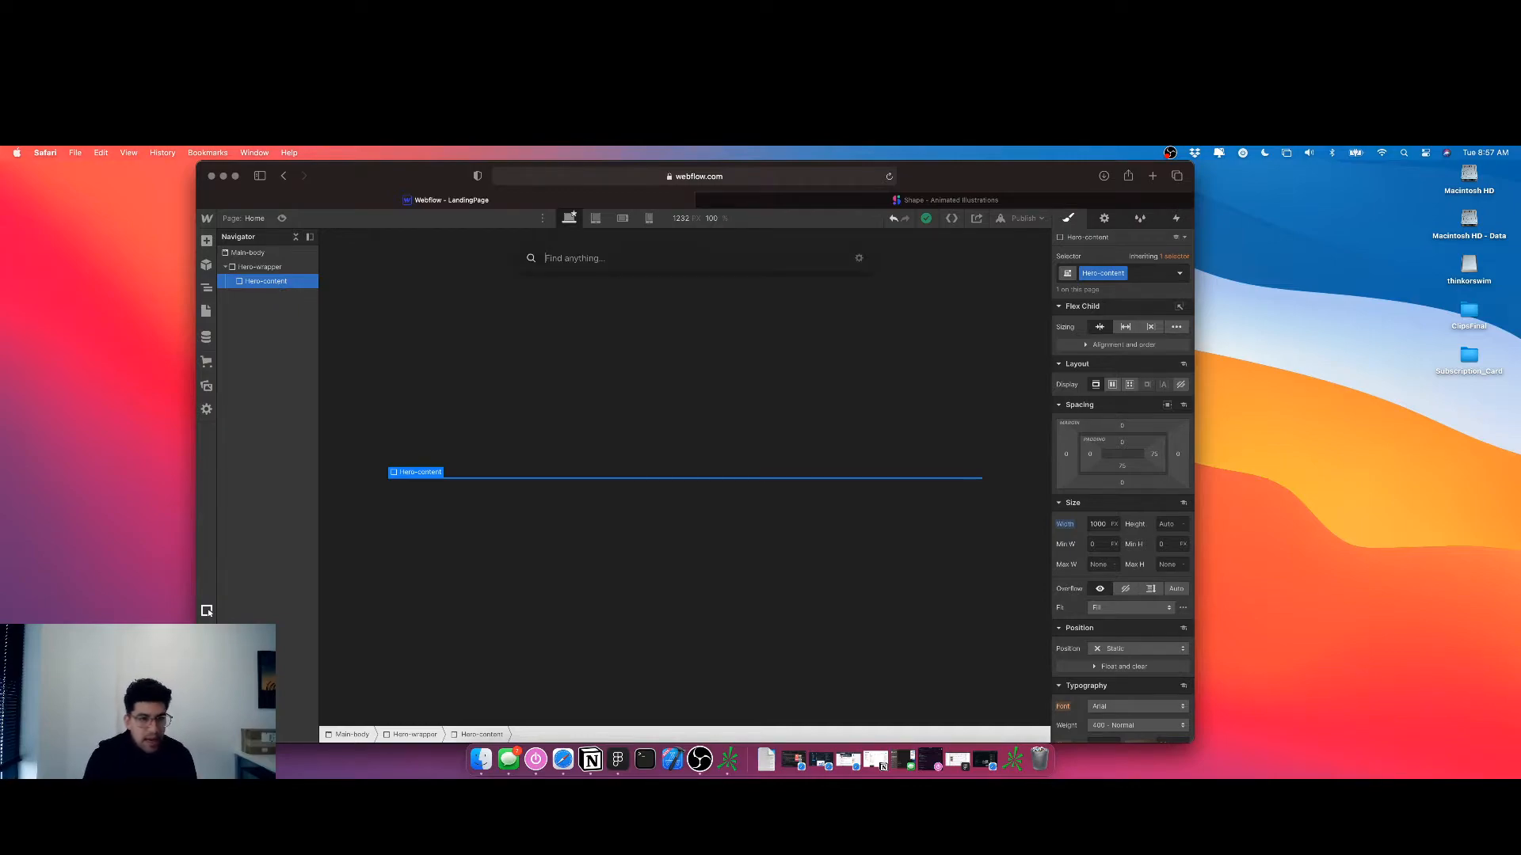
type("div")
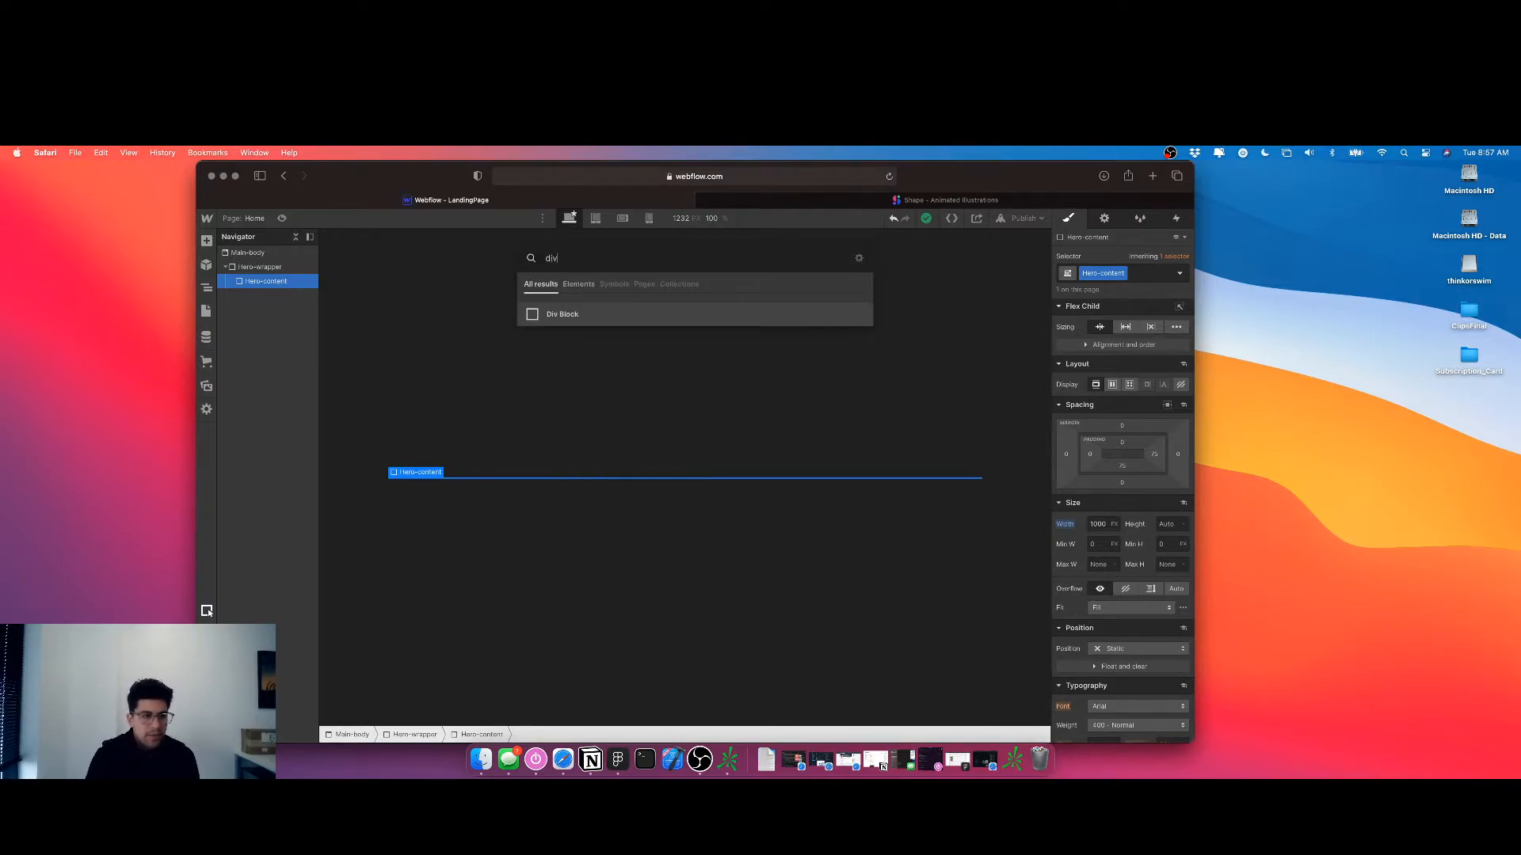
key("Return")
left_click(232, 281)
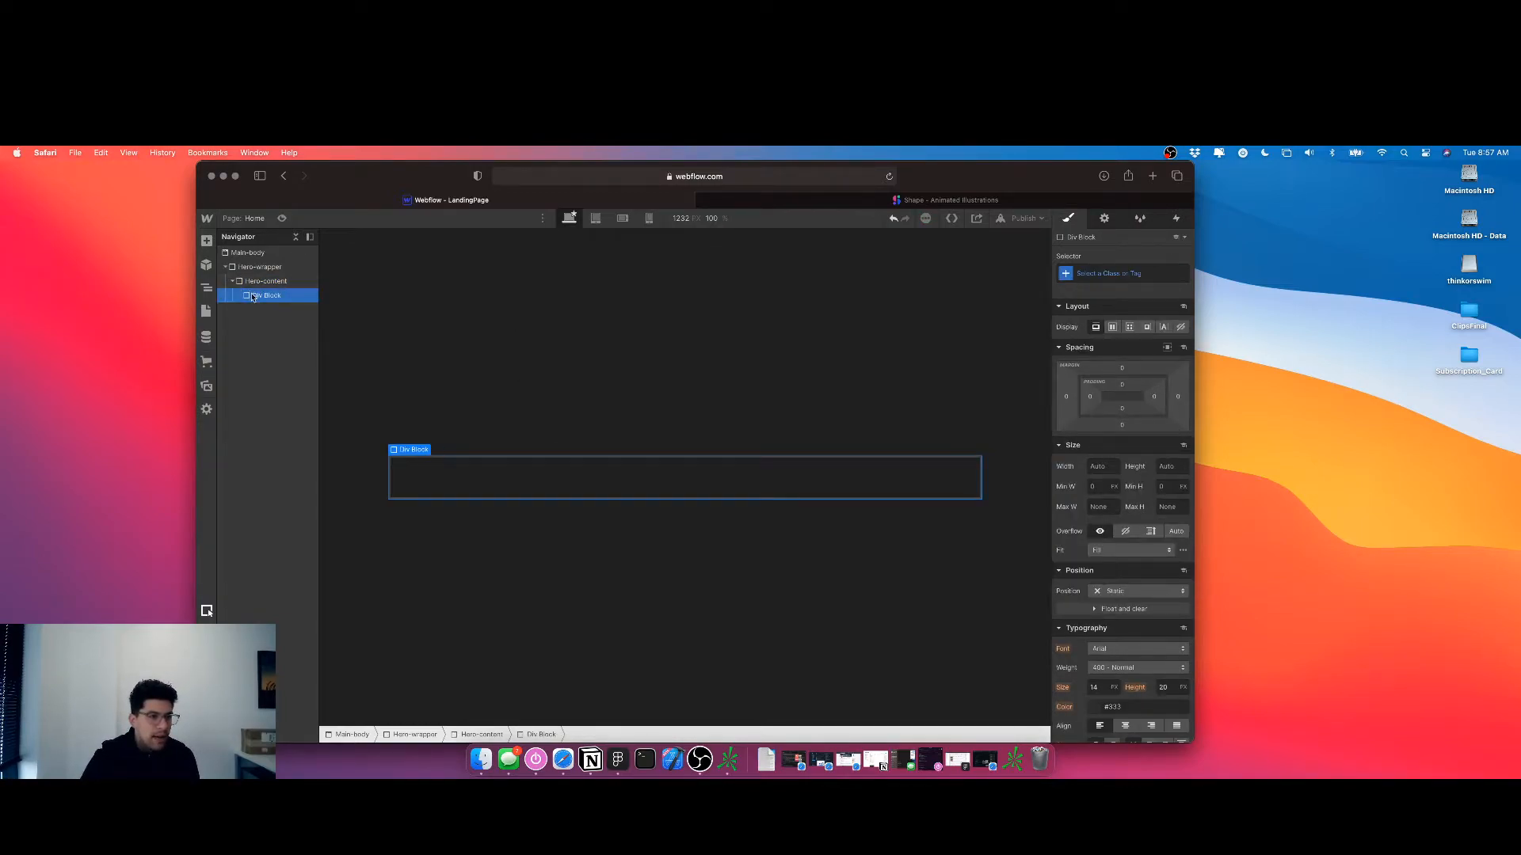
left_click(1077, 275)
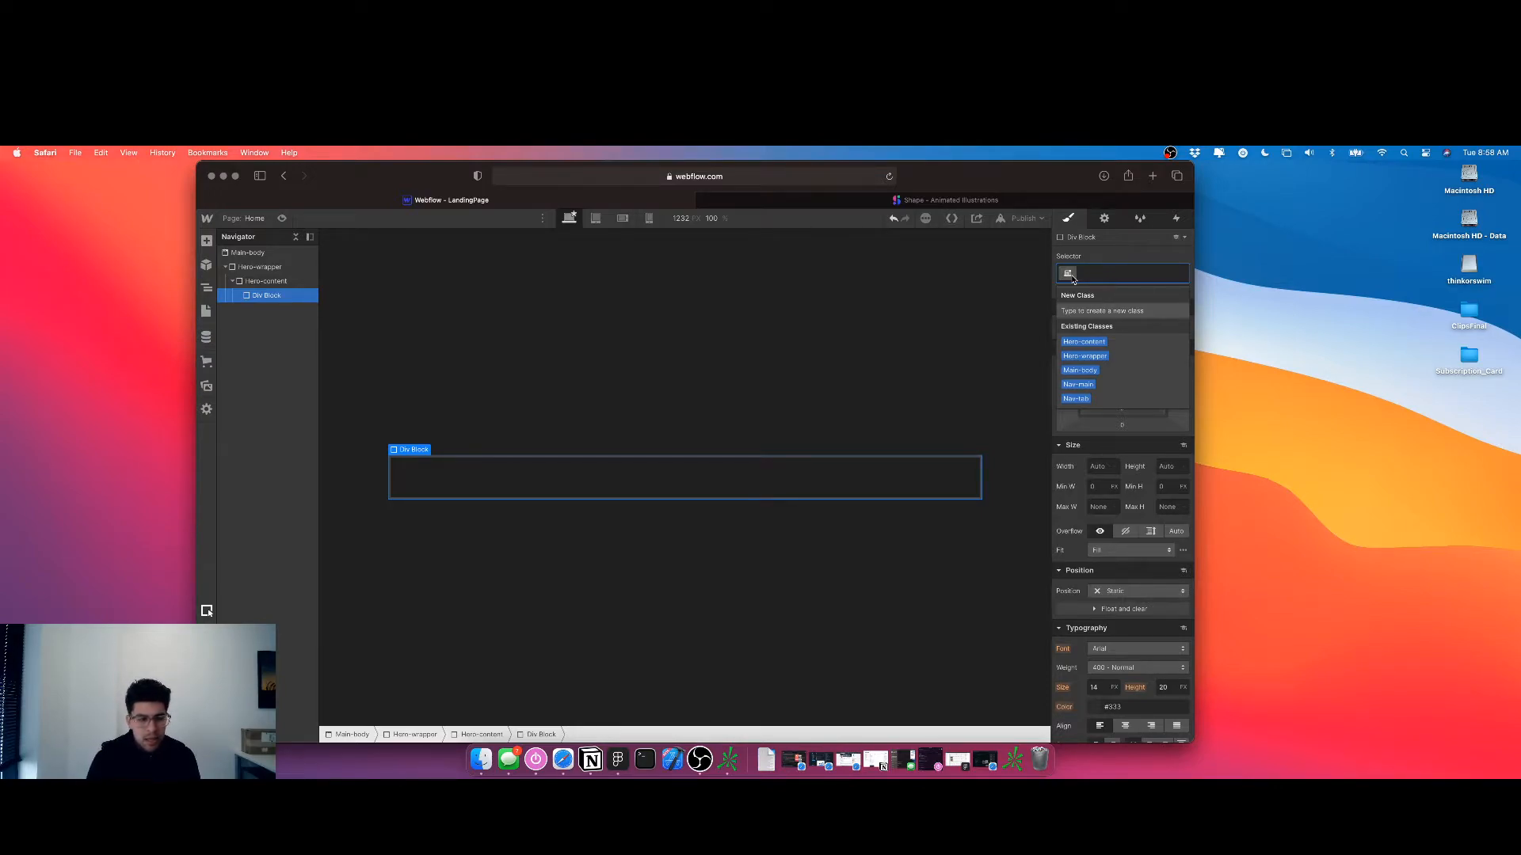
left_click(267, 296)
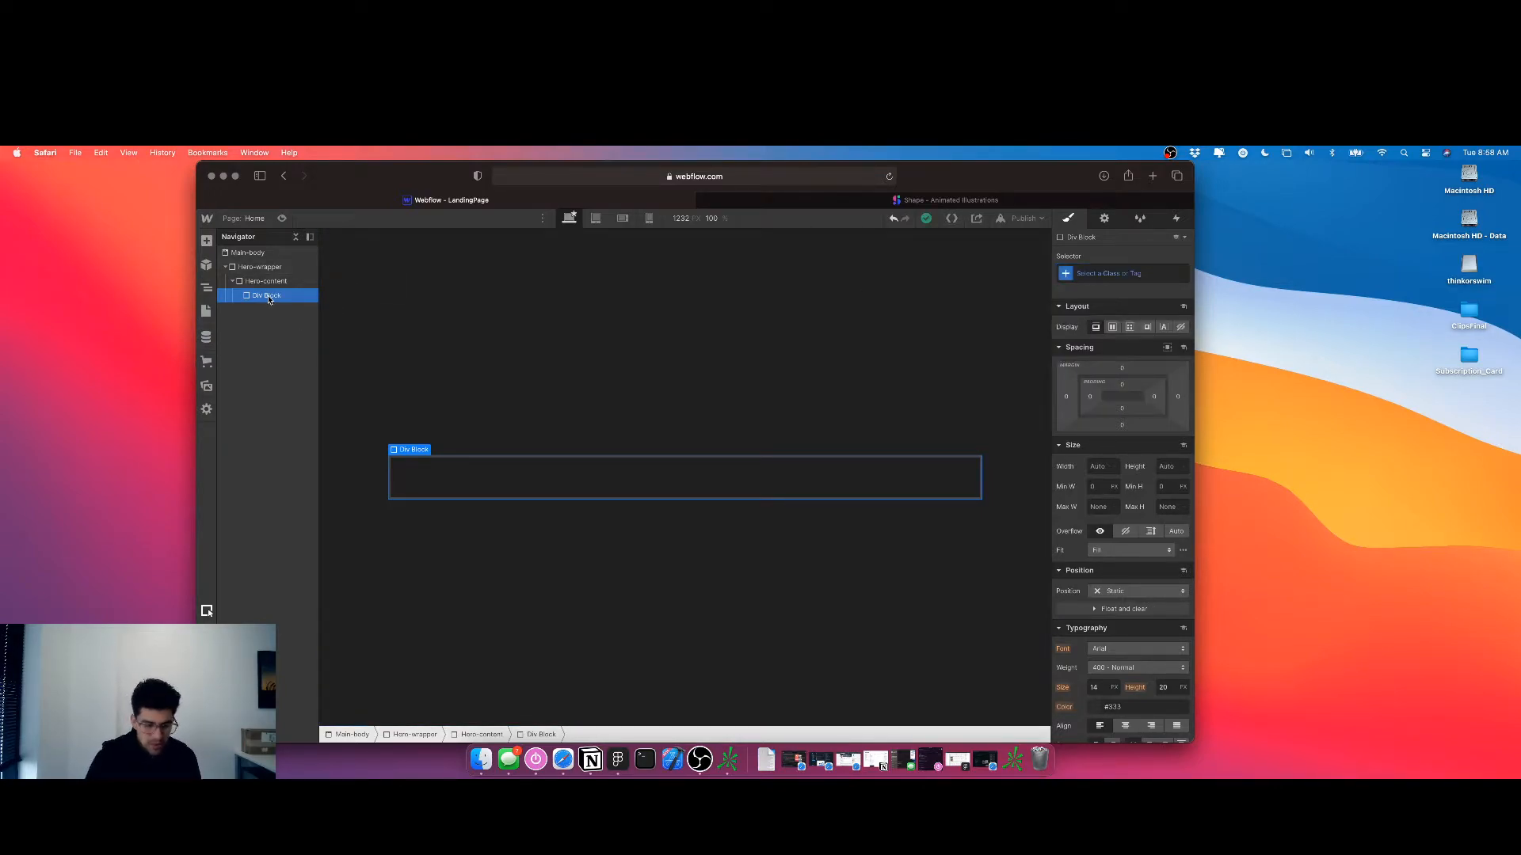
key("Delete")
Insert a one-row, two-column grid inside Hero-content and give it the class Hero-grid
left_click(283, 282)
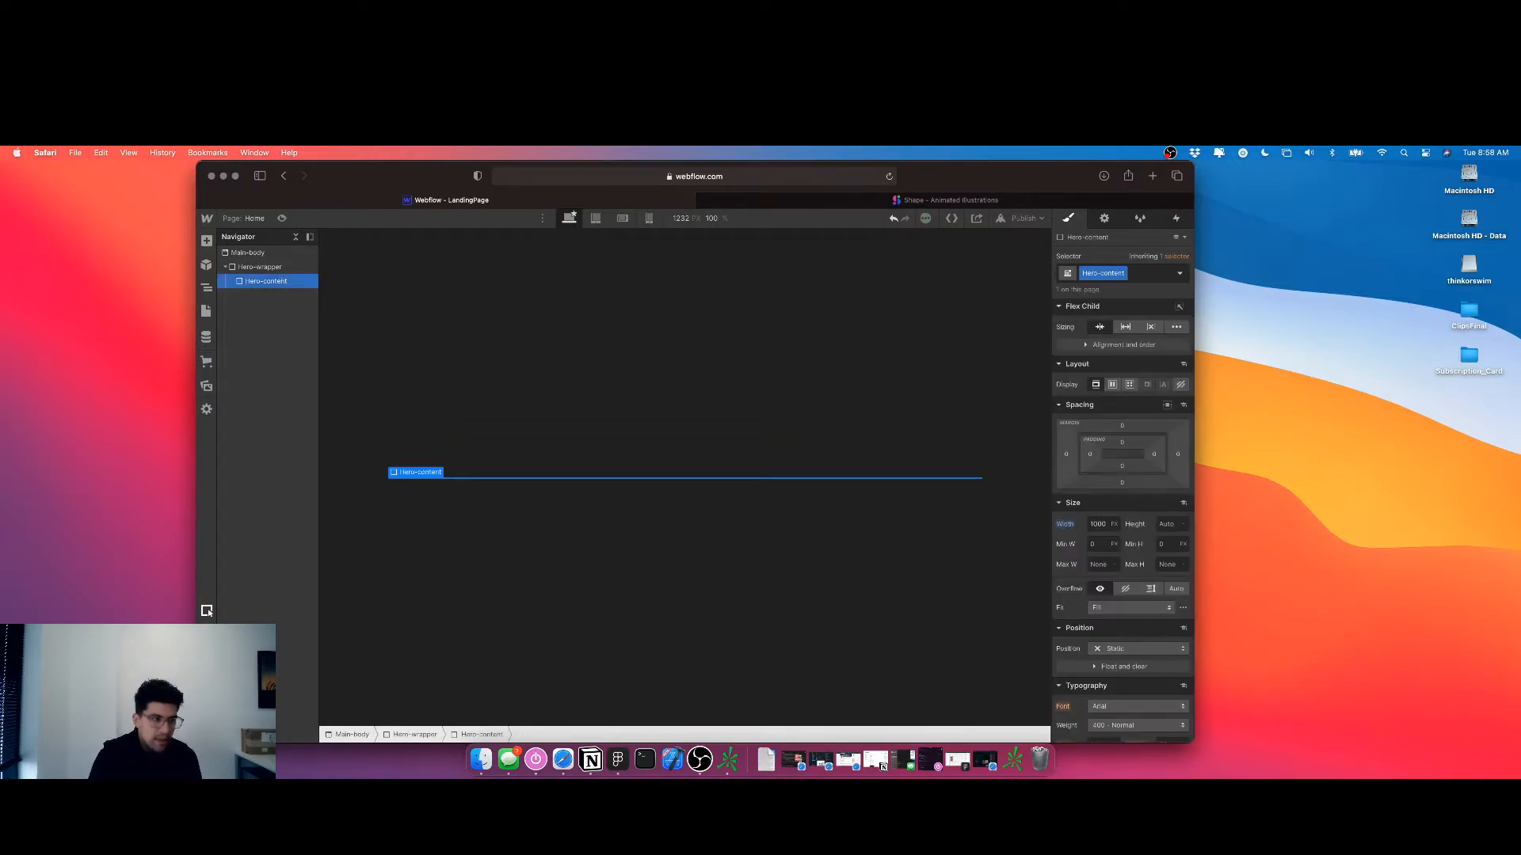
key("super+e")
type("grid")
key("Return")
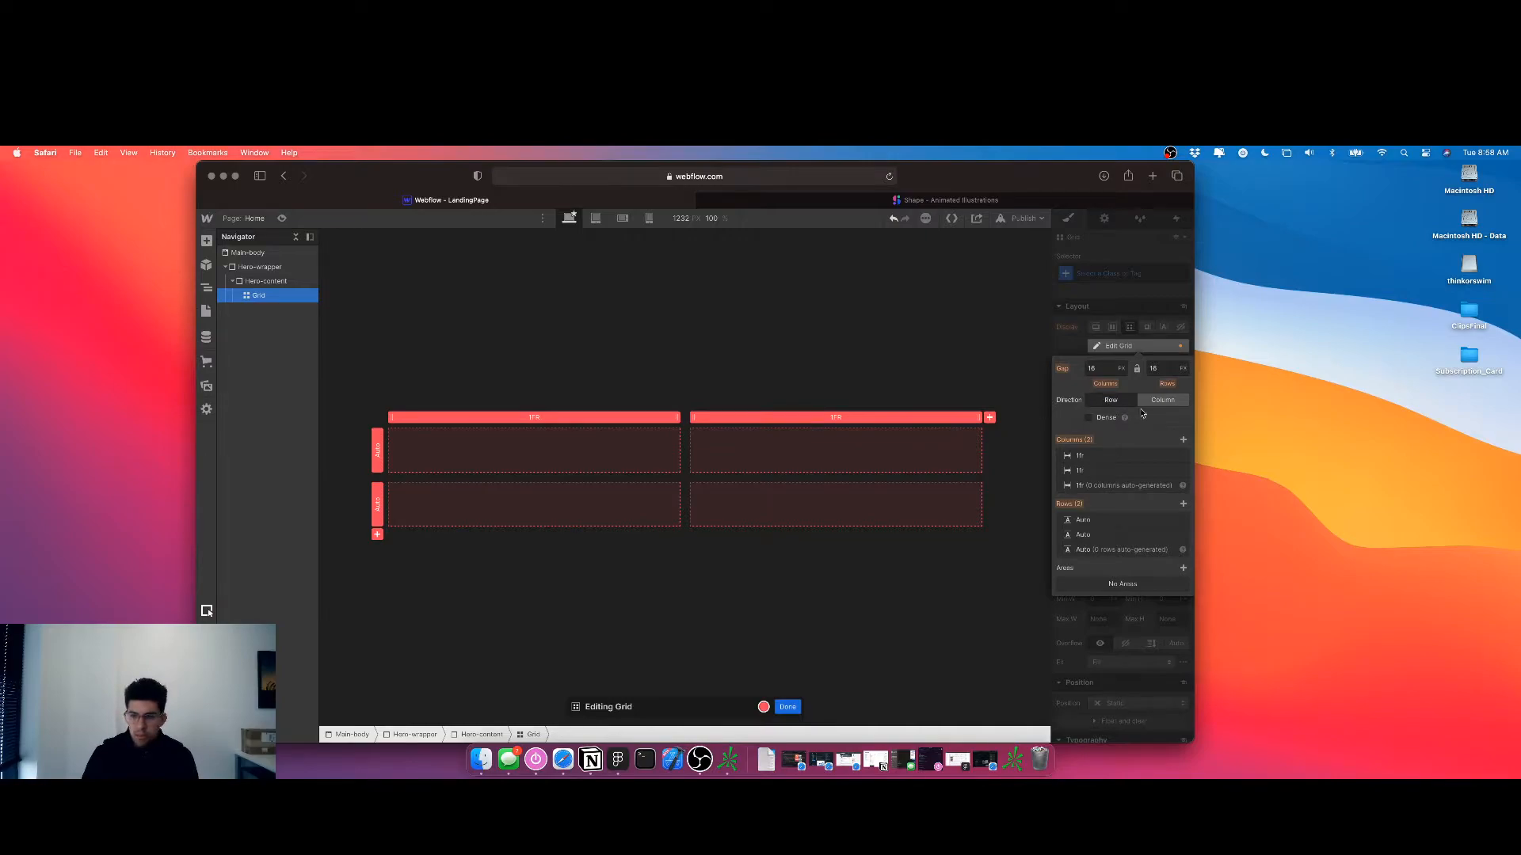
left_click(1171, 536)
left_click(789, 707)
type("Hero-grid")
key("Return")
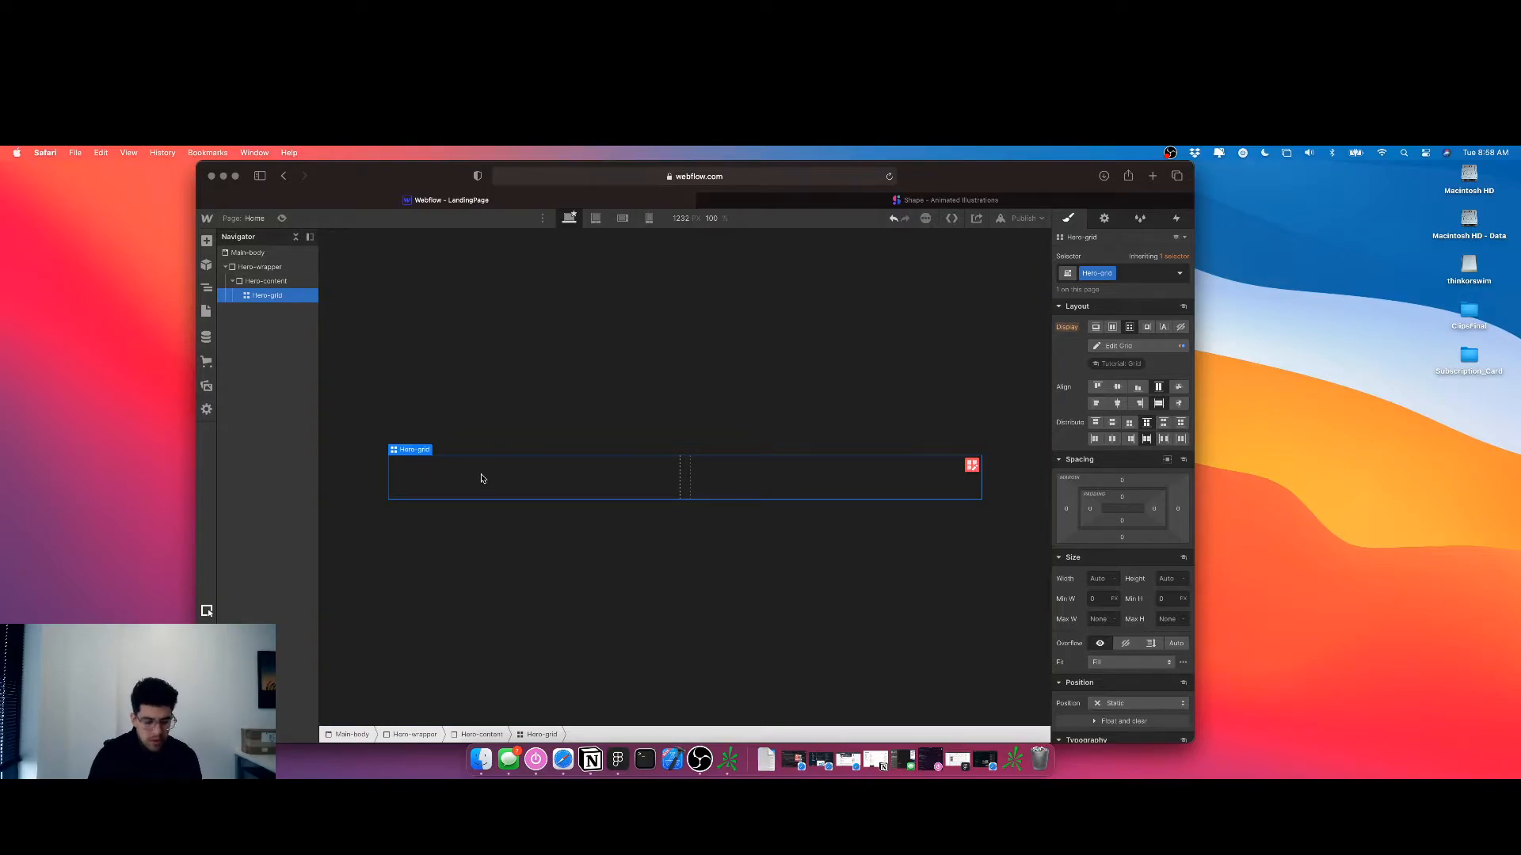
Add a div block in the first cell of Hero-grid with the class Hero-grid-left
key("super+e")
type("div")
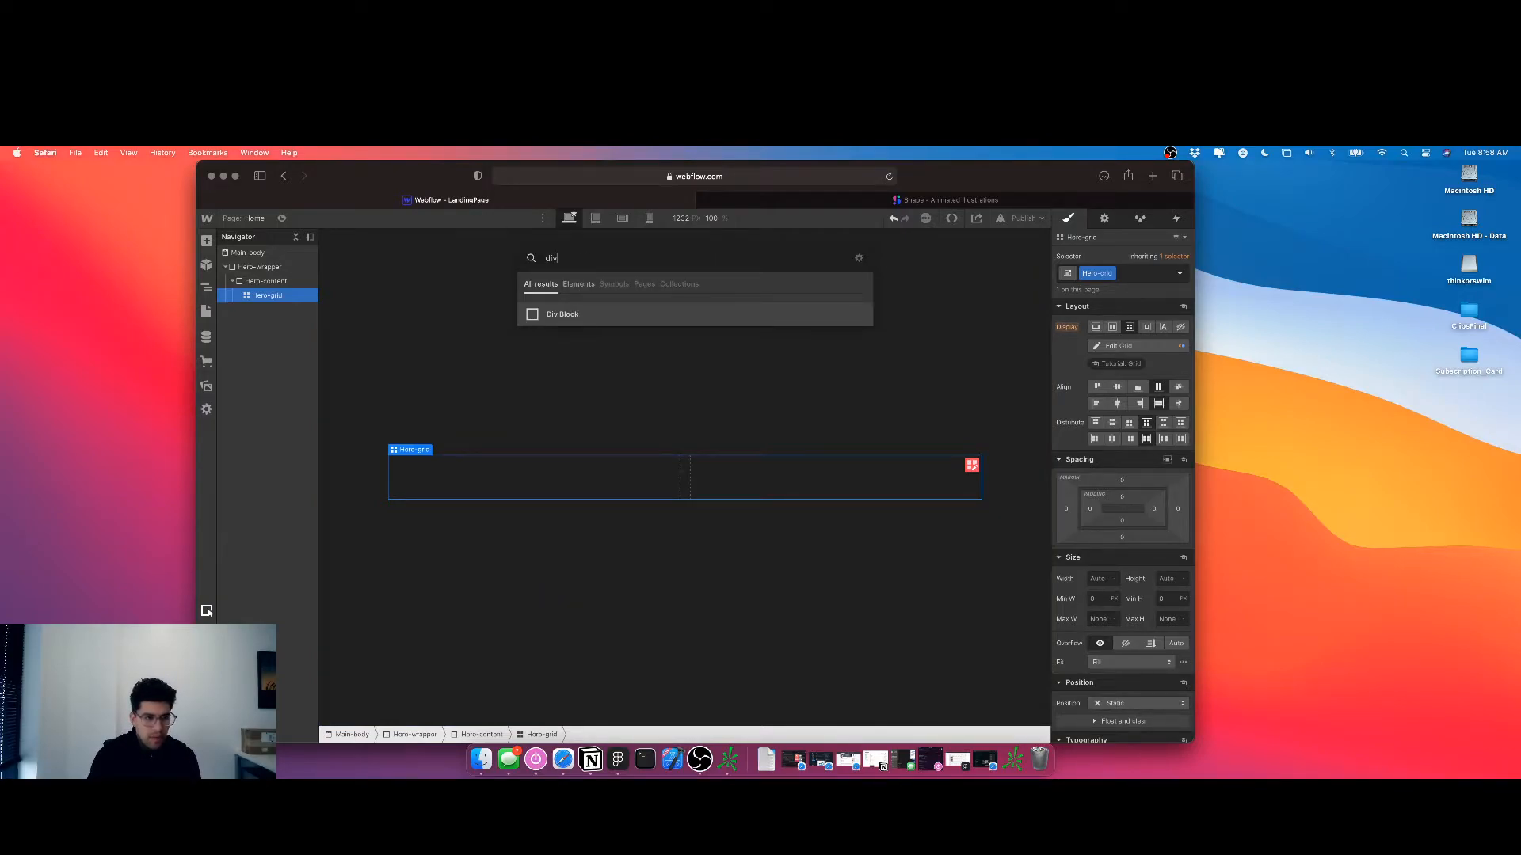
key("Return")
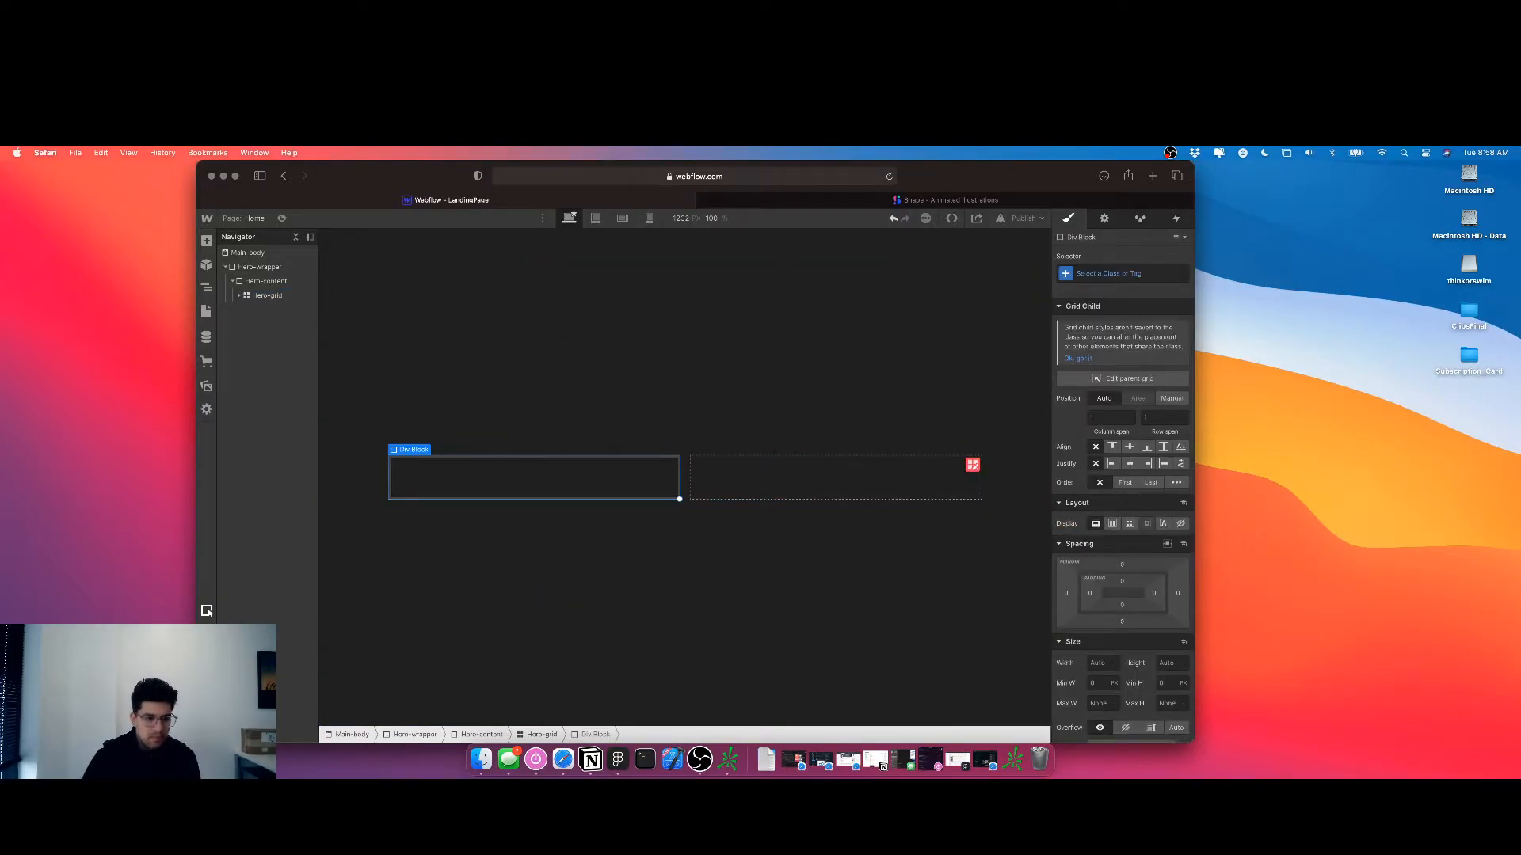
left_click(1065, 277)
type("Hero")
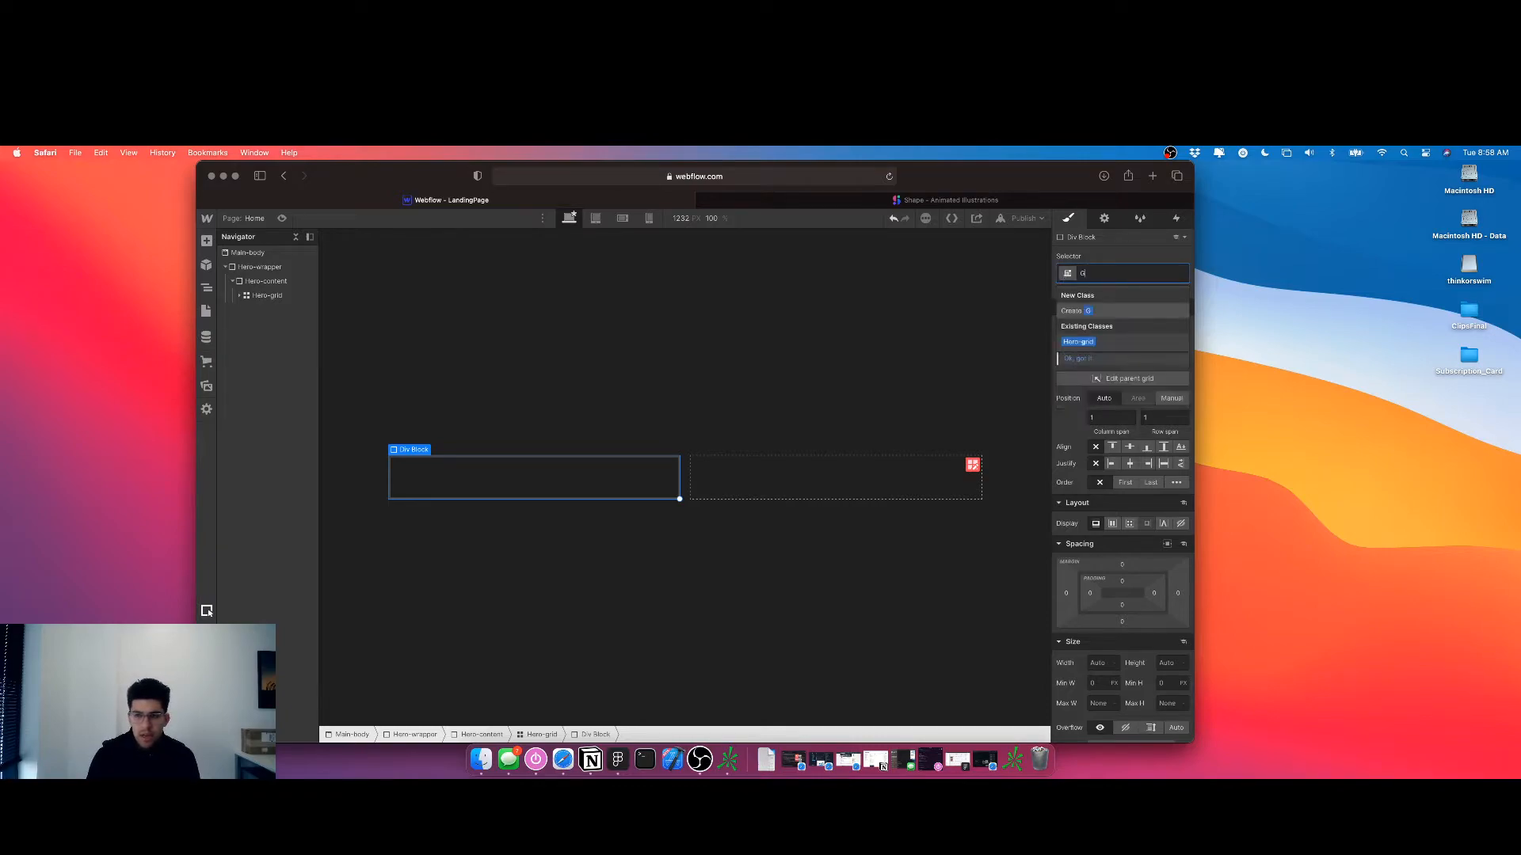
type("-grid-left")
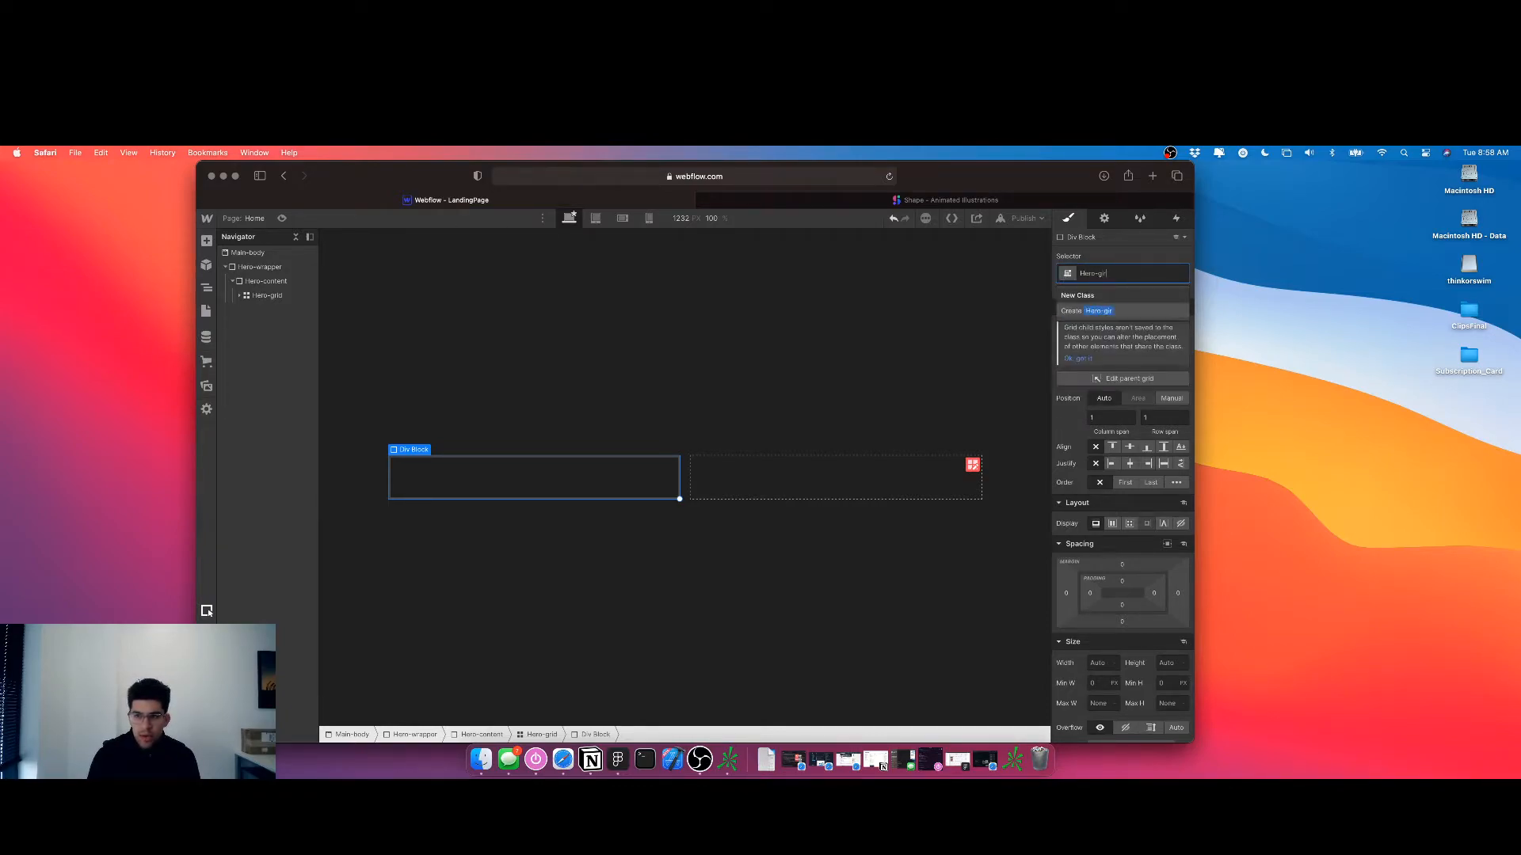
key("Return")
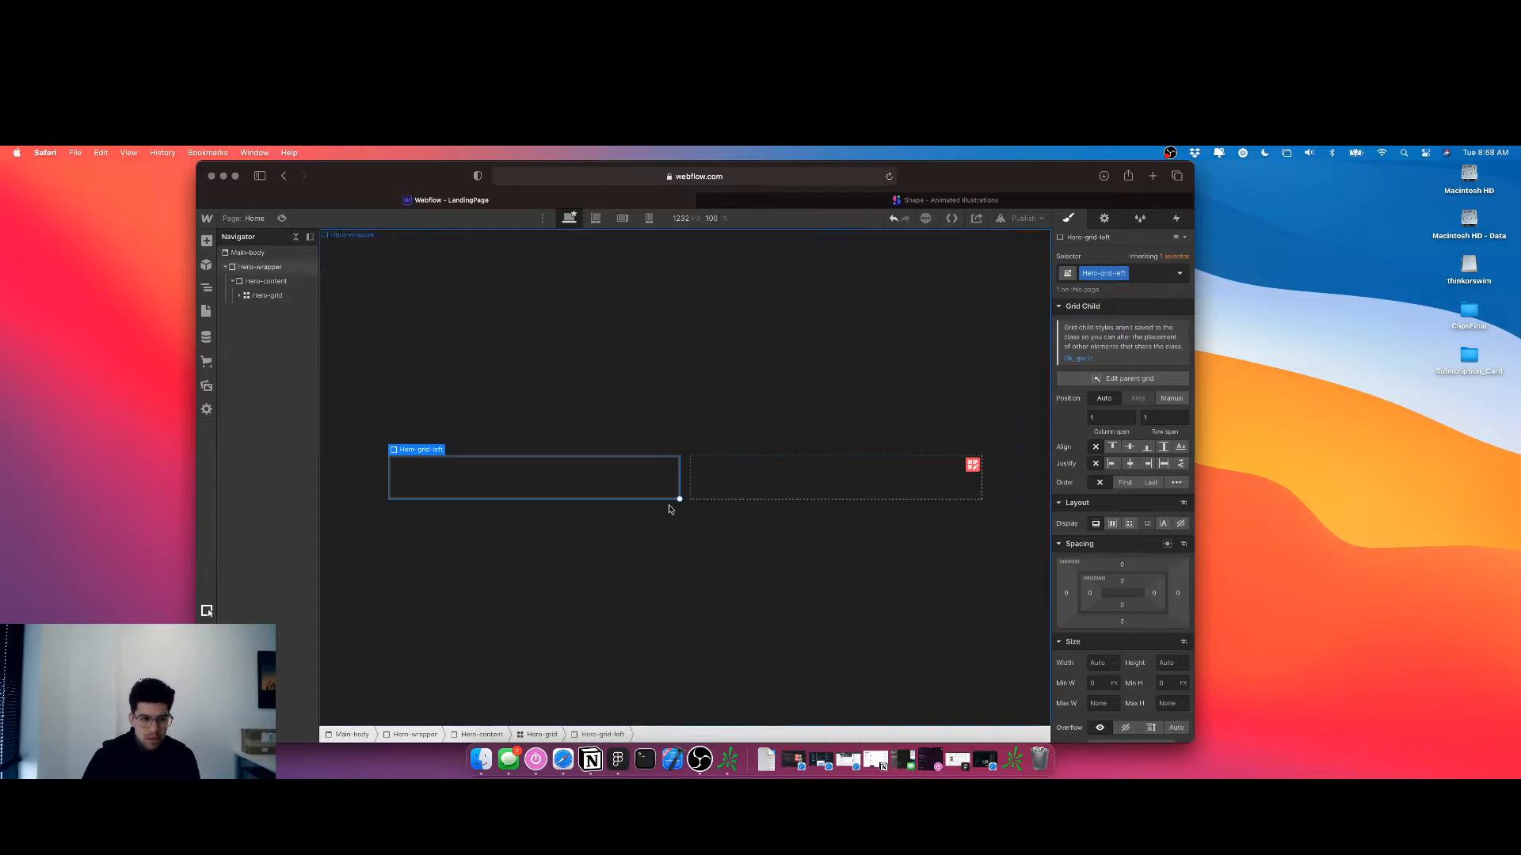
Add a second div block to Hero-grid, filling its empty cell, with the class Hero-grid-right
left_click(770, 504)
left_click(778, 496)
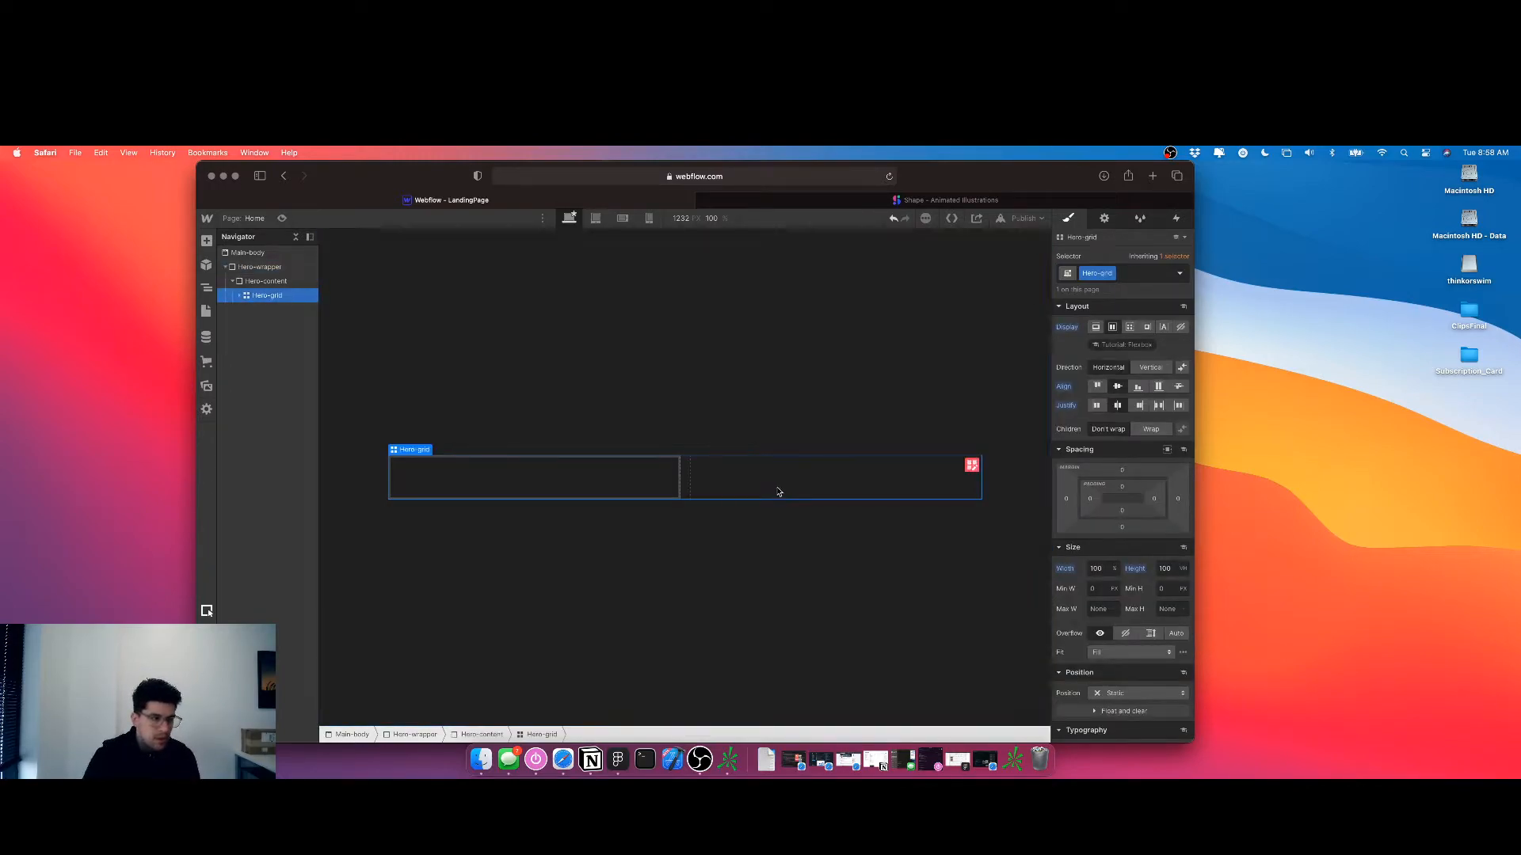
key("super+e")
type("div")
key("Return")
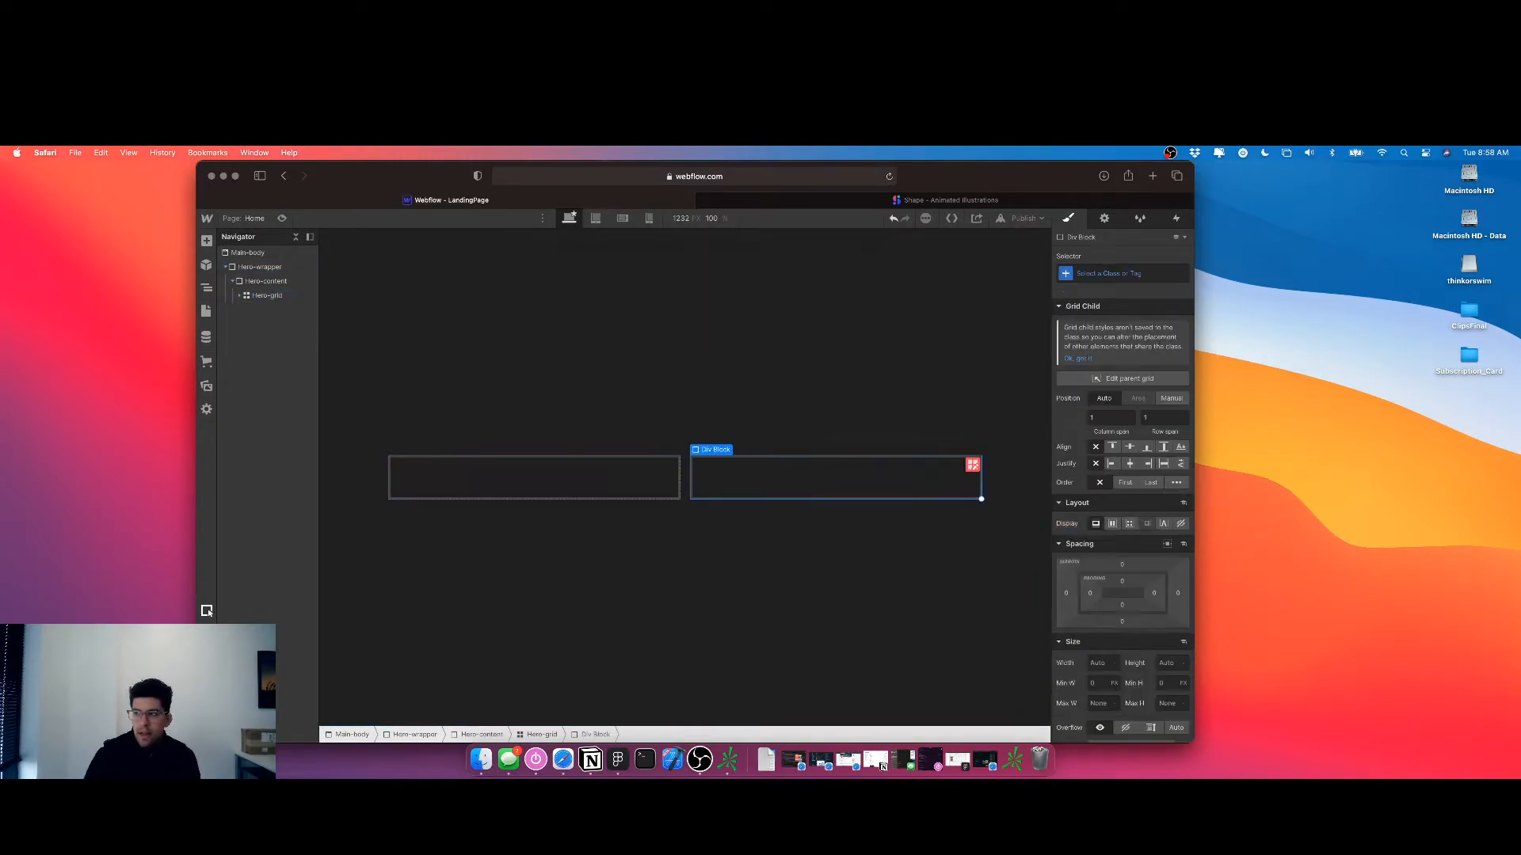
left_click(1066, 274)
type("Hero-grid-right")
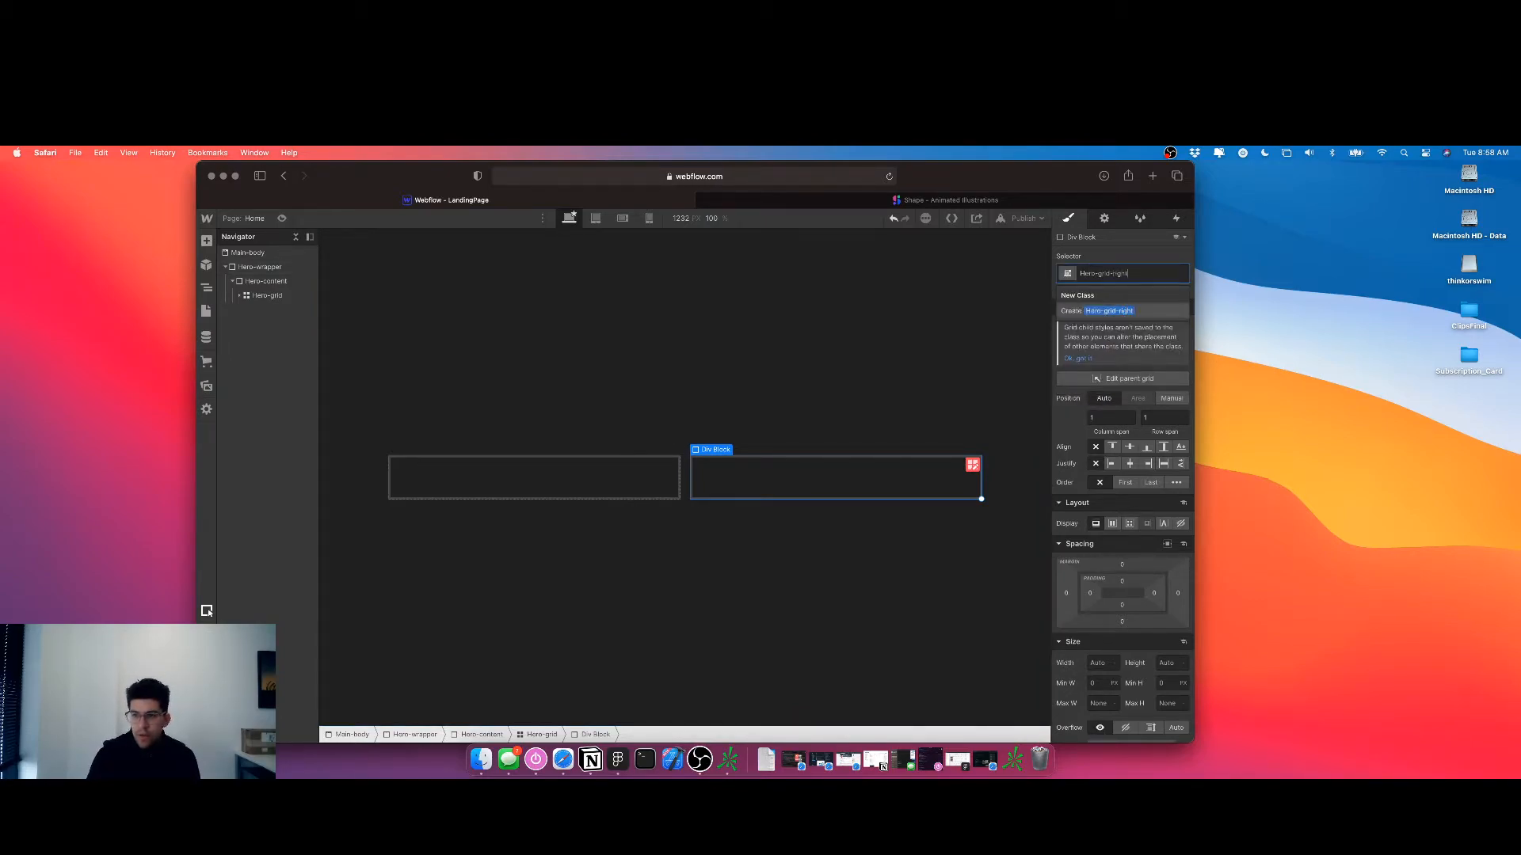
key("Return")
Insert two H1 headings, one below the other, inside Hero-grid-left
left_click(576, 486)
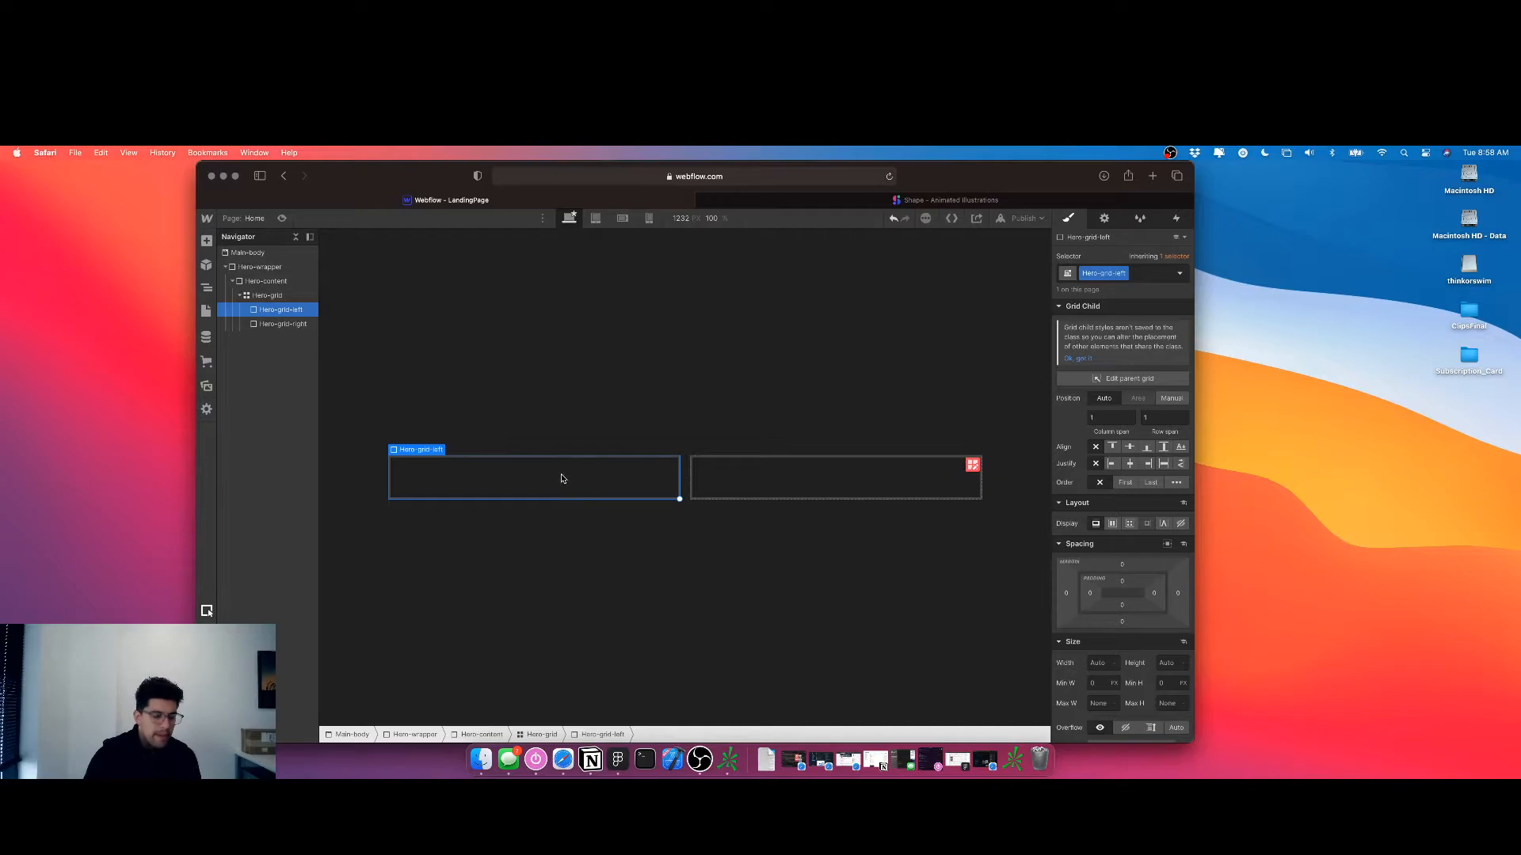
key("super+e")
type("hea")
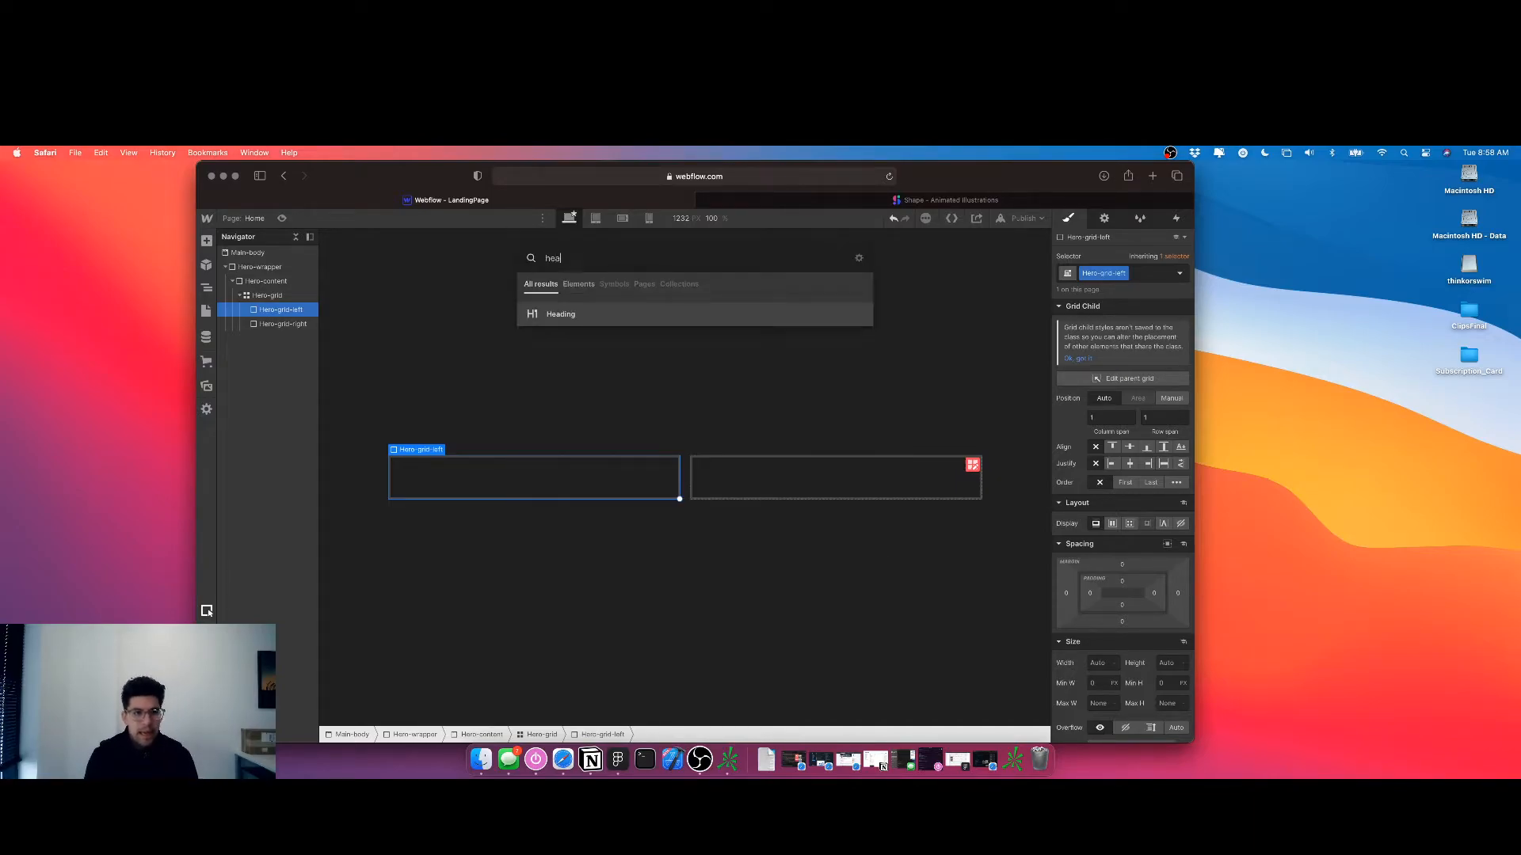
type("d")
key("Return")
type("head")
key("Return")
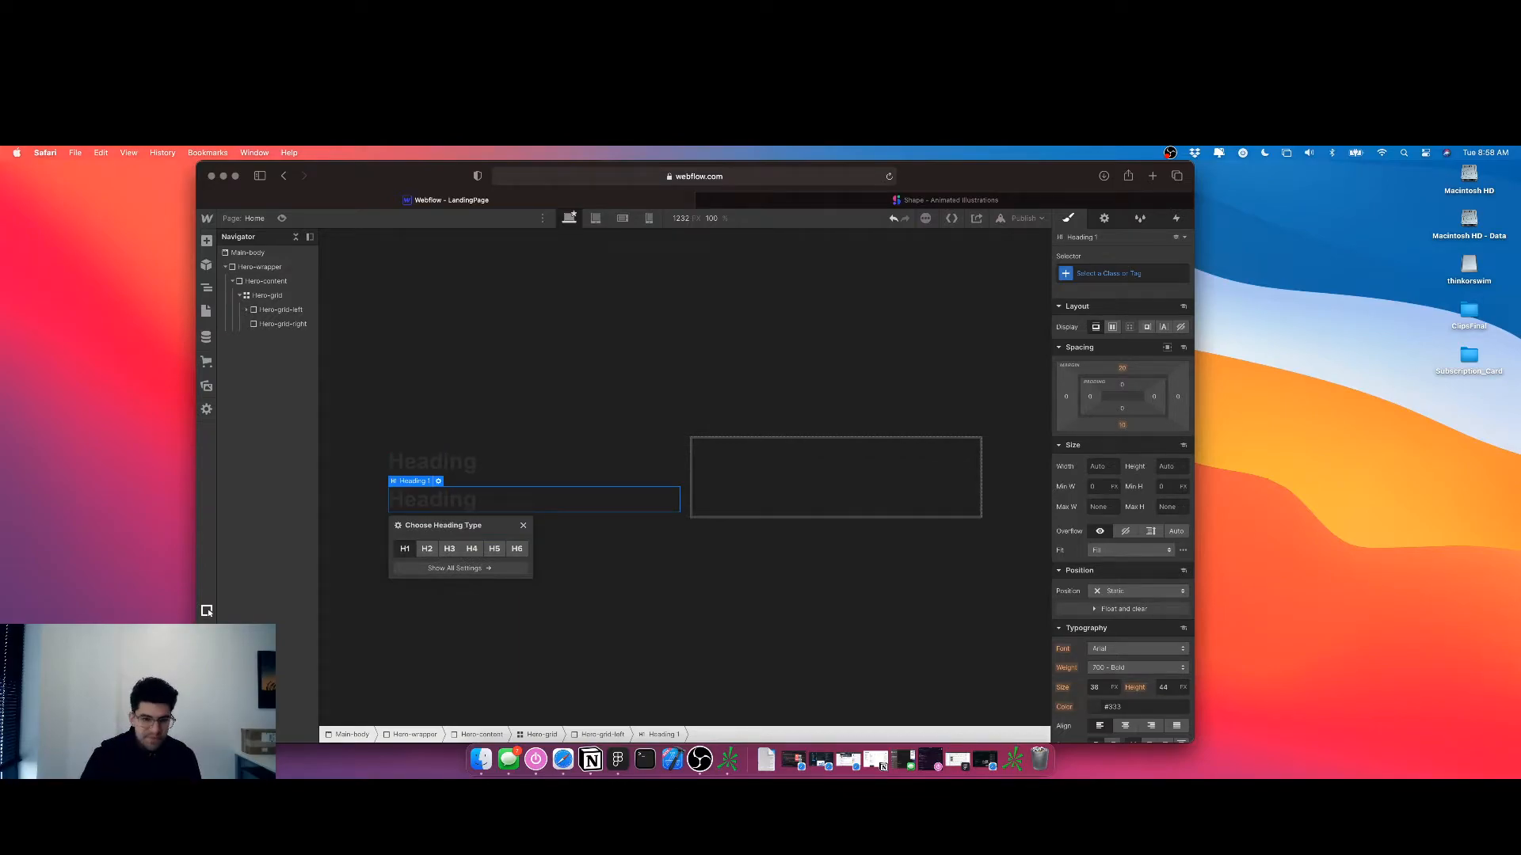
Insert a Lottie Animation element inside Hero-grid-right, keeping its placeholder and default settings
left_click(752, 469)
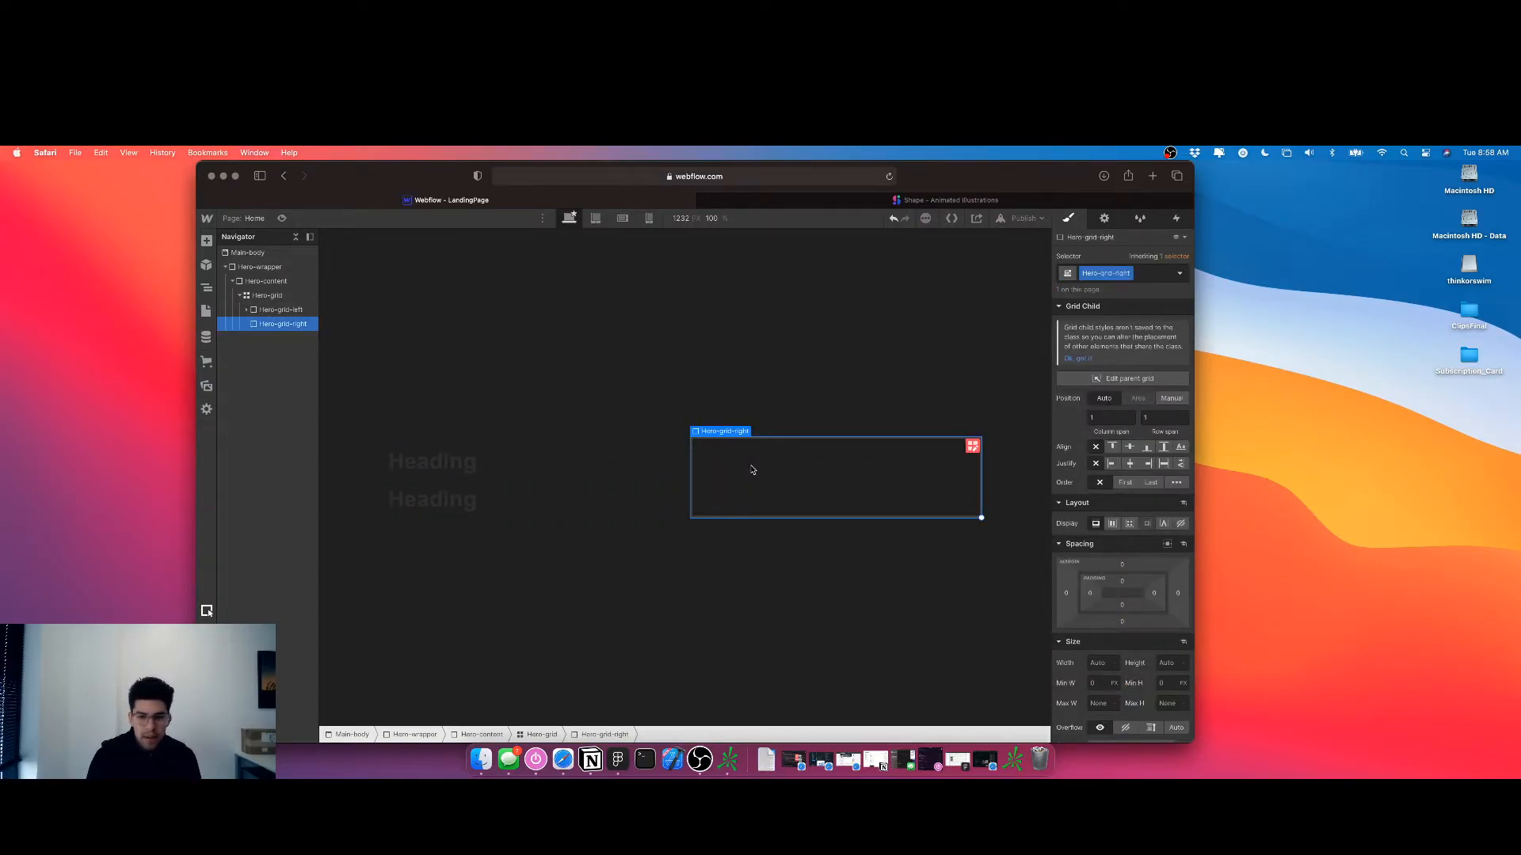
key("super+e")
type("lot")
key("Return")
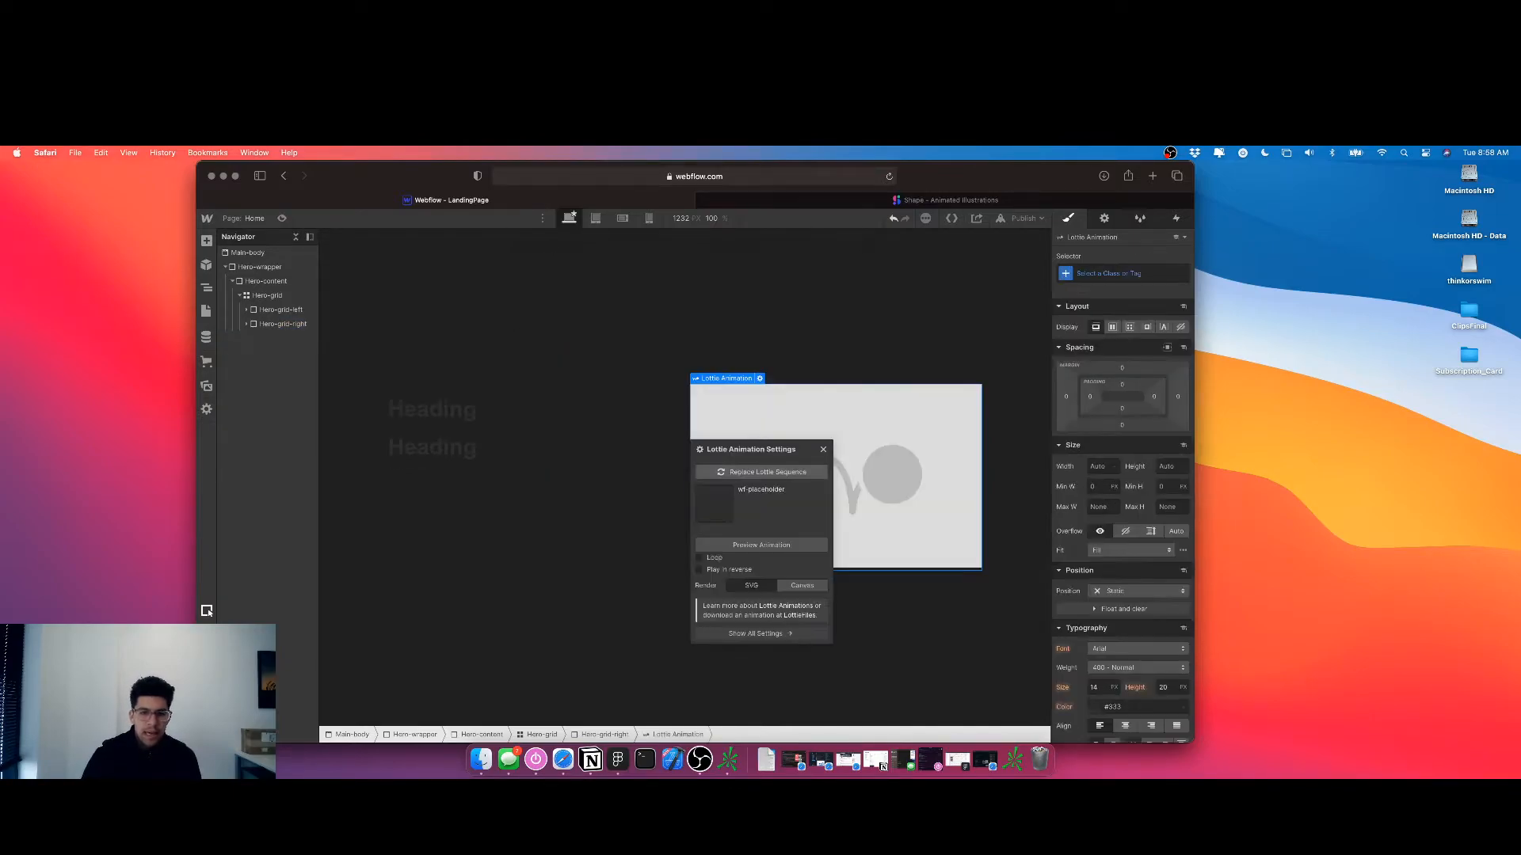
left_click(823, 451)
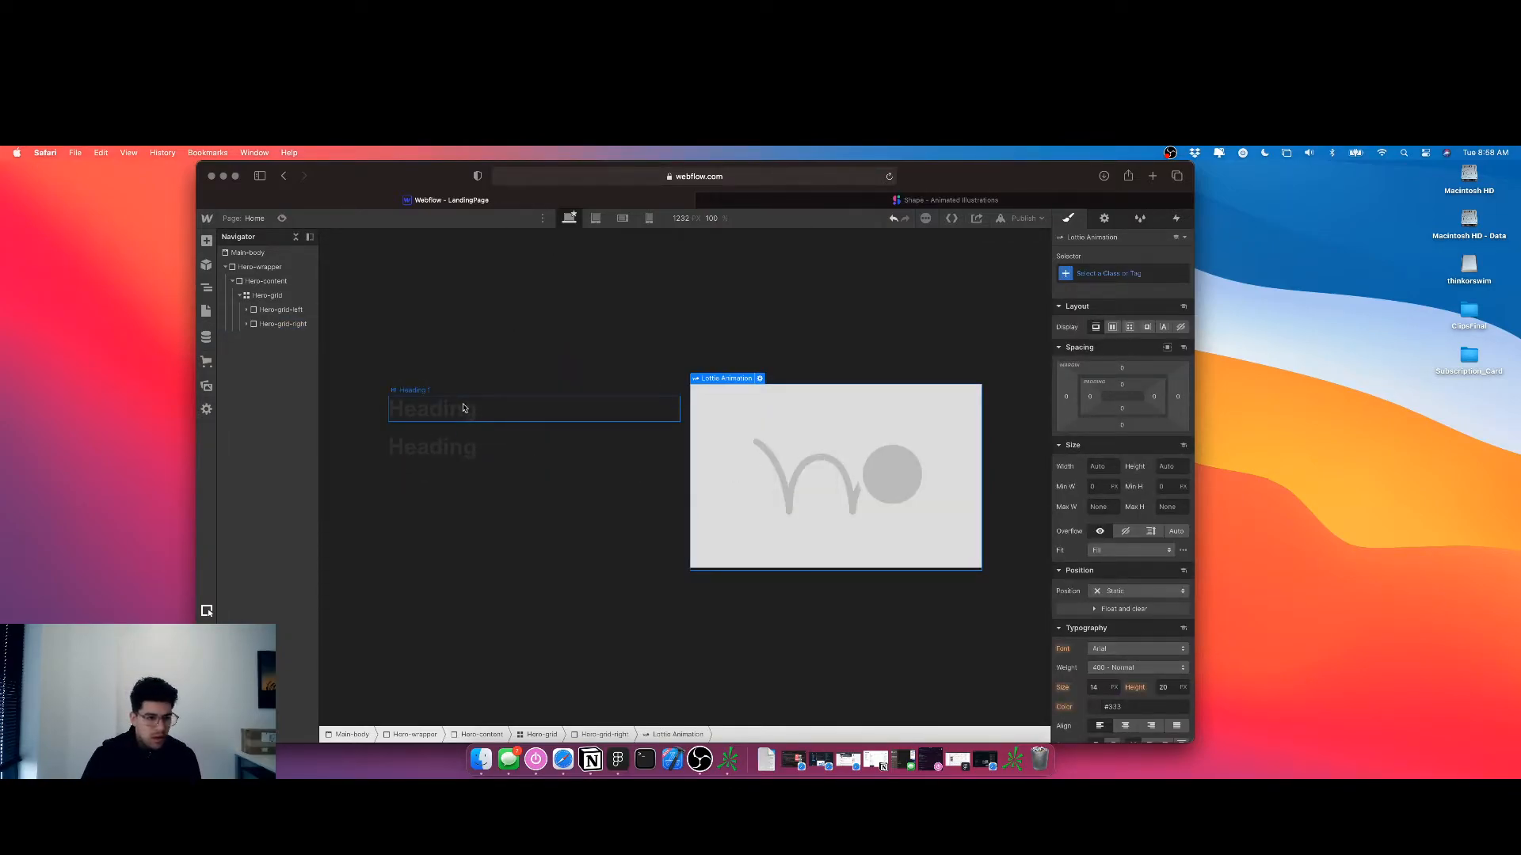
Replace the first heading's text with a "Welcome to … Space." greeting that includes the site owner's name
left_click(464, 411)
double_click(463, 411)
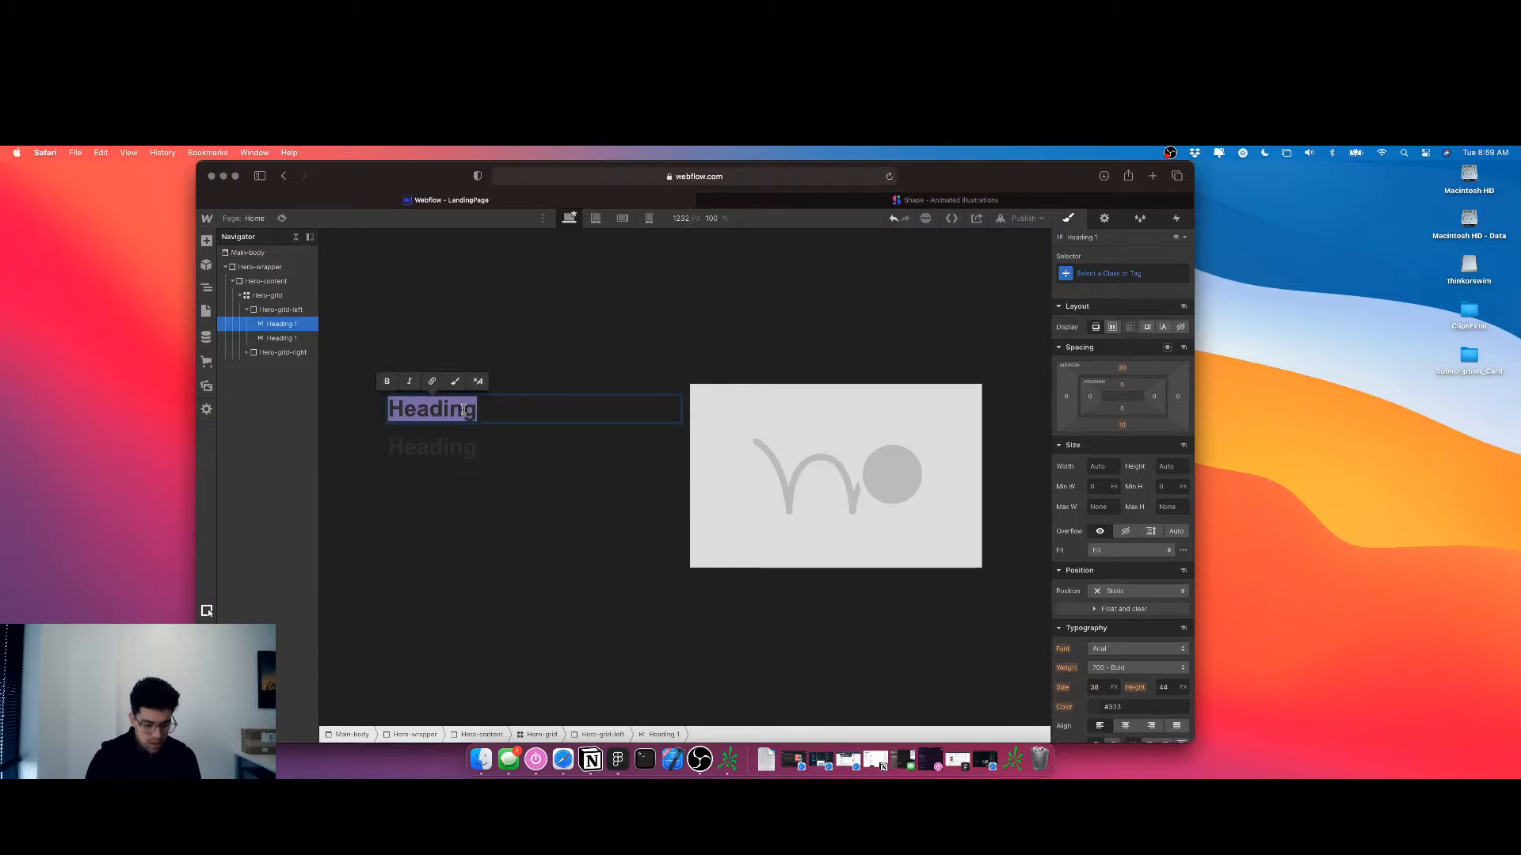
type("Wec")
type("come")
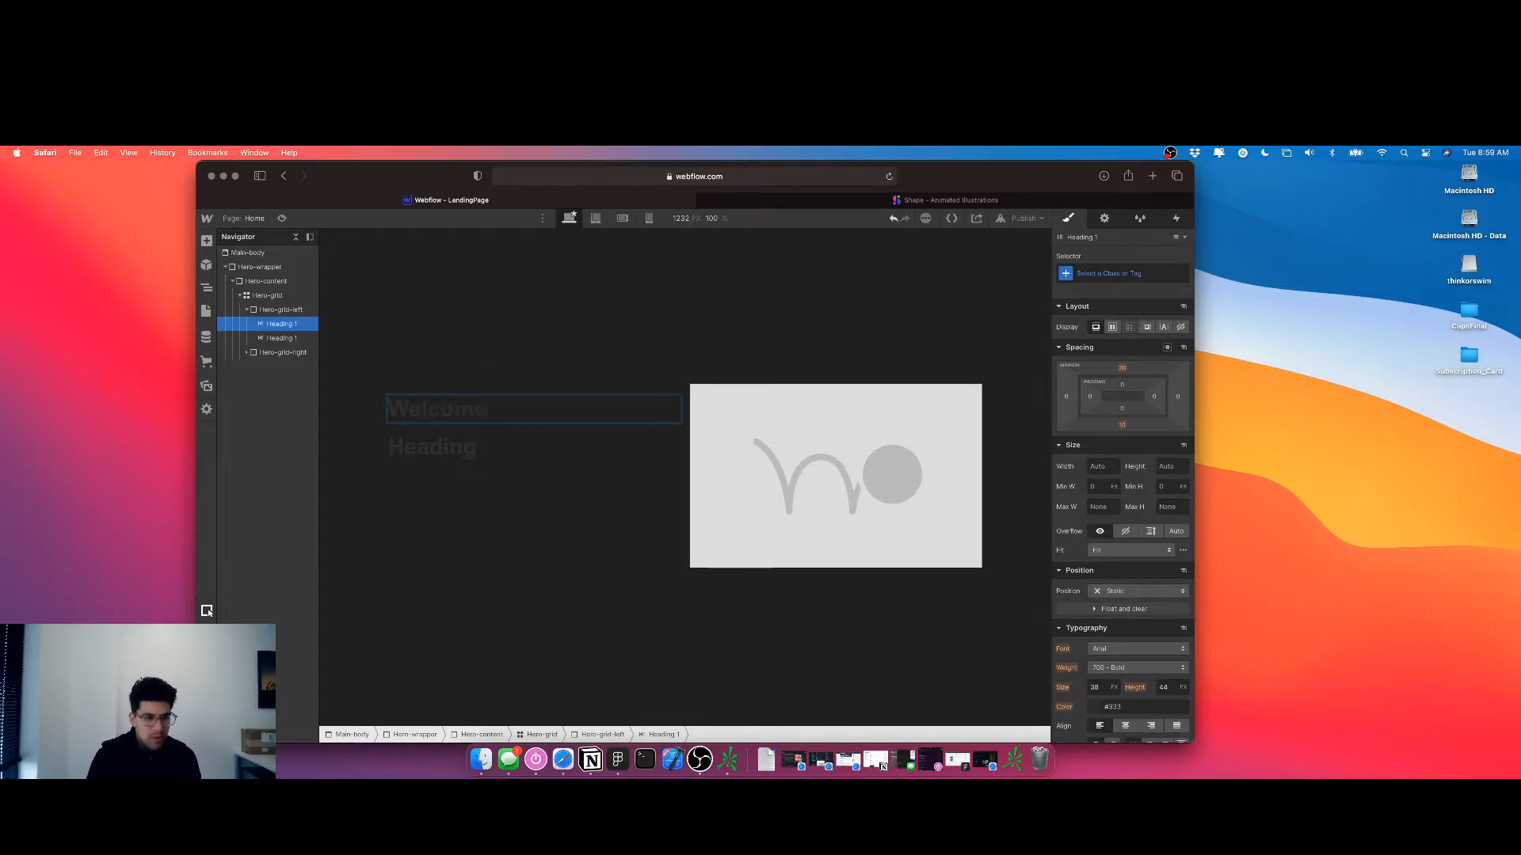
type(" to AJ's Space.")
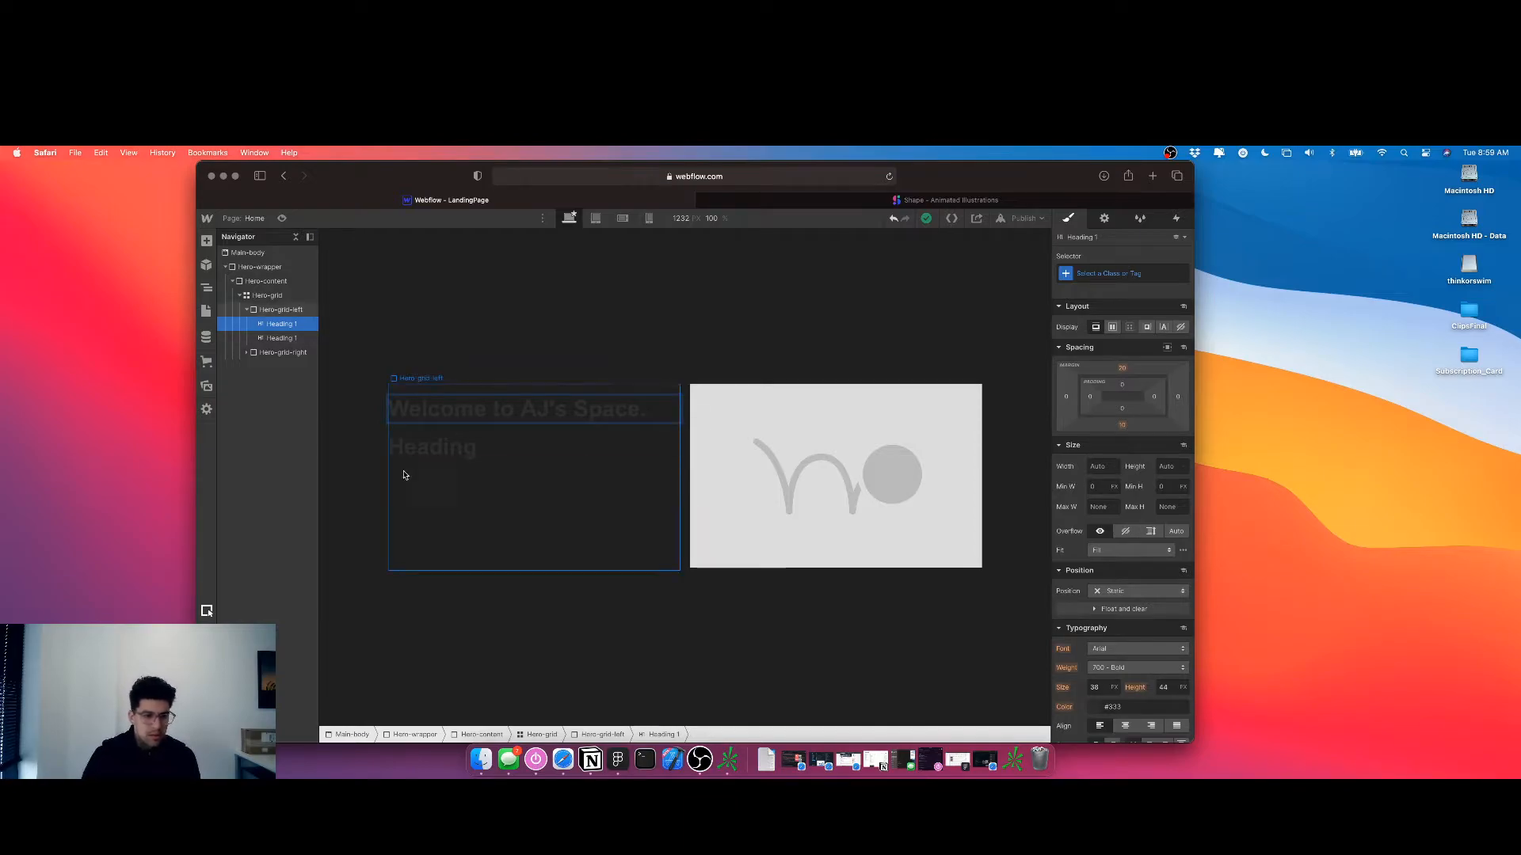
Replace the second heading's text with "Checkout my Youtube channel below"
double_click(431, 451)
type("Sign")
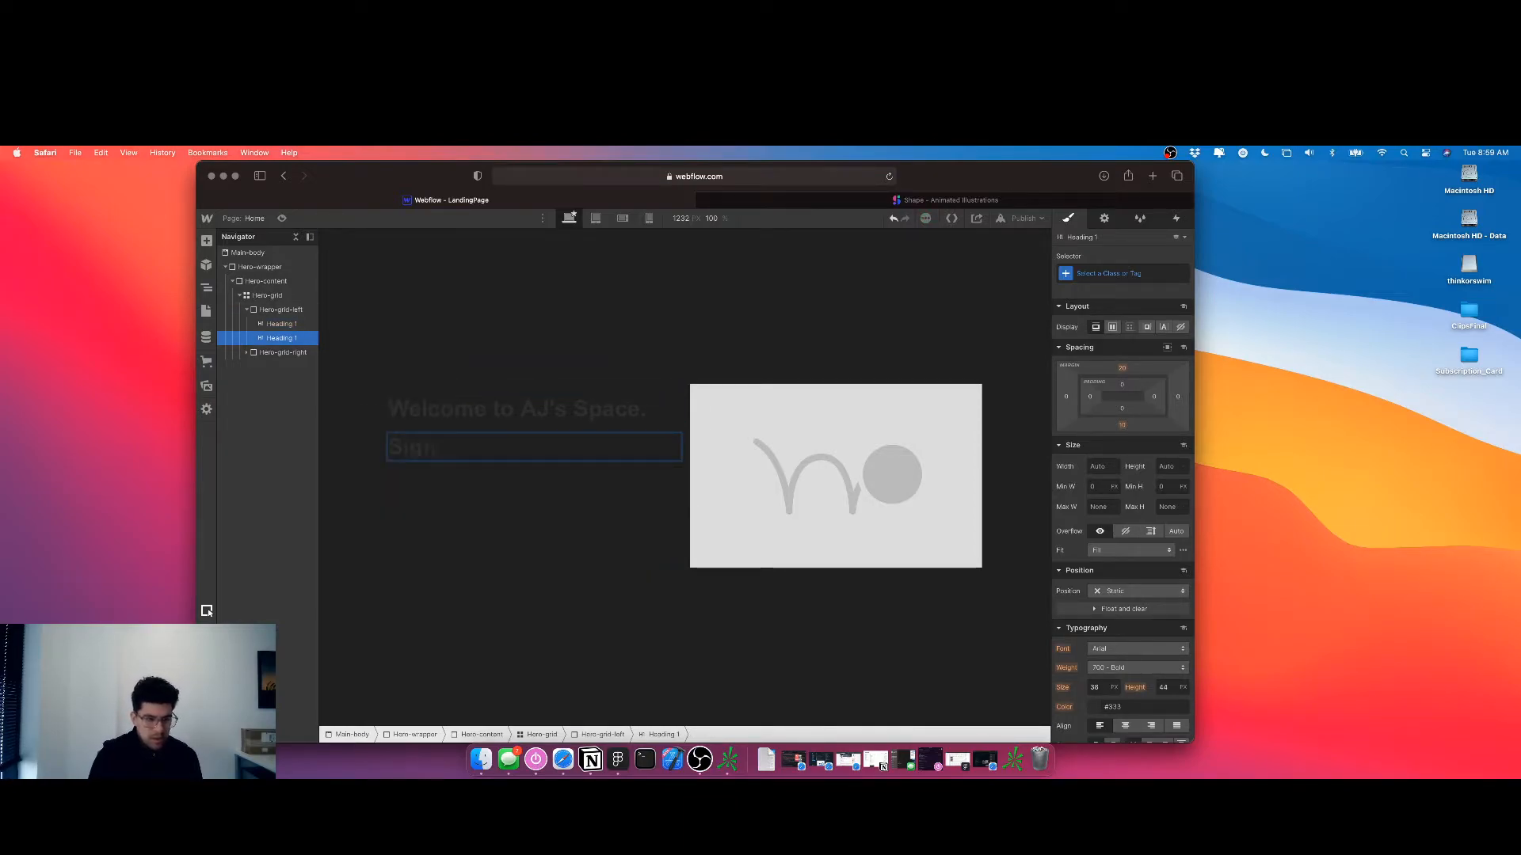
type(" up to m")
key("super+a")
type("Checkout my Y")
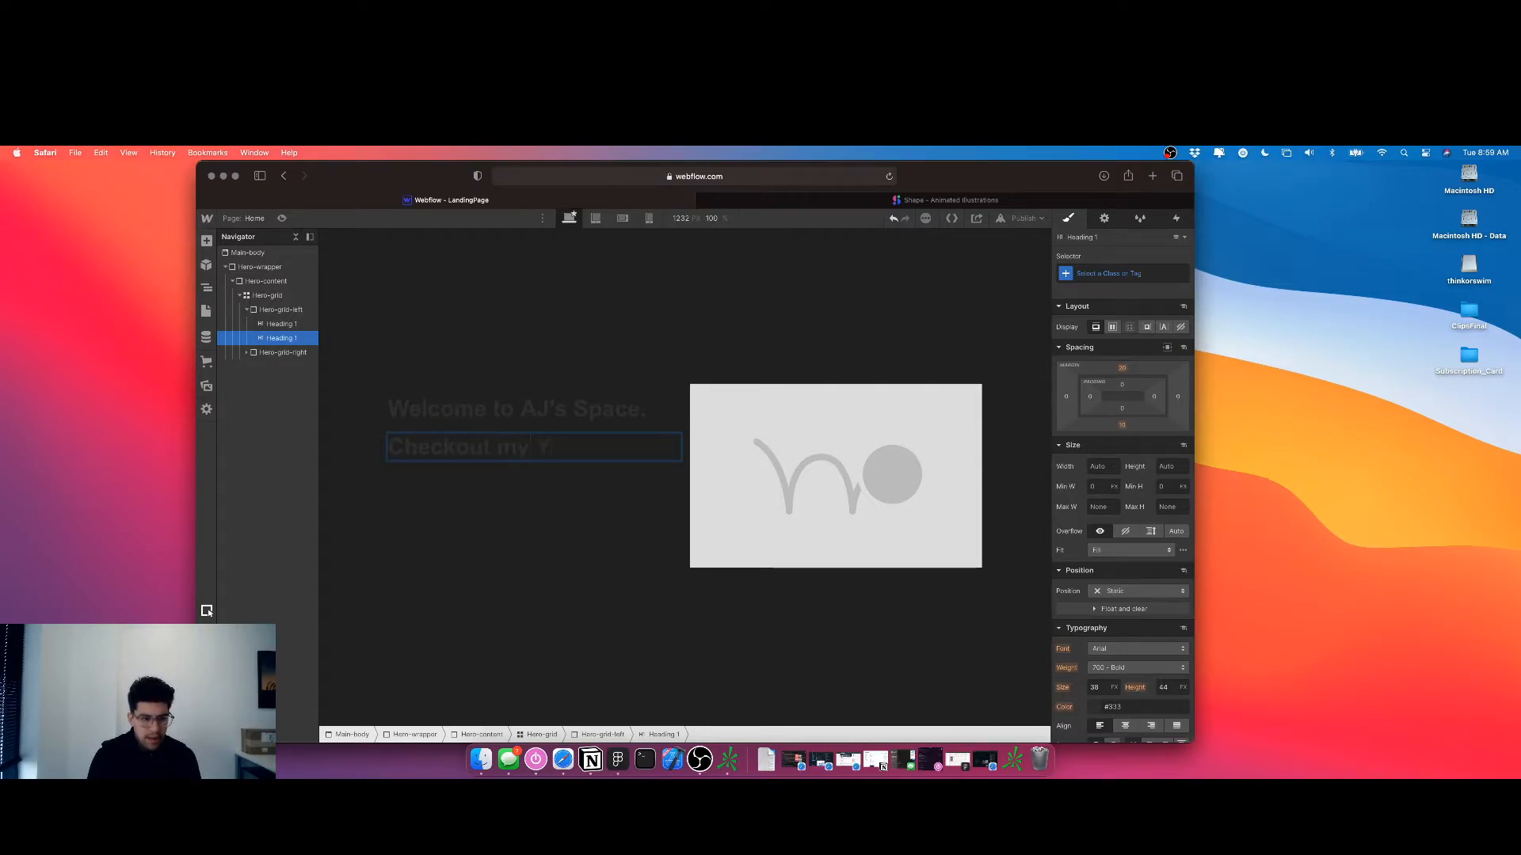
type("outube channel below")
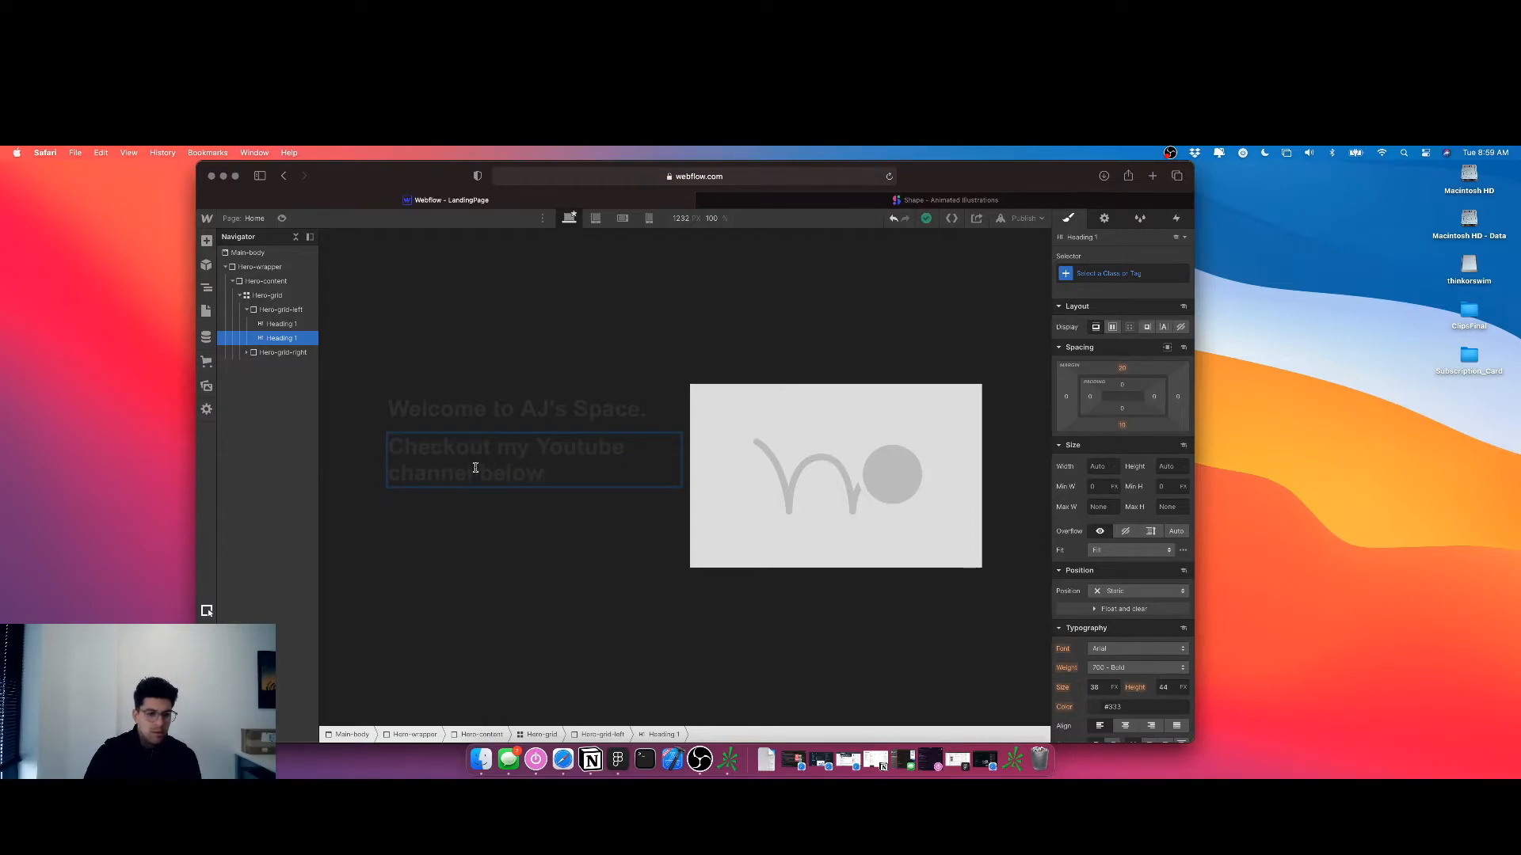
Give the welcome heading the class Hero-header
left_click(523, 421)
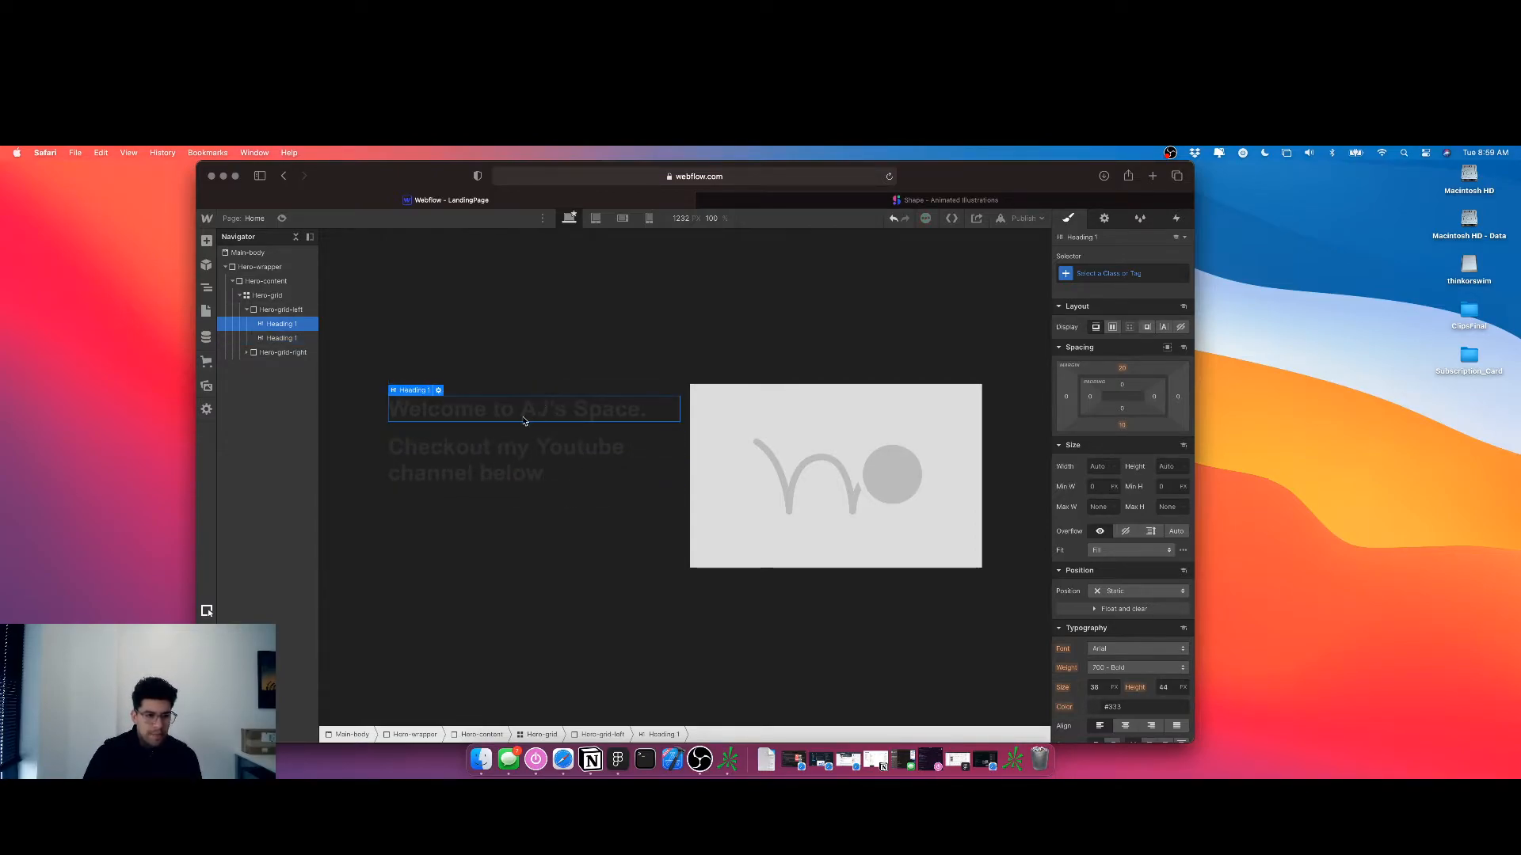
left_click(1071, 272)
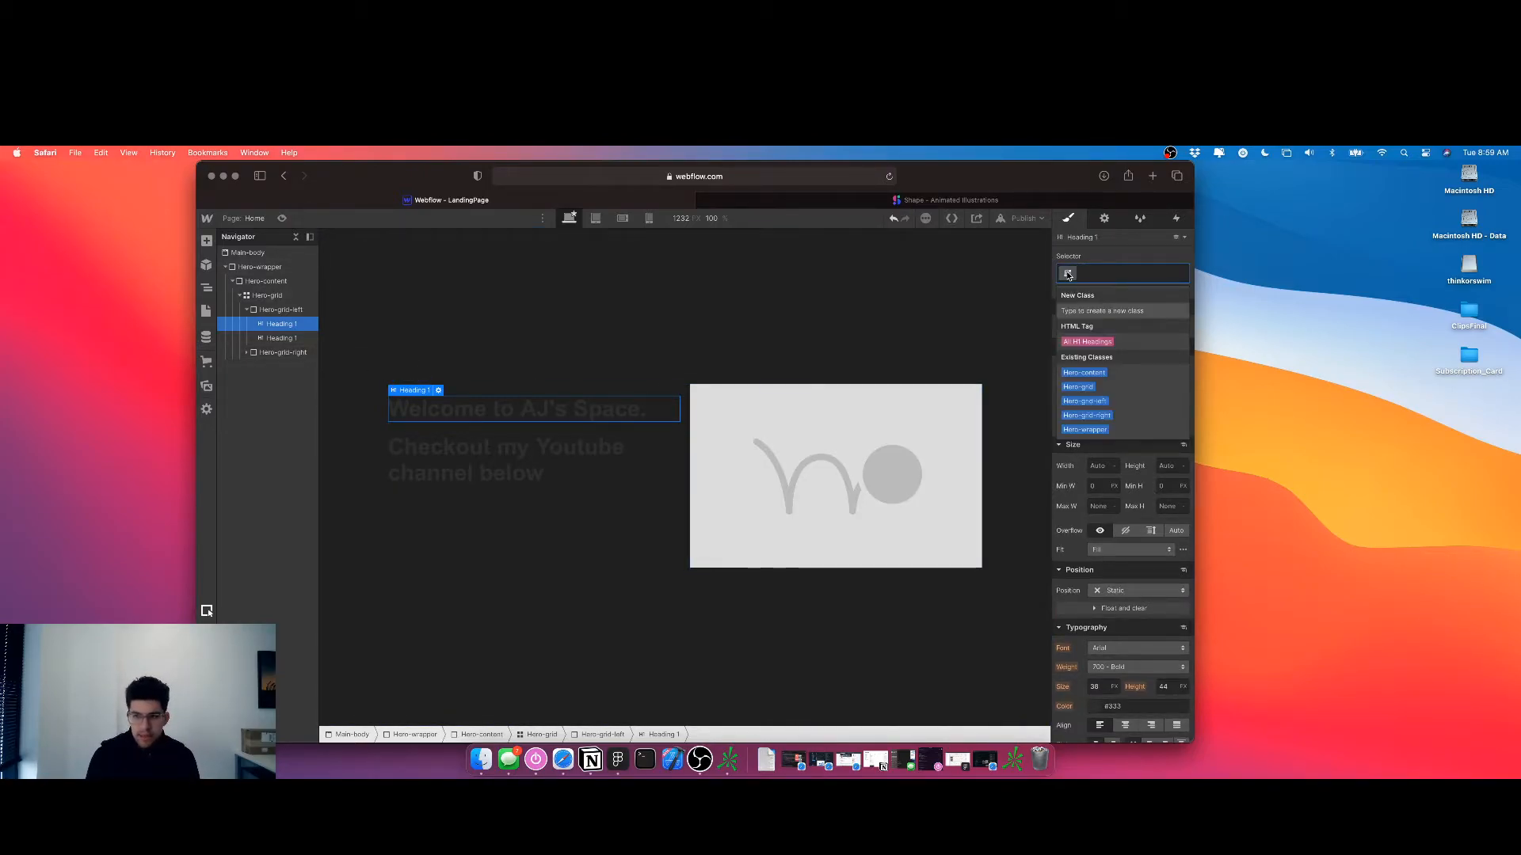
type("Hero-header")
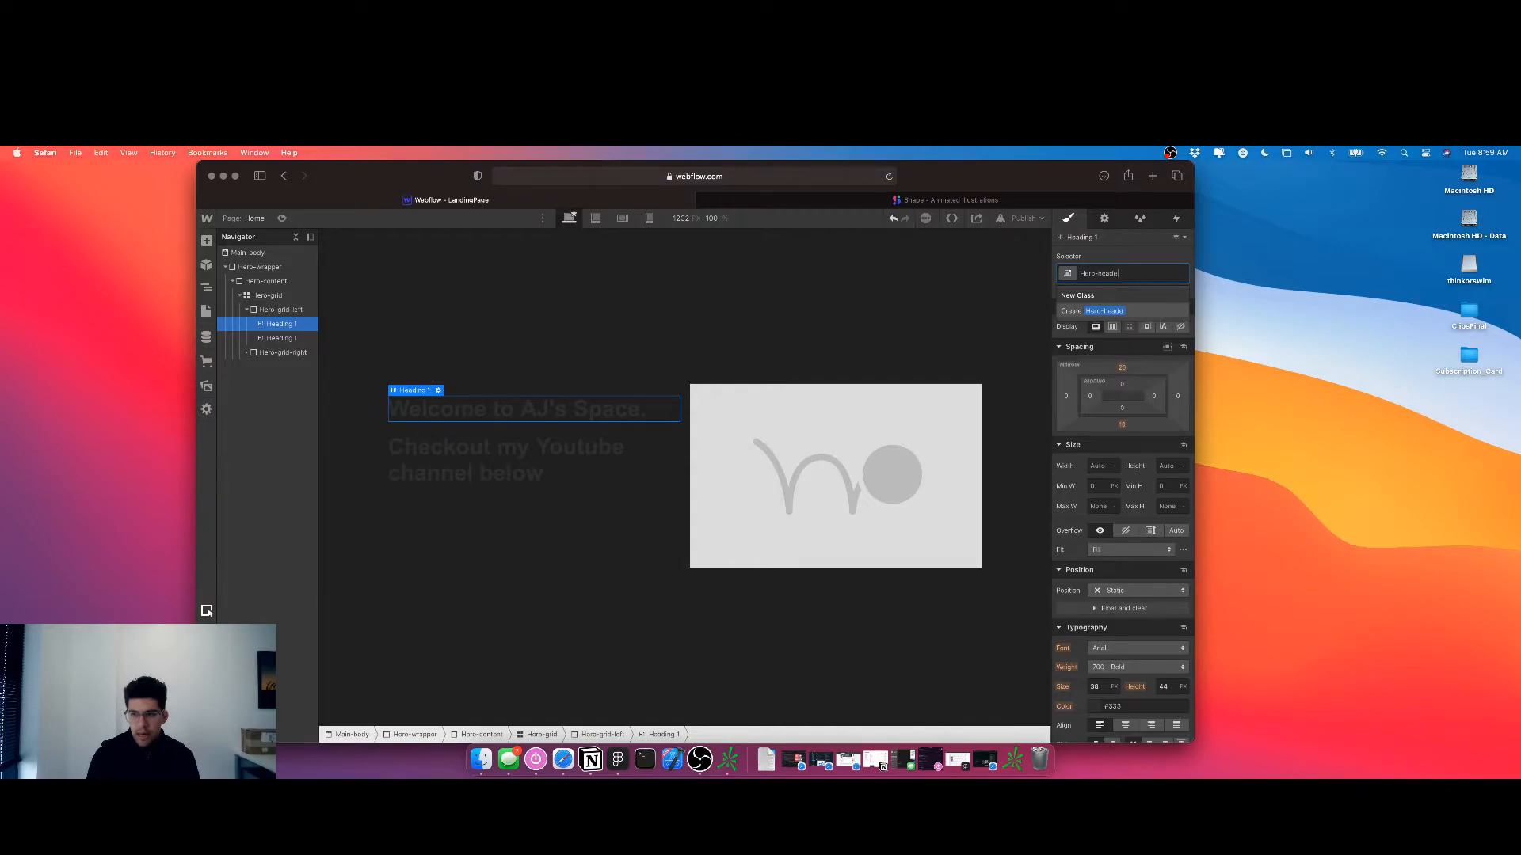
key("Return")
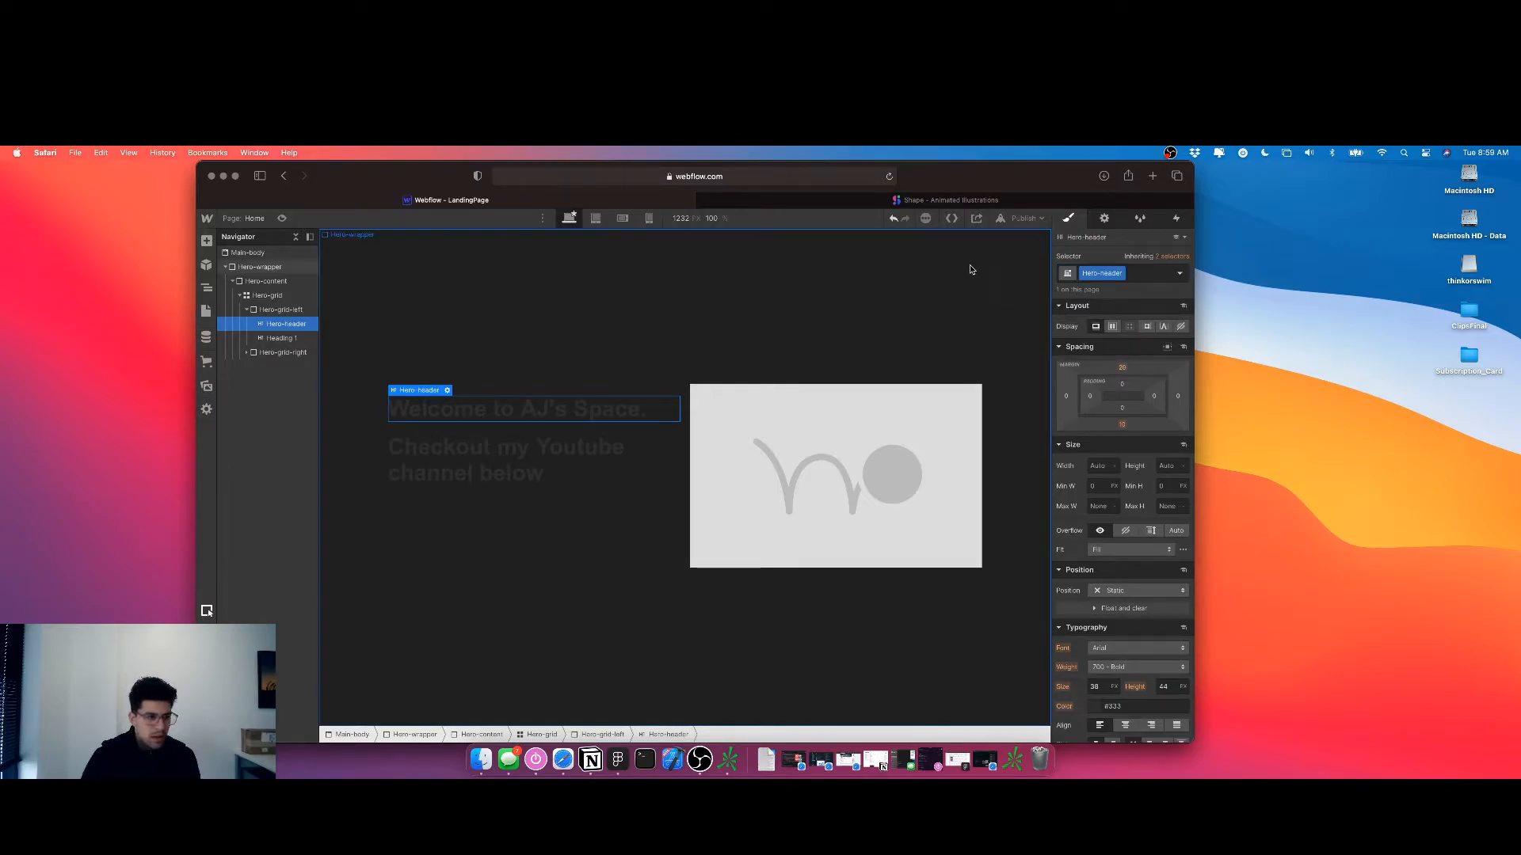
Give the second heading, about the Youtube channel, the class Hero-subheader
left_click(277, 338)
type("Hero-dub")
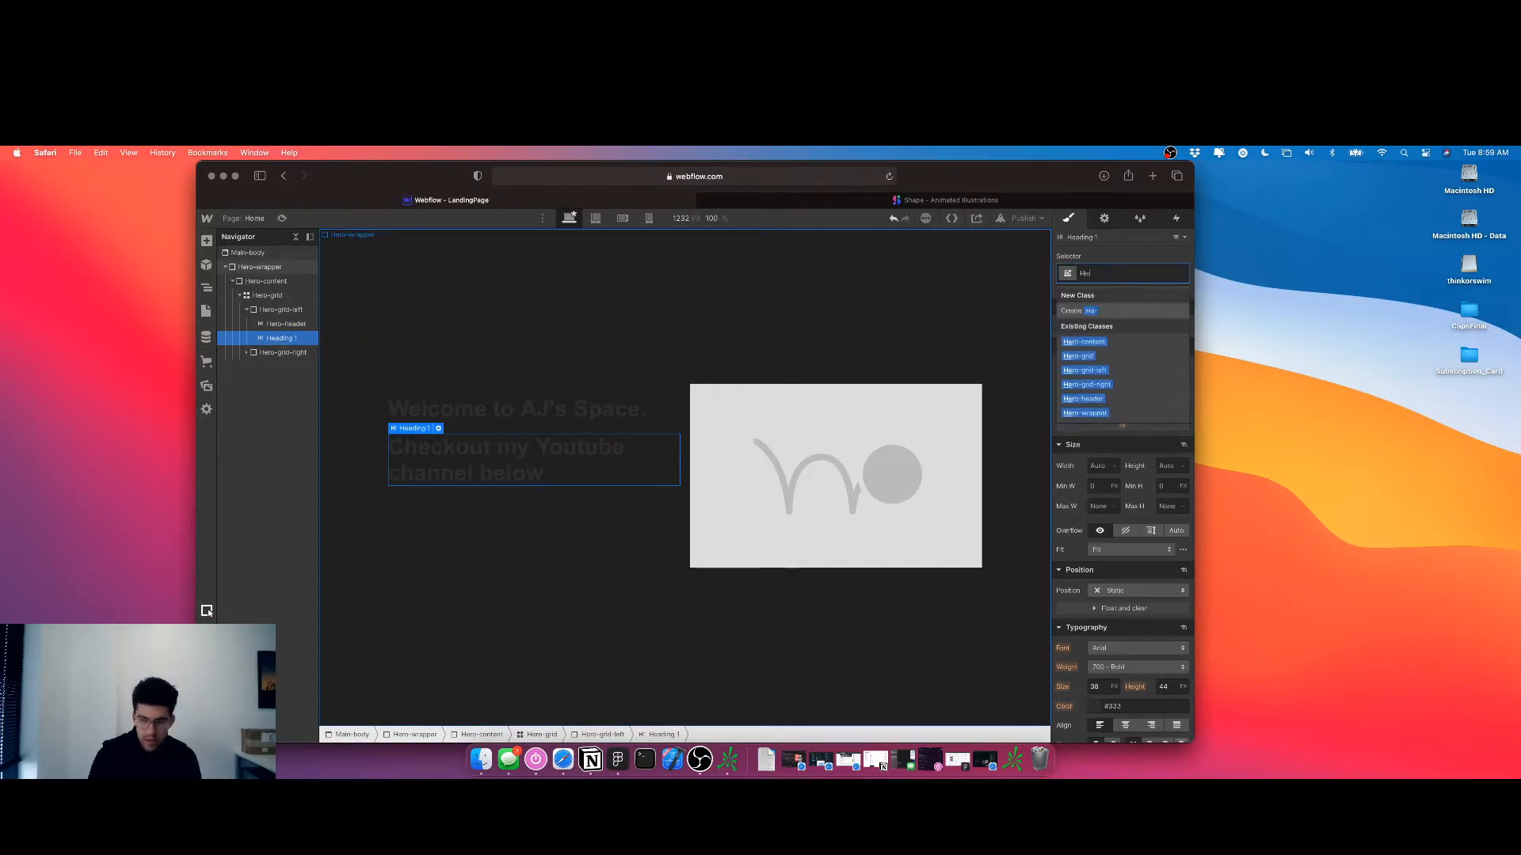
key("BackSpace")
key("BackSpace")
key("BackSpace")
type("subhead")
key("Return")
Give the Lottie animation in the hero's second column the class Hero-lottie
left_click(839, 452)
left_click(1065, 274)
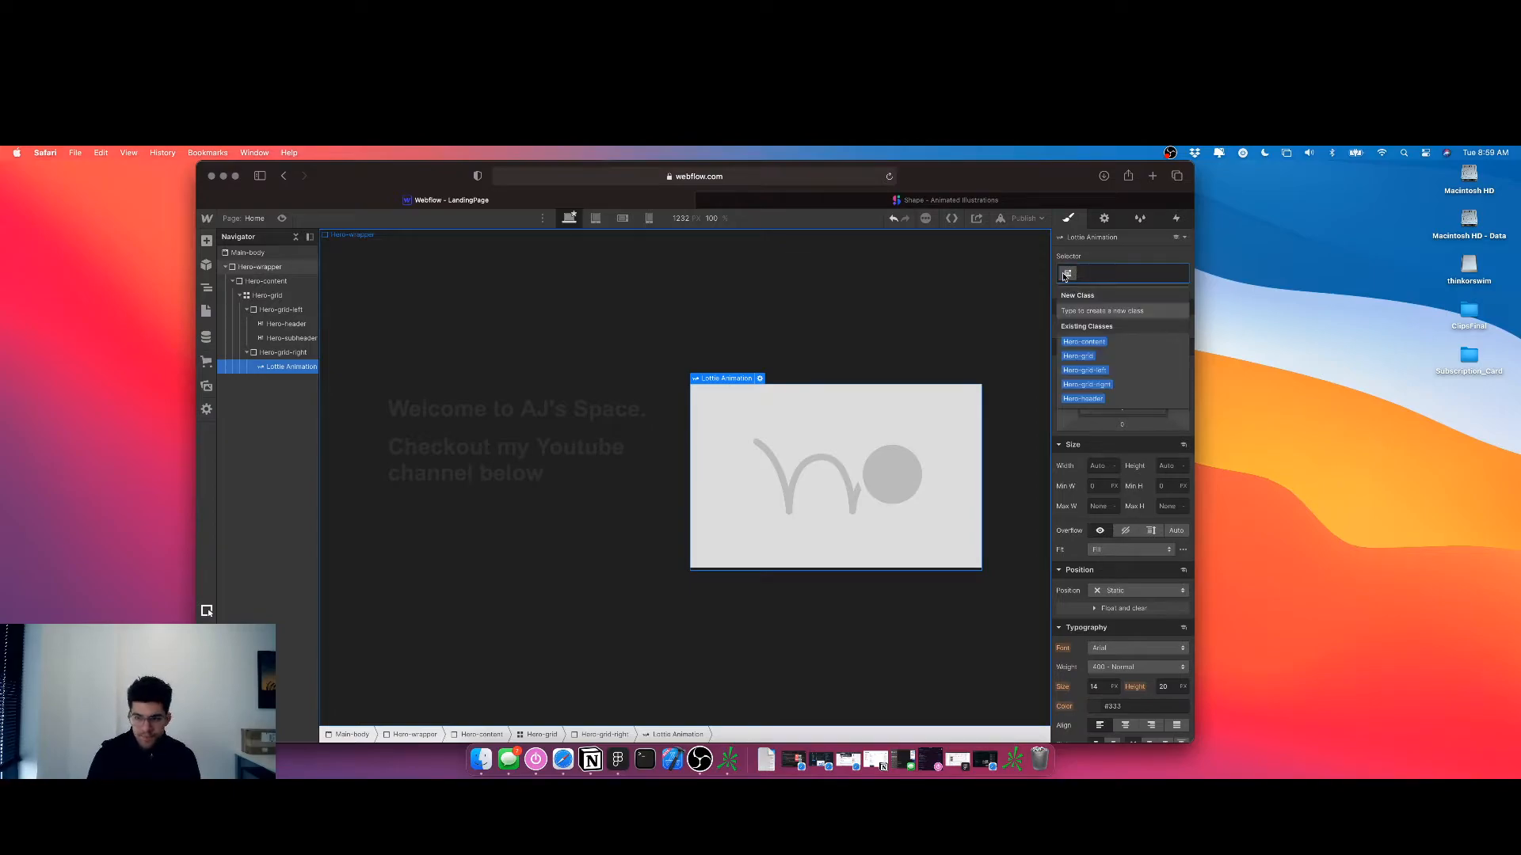
type("Hero-")
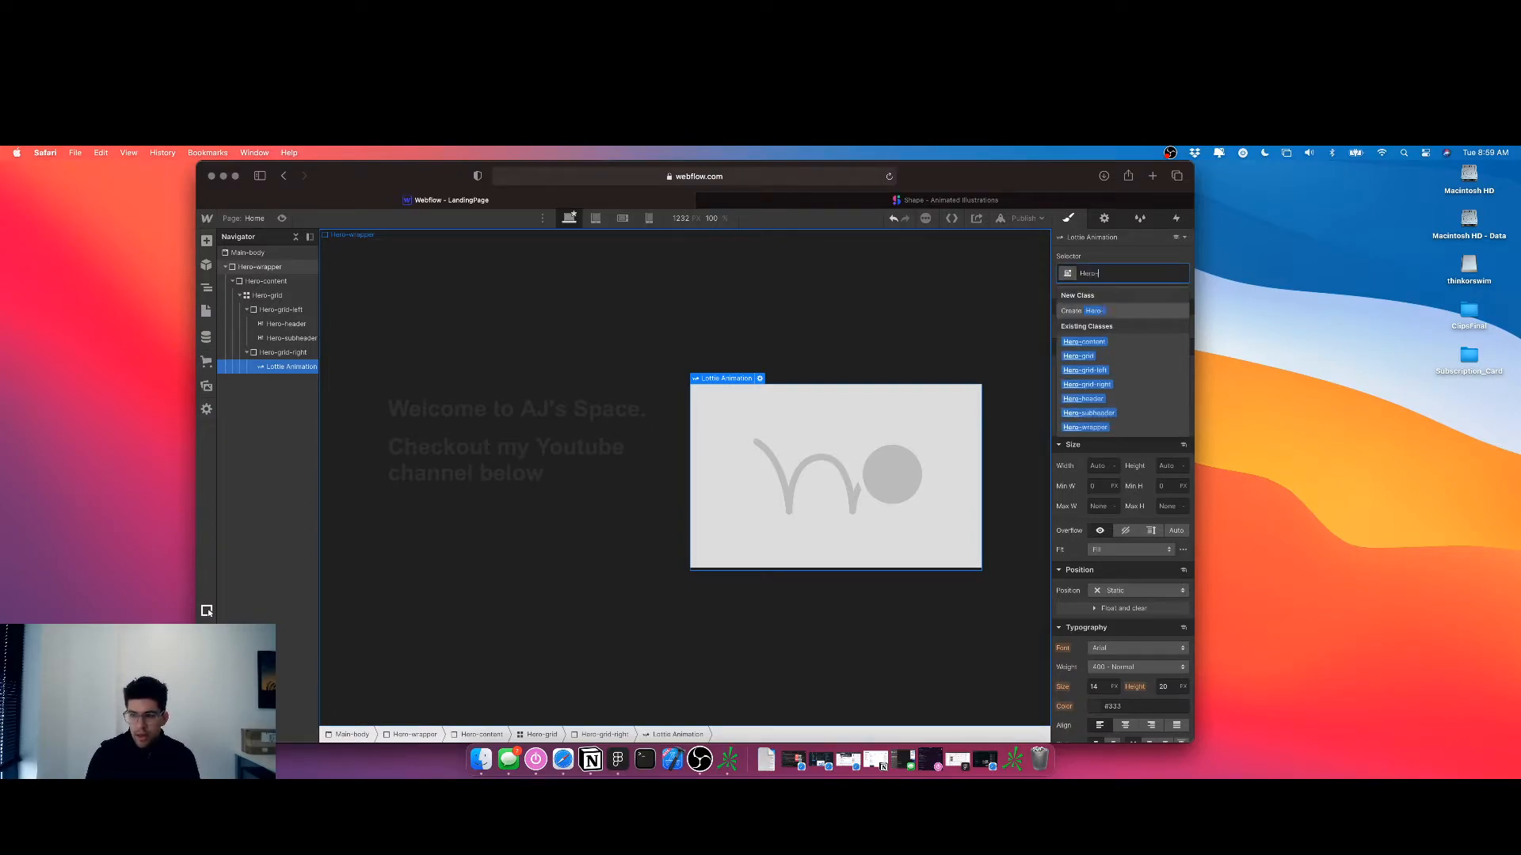
type("lottie")
key("Return")
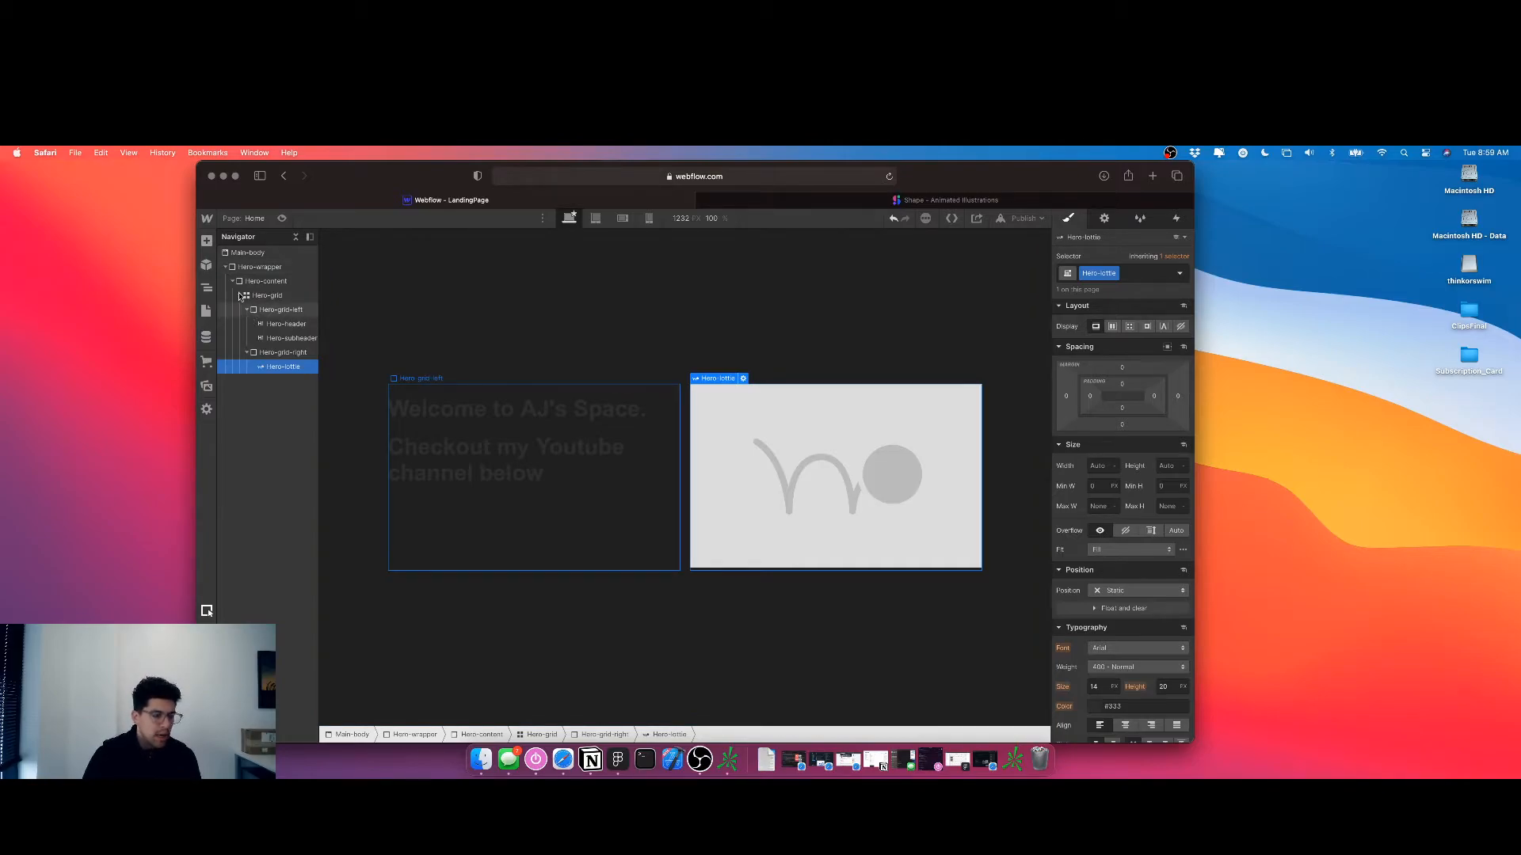
Examine how the hero's content, grid and column elements are nested inside Hero-wrapper
left_click(226, 268)
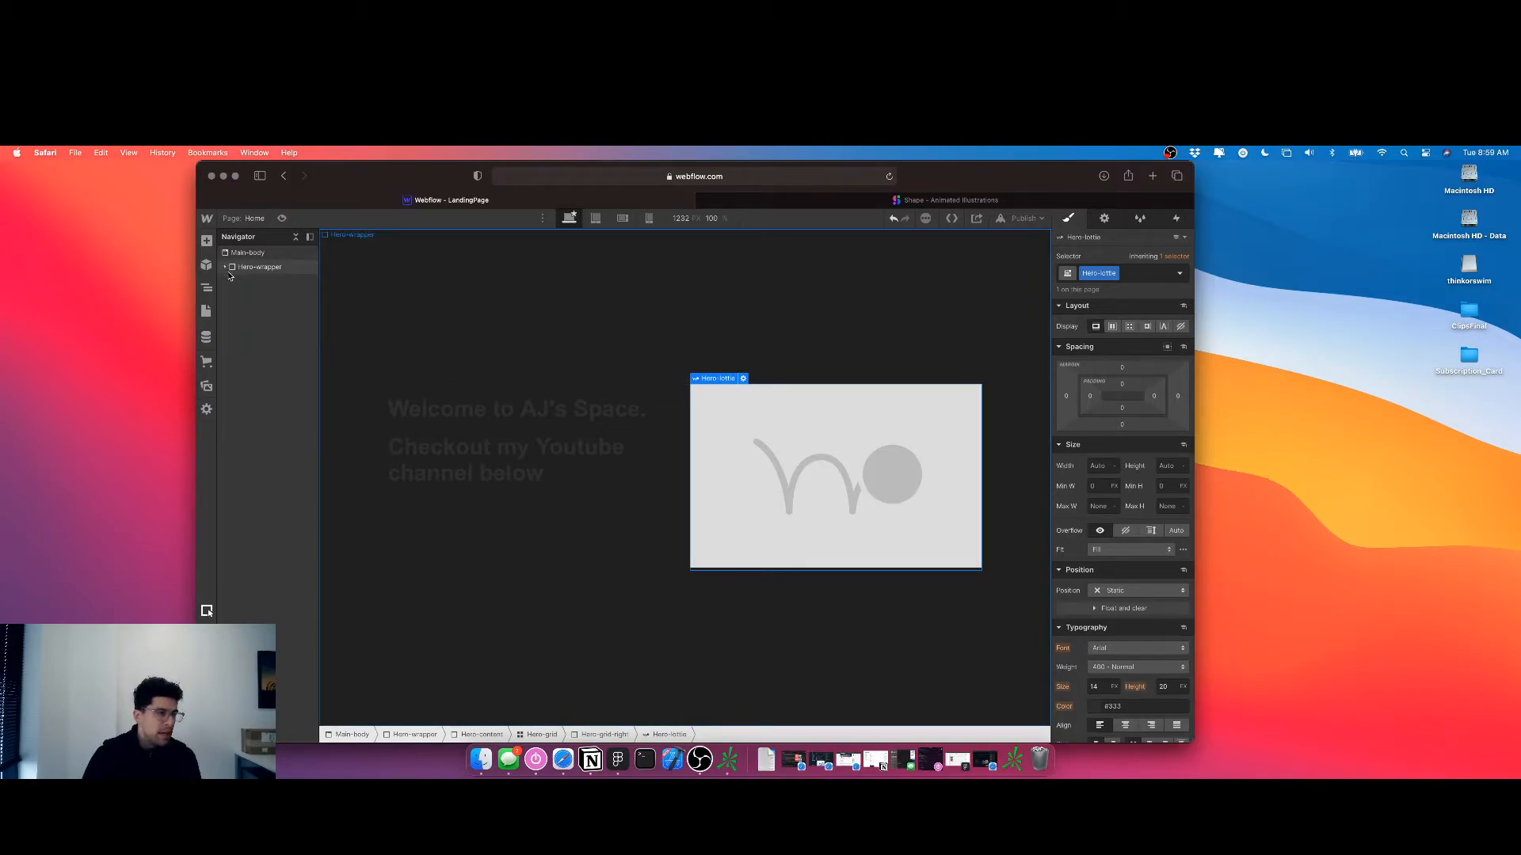
left_click(259, 268)
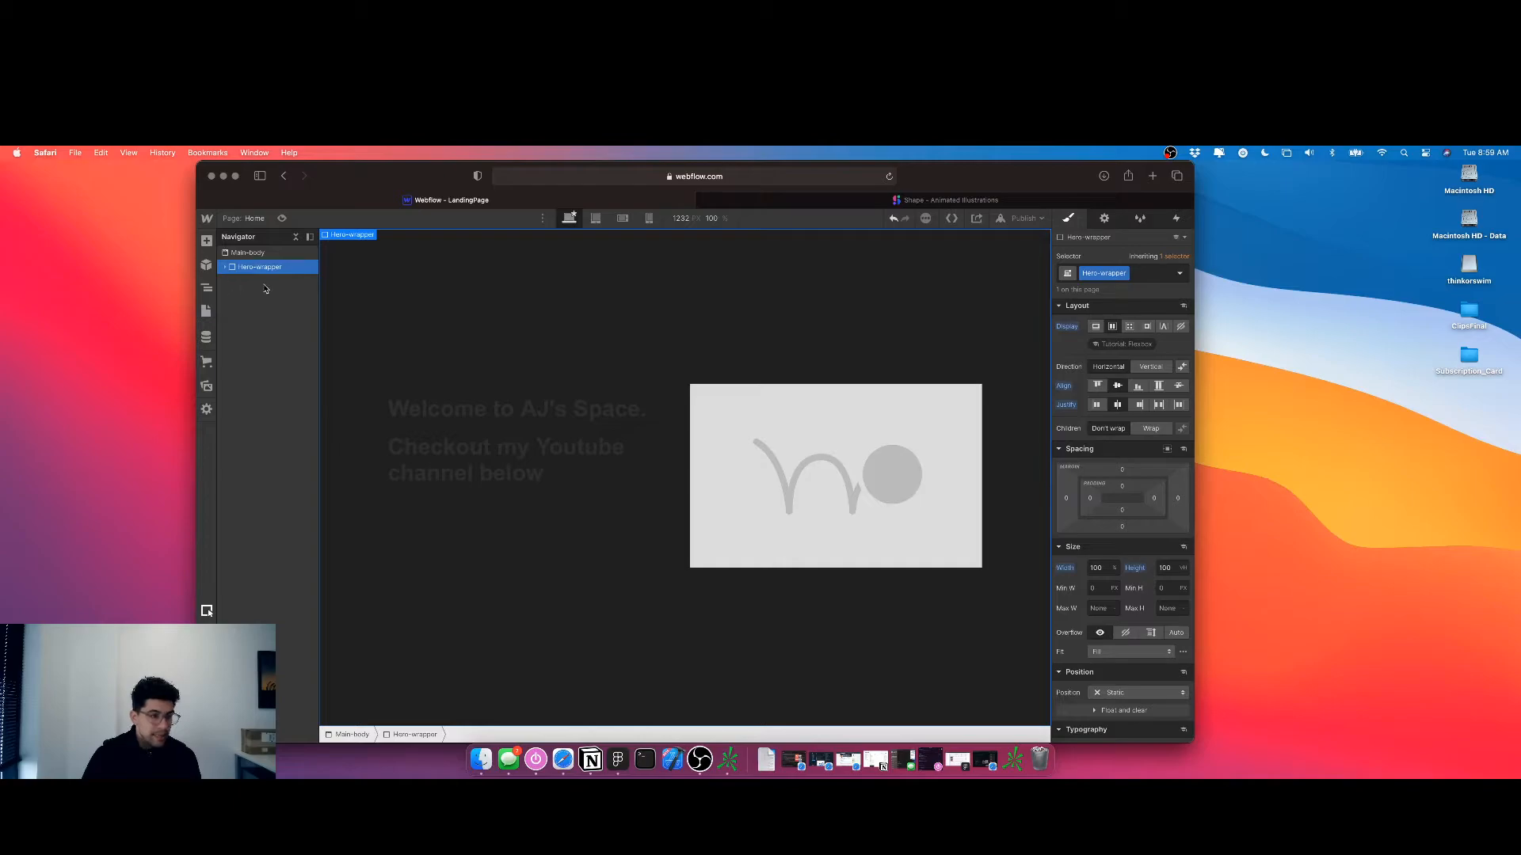
left_click(226, 268)
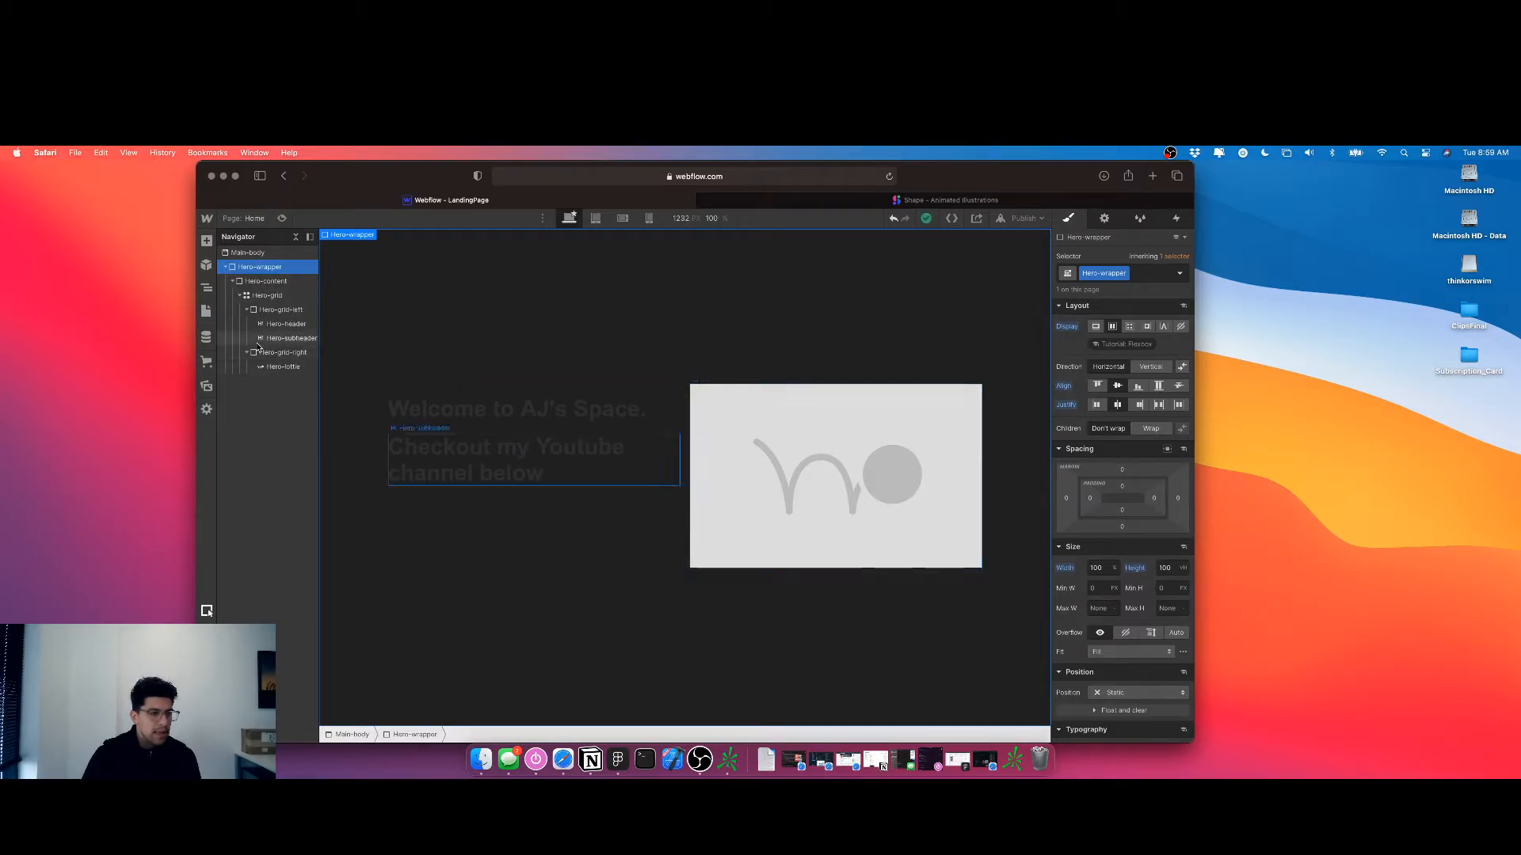
left_click(246, 310)
left_click(247, 324)
left_click(241, 296)
left_click(240, 297)
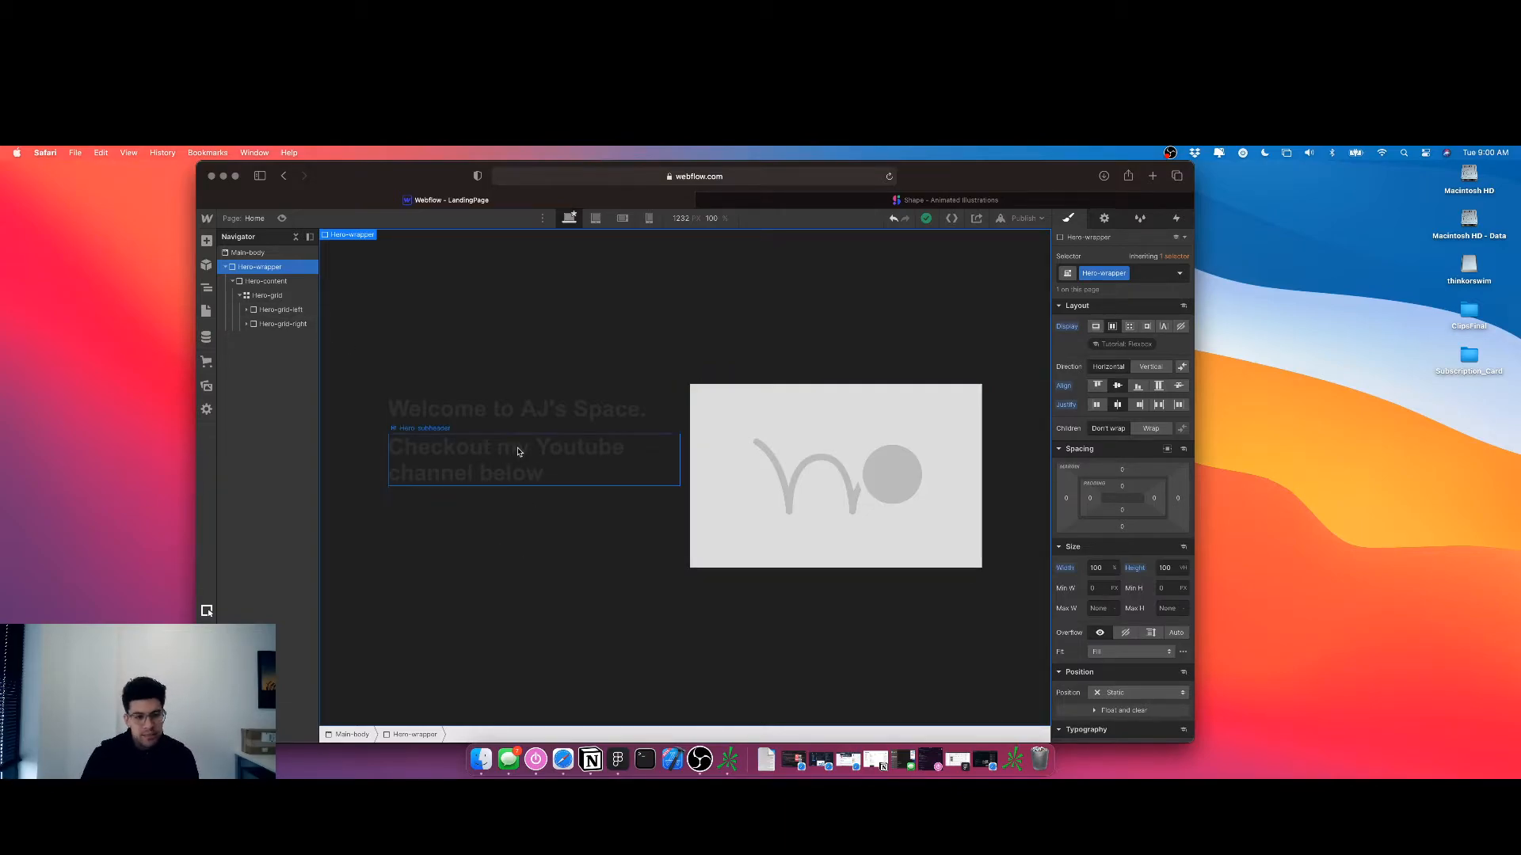
Lay out Hero-grid-left as a vertical flexbox with its children aligned and justified to the center
left_click(522, 497)
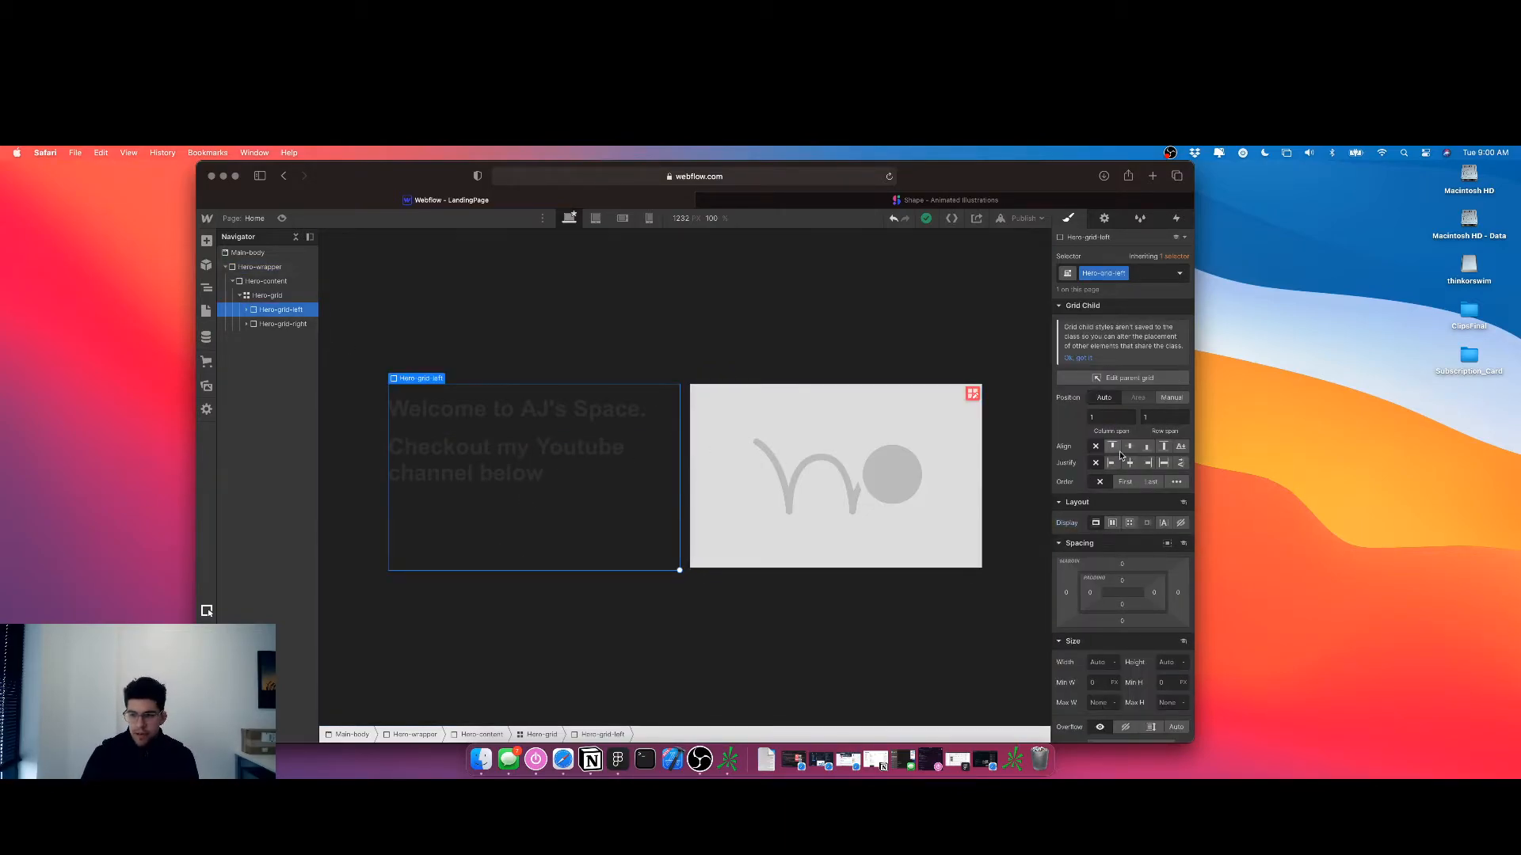
left_click(1112, 524)
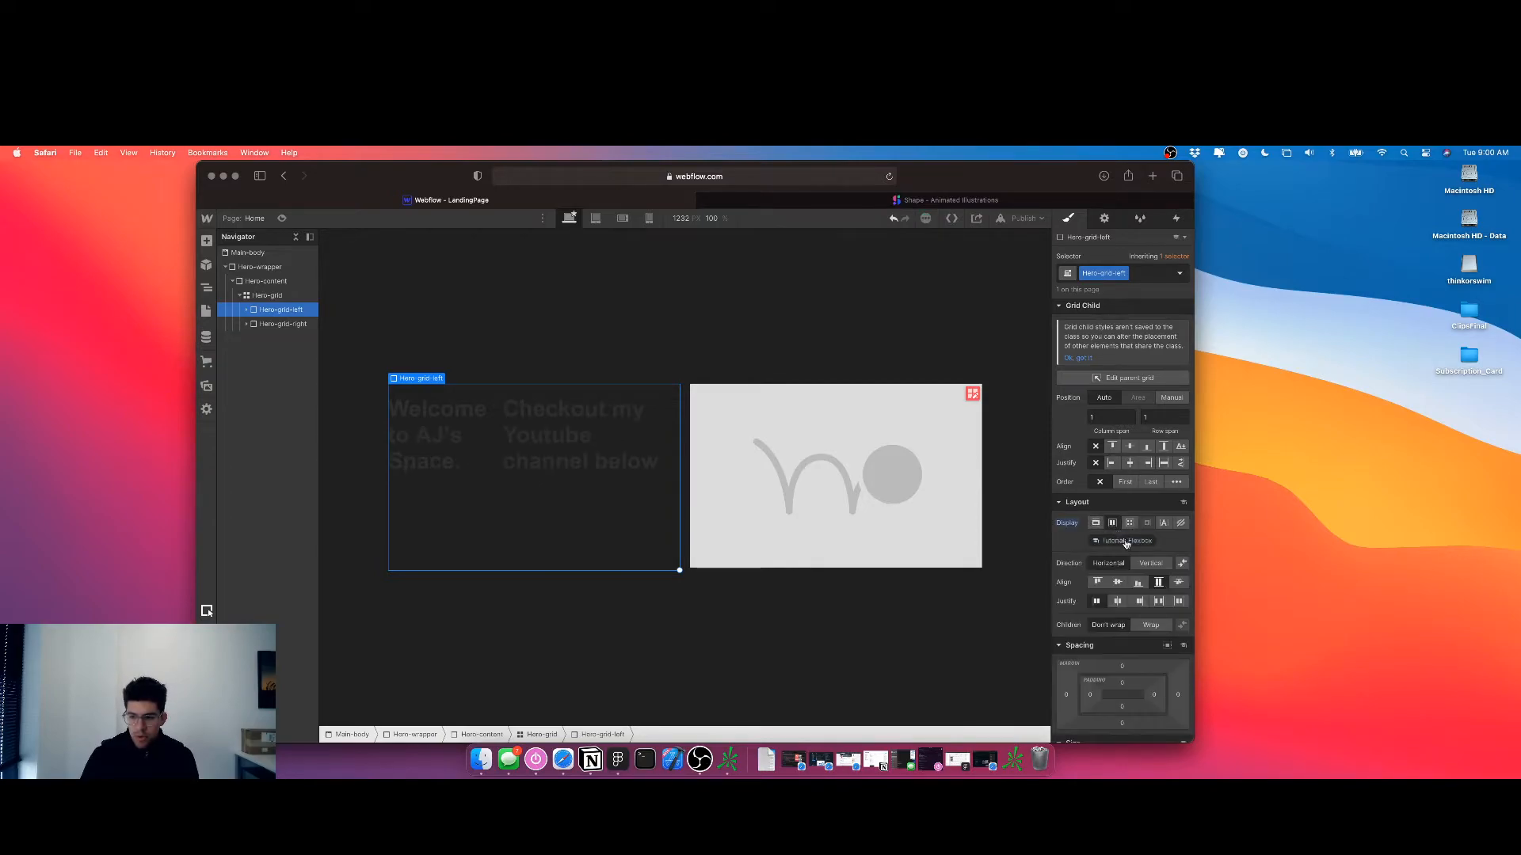
left_click(1137, 563)
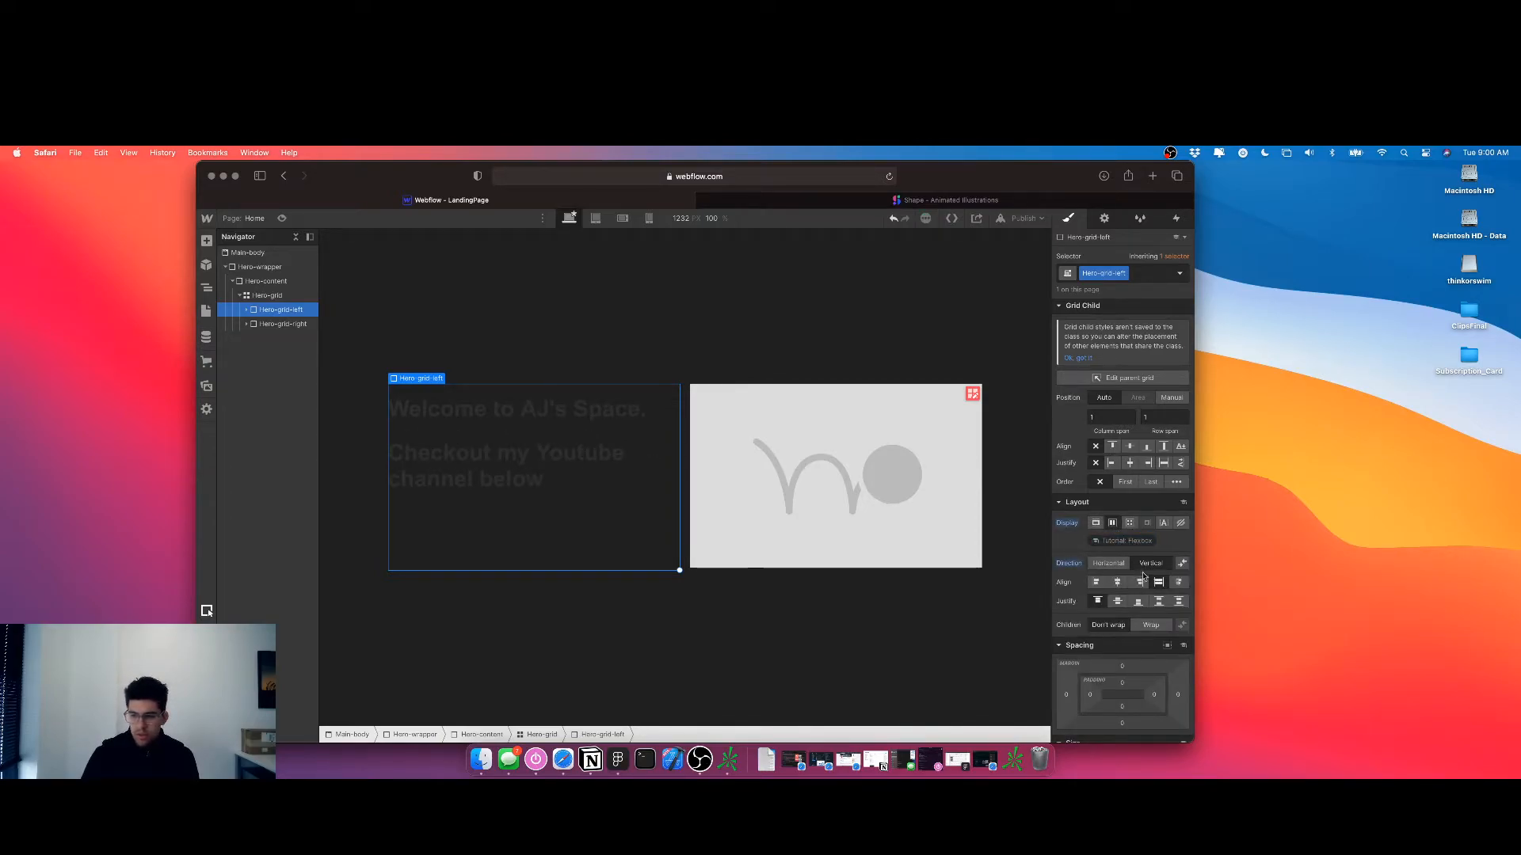
left_click(1117, 582)
left_click(1117, 602)
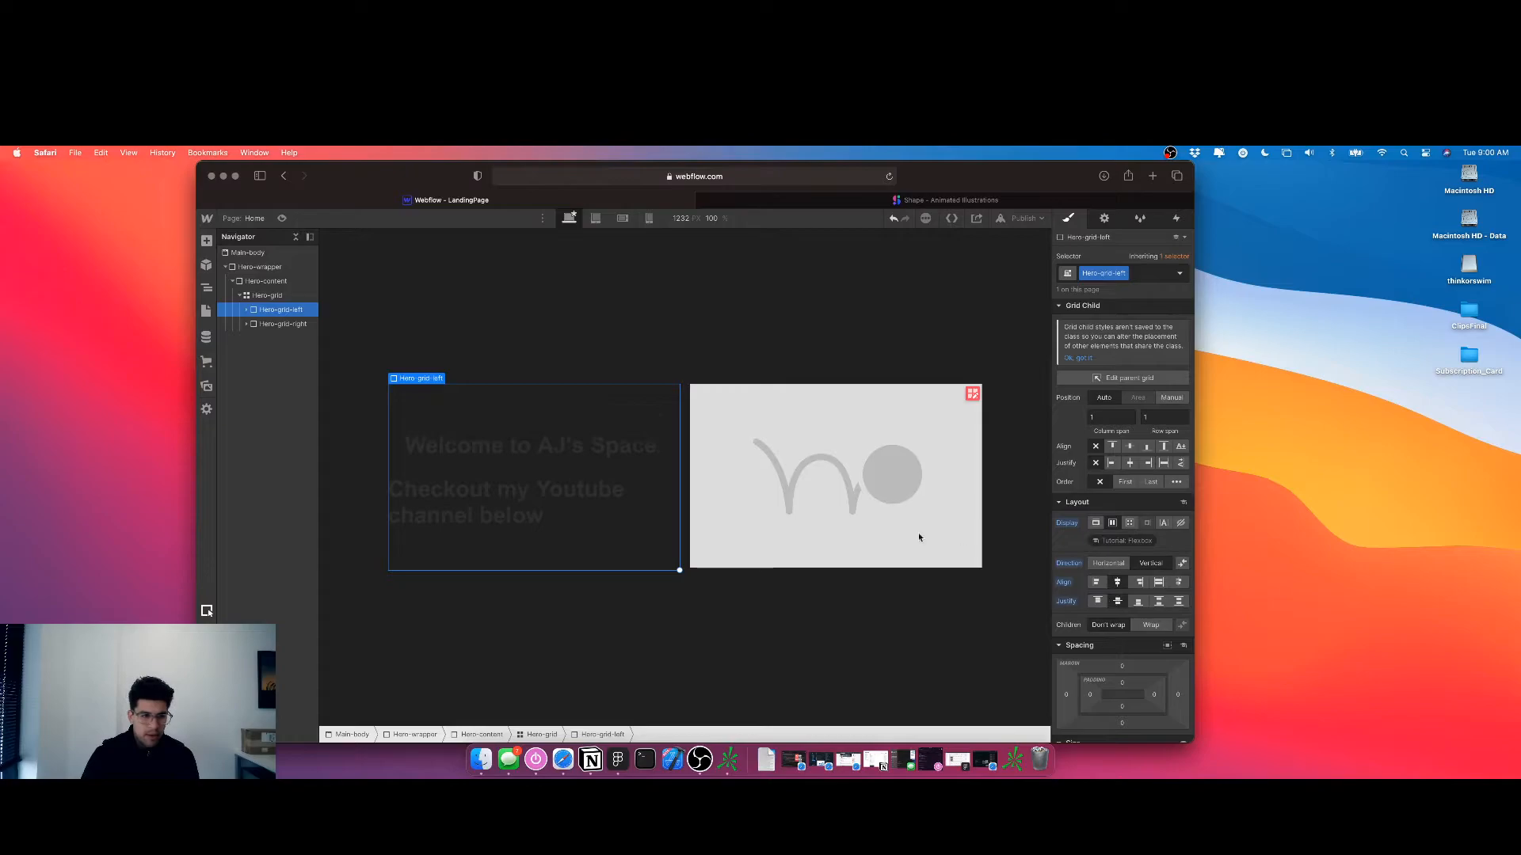
Set the font of the Hero-header welcome heading to Open Sans
left_click(502, 453)
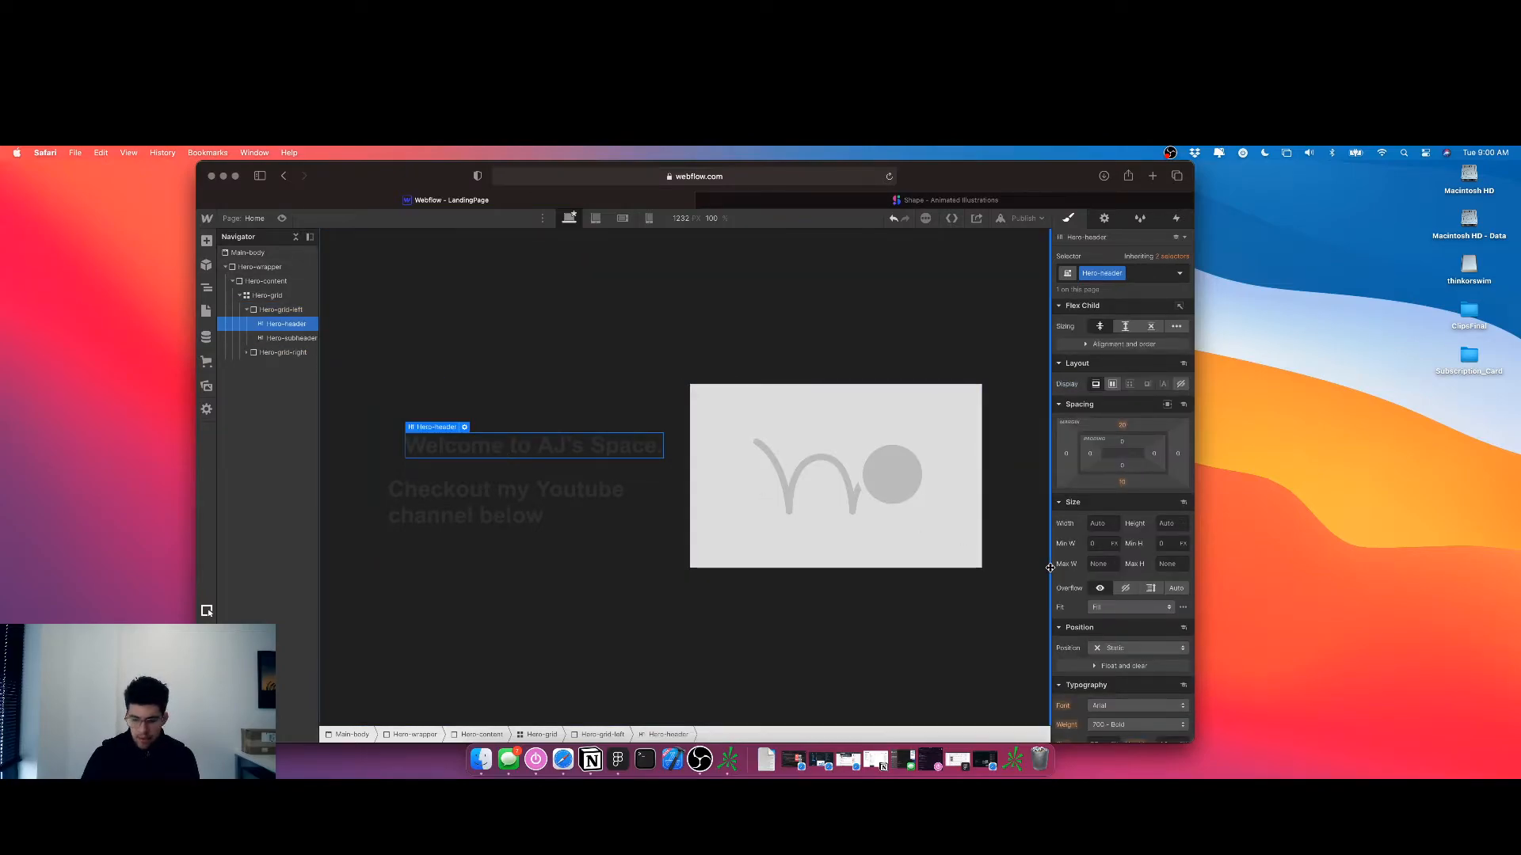
scroll(1113, 498, "down", 5)
left_click(1113, 499)
left_click(1109, 504)
left_click(1112, 505)
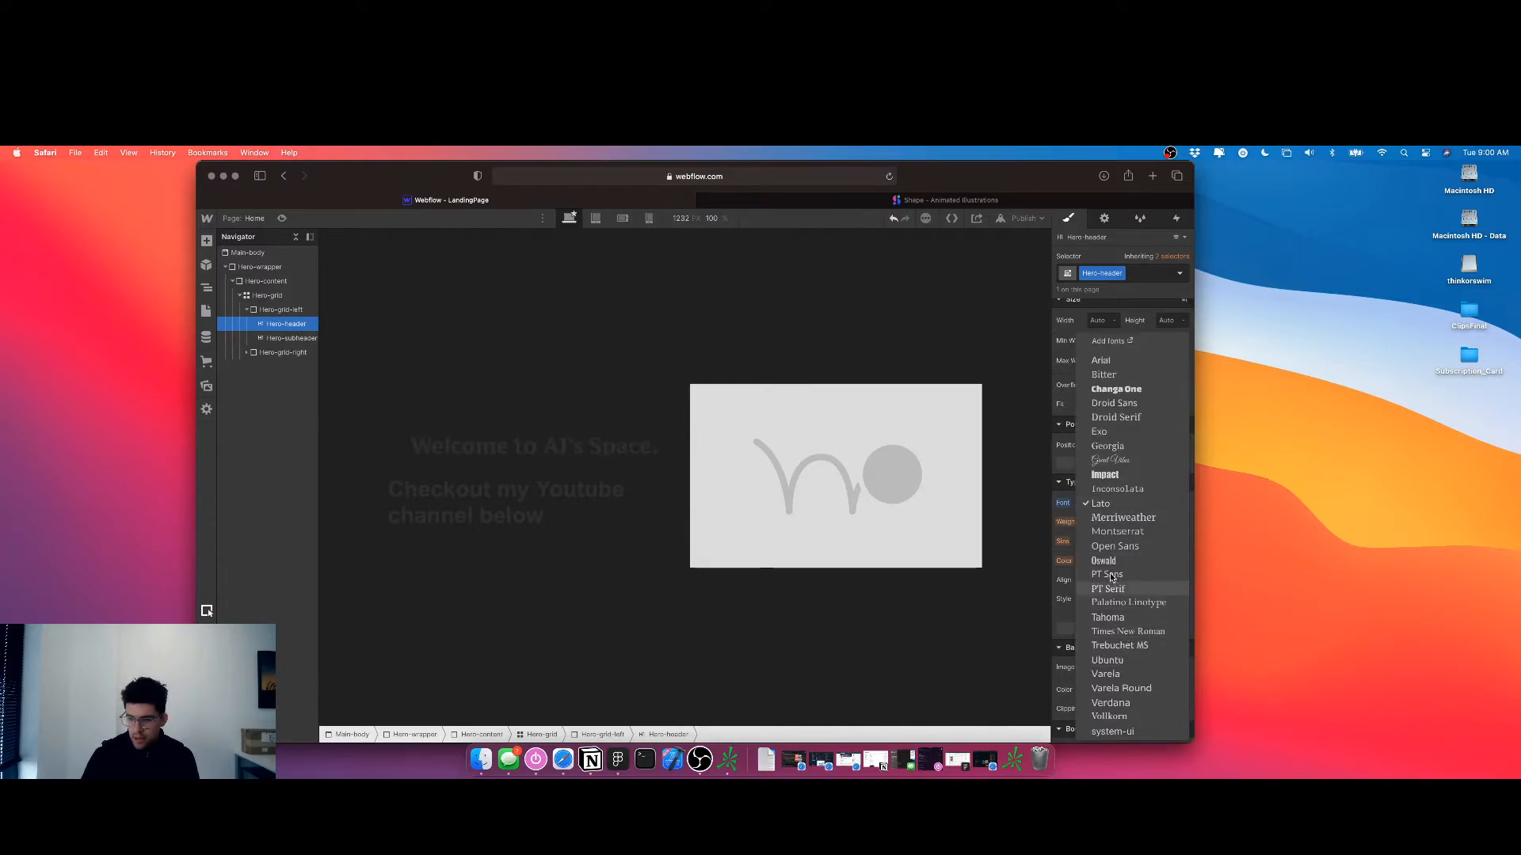
left_click(1110, 546)
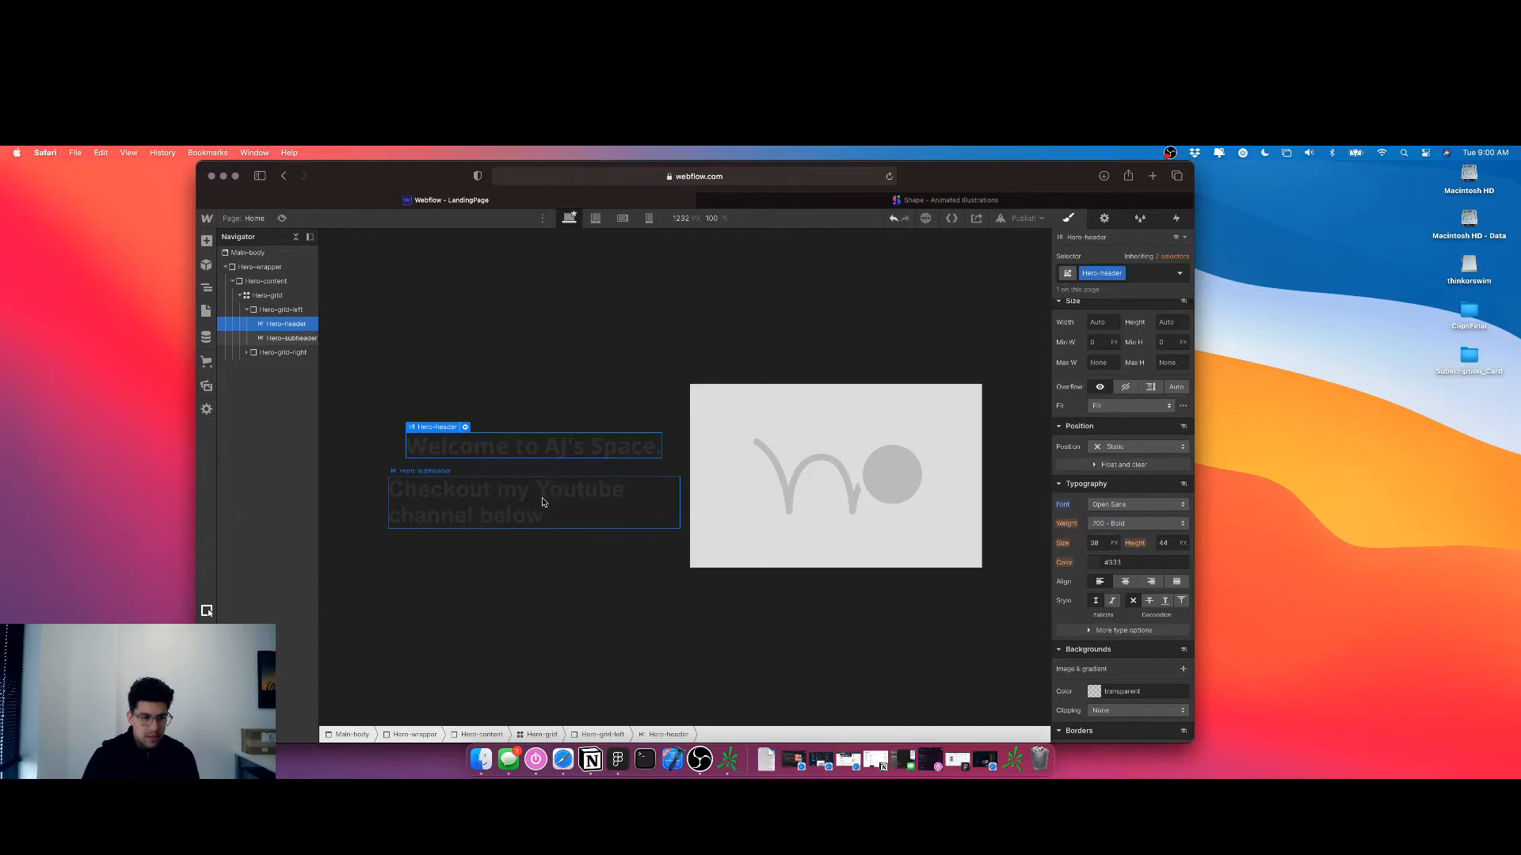
Set the Main-body font to Open Sans
left_click(782, 287)
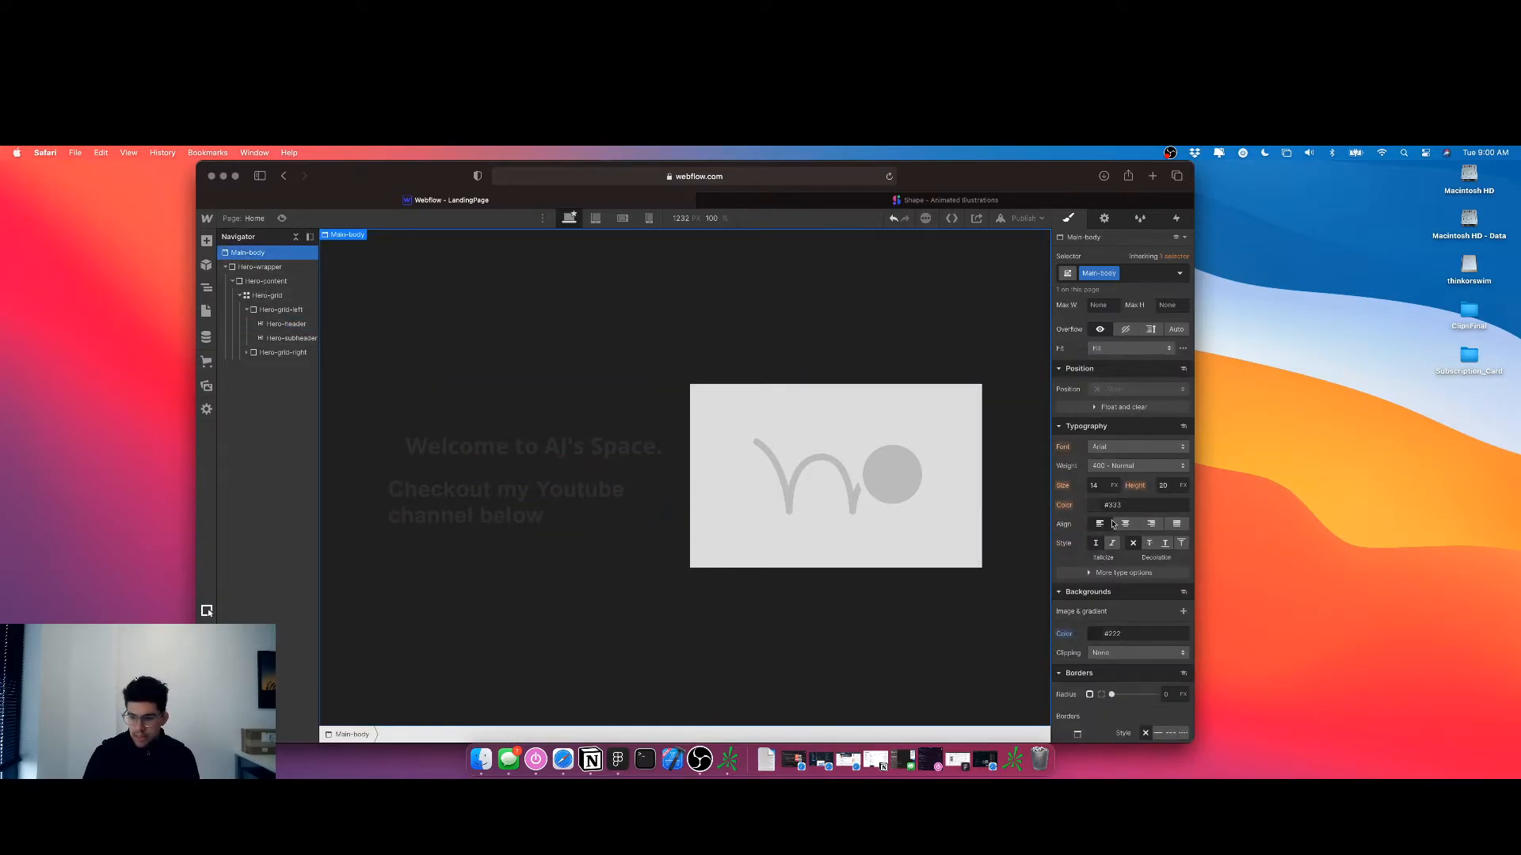
left_click(1127, 448)
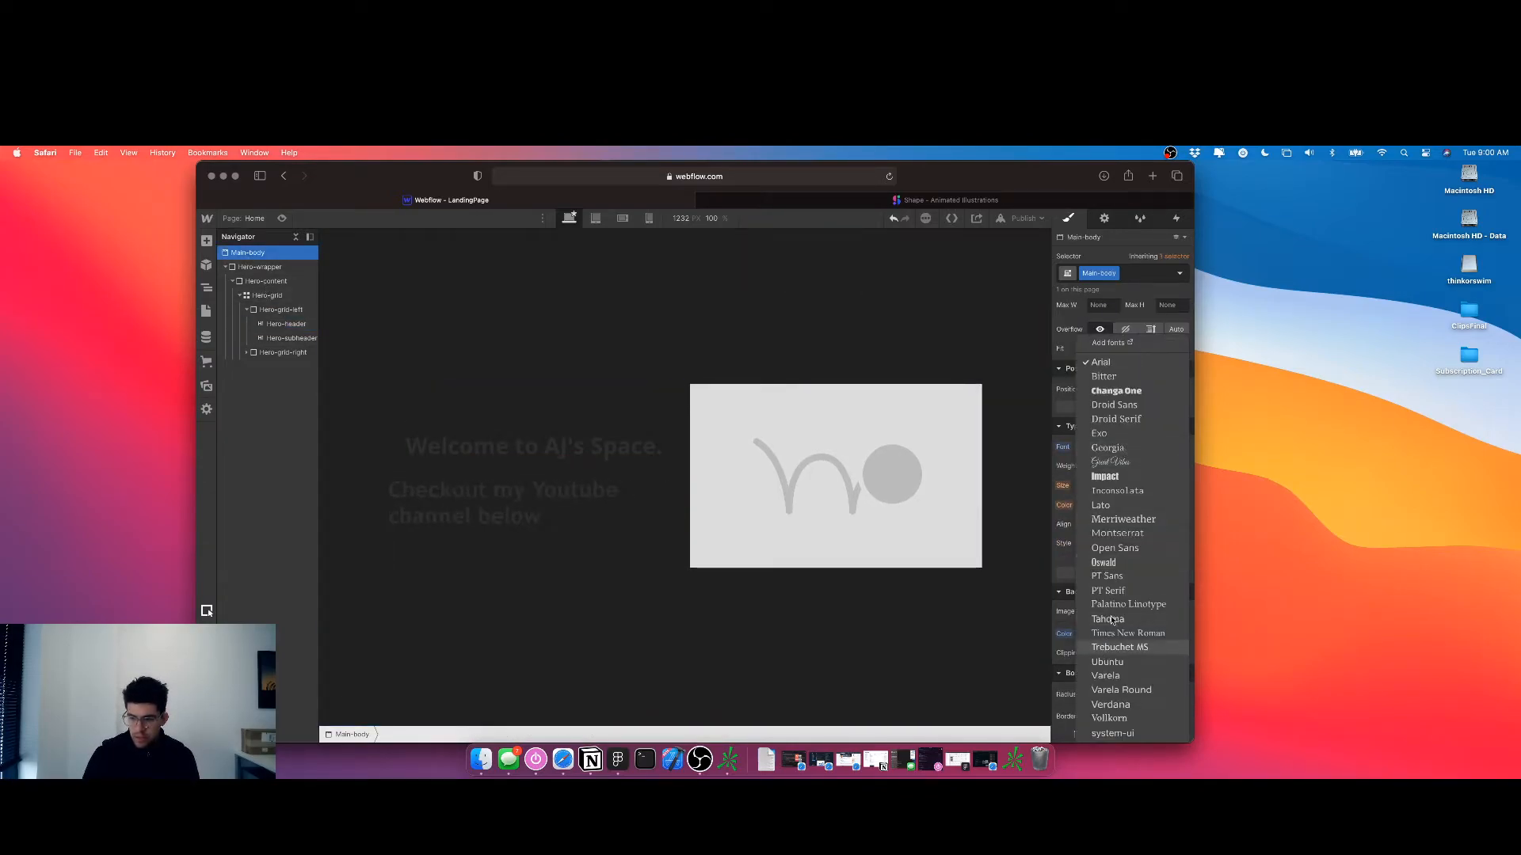
left_click(1113, 549)
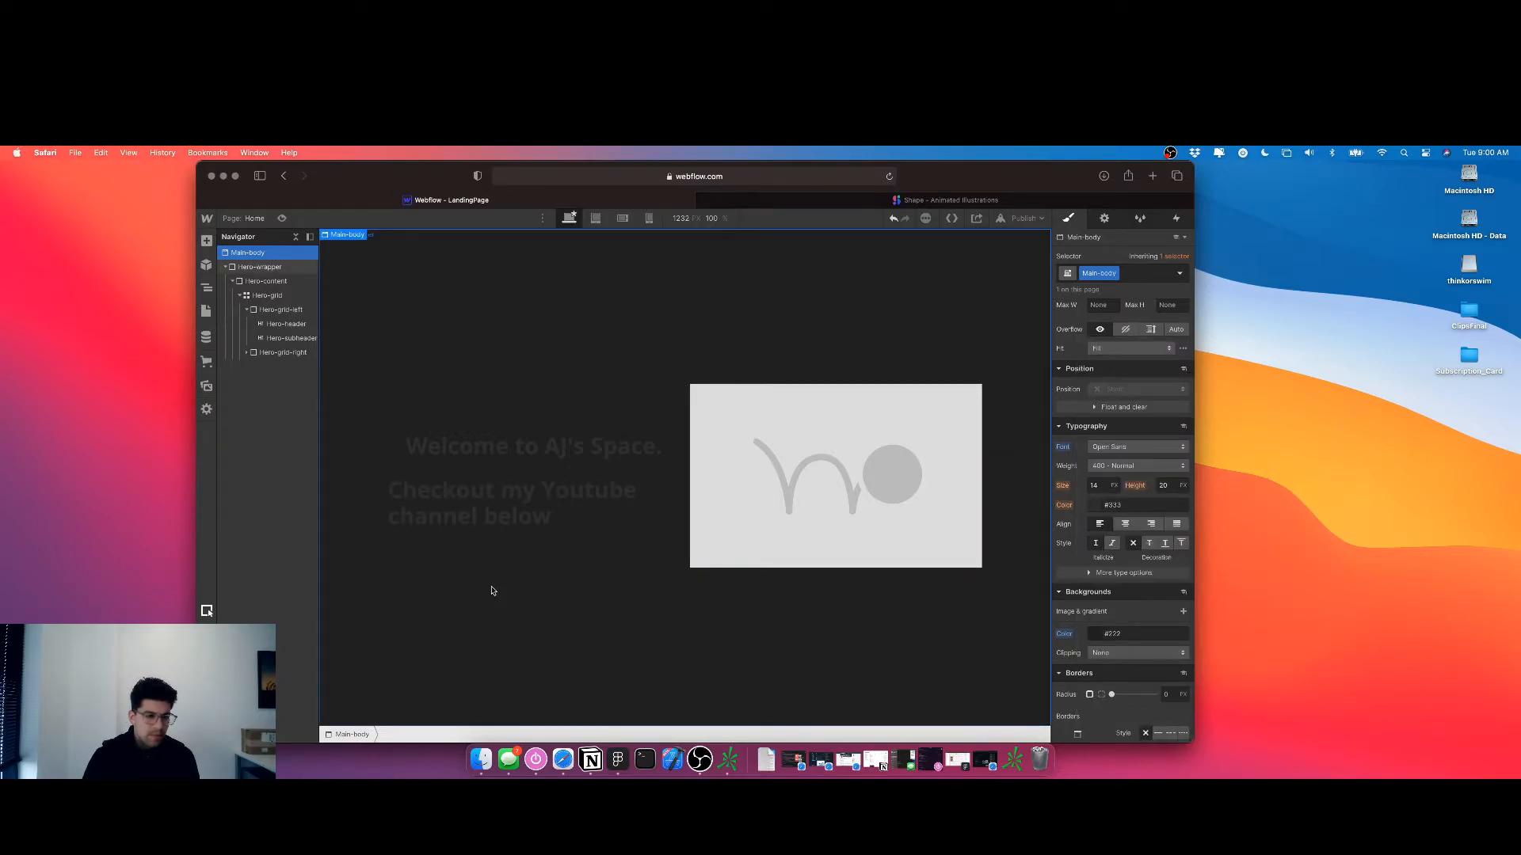
Style the Hero-header welcome heading with a 35 px font size, 130% line height and white text
left_click(496, 450)
left_click(1098, 545)
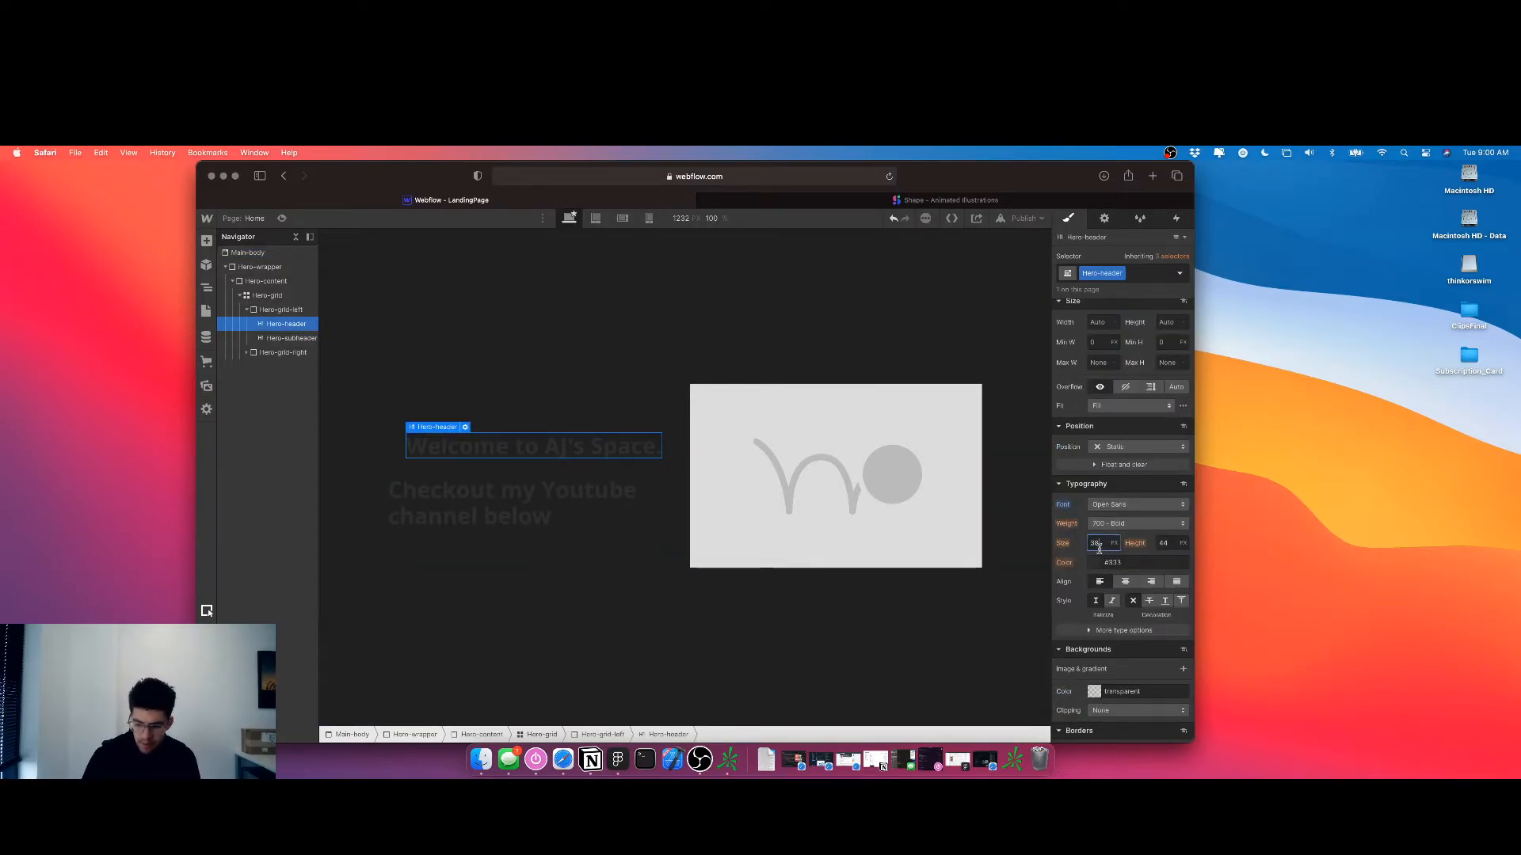
key("Tab")
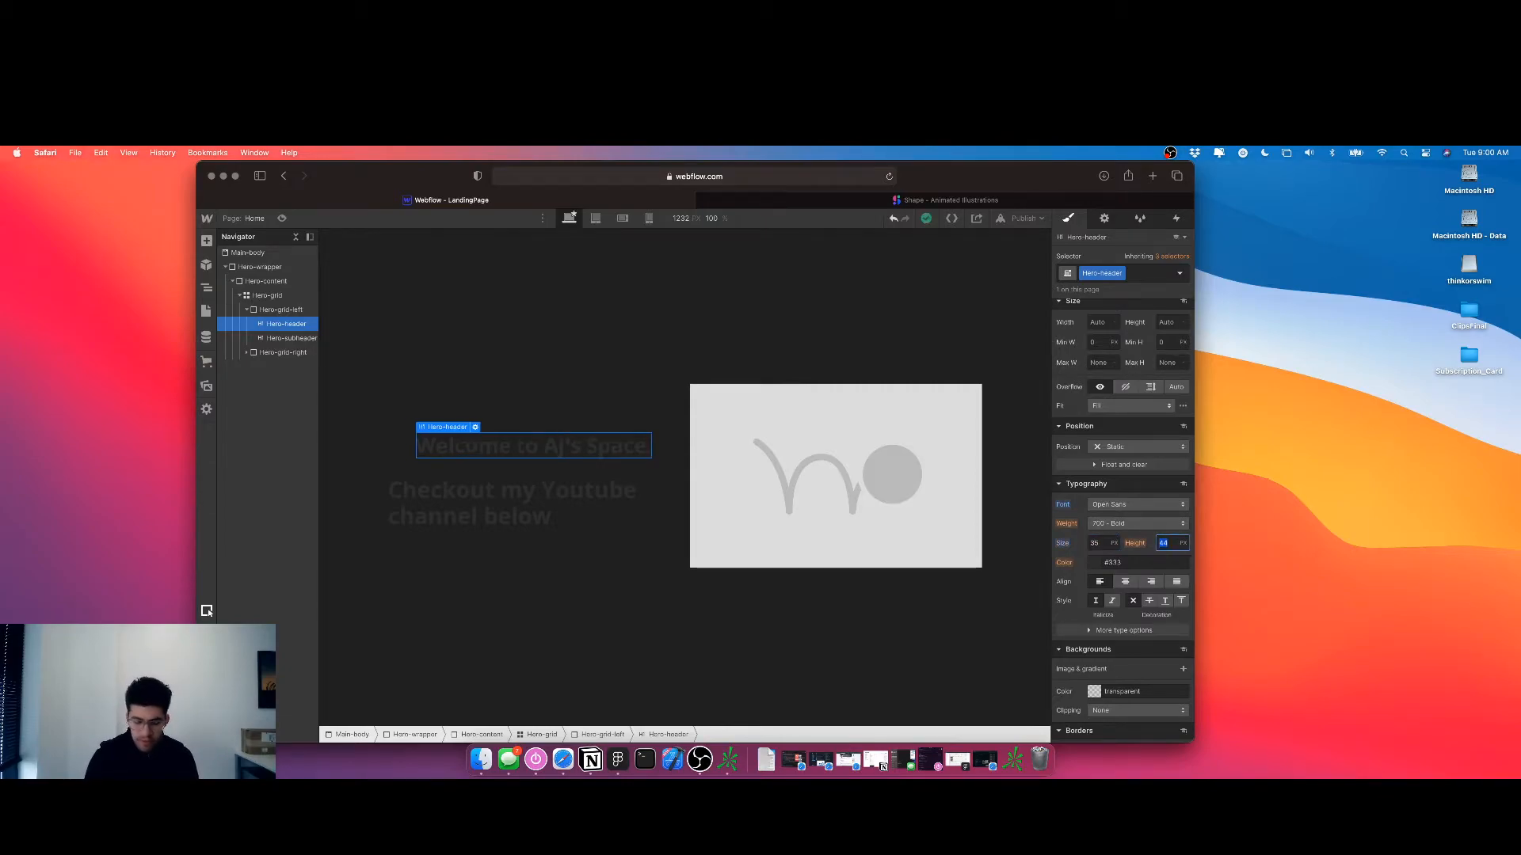
key("Return")
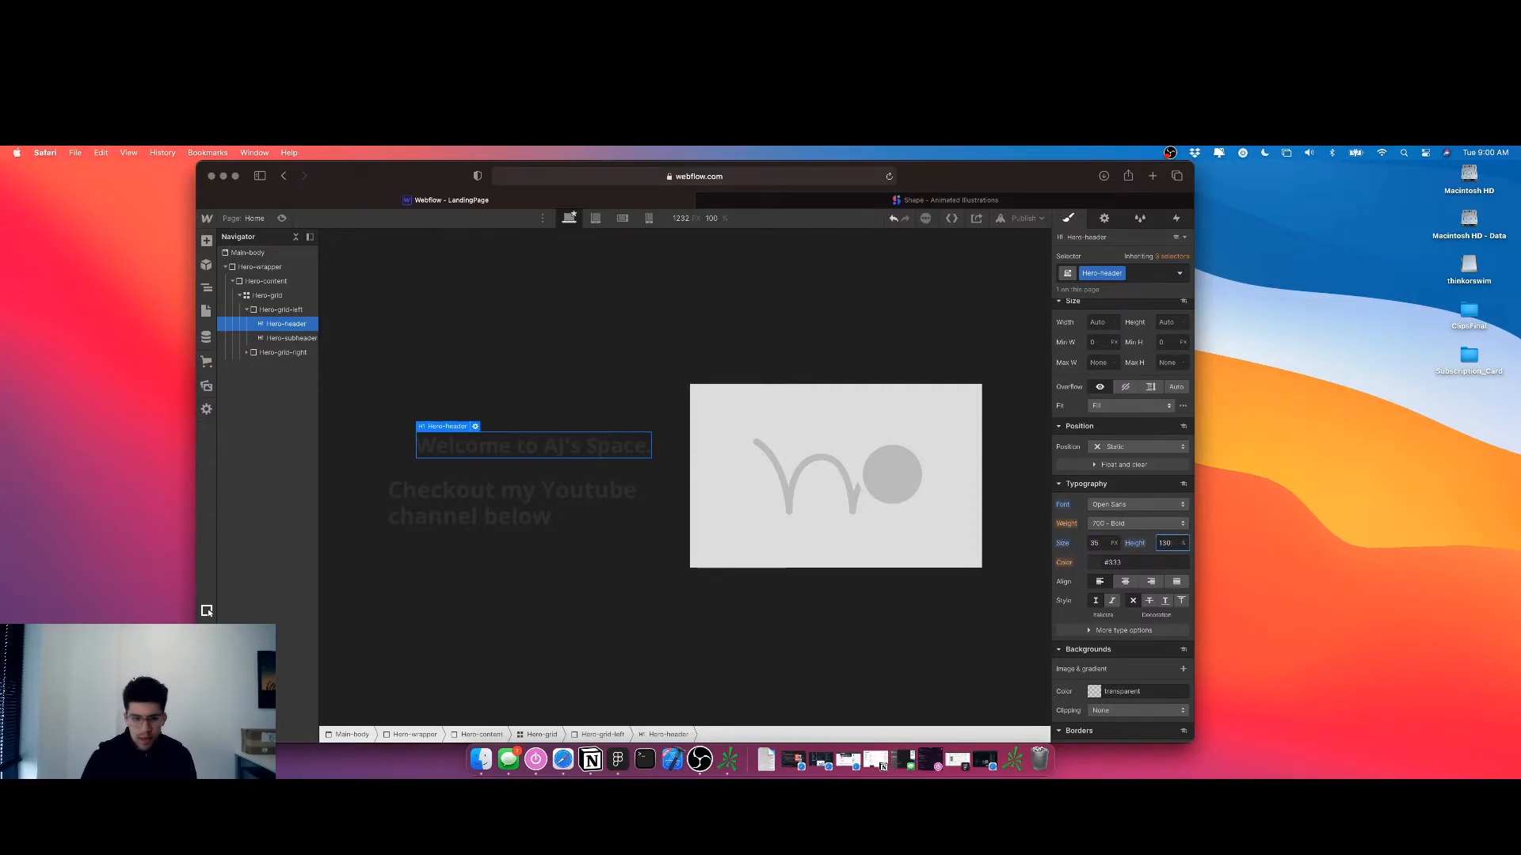
left_click(1136, 564)
type("white")
key("Return")
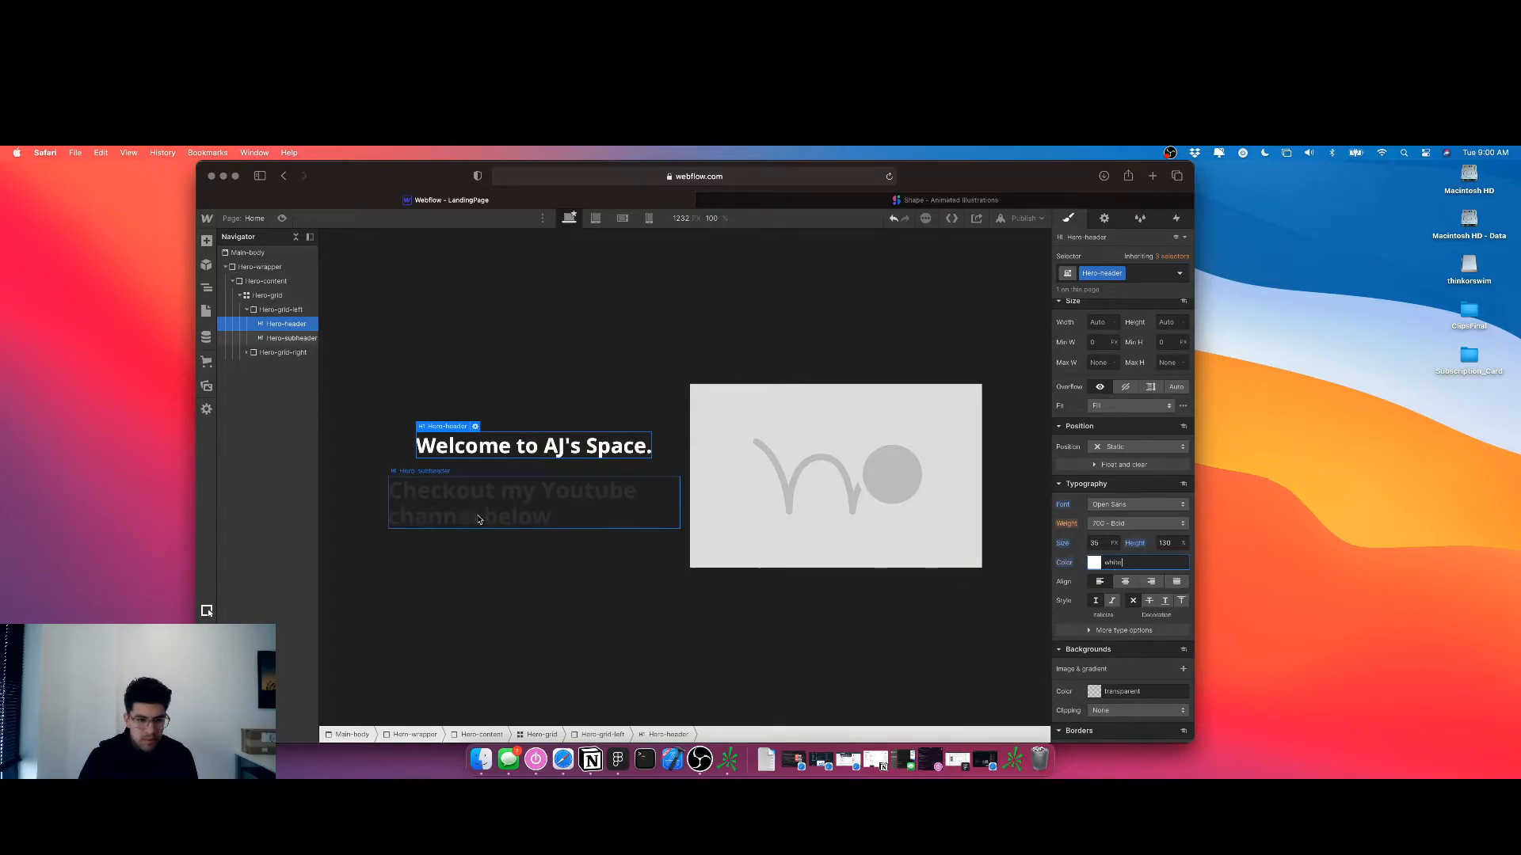
Set the Hero-subheader's font size to 22 px and its line height to 130%
left_click(497, 520)
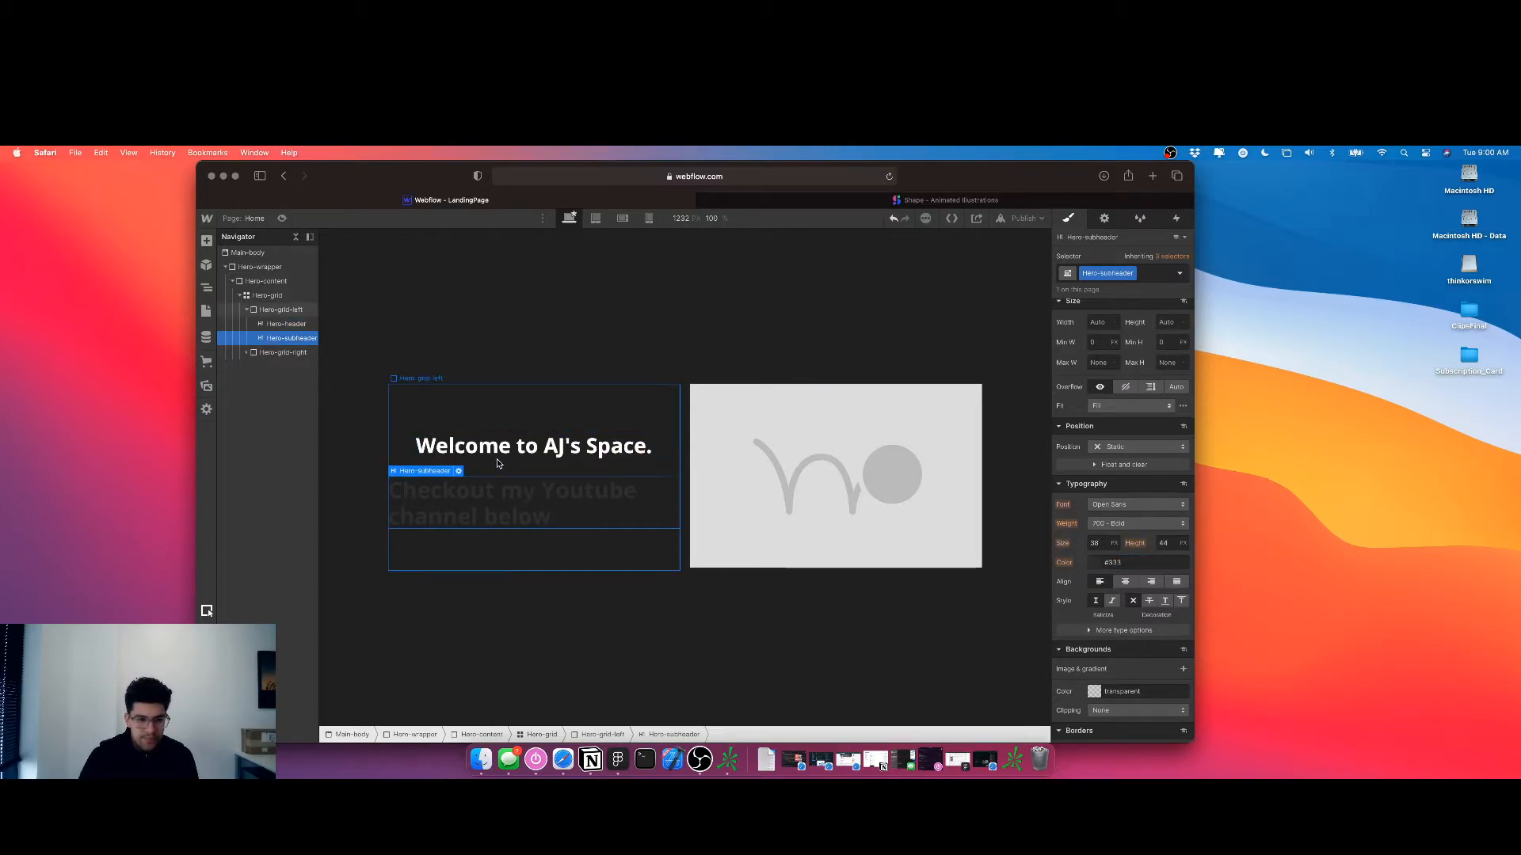
left_click(1096, 544)
type("22")
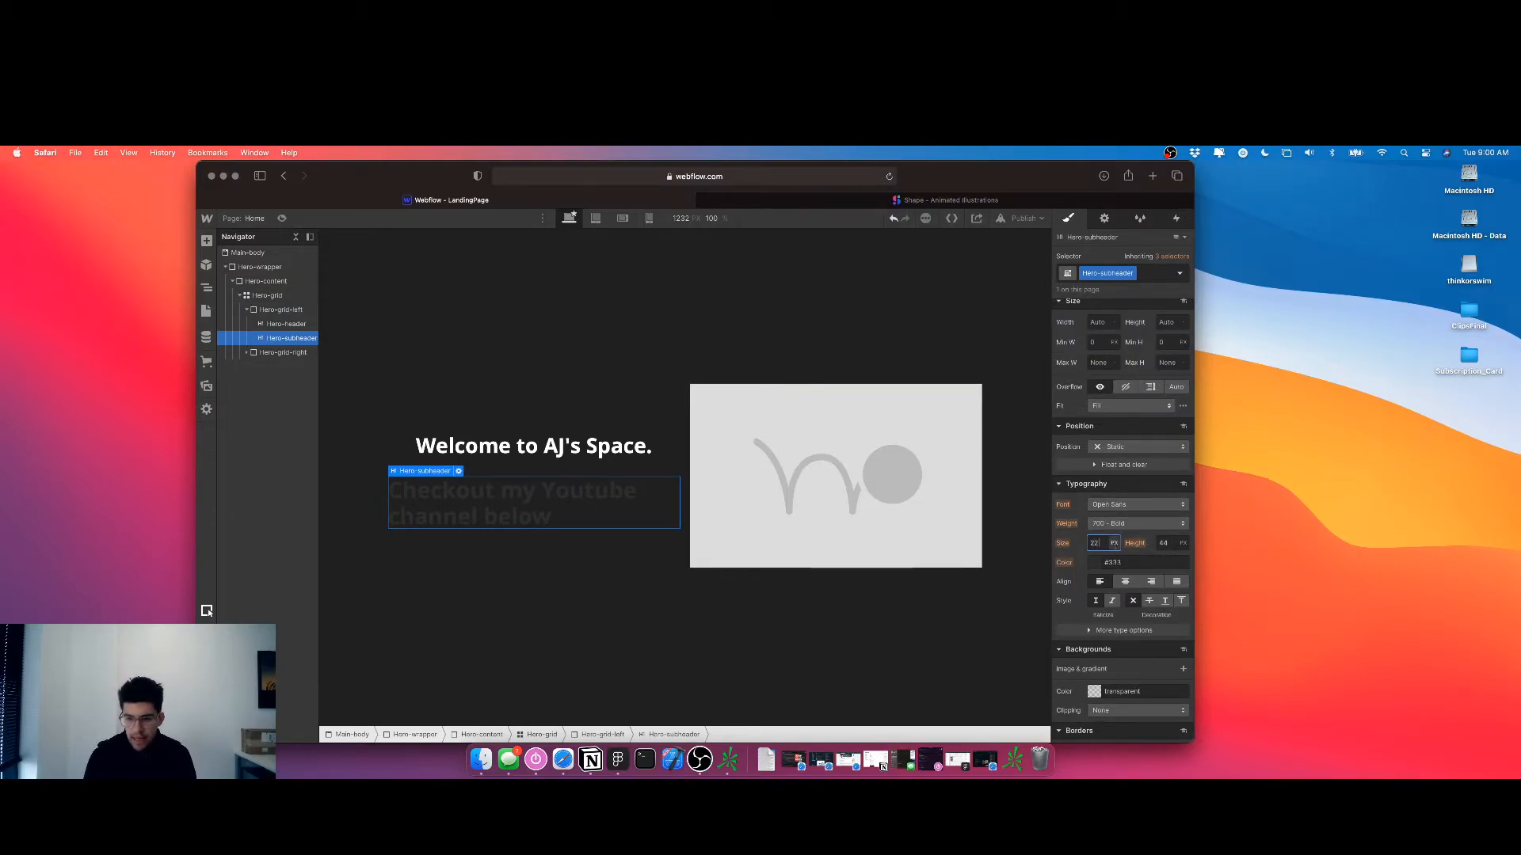
key("Tab")
type("1")
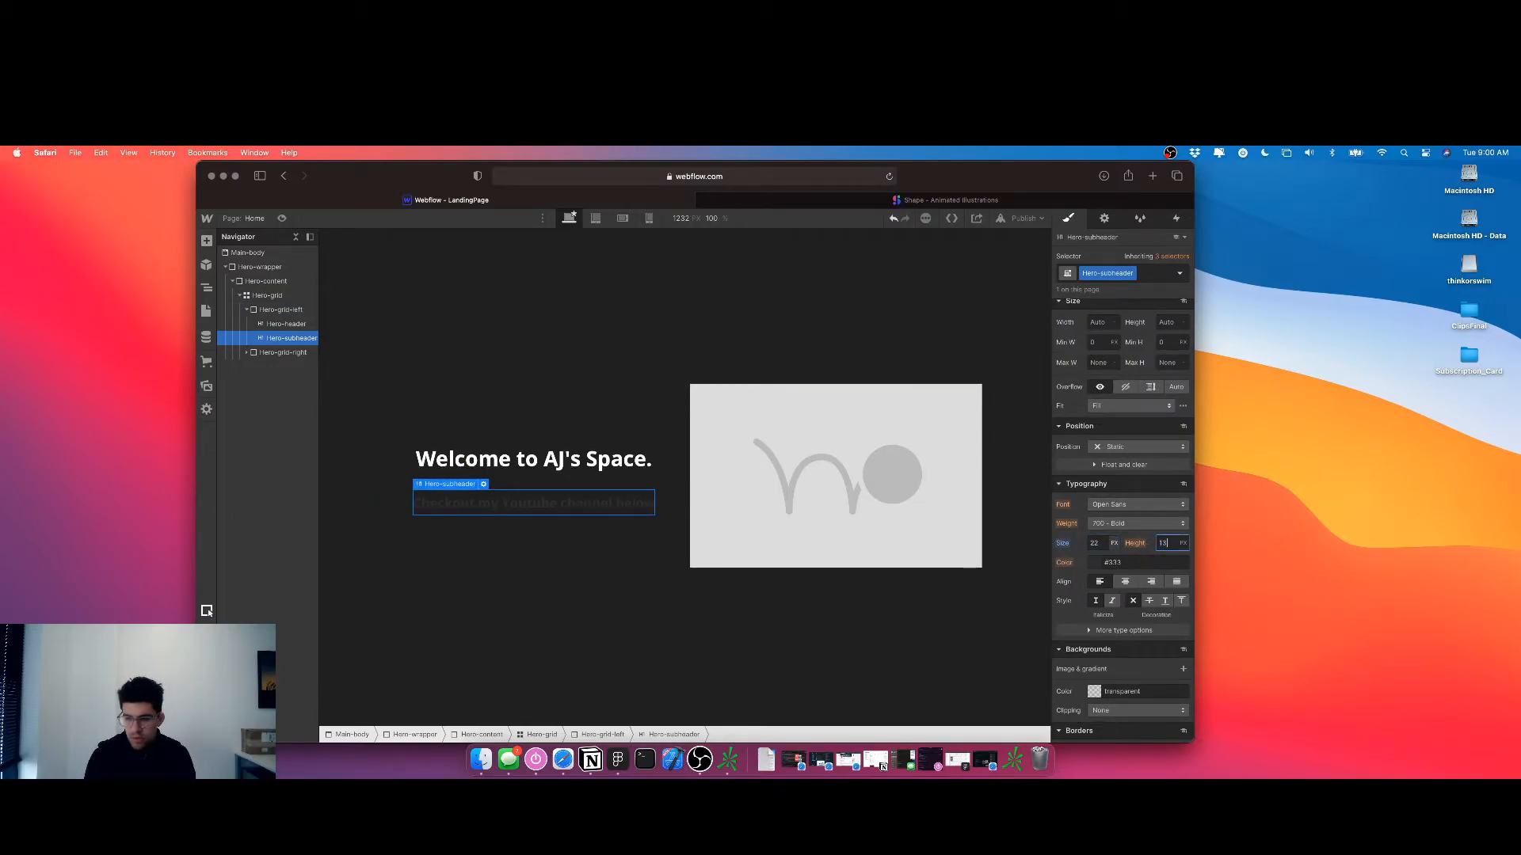
key("Return")
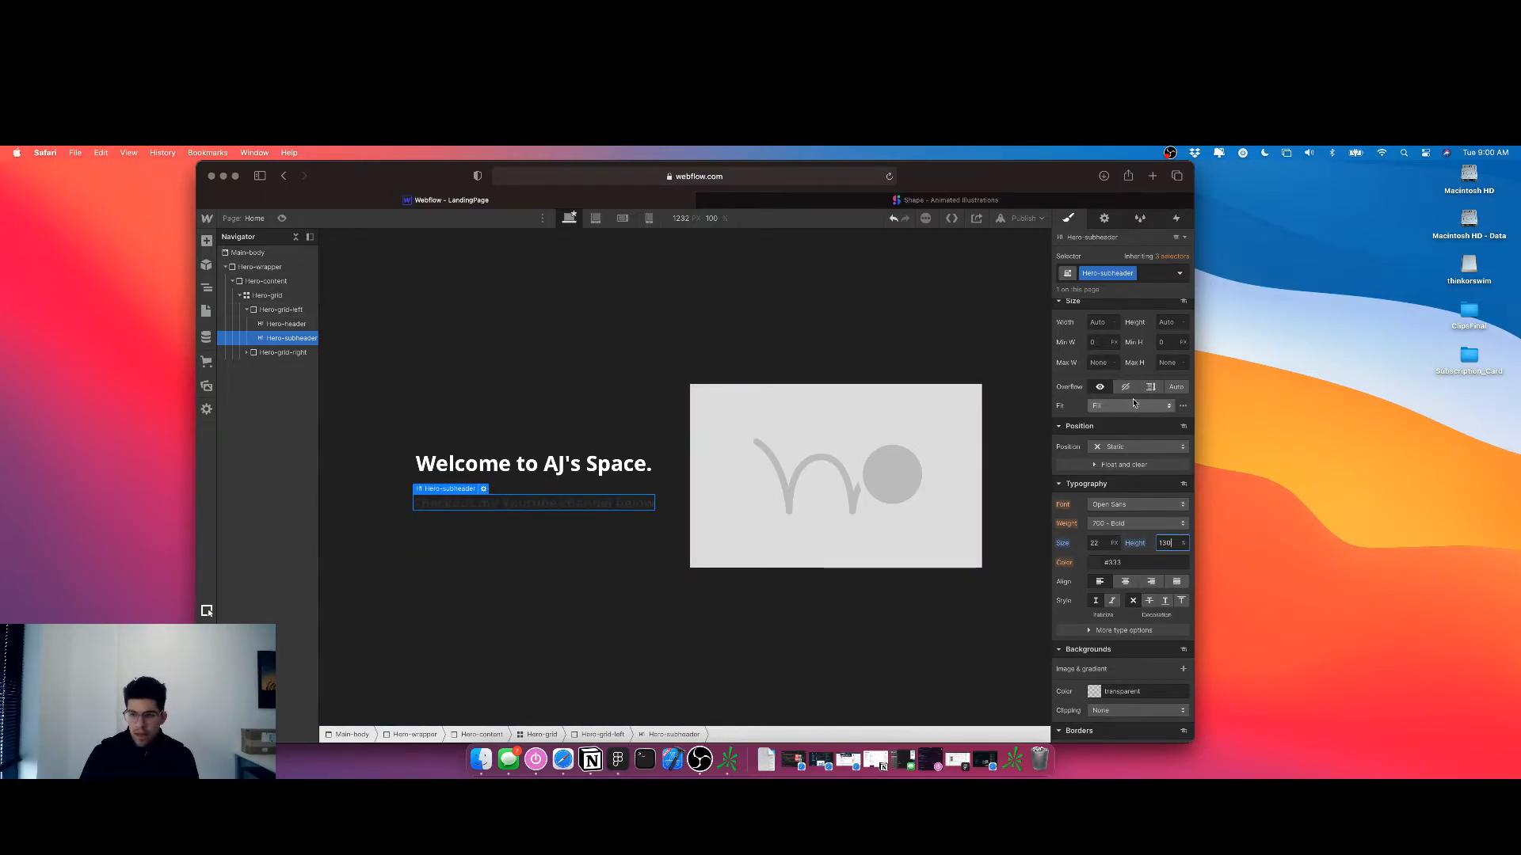
Set the Hero-subheader's top margin to 0
scroll(1124, 404, "up", 5)
left_click(1122, 426)
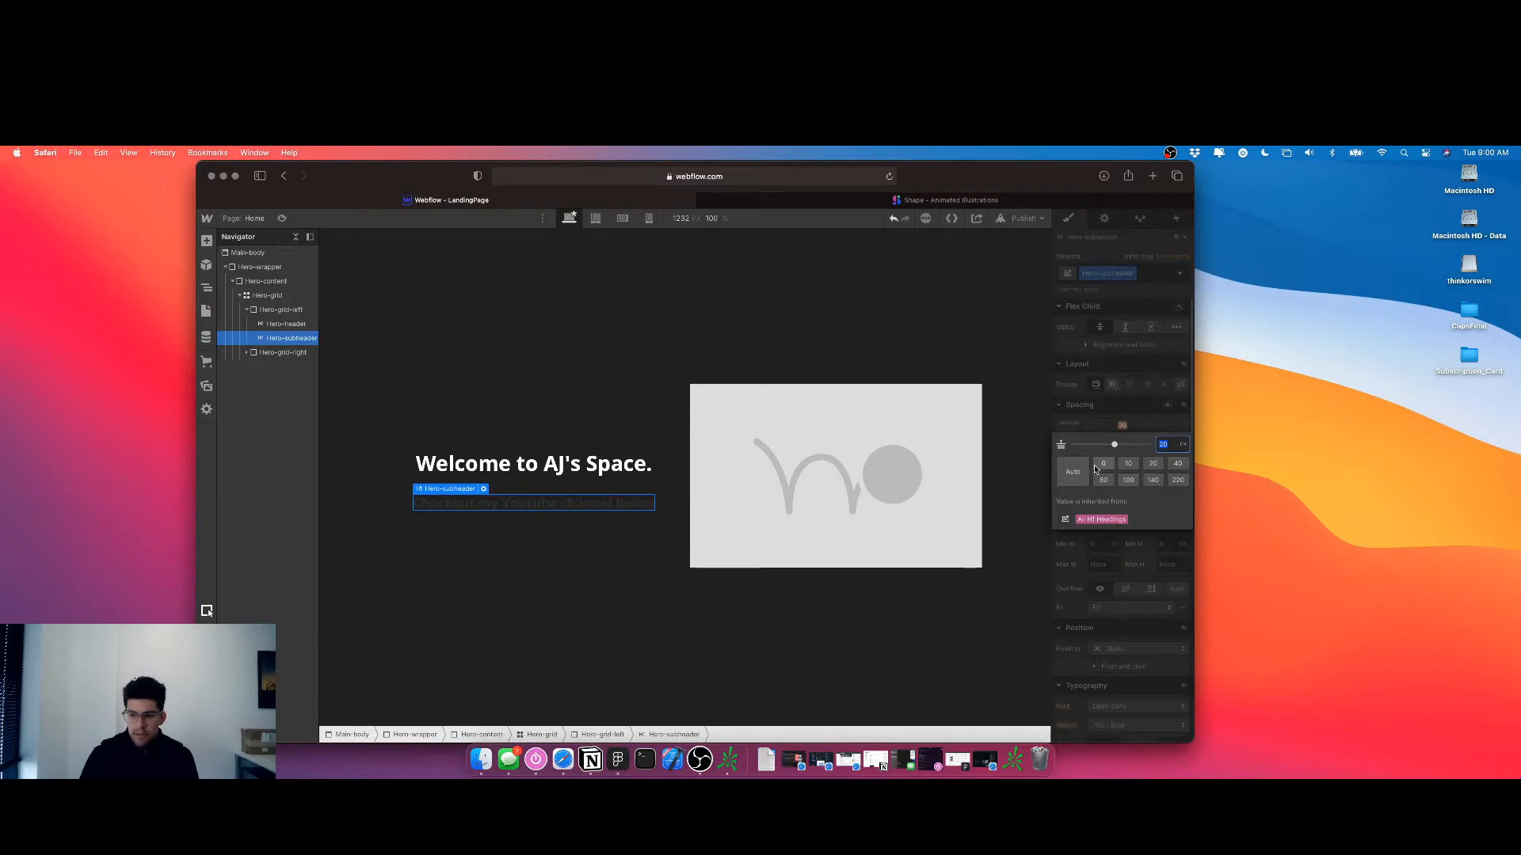
left_click(537, 471)
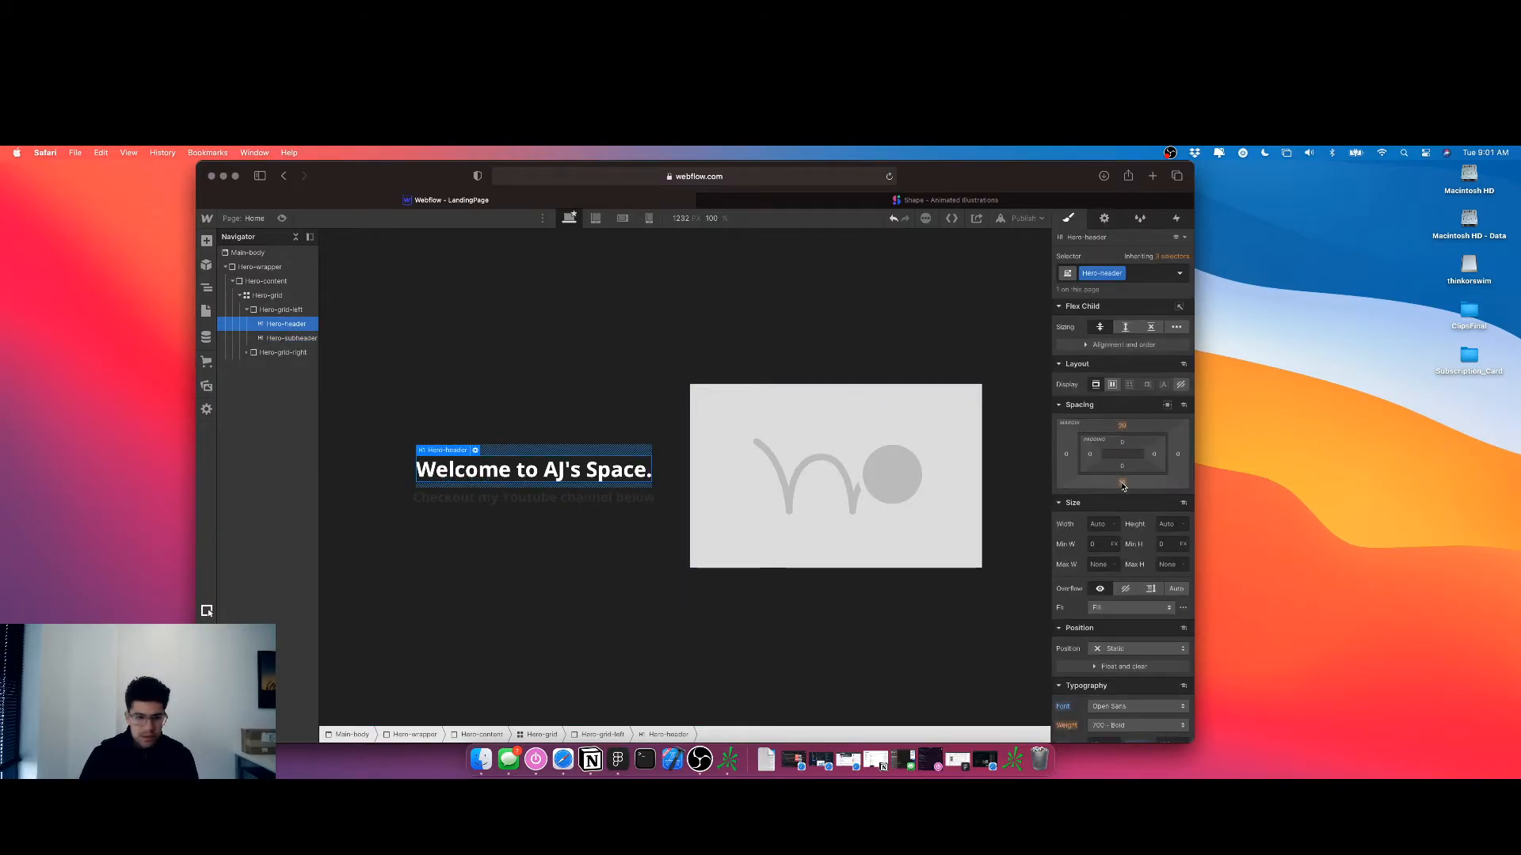
left_click(575, 501)
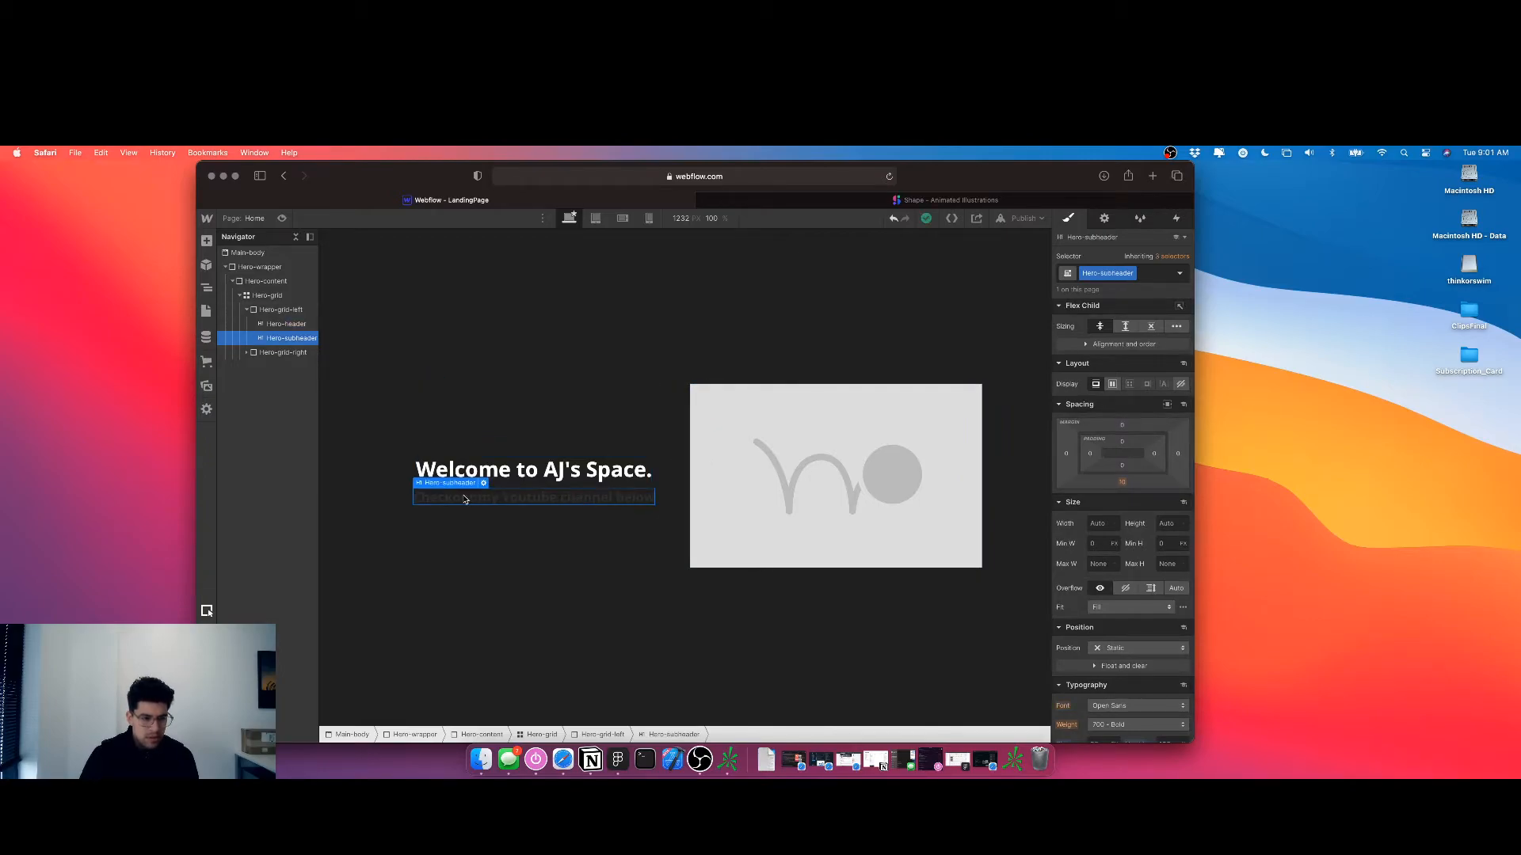
Try to shift the Hero-subheader sideways with a left margin of 3 px
left_click(1065, 455)
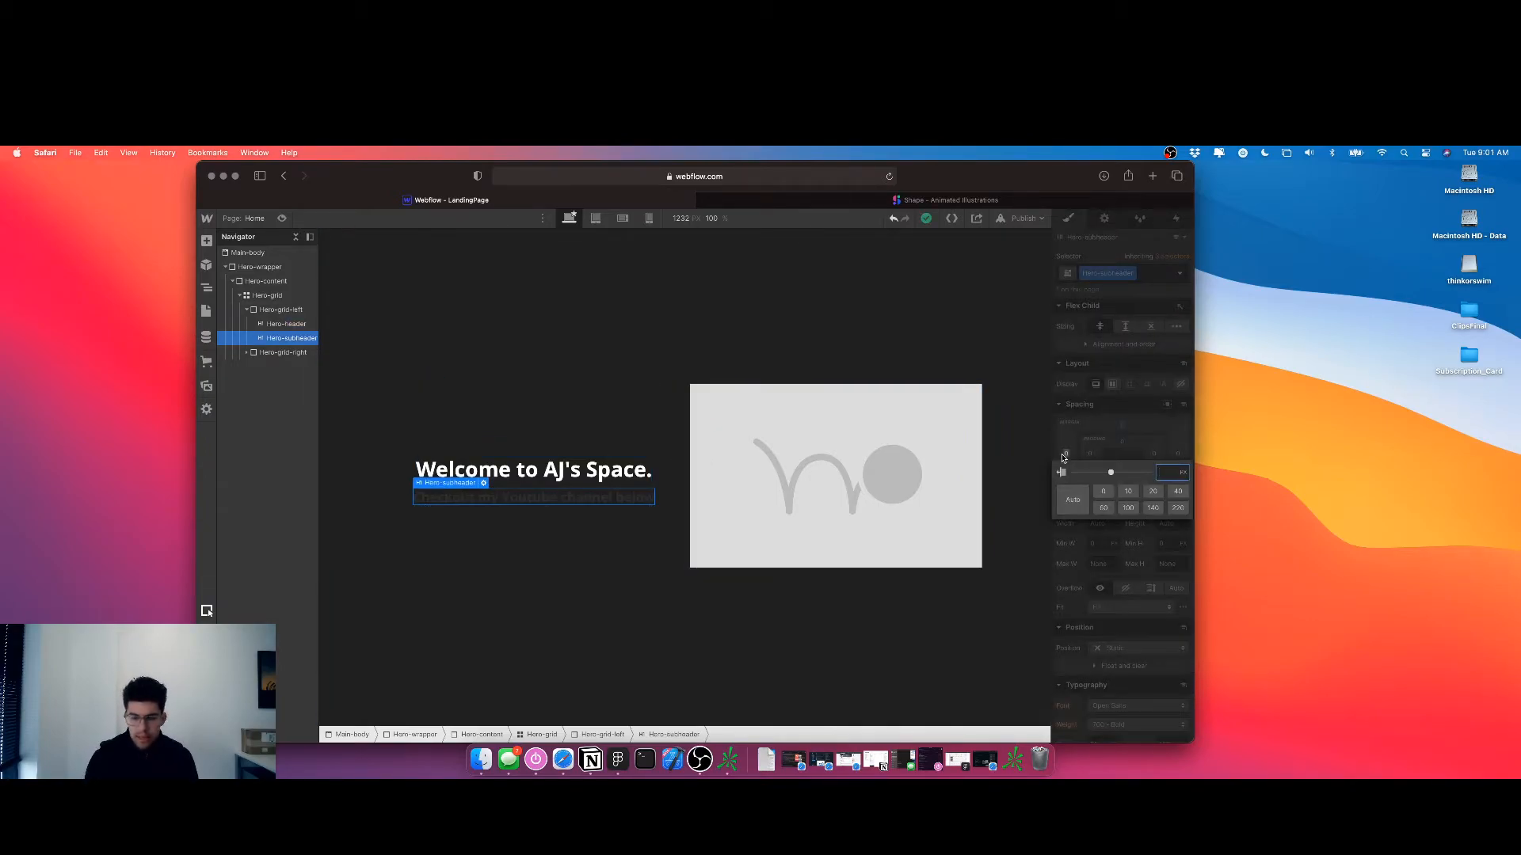
type("3")
key("Return")
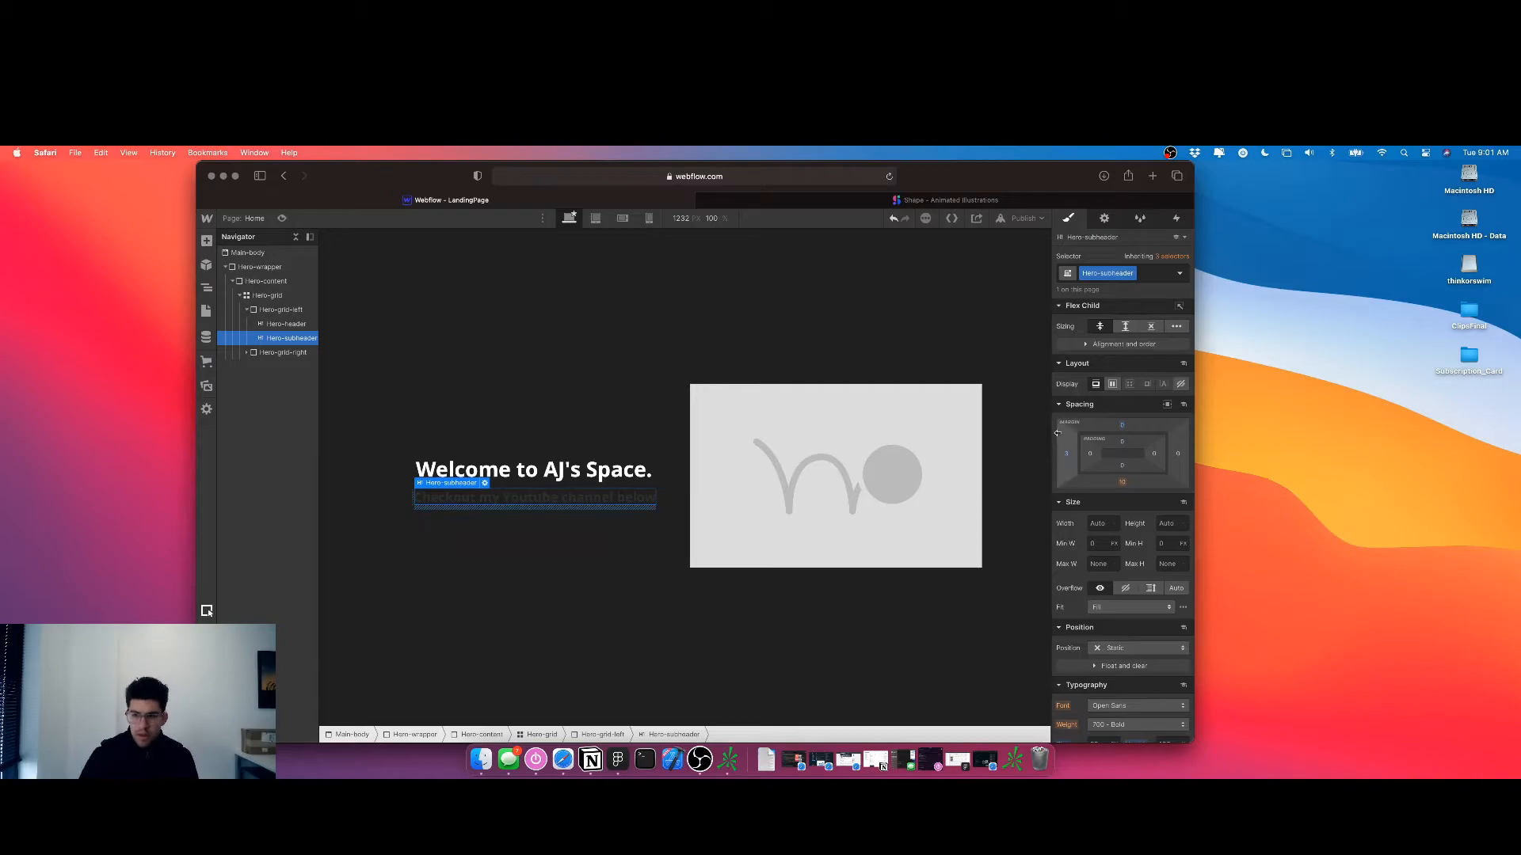
left_click(1066, 455)
key("Return")
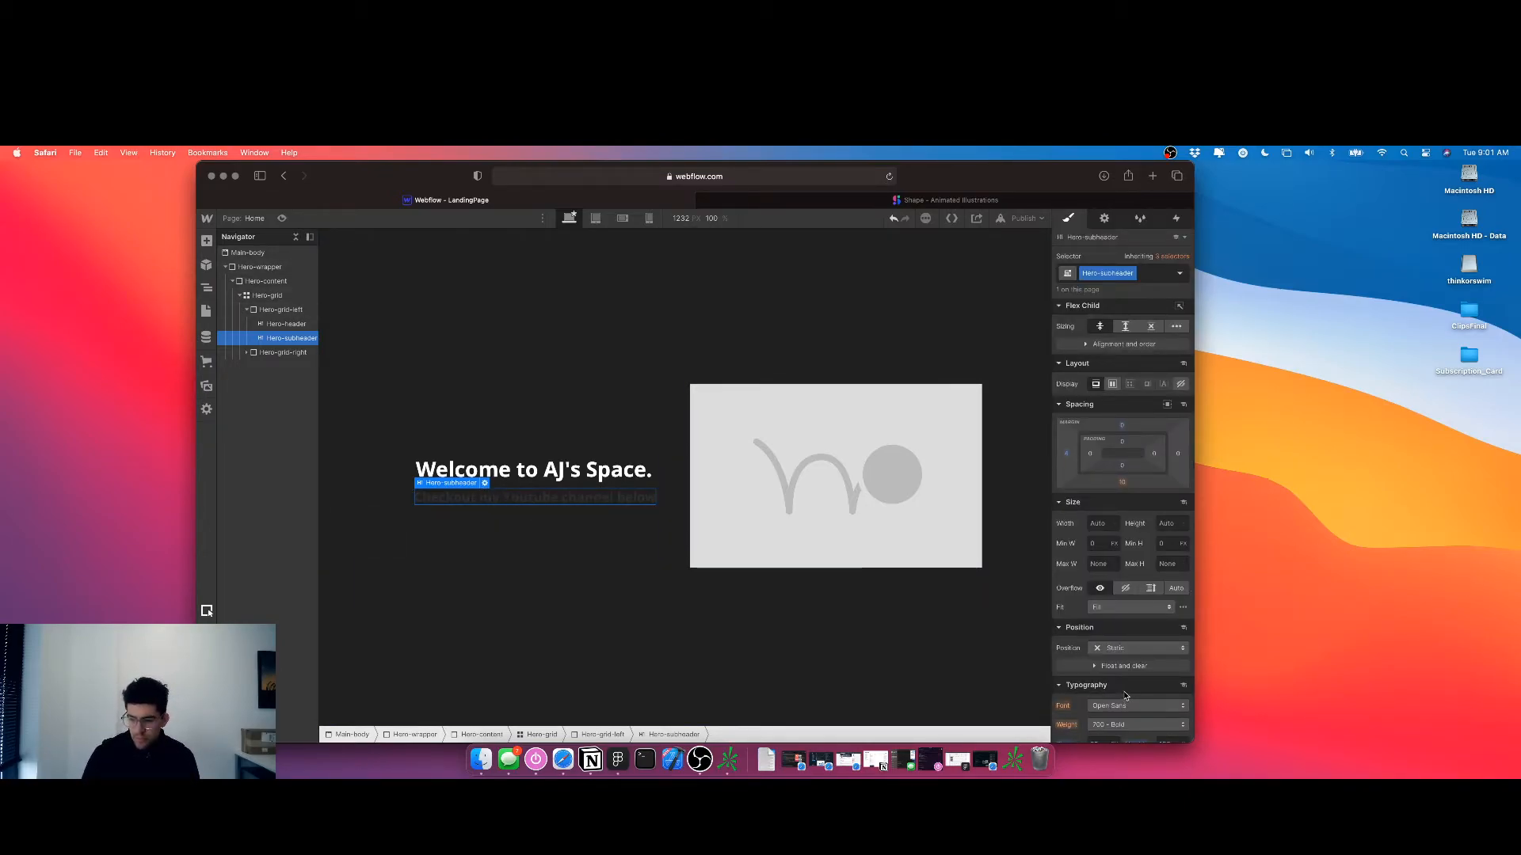
Set the Hero-subheader's text color to white
scroll(1074, 600, "down", 3)
left_click(1097, 642)
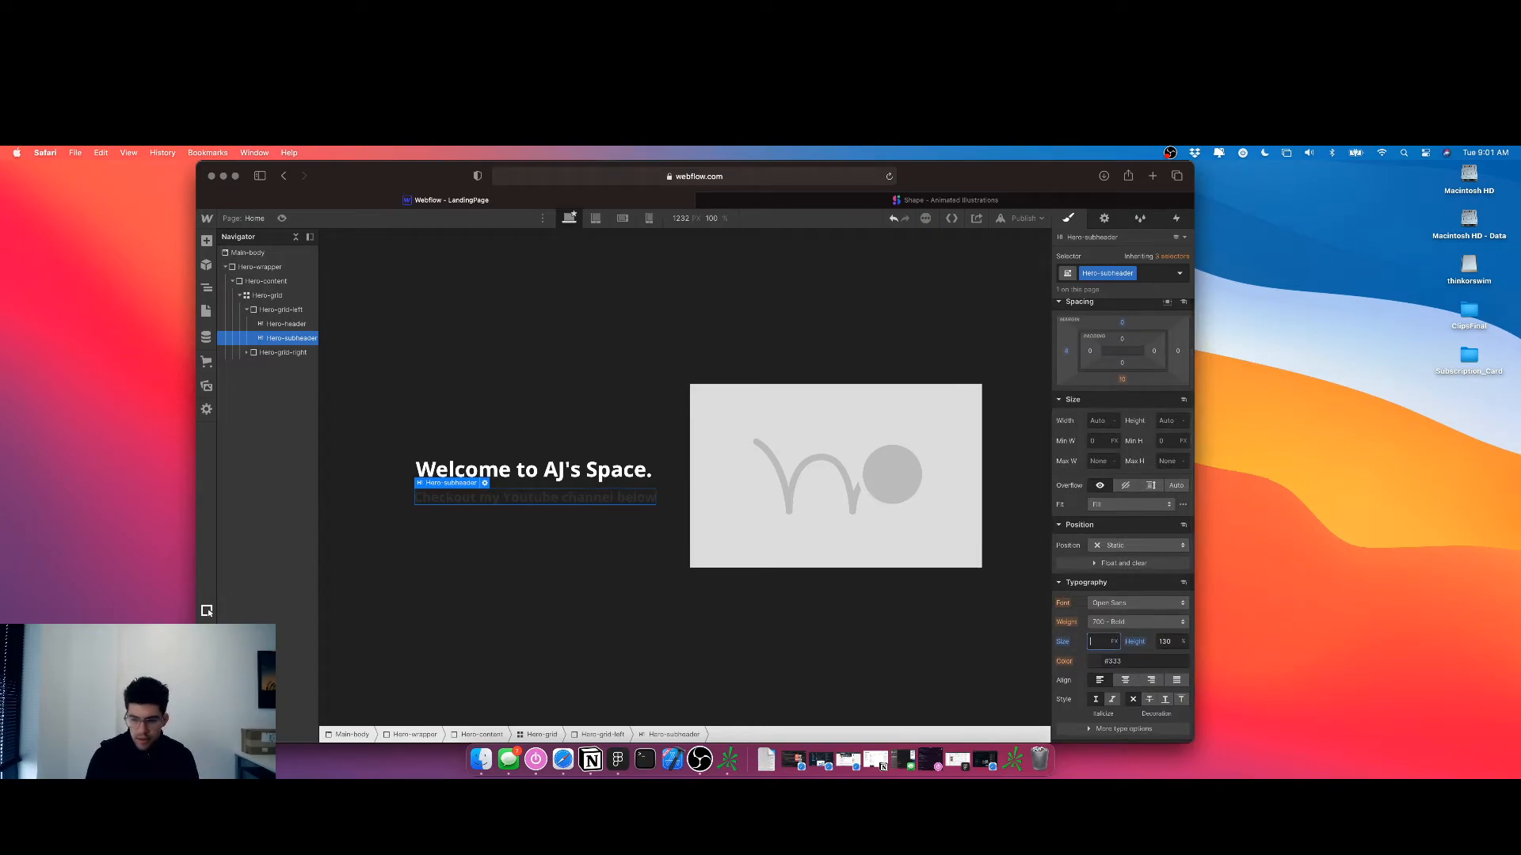
key("Tab")
key("Tab")
type("white")
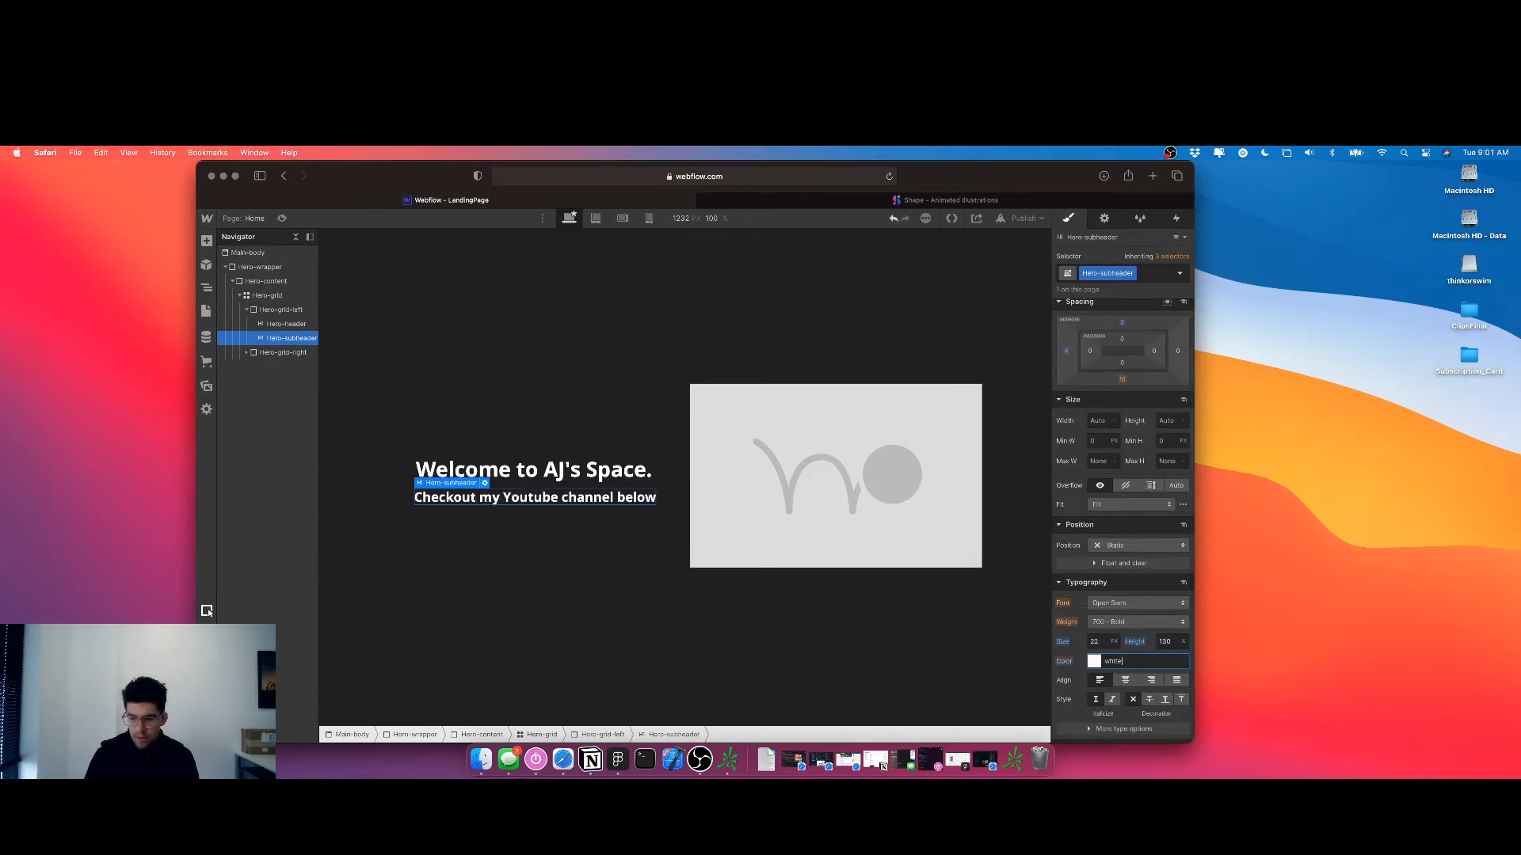
Change the Hero-subheader's font weight to 400 - Normal and set its left margin to 0
left_click(1113, 623)
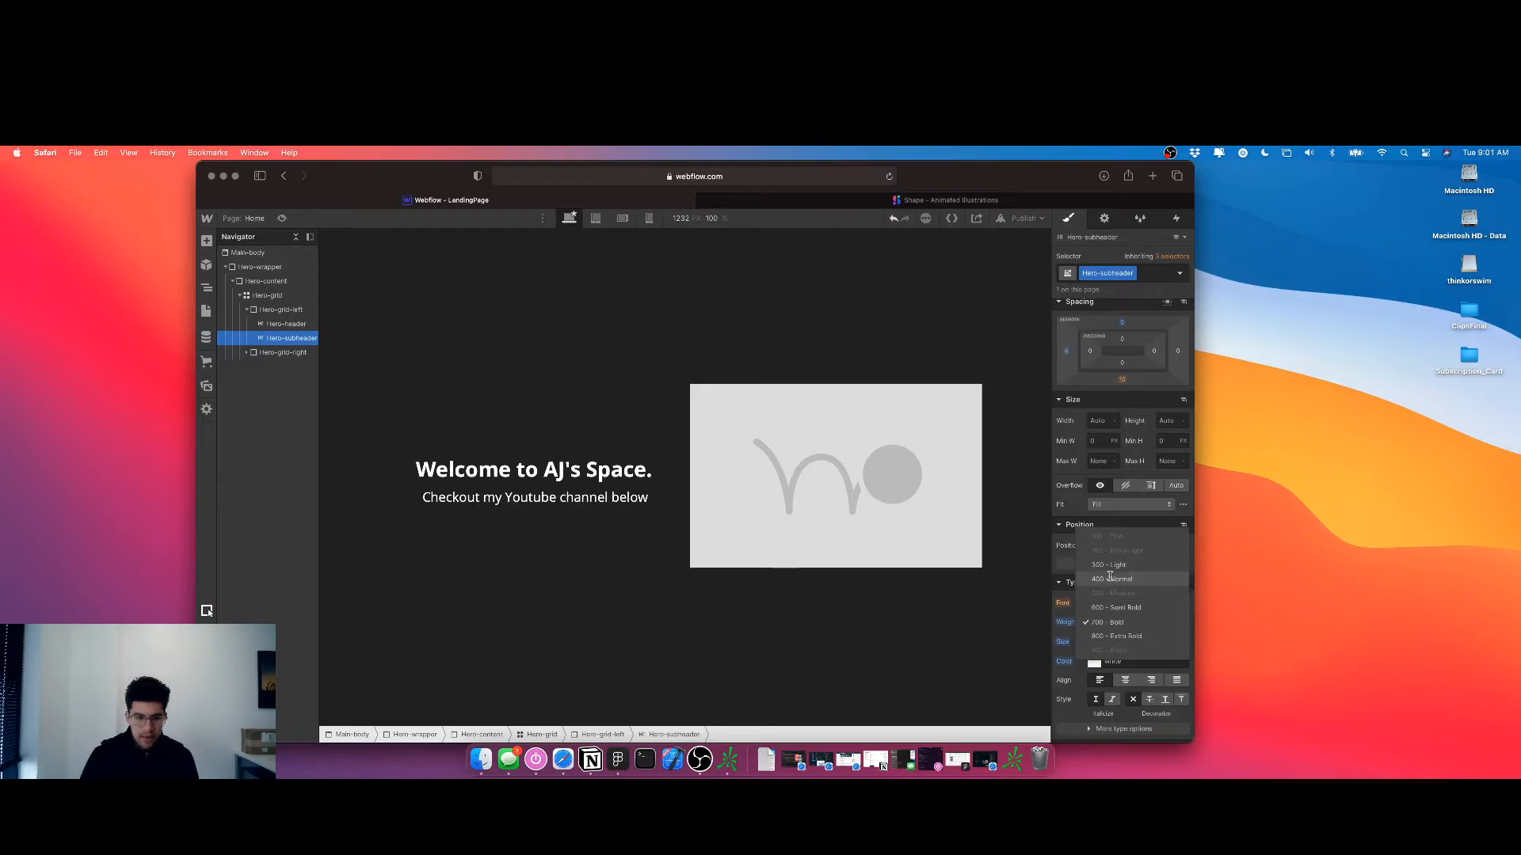
left_click(1111, 580)
left_click(1066, 351)
left_click(1103, 388)
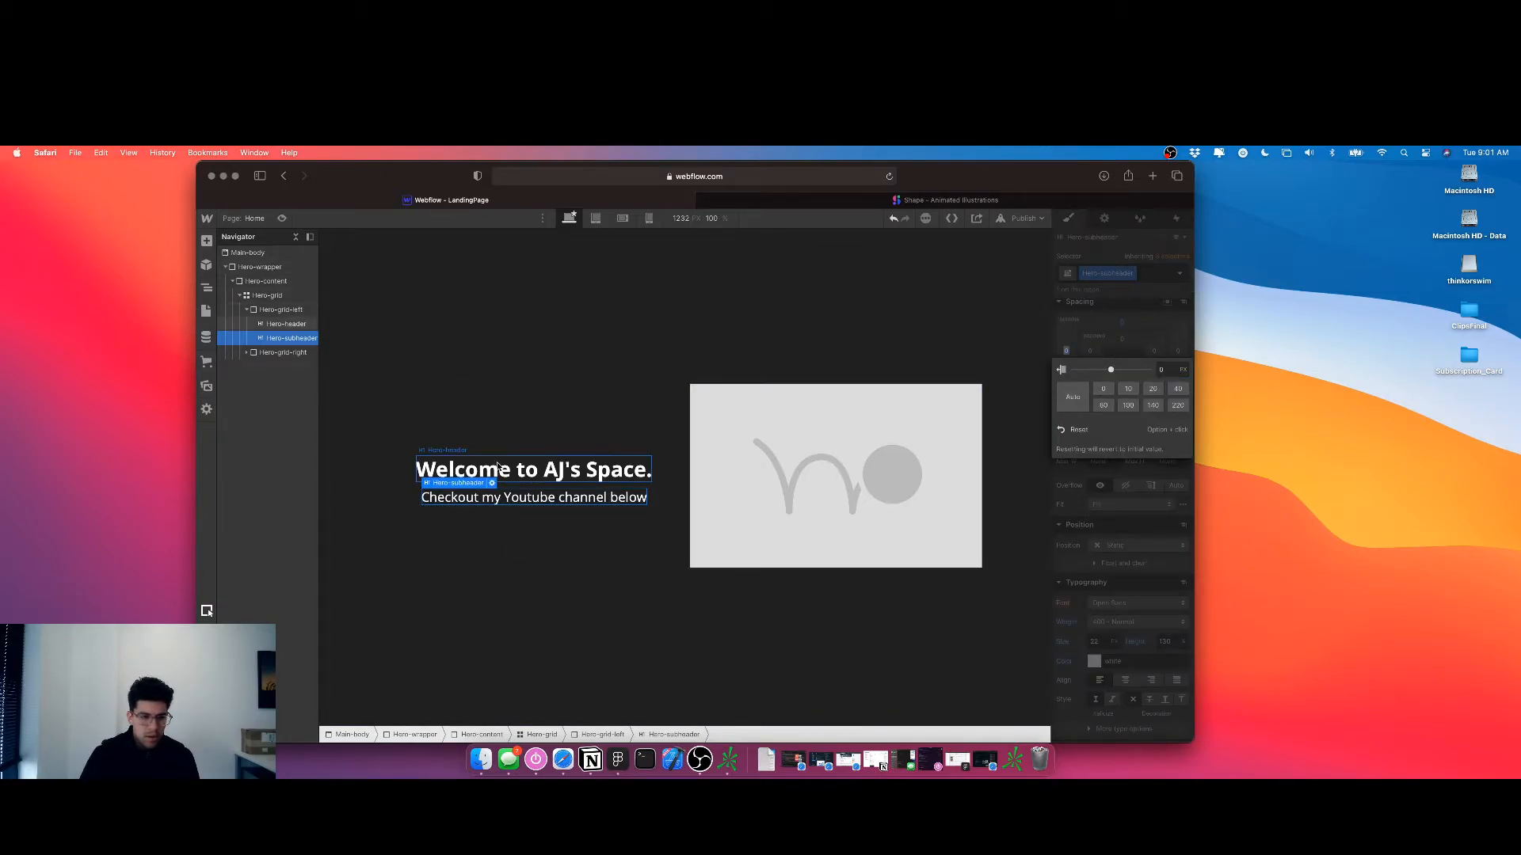
Align the contents of Hero-grid-left to the start and set its left padding to 5%
left_click(507, 432)
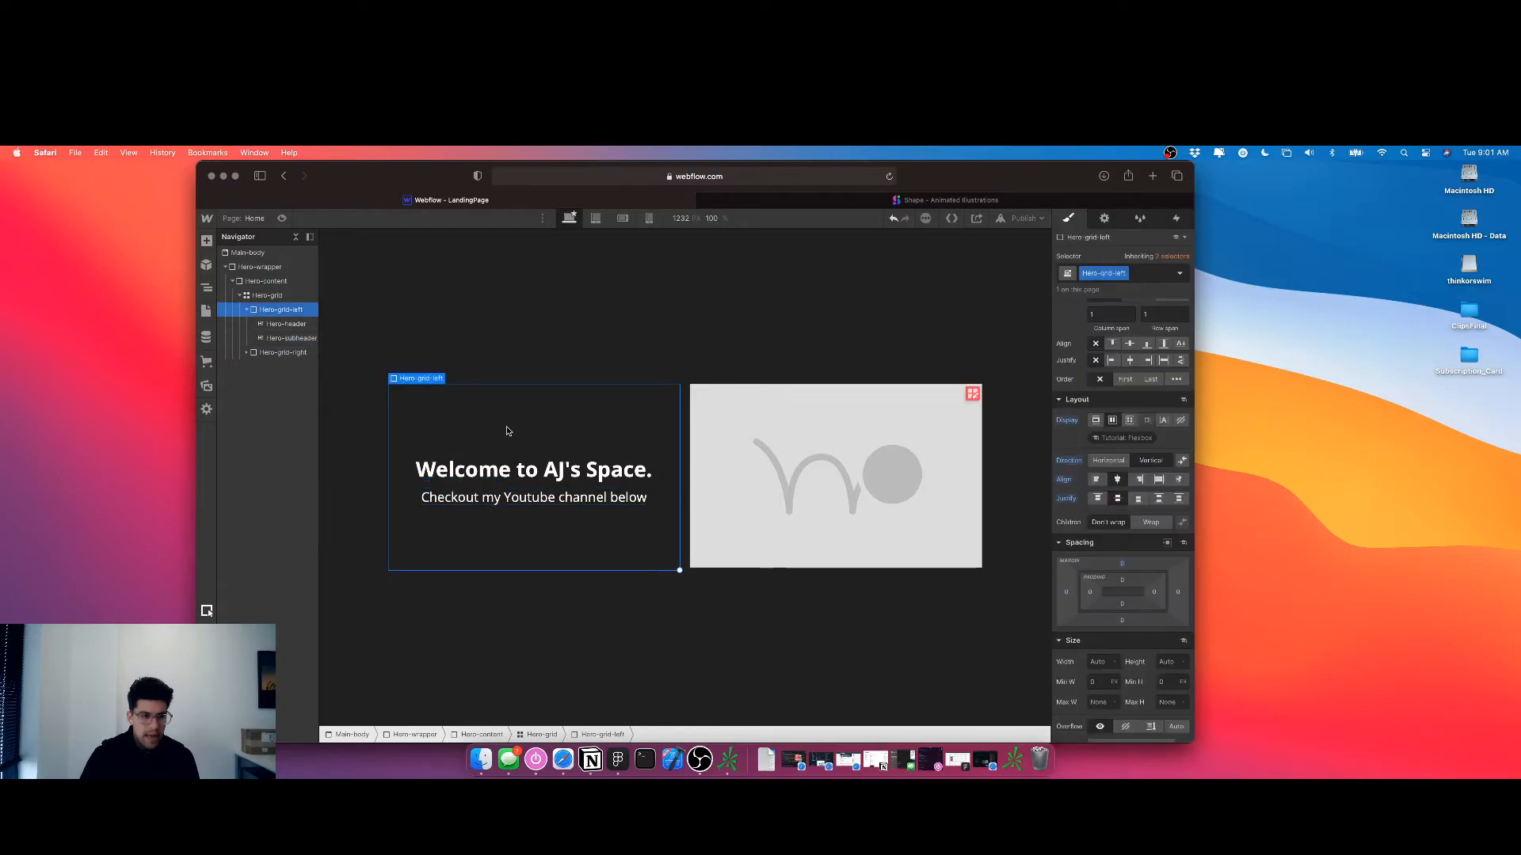
left_click(1096, 479)
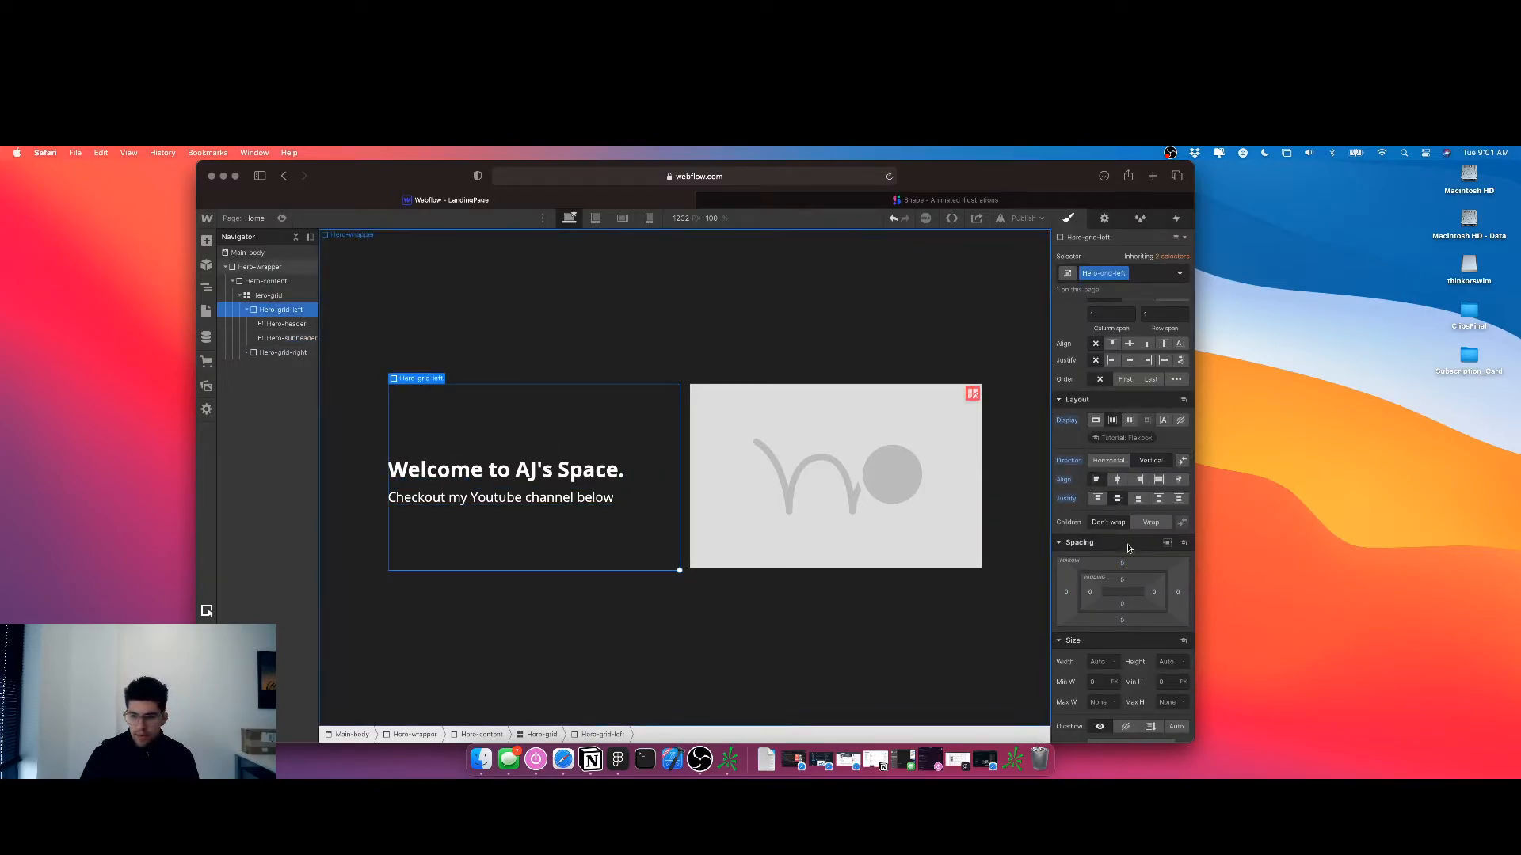
left_click(1091, 595)
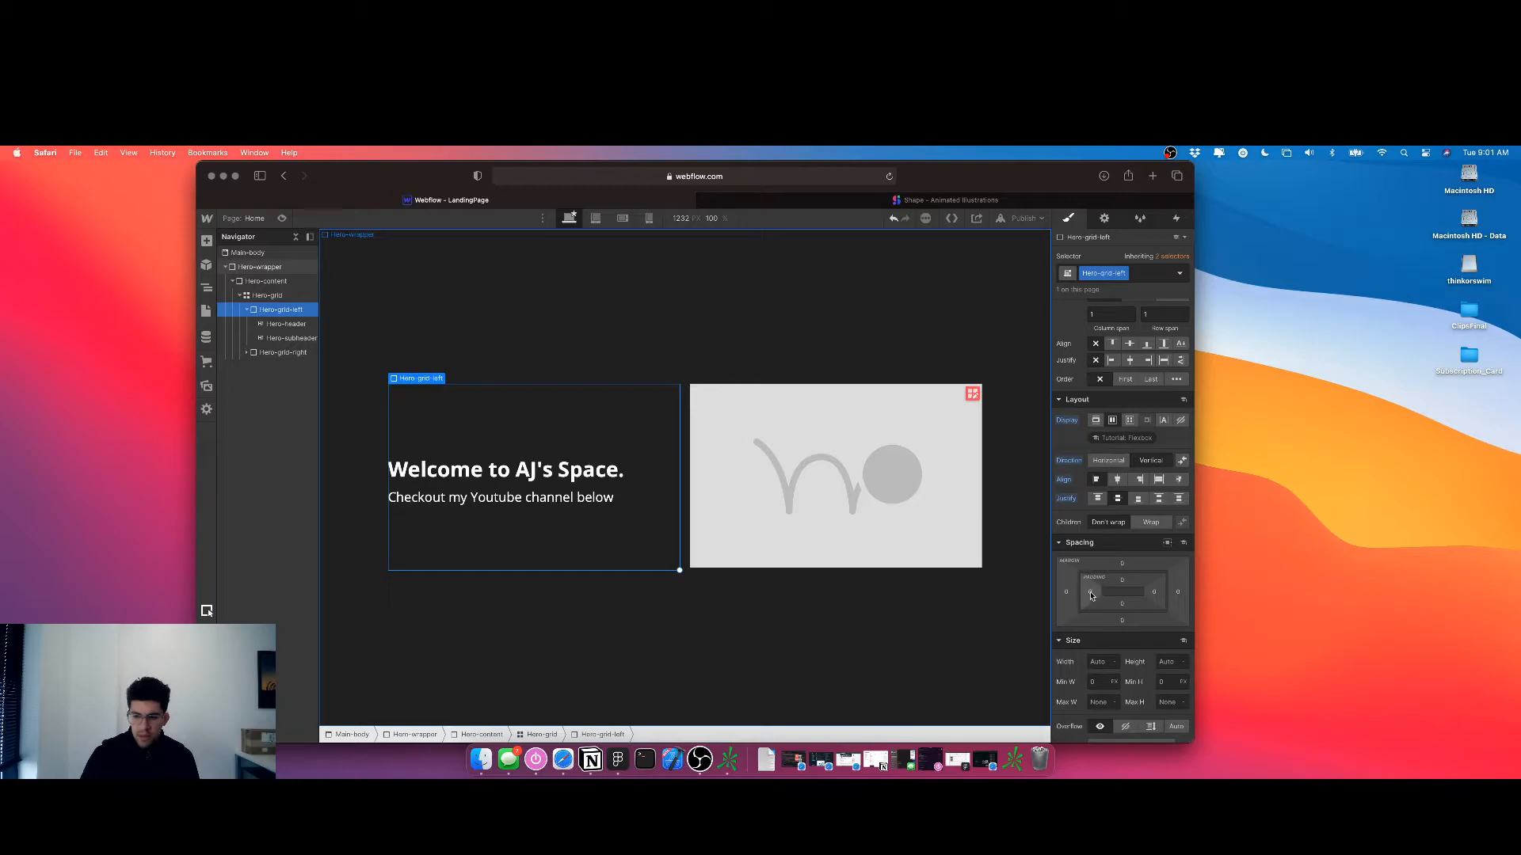
type("4%")
key("Return")
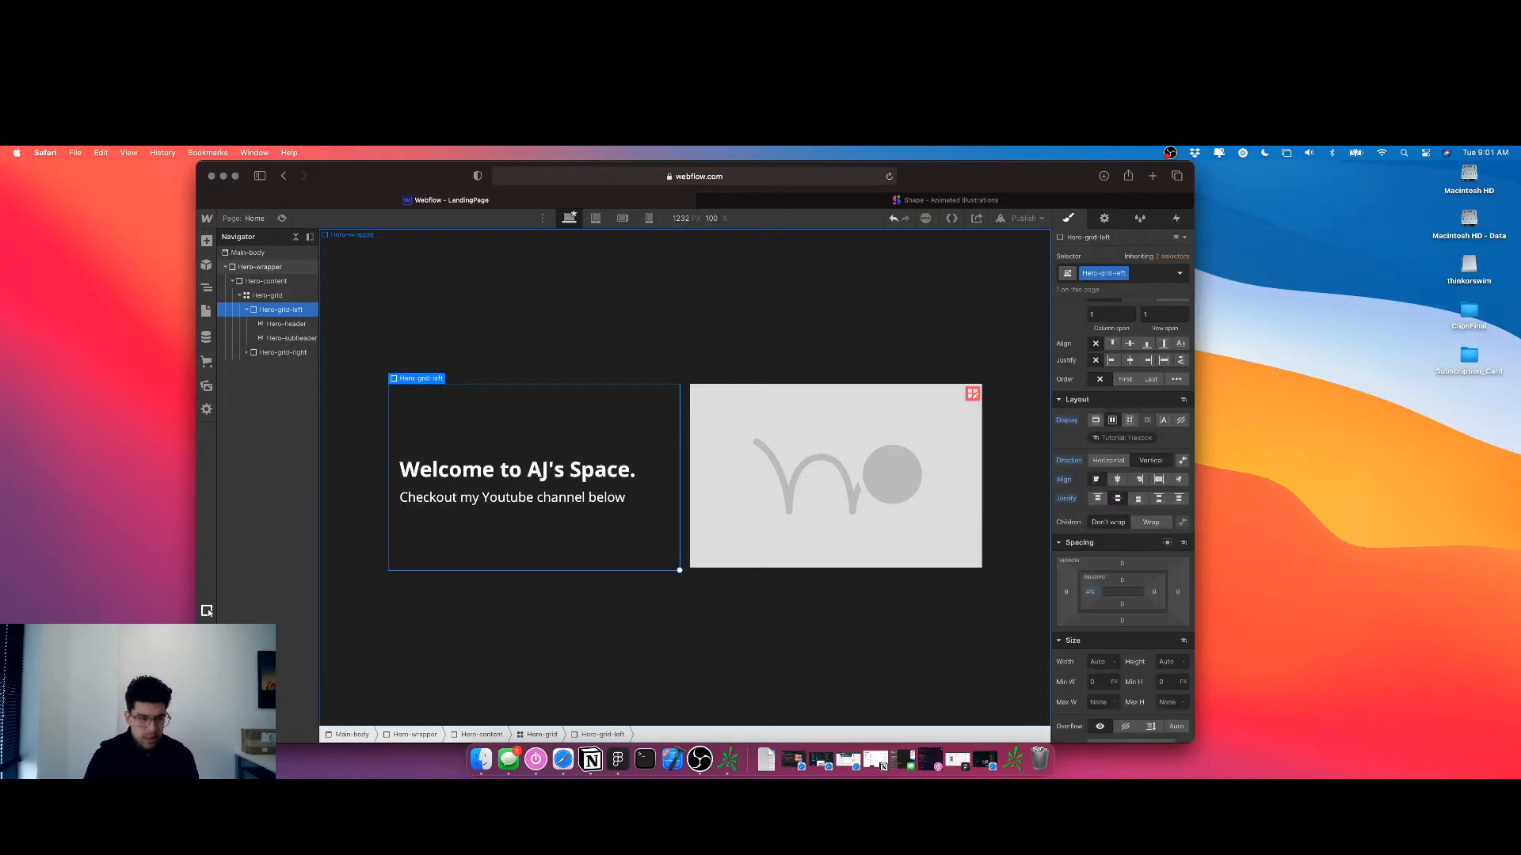
left_click(1089, 594)
type("5")
key("Return")
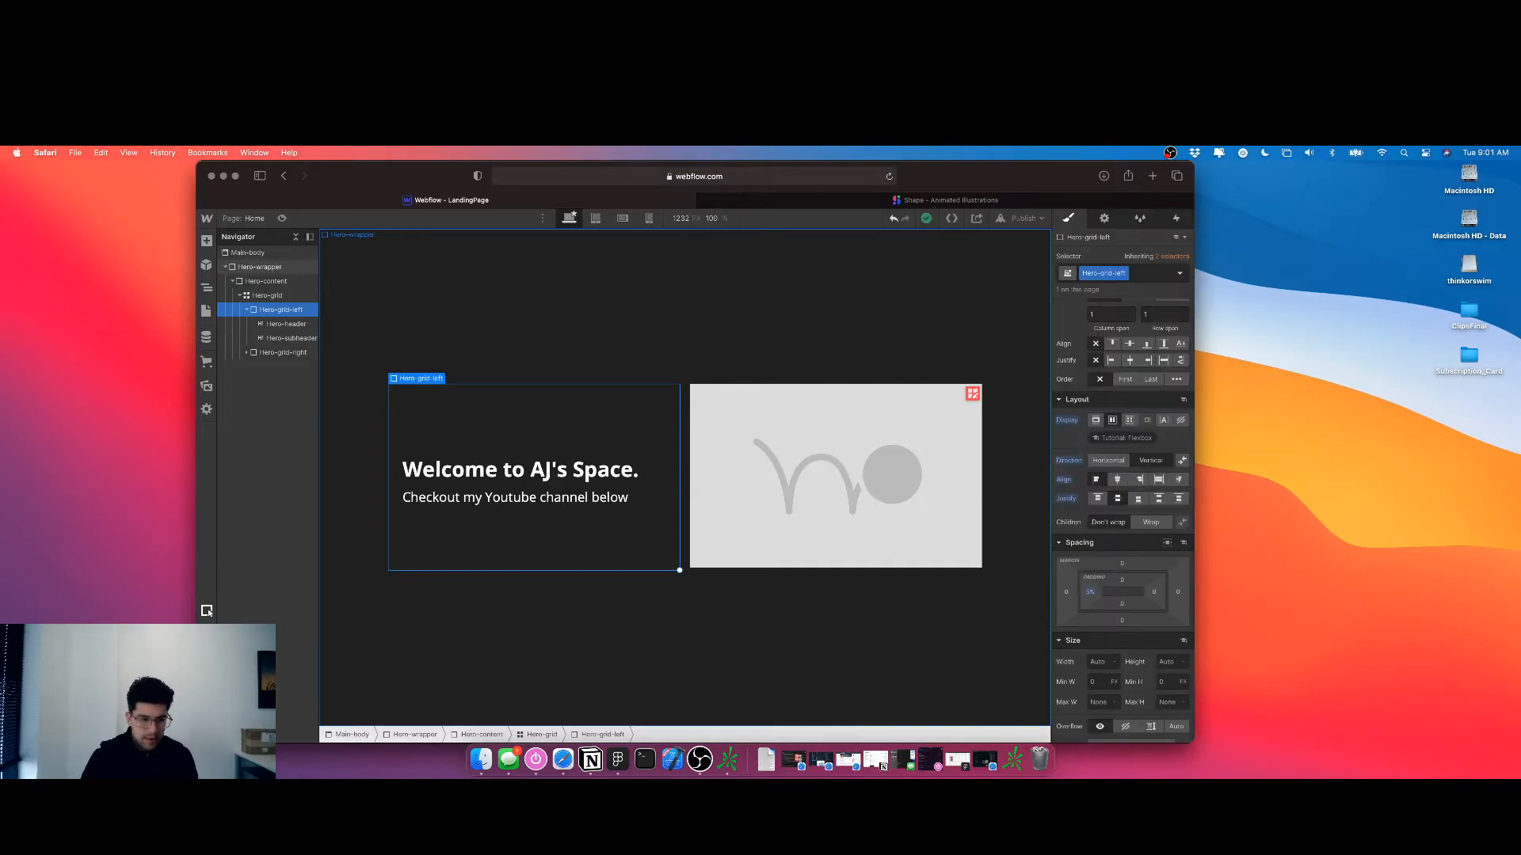
Set the Hero-header's bottom margin to 5 px
left_click(555, 469)
left_click(1121, 380)
type("5")
key("Return")
left_click(545, 497)
Wrap the words after "Welcome to" in the Hero-header with a span
left_click(562, 475)
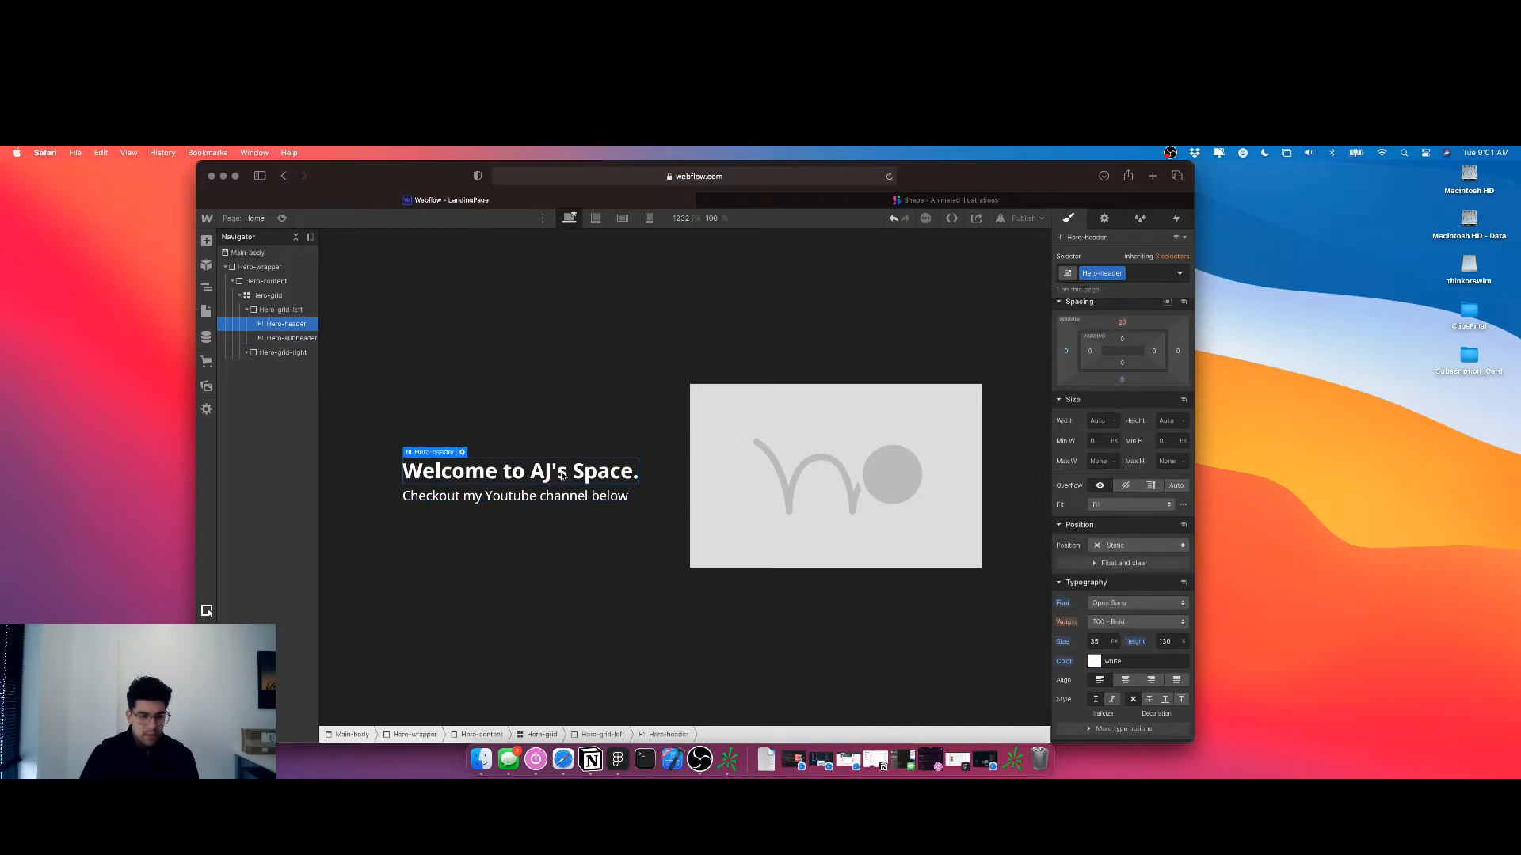
double_click(564, 474)
left_click_drag(534, 472, 638, 470)
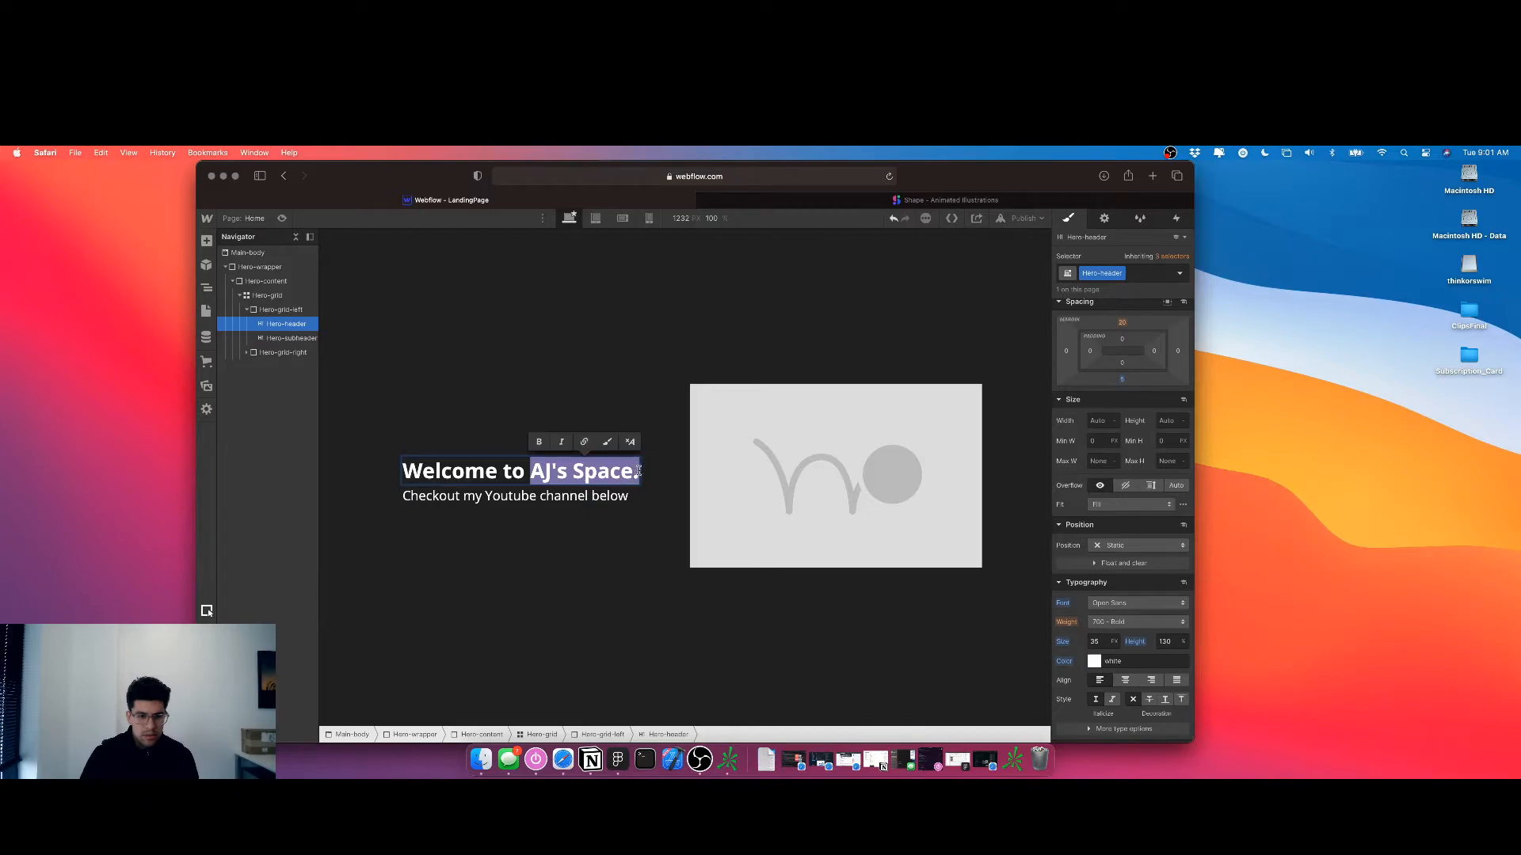
left_click(606, 442)
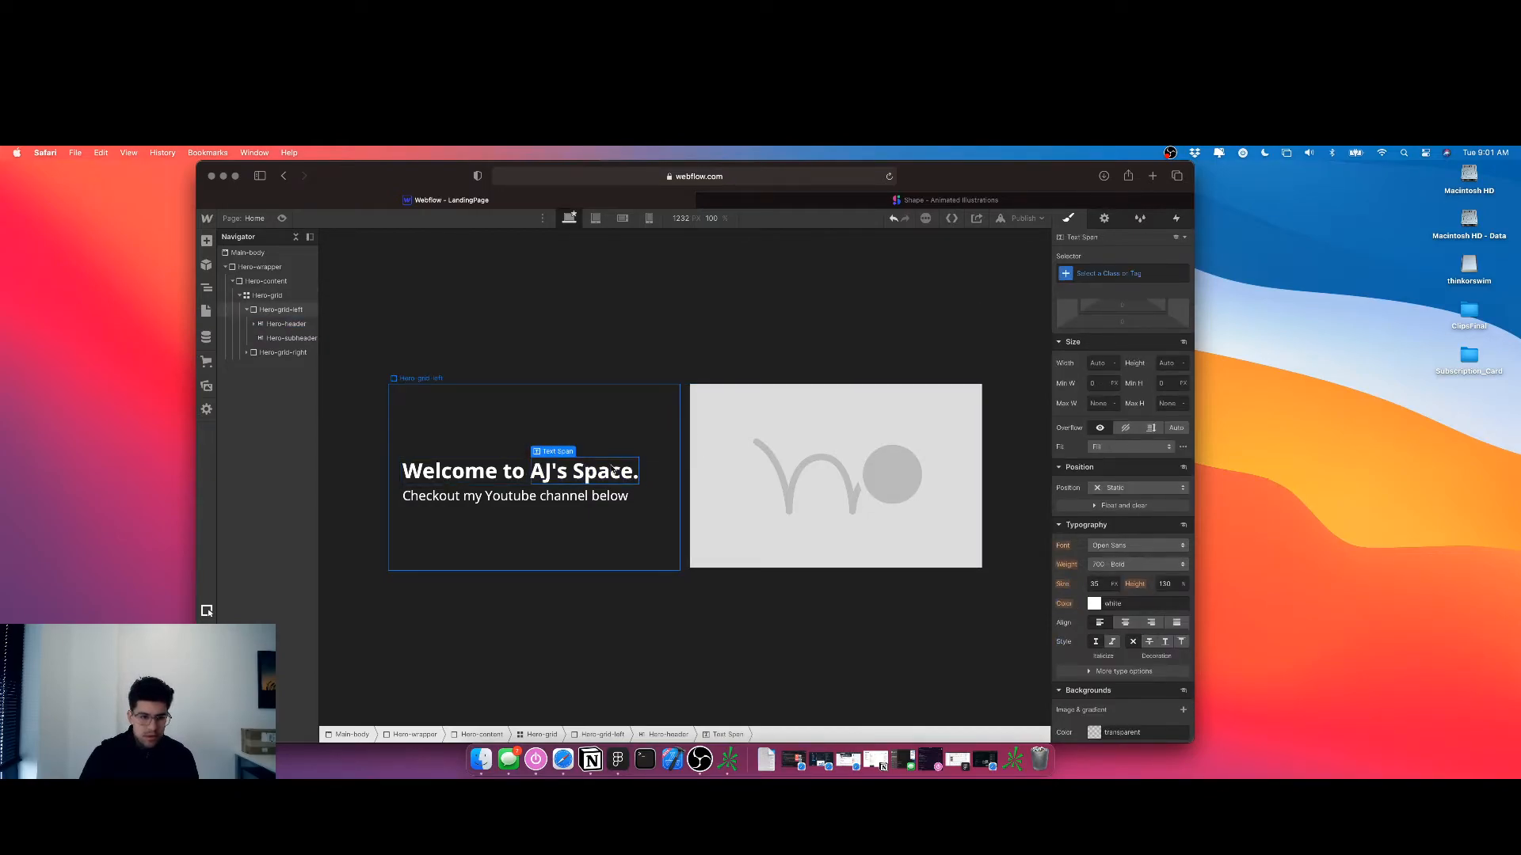
Give the new text span in the Hero-header the class name Hero-span
left_click(1117, 273)
type("Hewro-")
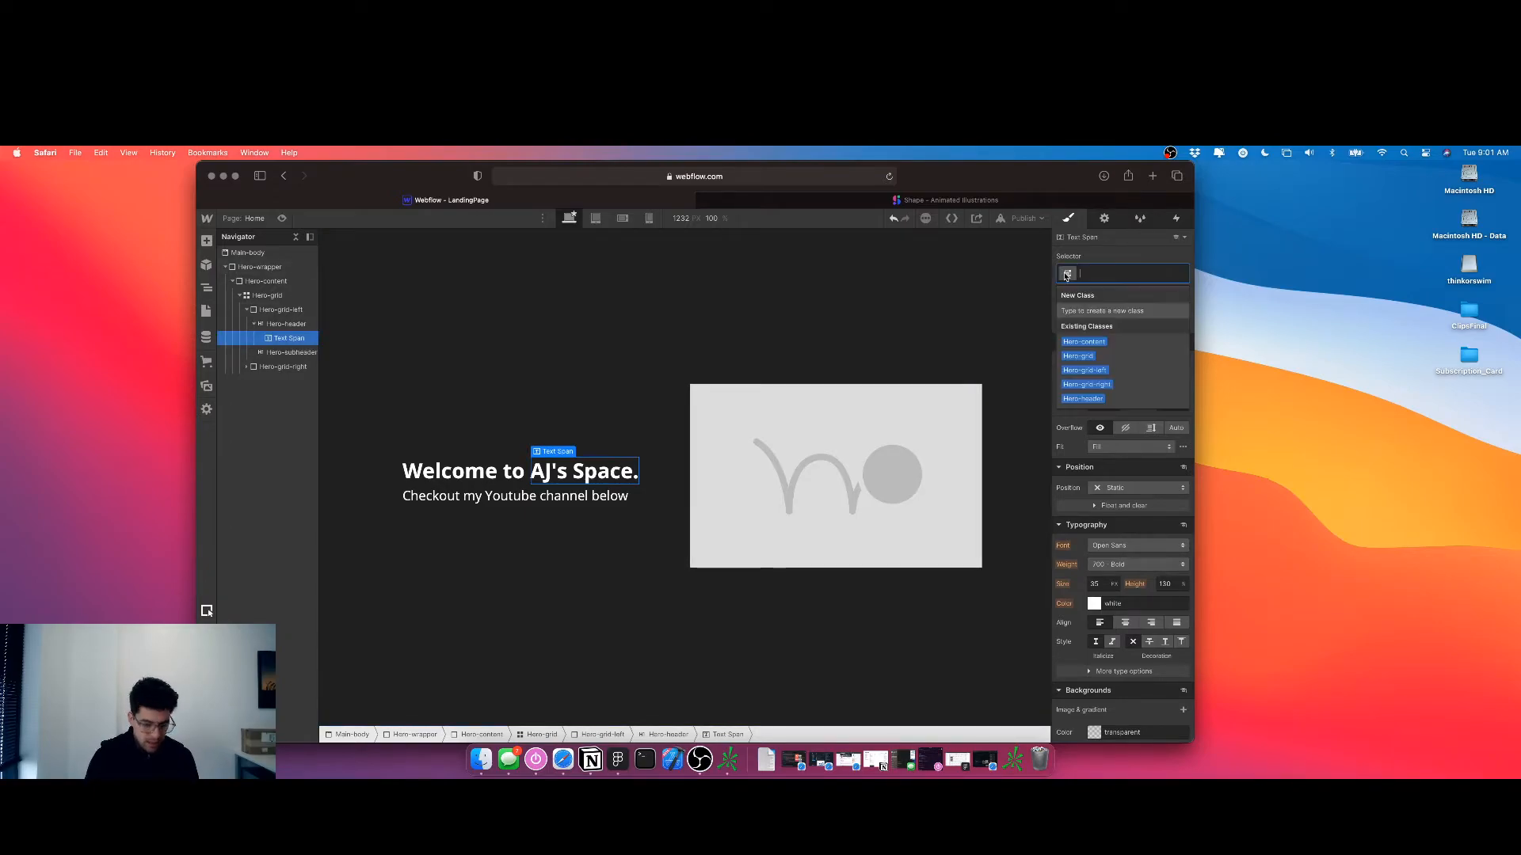
key("BackSpace")
key("BackSpace")
key("BackSpace")
key("BackSpace")
type("ro0sp")
key("BackSpace")
key("BackSpace")
key("BackSpace")
type("-sp")
key("Return")
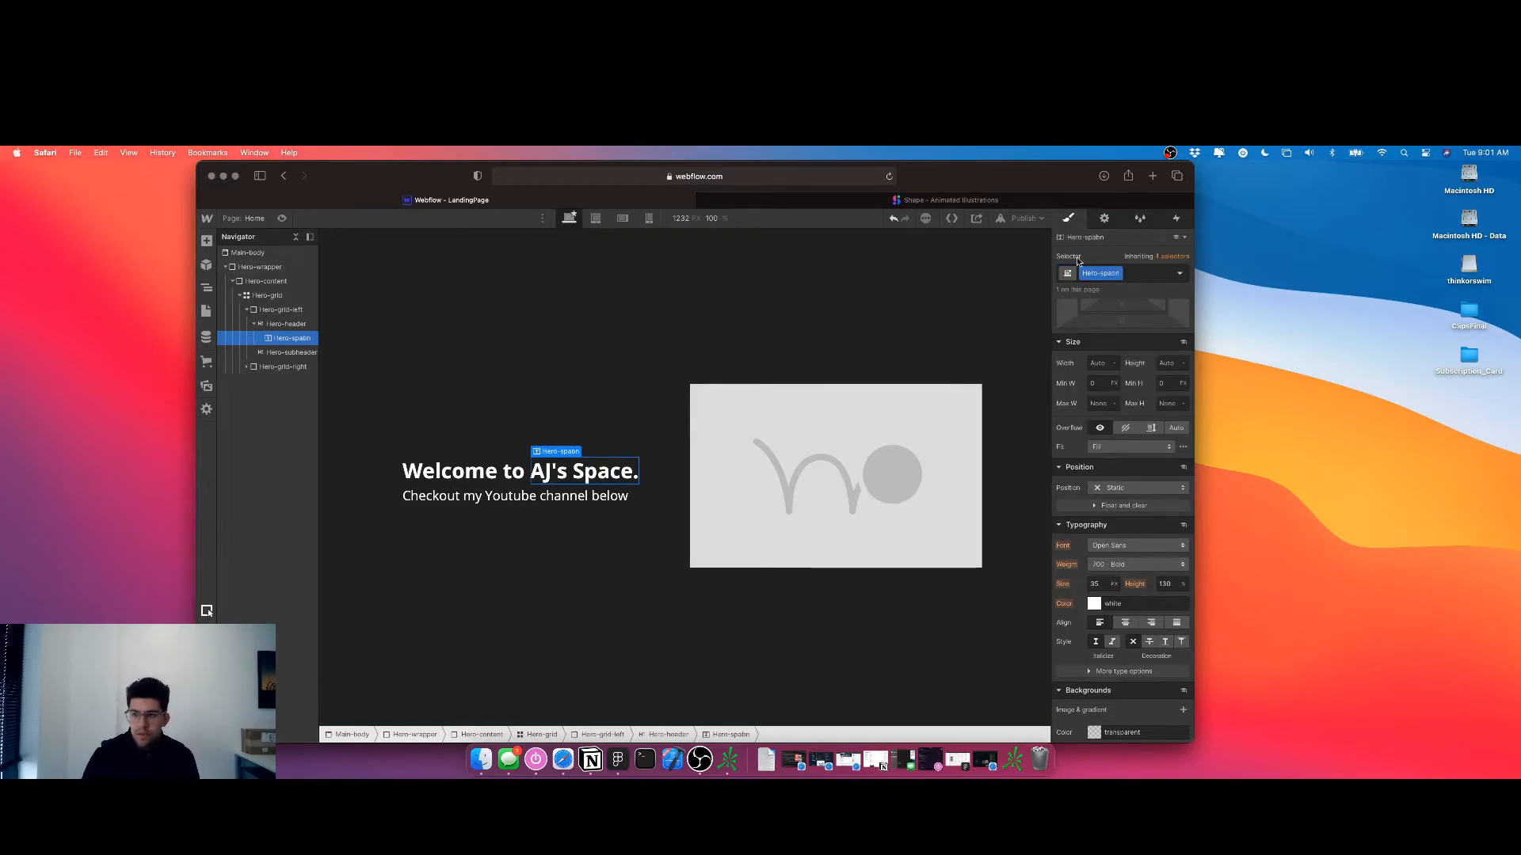
key("BackSpace")
type("n")
key("Return")
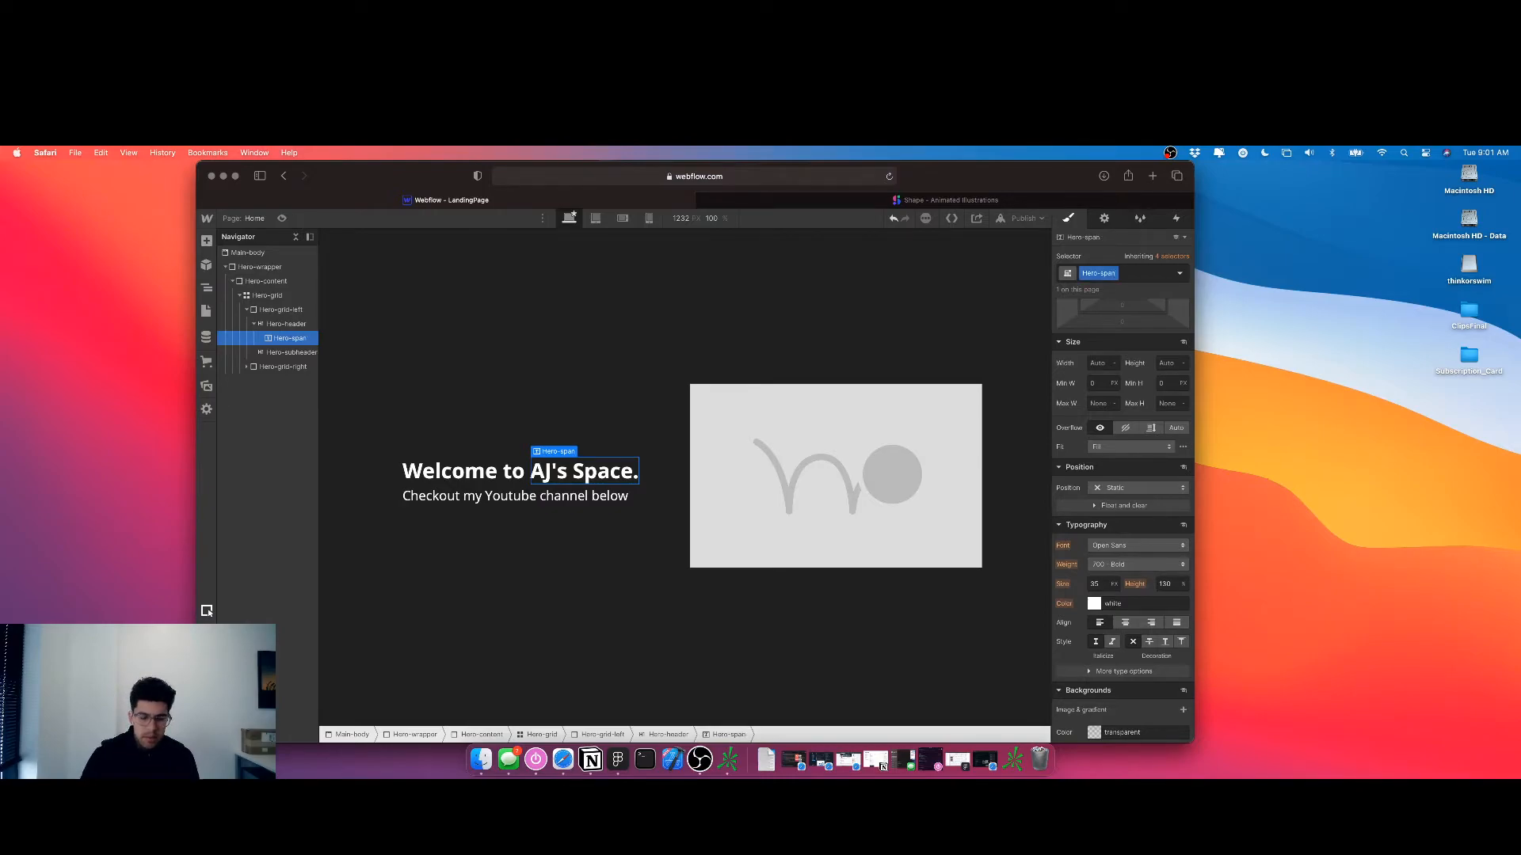
Set the Hero-span's text color to a bright magenta, #db2ee0
scroll(1106, 600, "down", 1)
left_click(1095, 578)
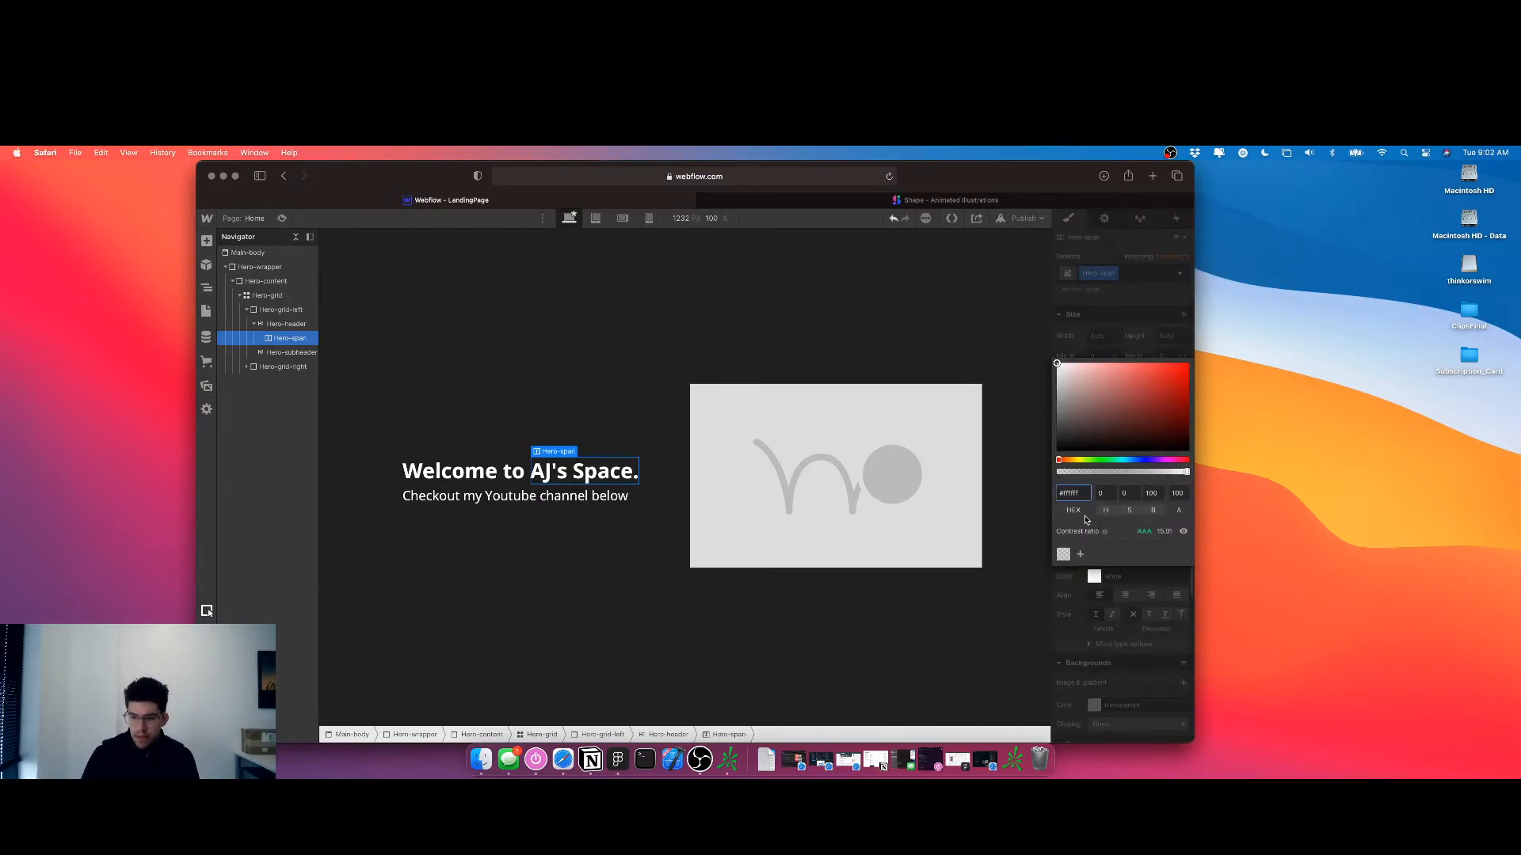
left_click_drag(1123, 375, 1143, 368)
left_click(1119, 459)
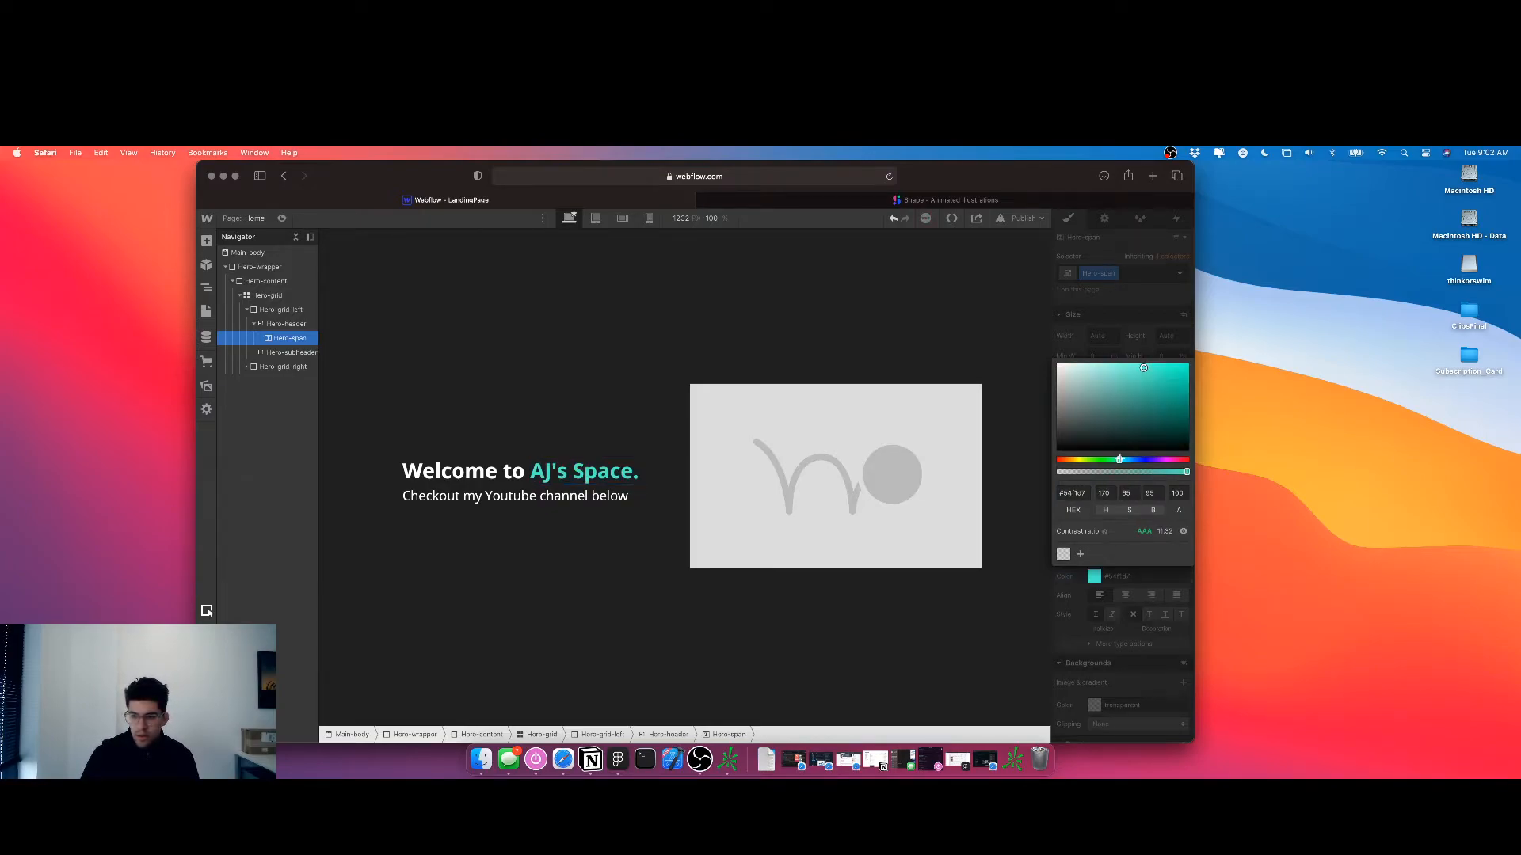
left_click_drag(1117, 460, 1146, 460)
left_click_drag(1143, 368, 1162, 374)
left_click_drag(1145, 459, 1162, 459)
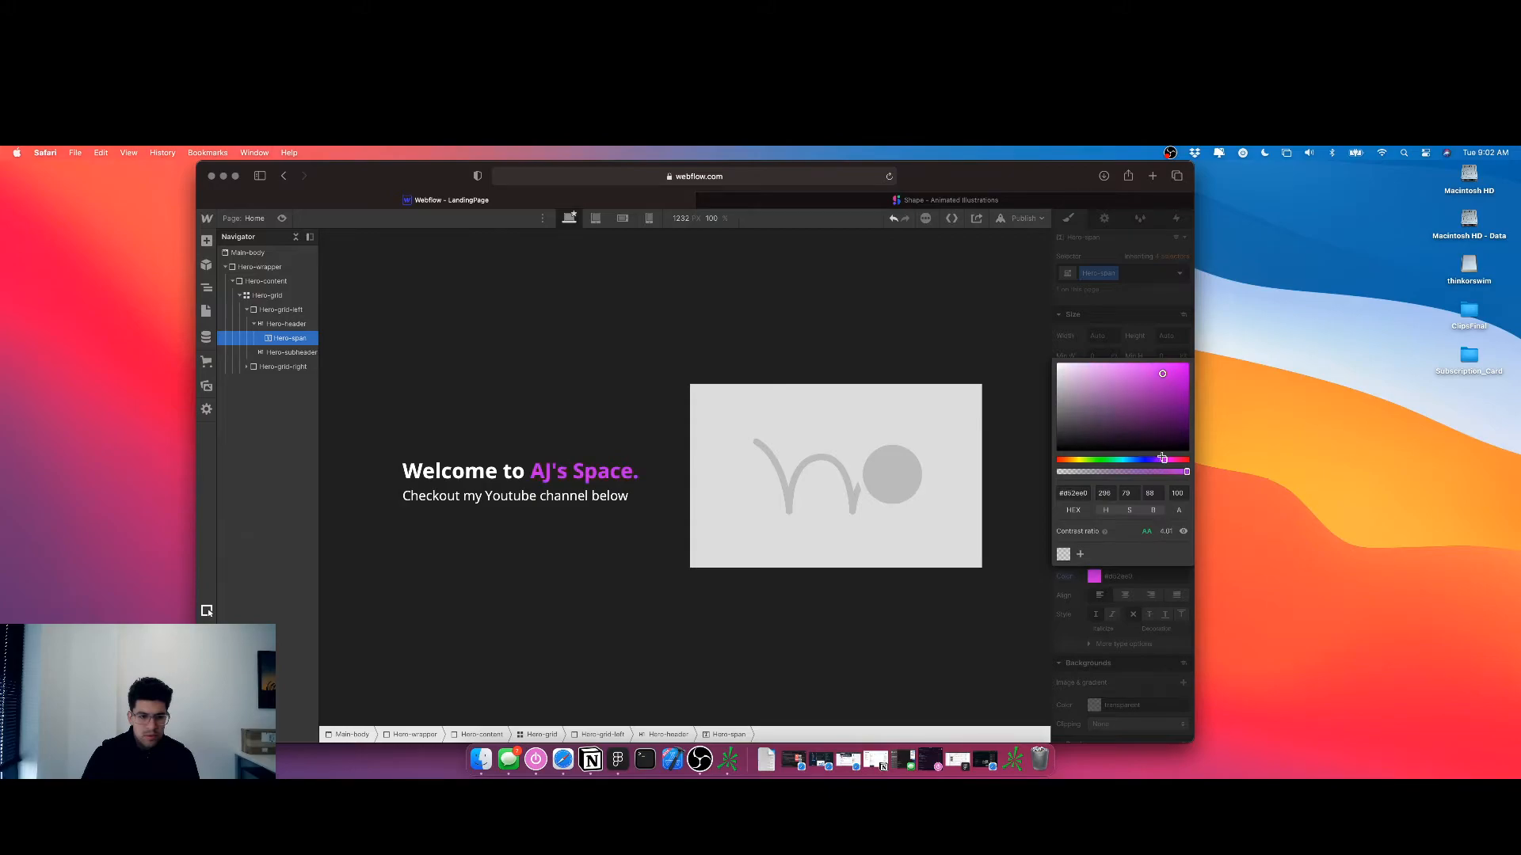
left_click(584, 554)
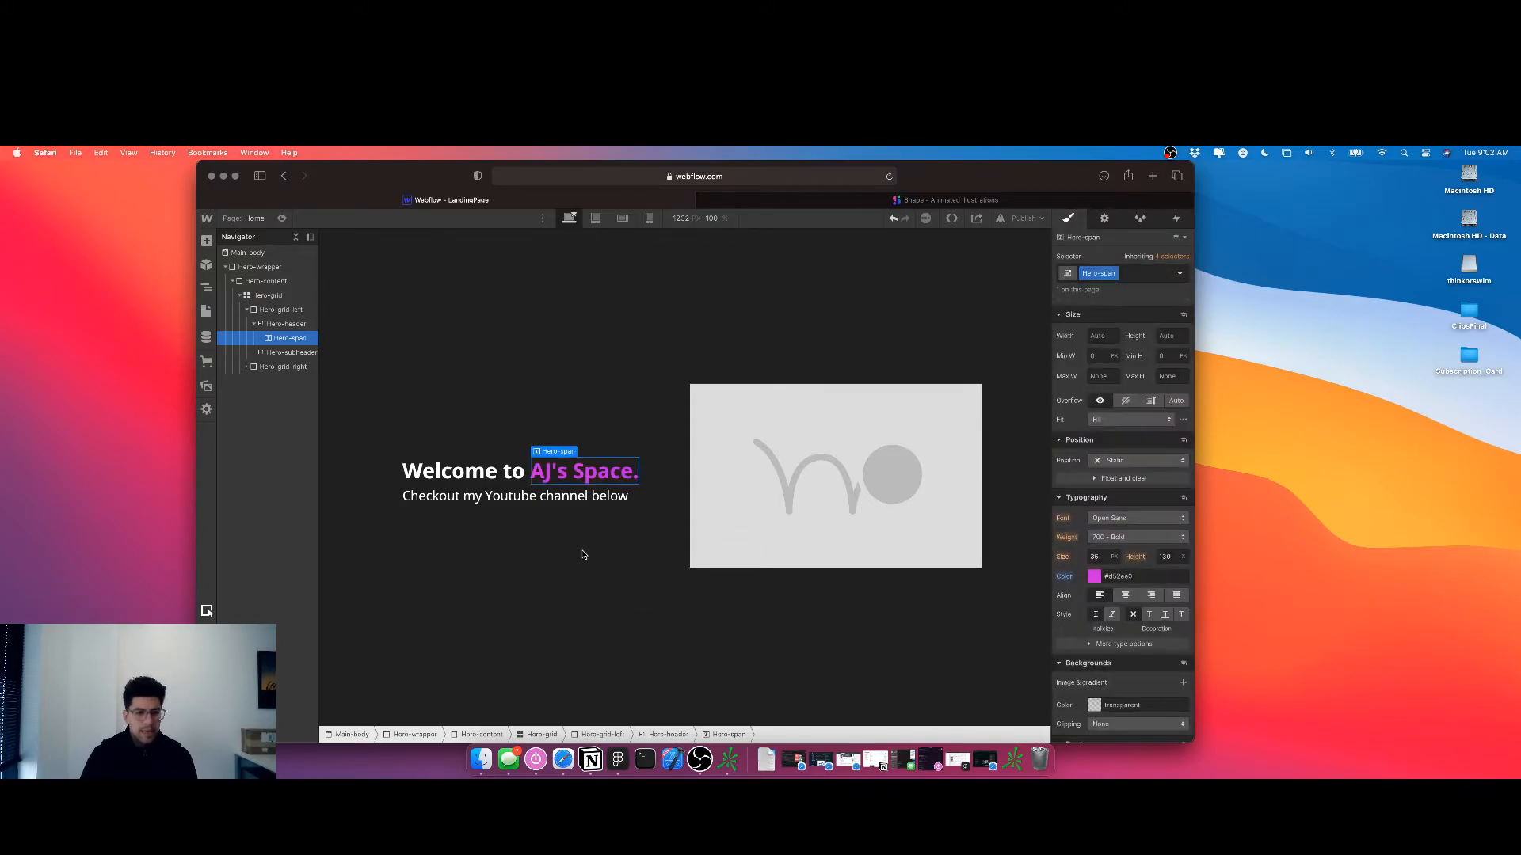
Set the Hero-subheader's font size to 17 px
left_click(529, 541)
left_click(507, 496)
left_click(1095, 614)
type("17")
key("Return")
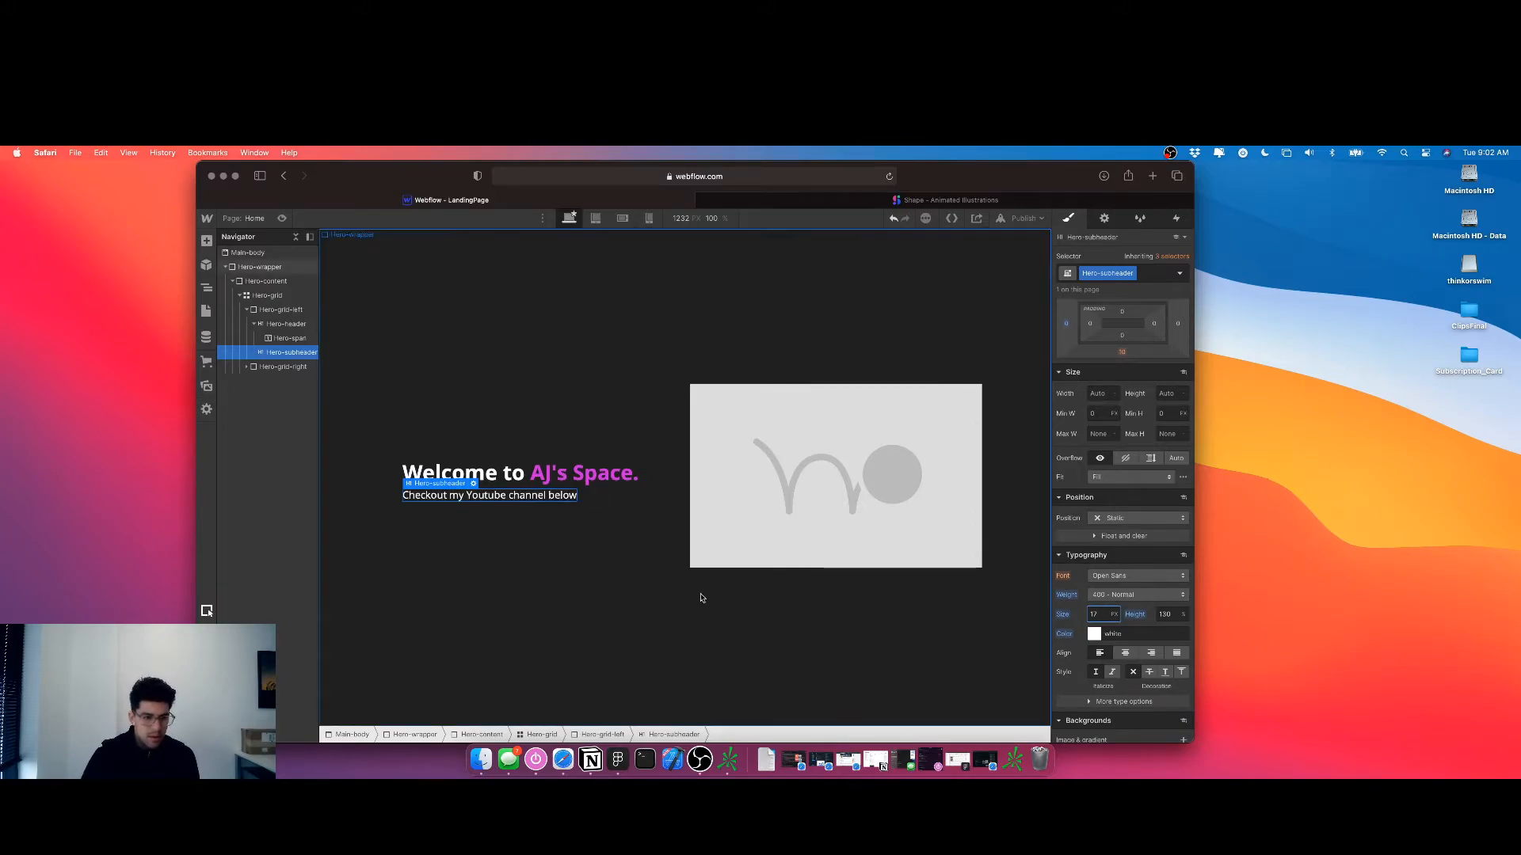
Extend the Hero-subheader text with ", where you can learn how to code, no code & trade options."
double_click(572, 497)
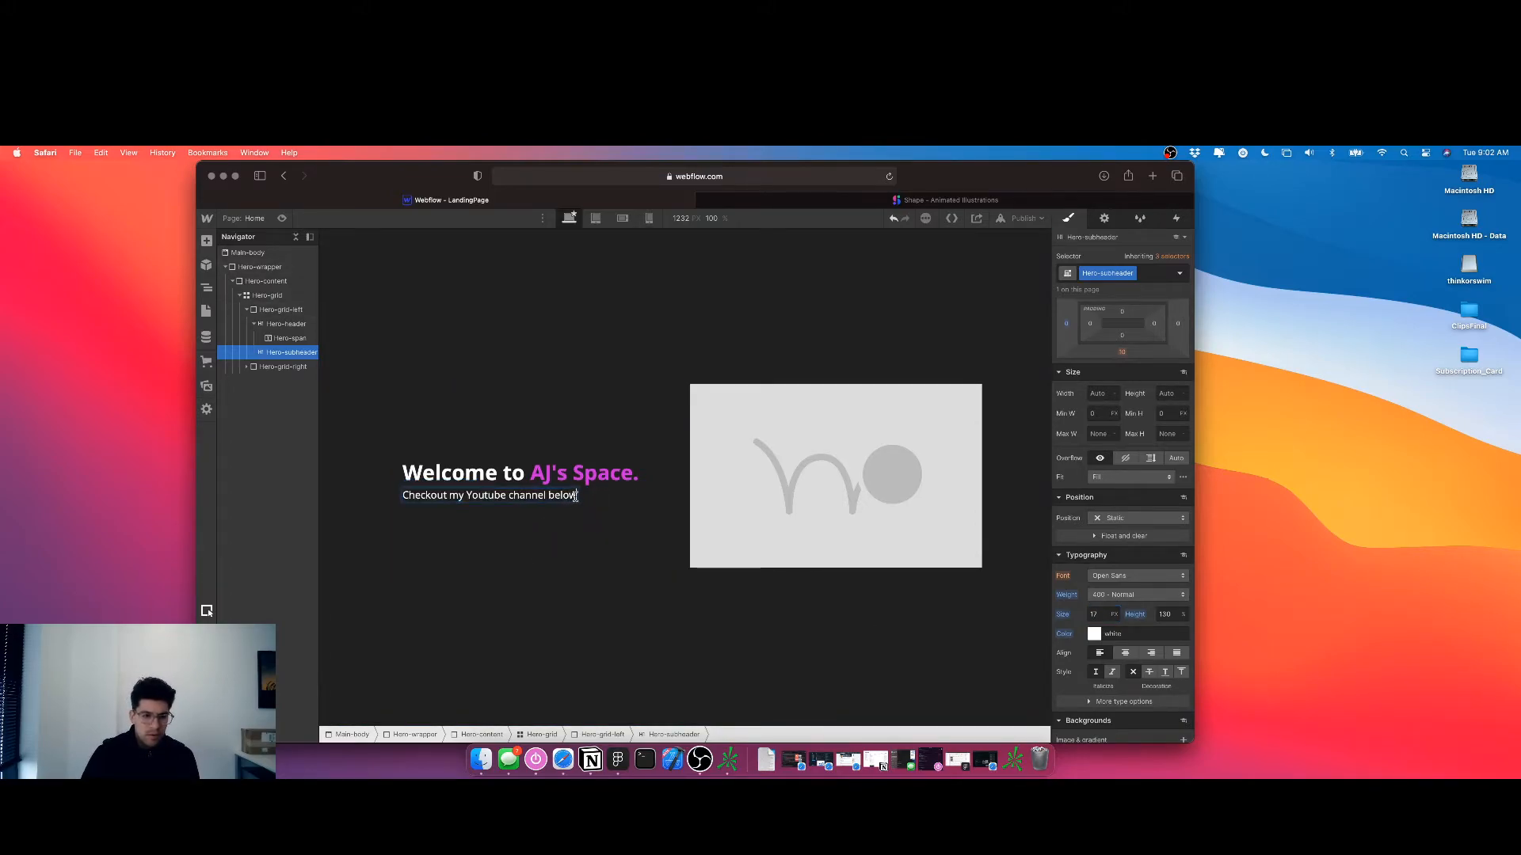
type(", where y")
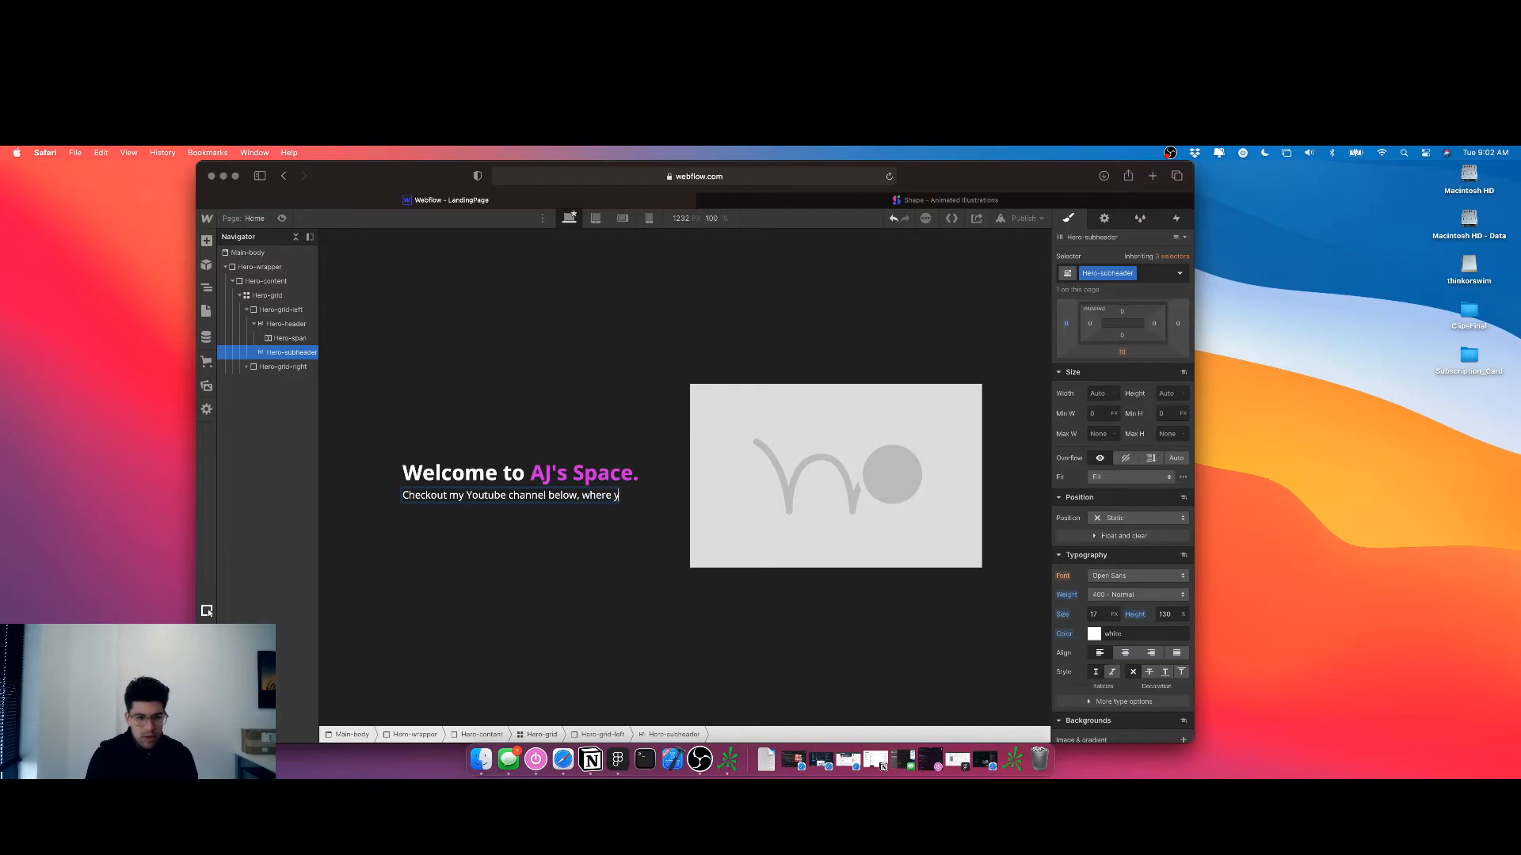
type("ou can learn how to code,")
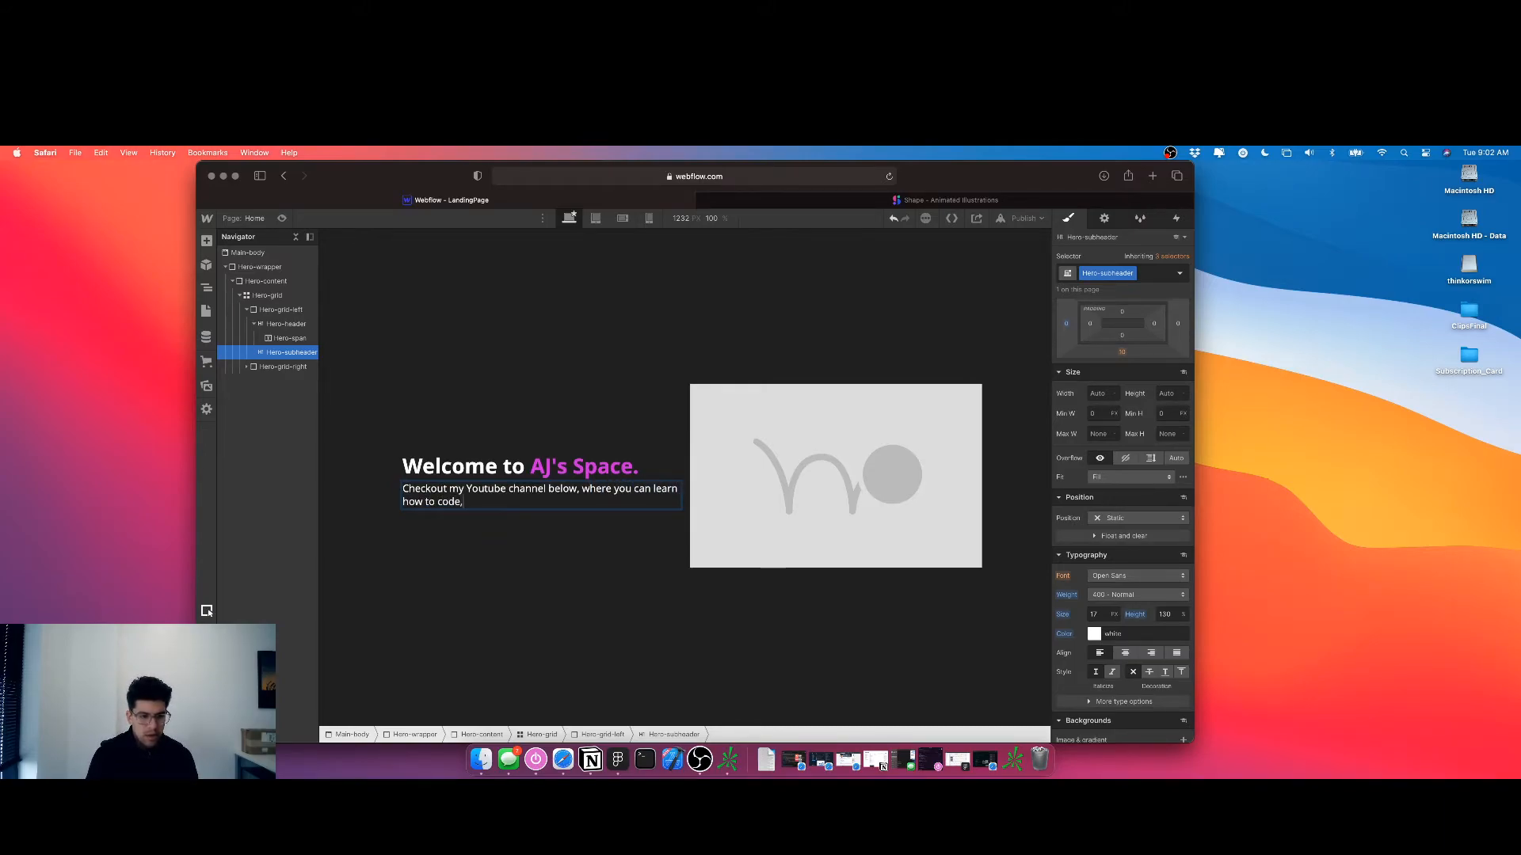
type(" t")
key("BackSpace")
key("BackSpace")
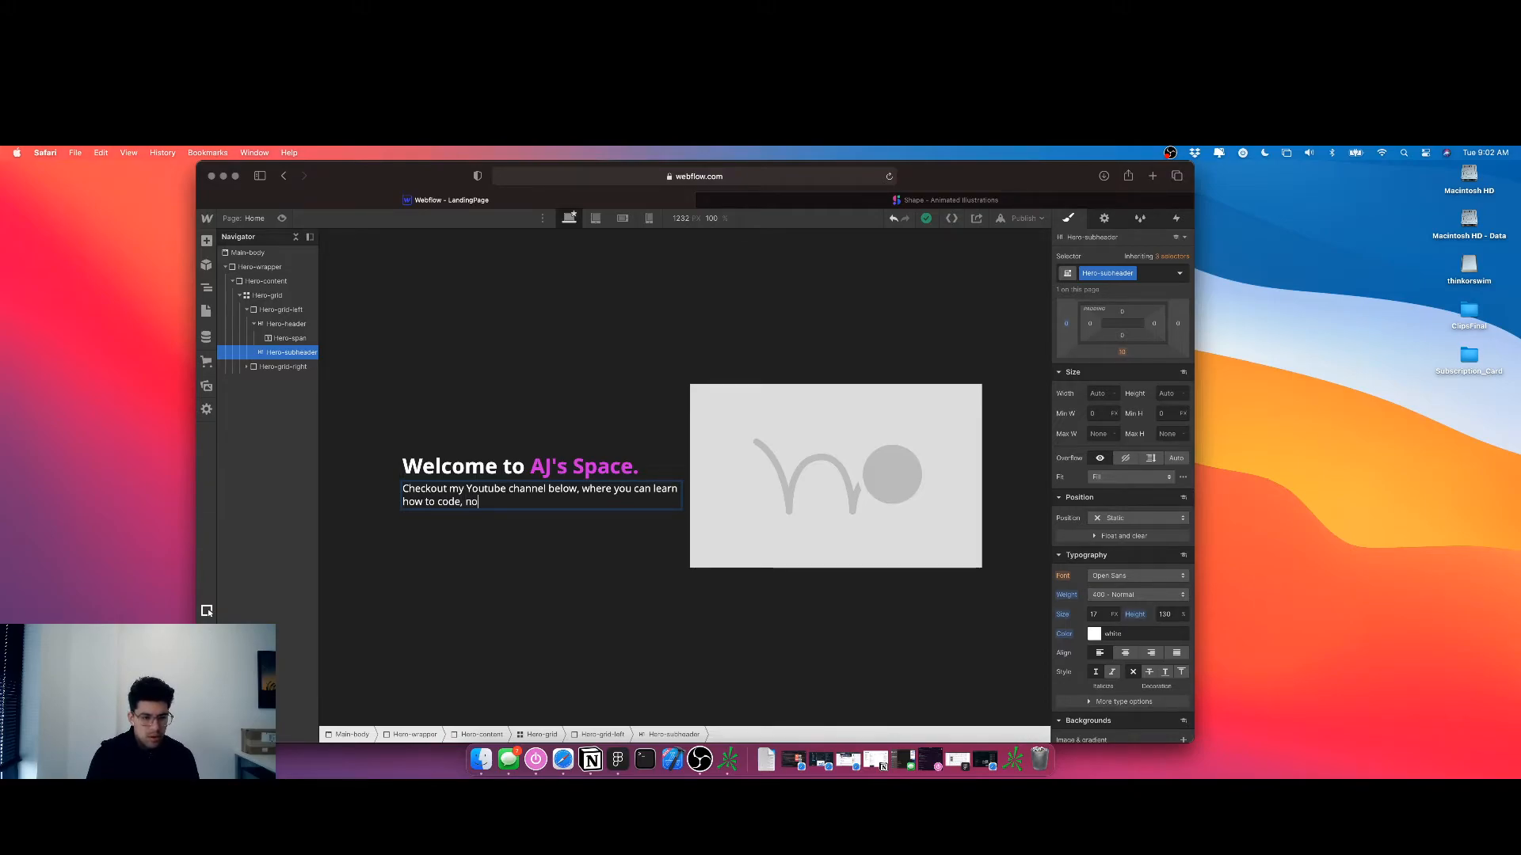
type(", no code & trade options.")
left_click(576, 544)
Set the right padding of Hero-grid-left to 5%
left_click(600, 500)
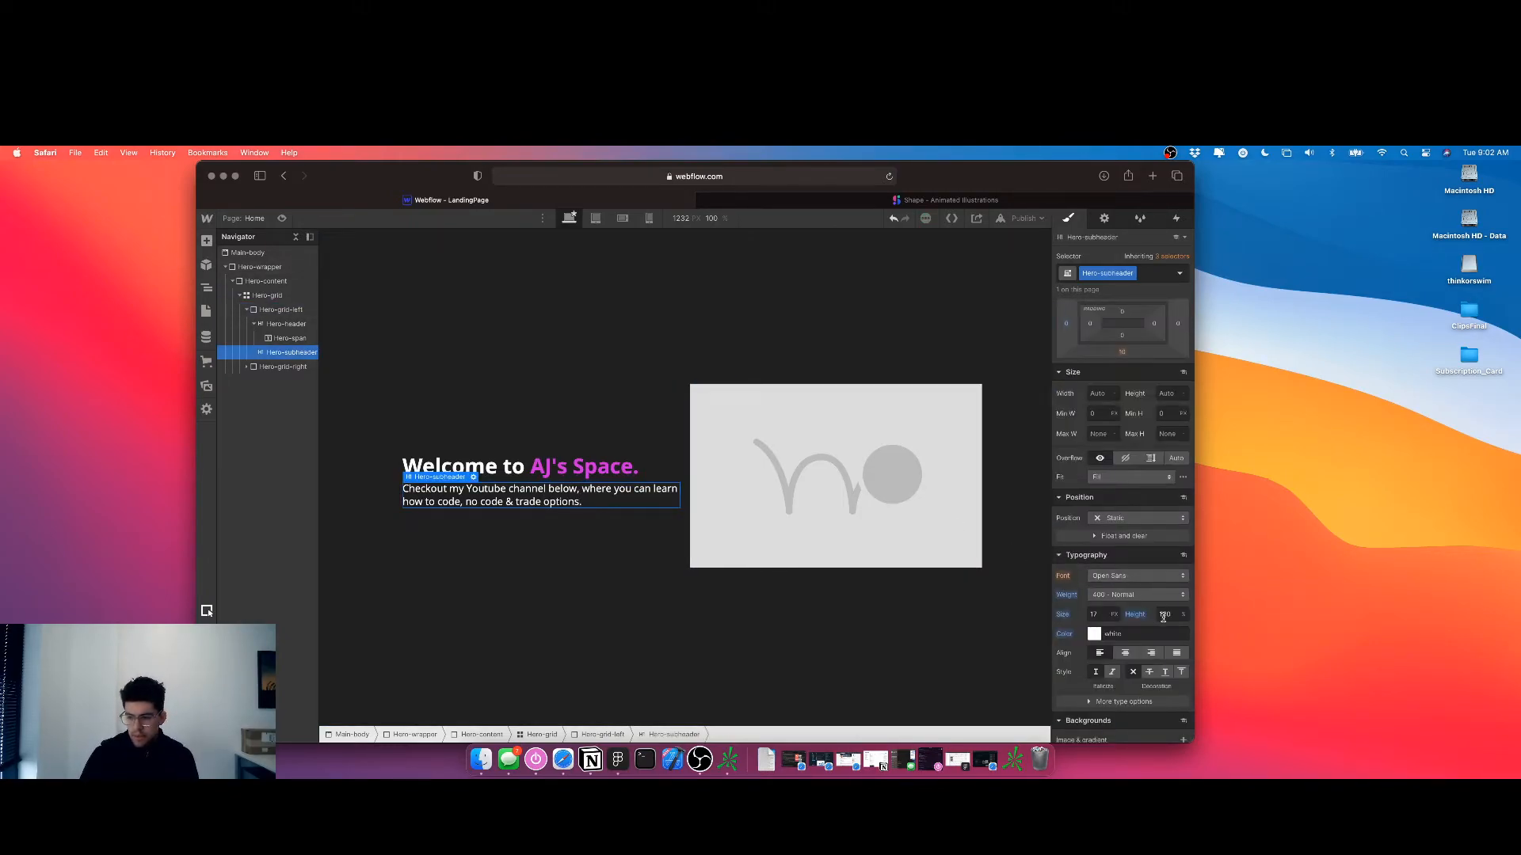
left_click(475, 526)
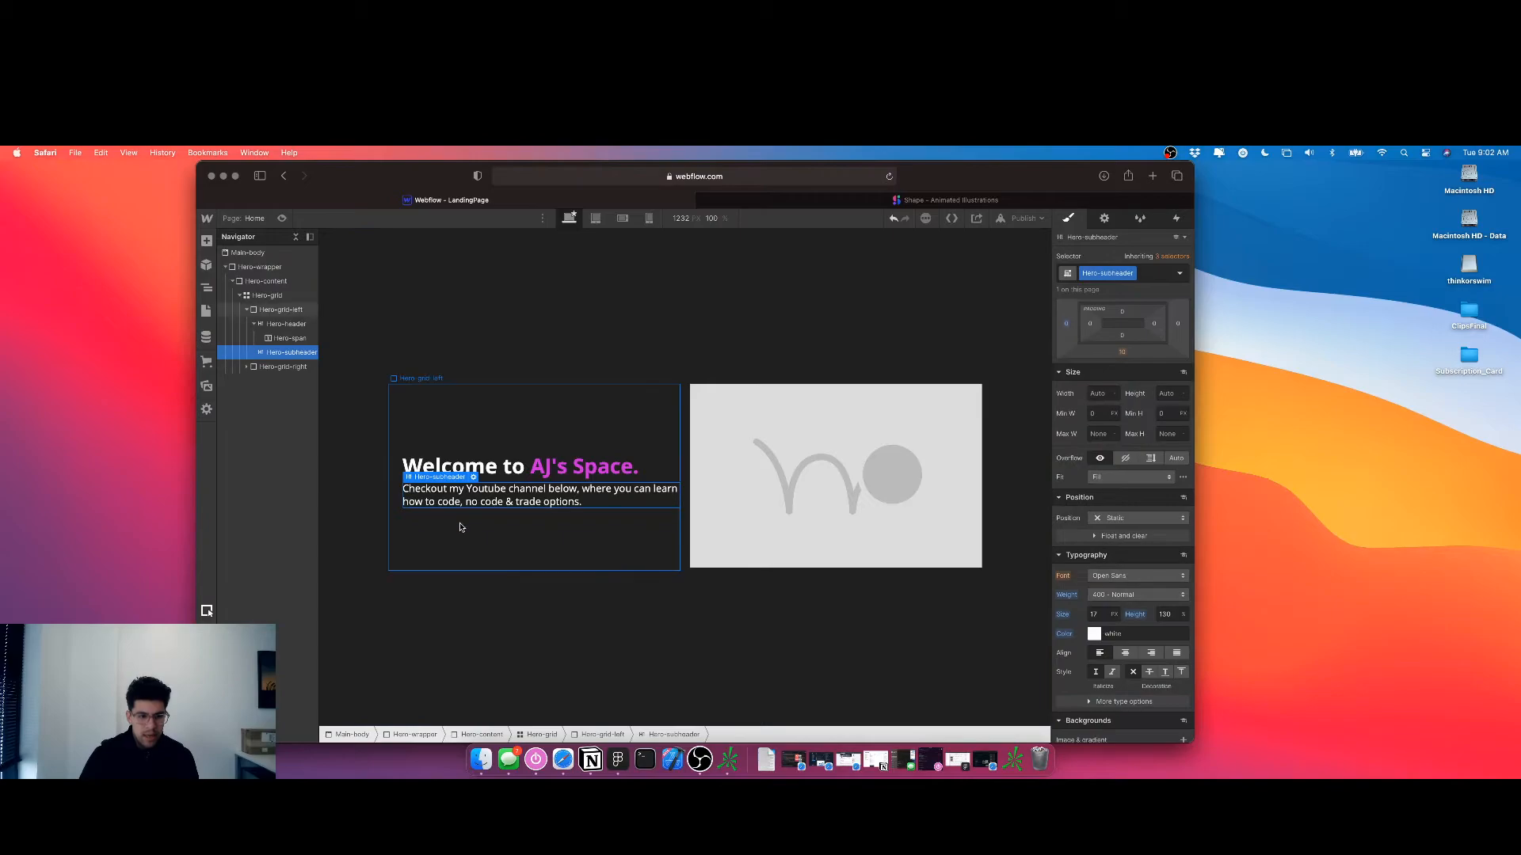
left_click(1154, 564)
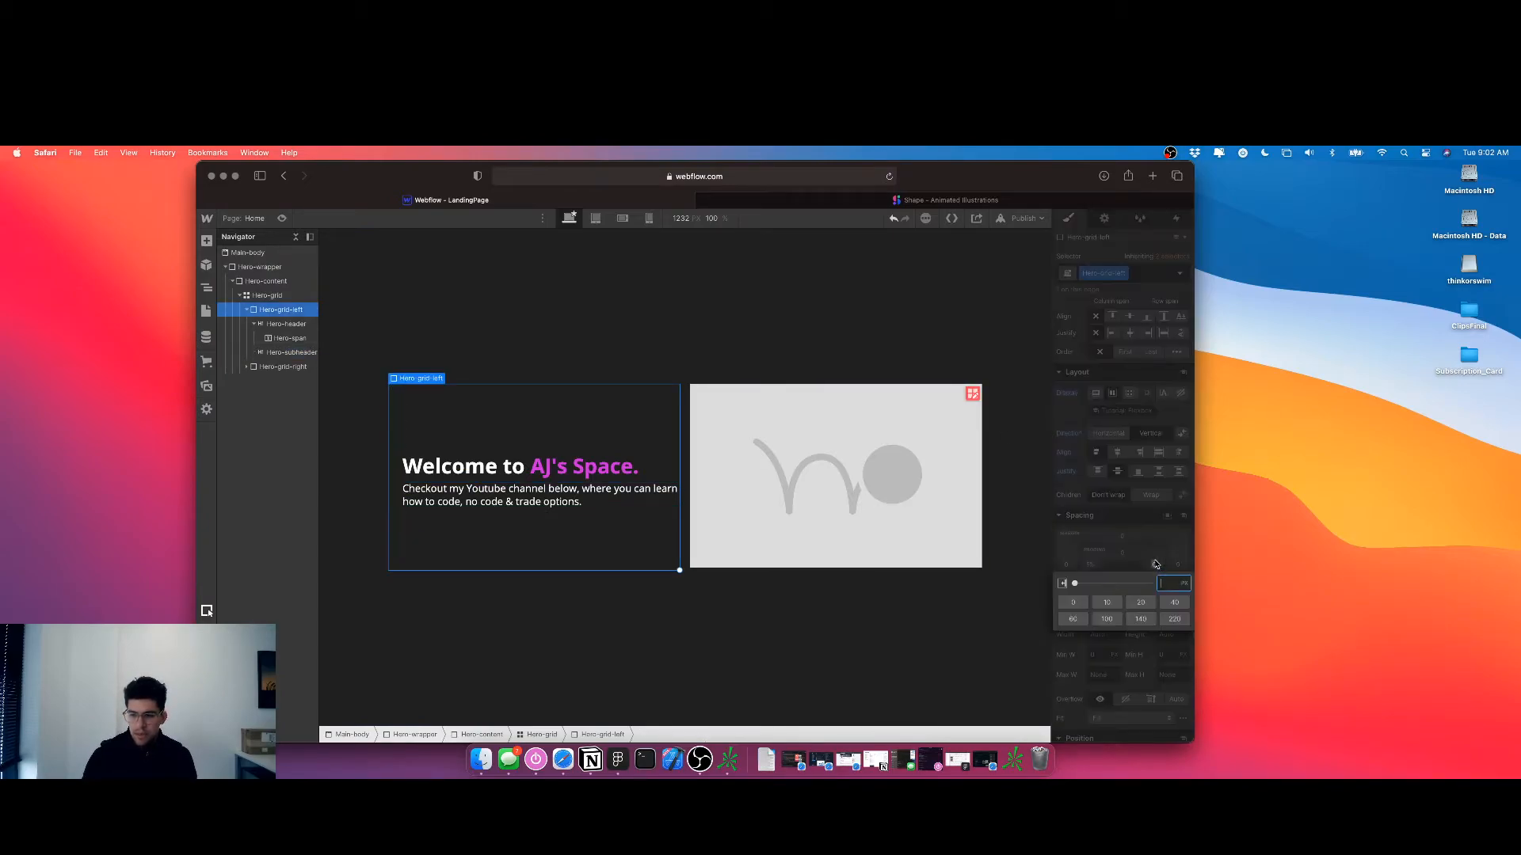
type("5%")
key("Return")
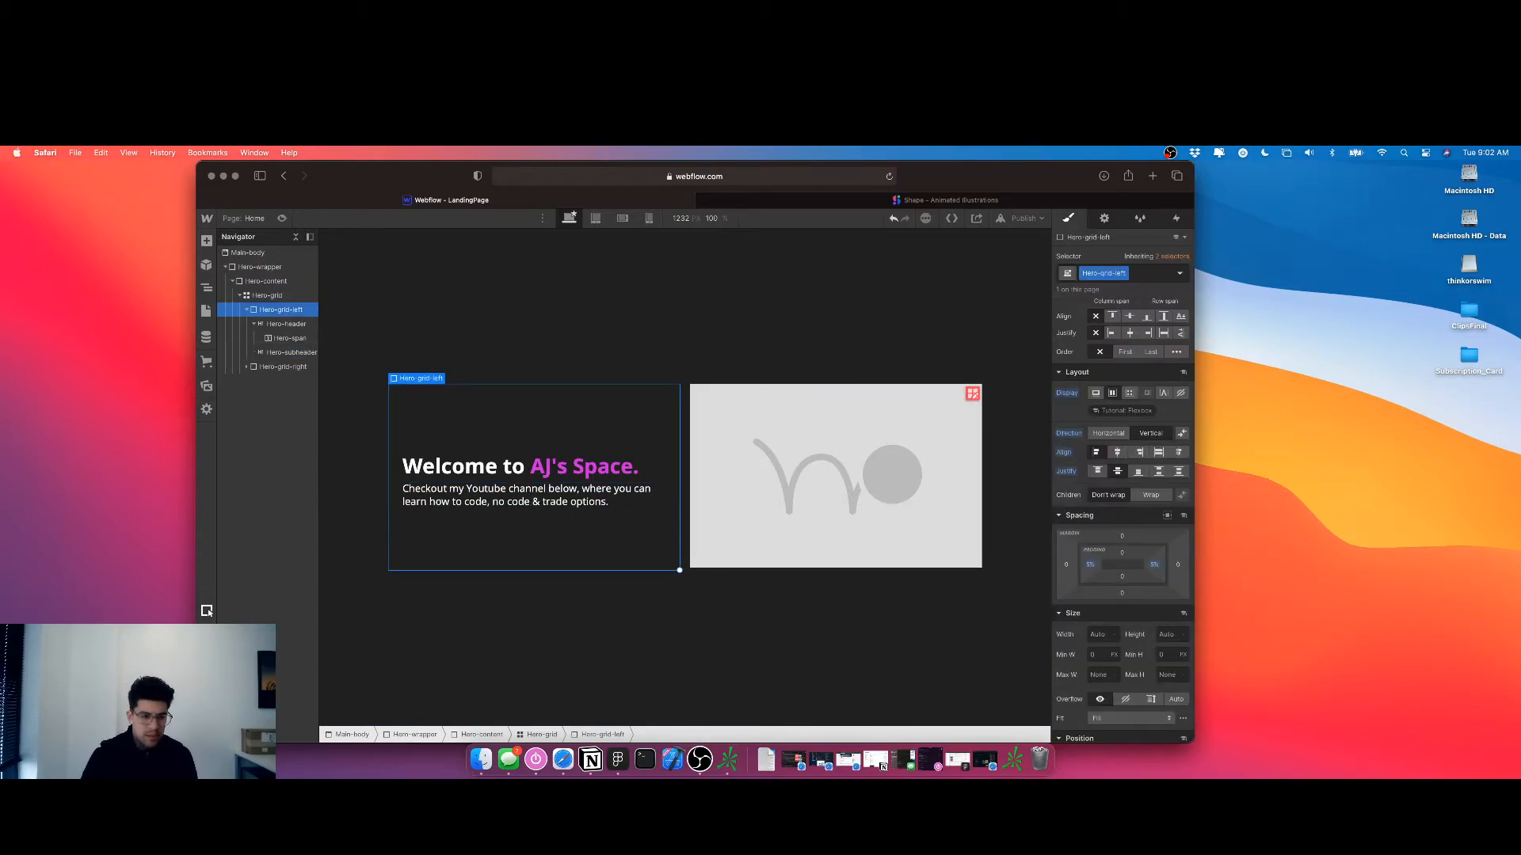
Wrap "code", "no code" and "trade options." in the Hero-subheader with separate spans
left_click(553, 501)
left_click_drag(465, 502, 484, 503)
key("Escape")
double_click(497, 505)
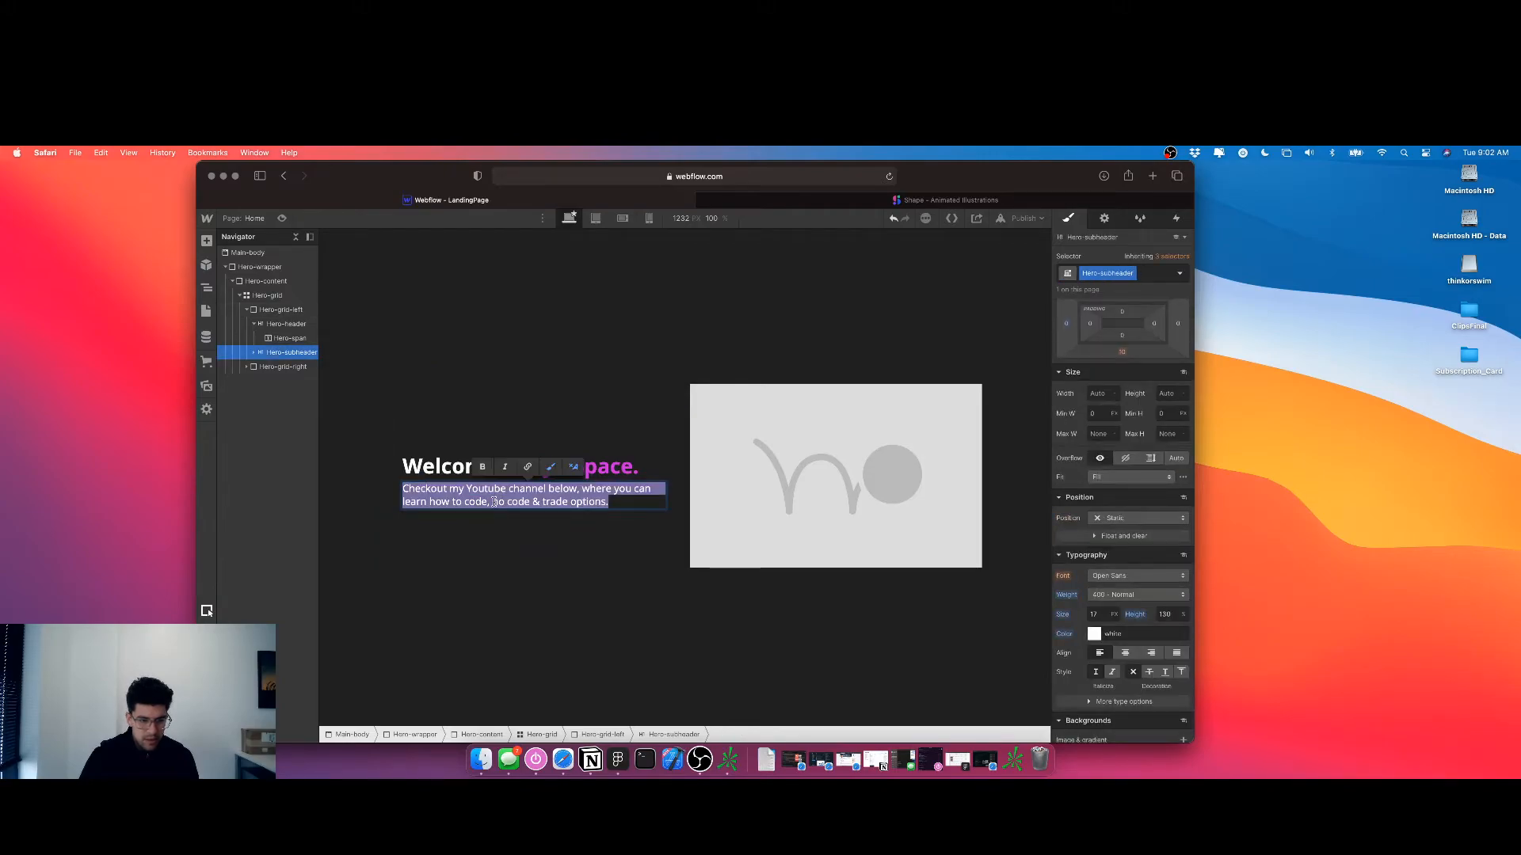
left_click_drag(493, 502, 520, 502)
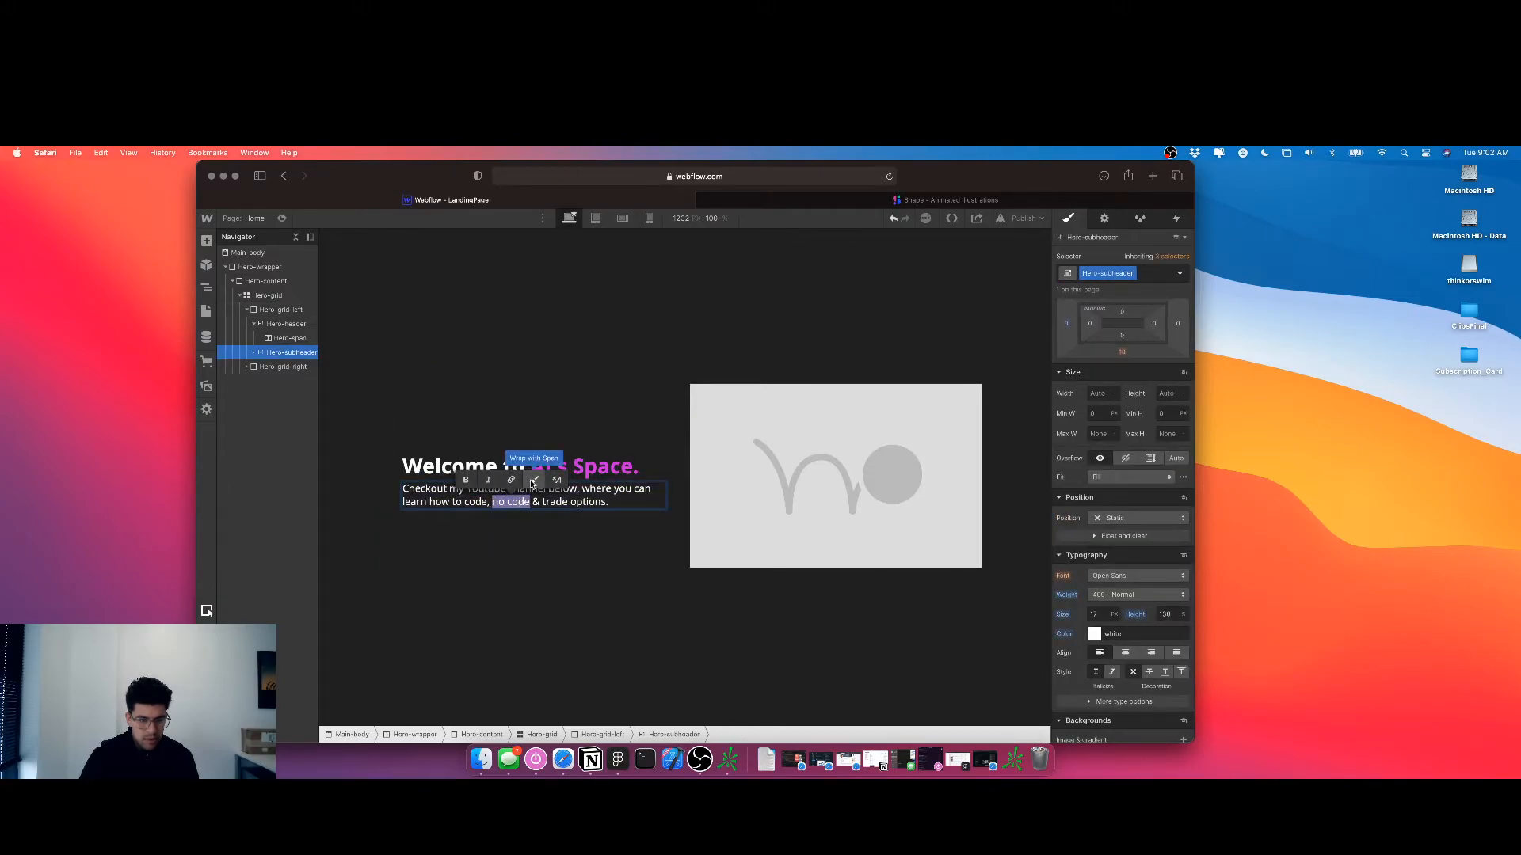
left_click(533, 481)
left_click(577, 506)
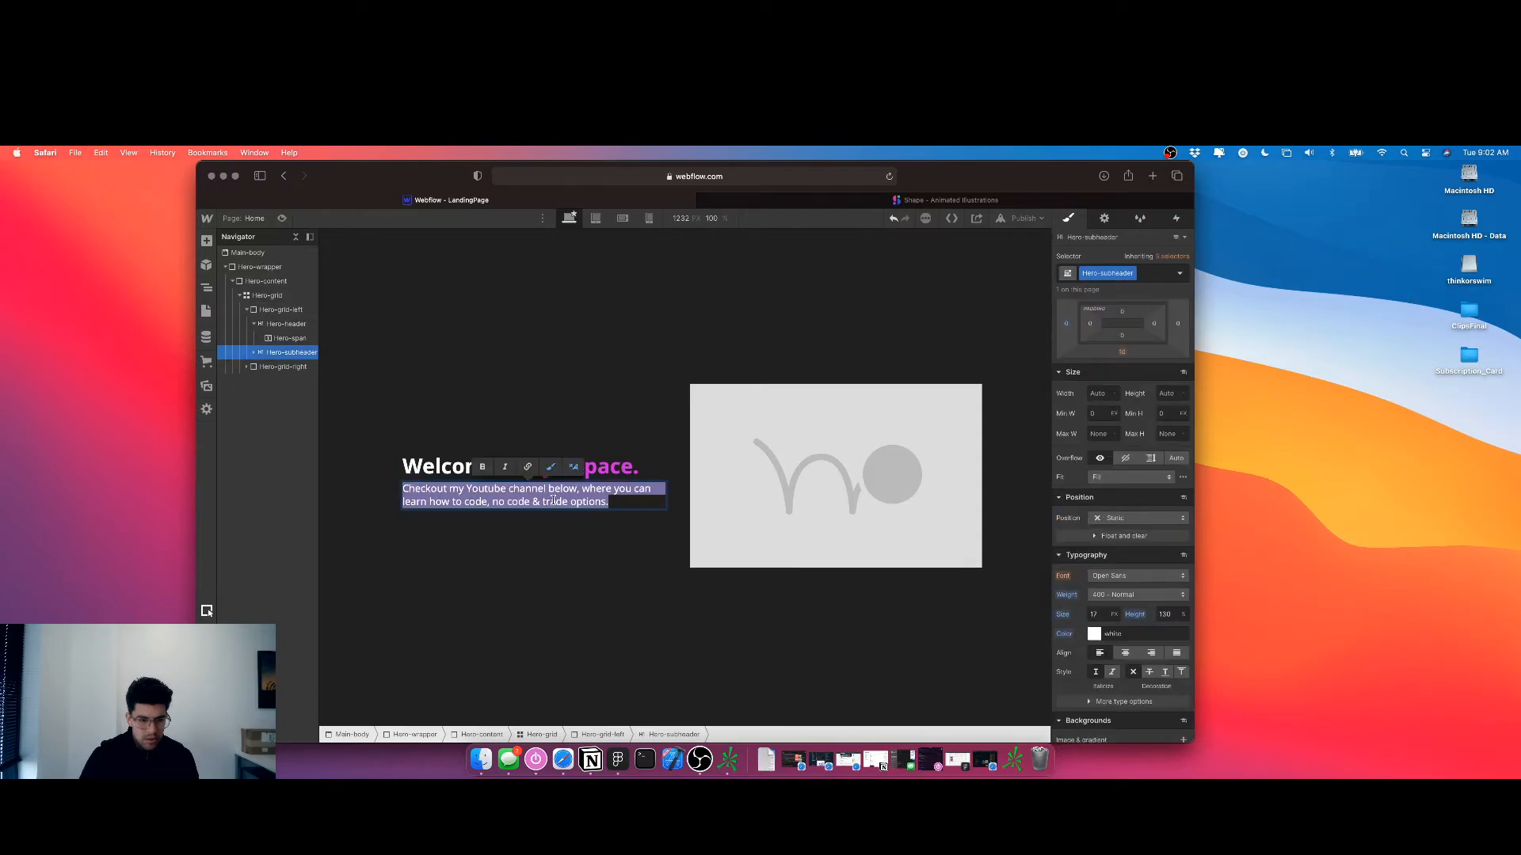
mouse_move(543, 504)
left_mouse_down()
mouse_move(606, 503)
mouse_move(544, 505)
left_mouse_up()
left_click(578, 502)
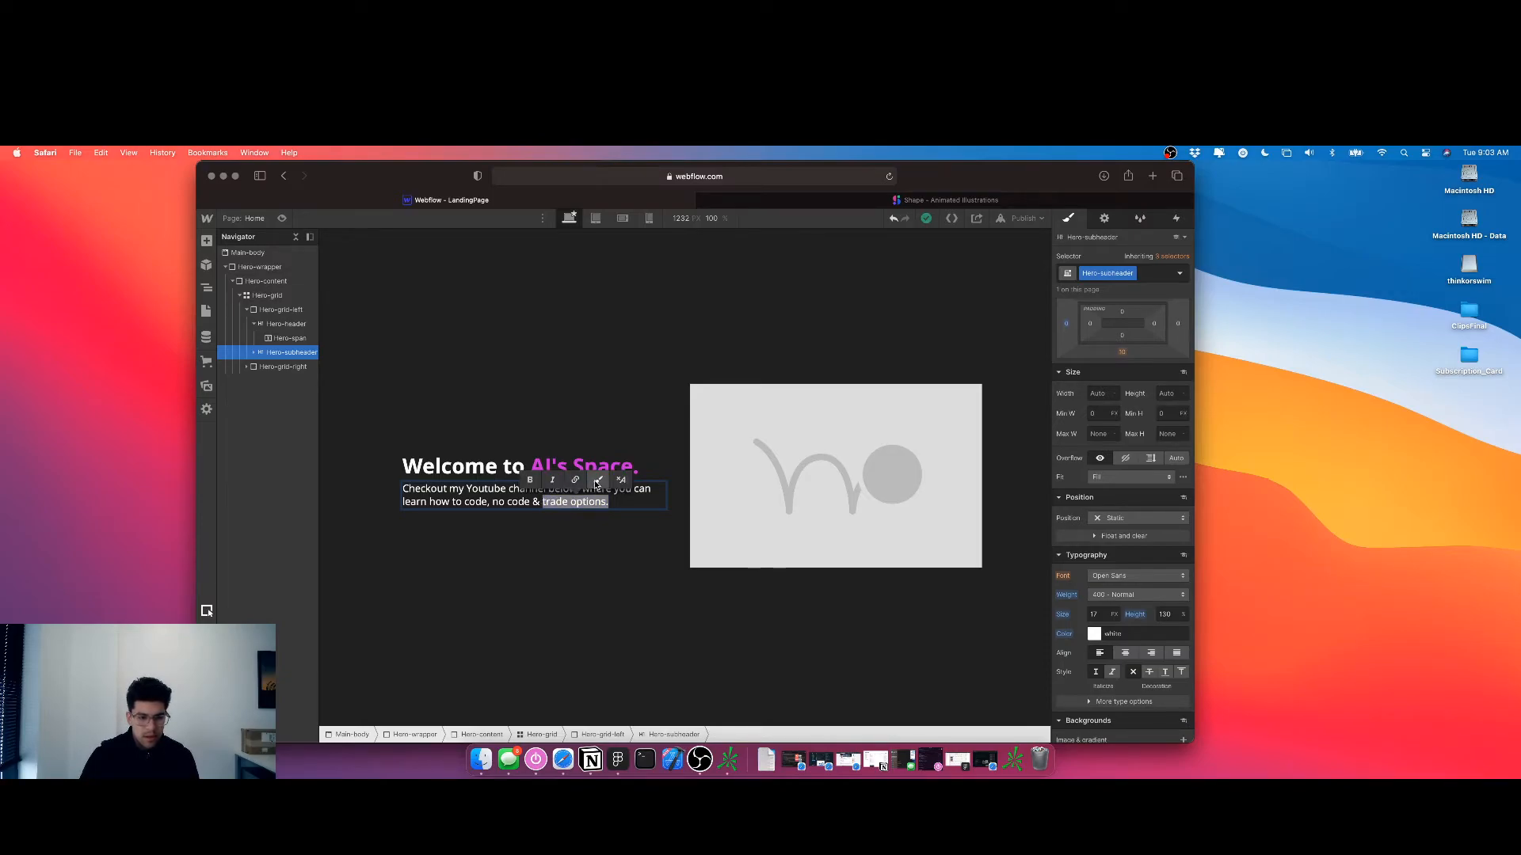
left_click(573, 510)
left_click(565, 490)
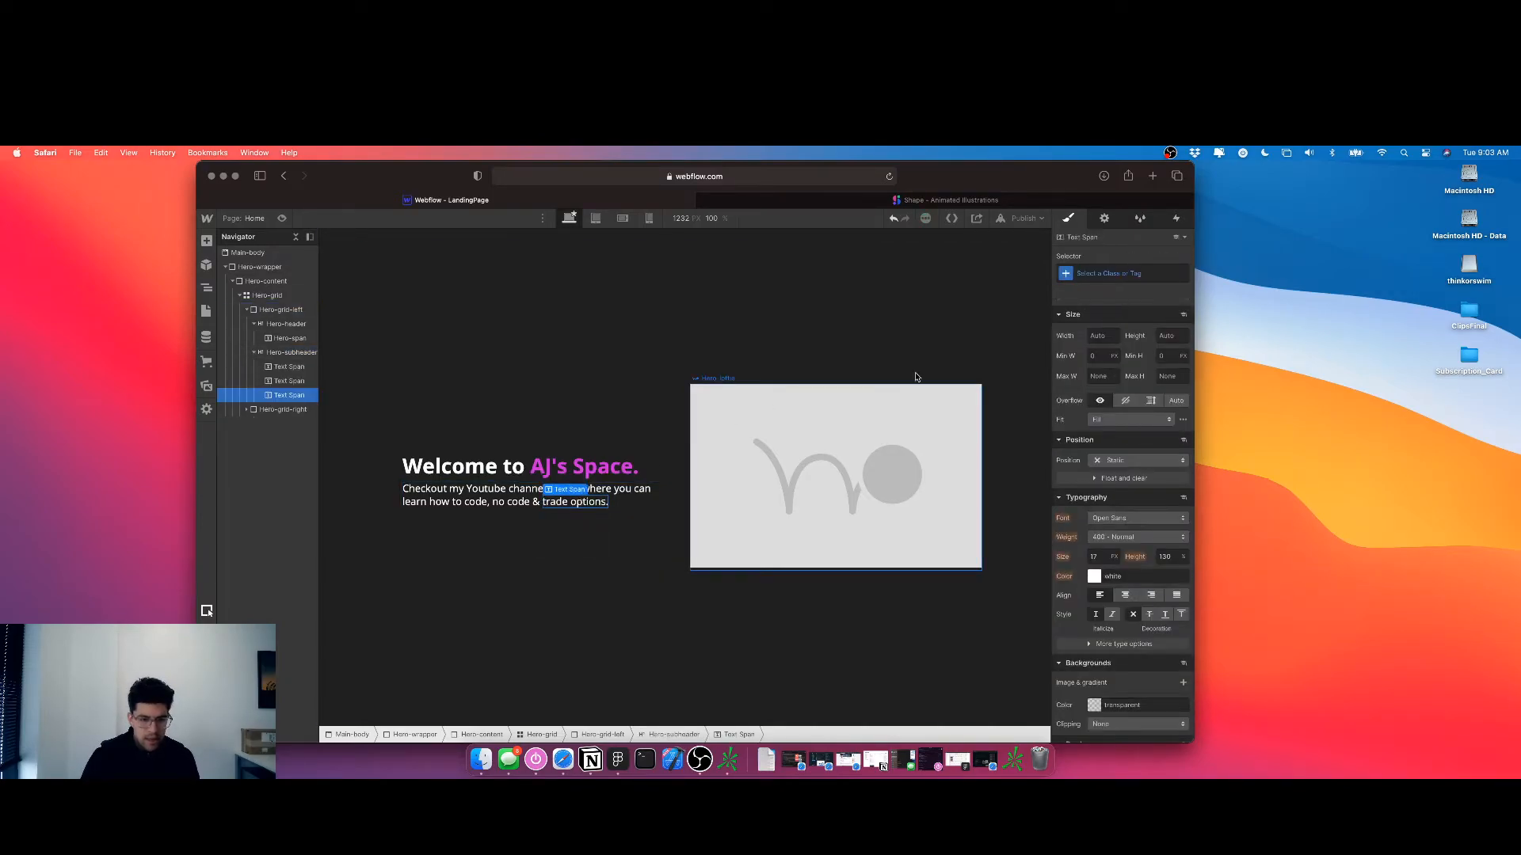
Give the "trade options." span the class name Hero-trade-span
left_click(1073, 277)
type("Hero-tr")
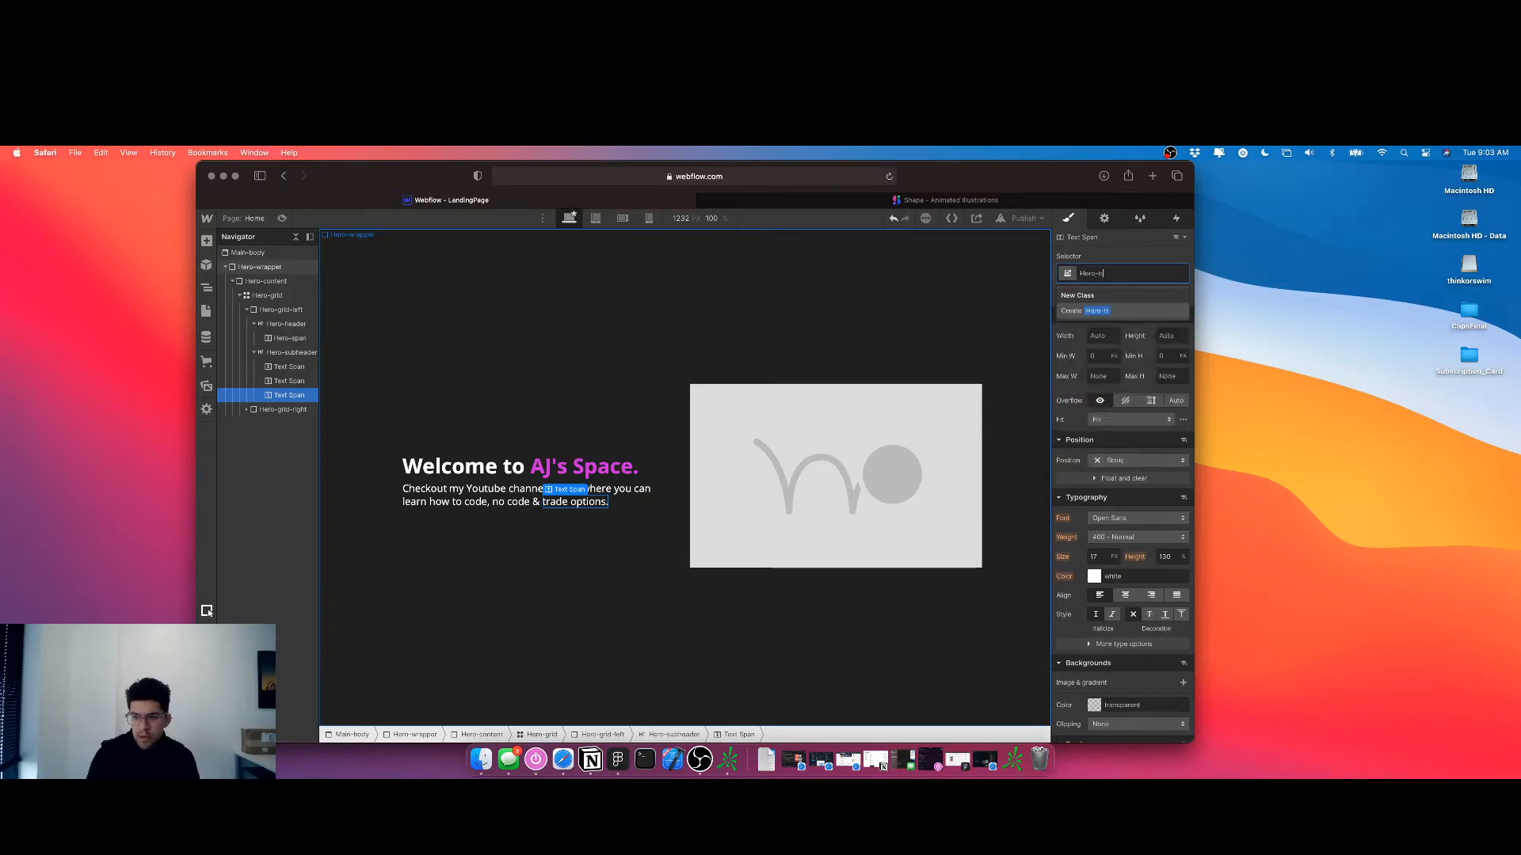
type("ade-span")
key("Return")
Give the "no code" span the class name Hero-no-code-span
left_click(515, 489)
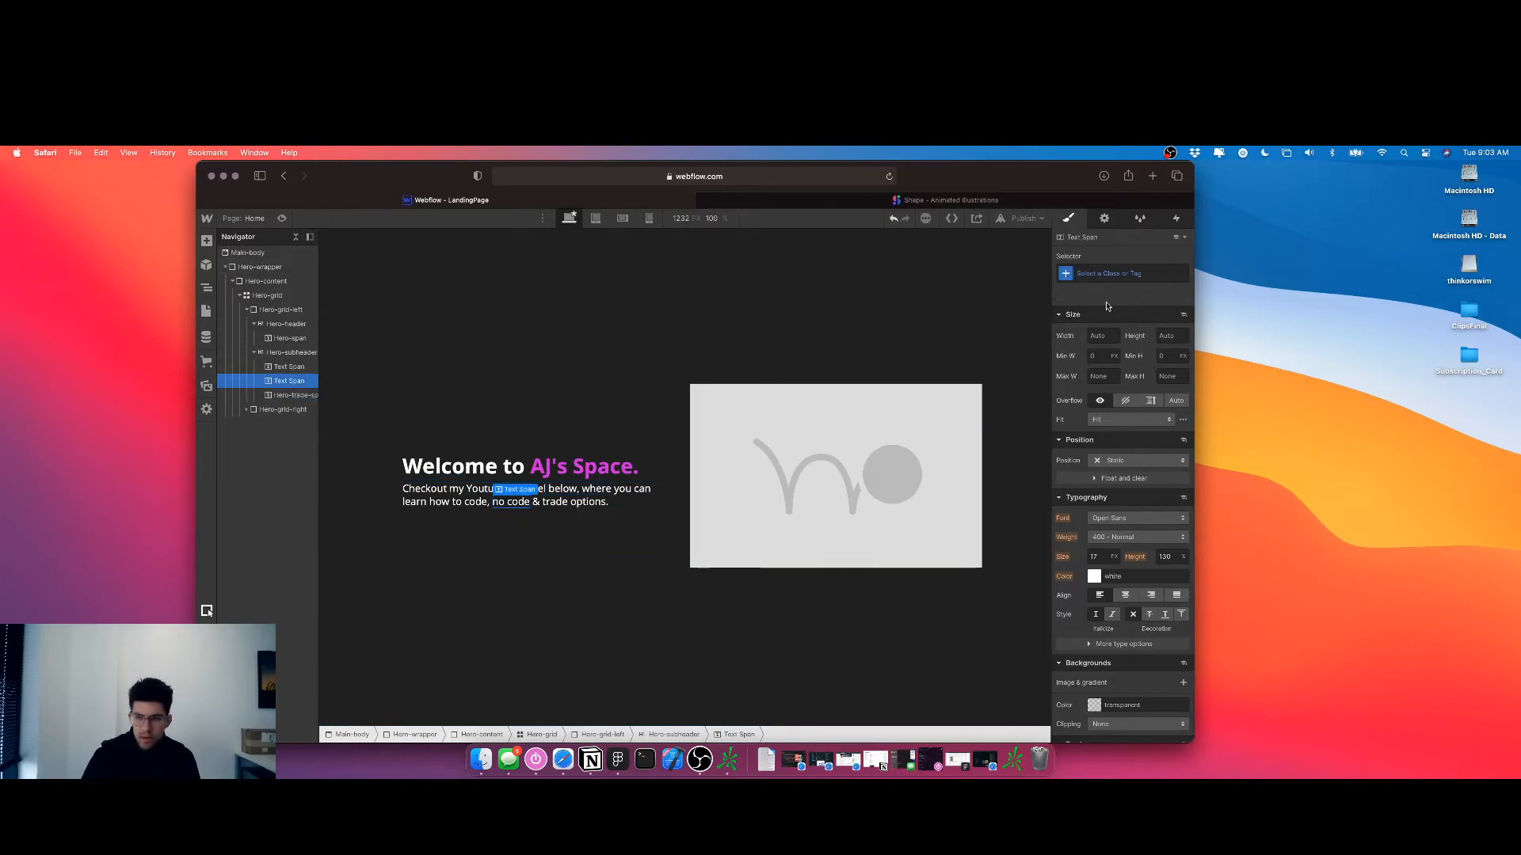
left_click(1109, 274)
type("Hero-no-code-span")
key("Return")
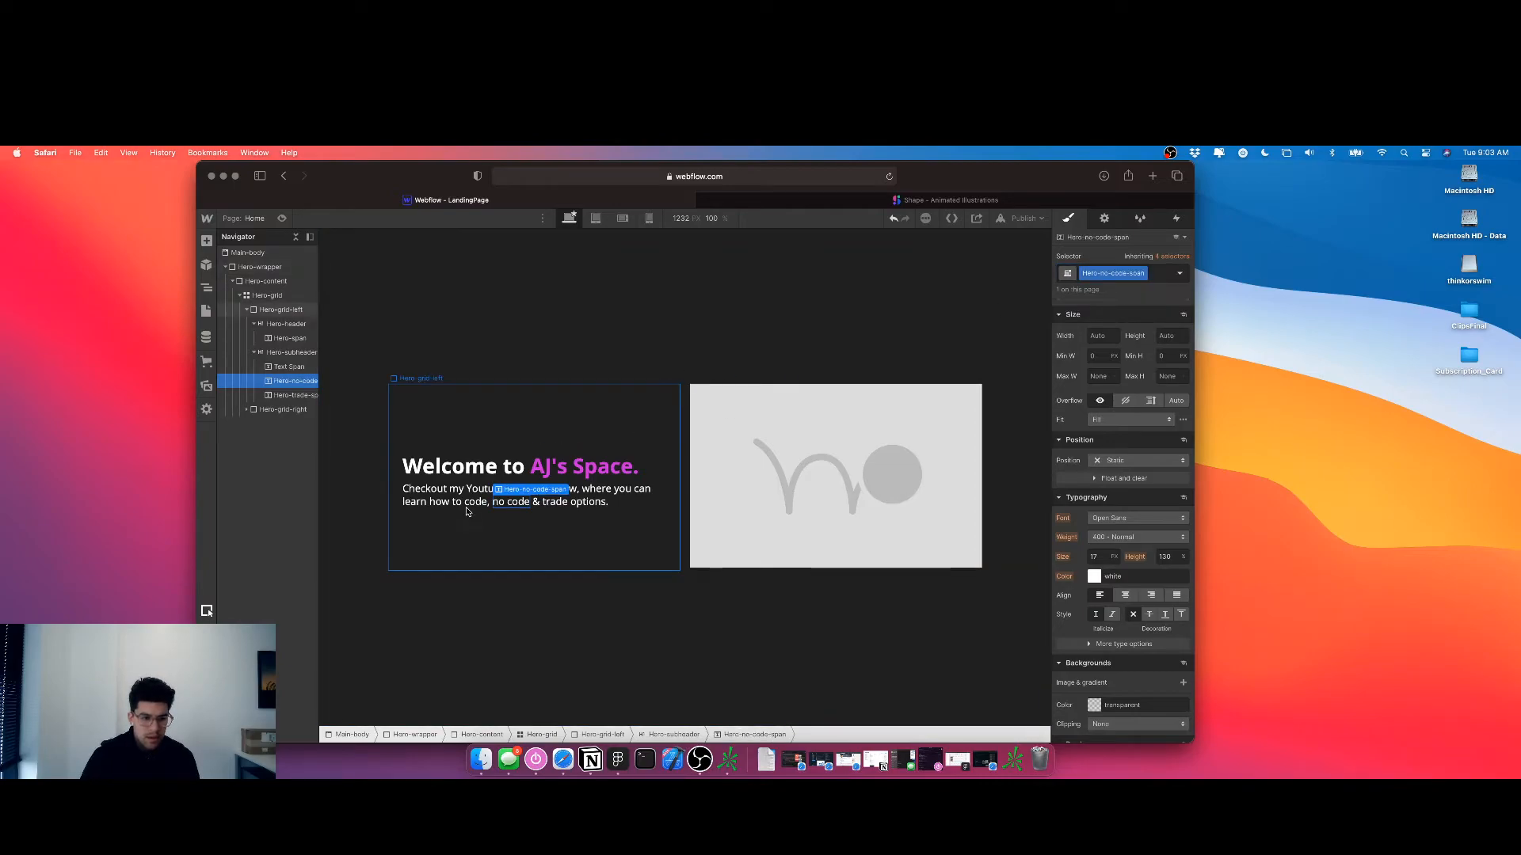
Give the first span in the subheader, around "code", the class name Hero-code-span
left_click(485, 489)
left_click(1069, 274)
type("Hero-code-span")
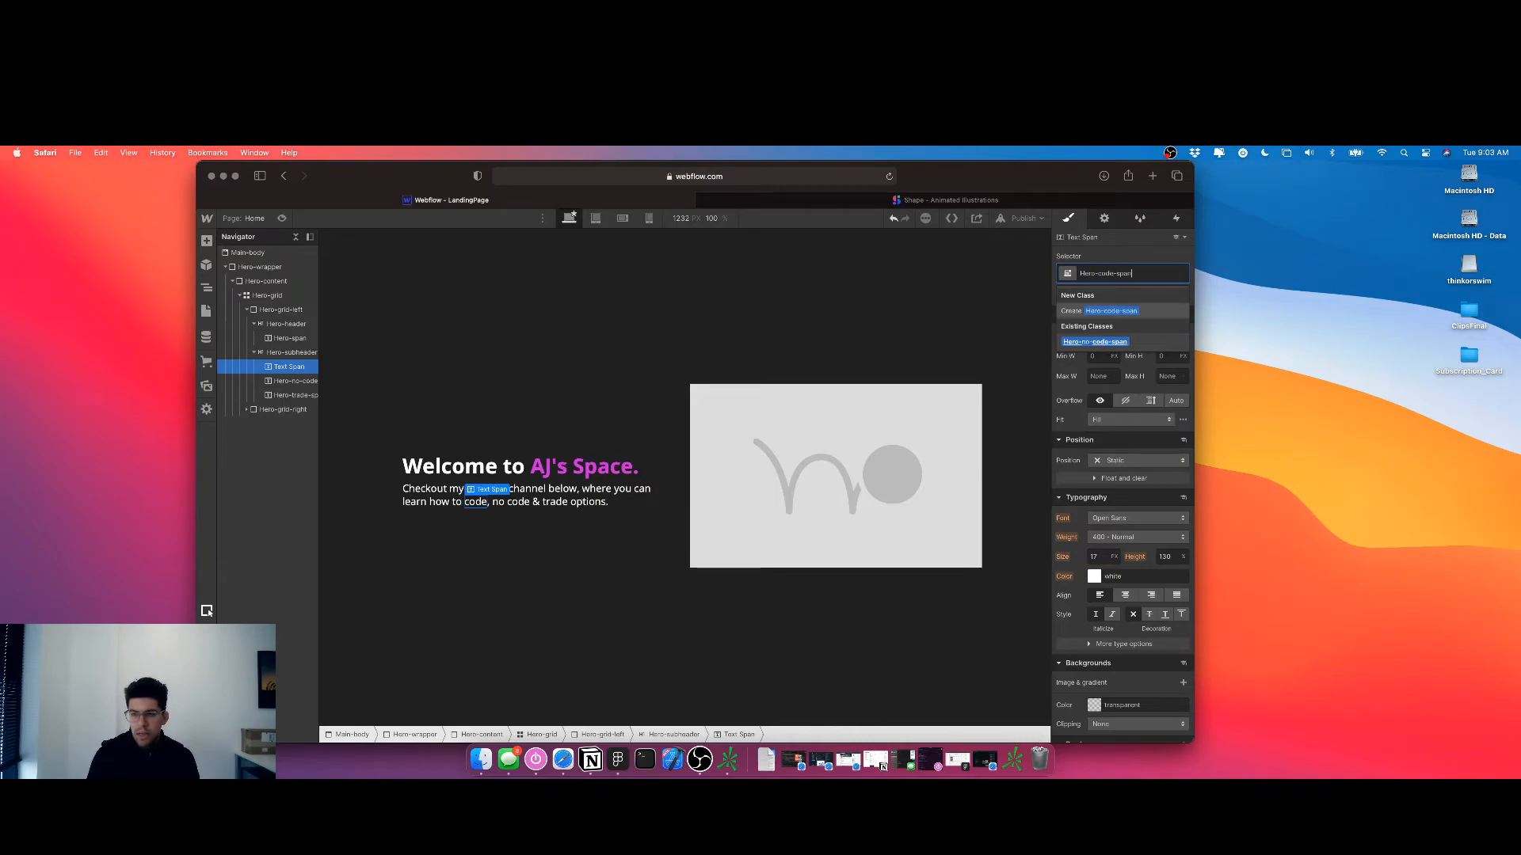
key("Return")
Set the font weight of the Hero-code-span, Hero-no-code-span and Hero-trade-span to 700 - Bold
scroll(1124, 555, "down", 4)
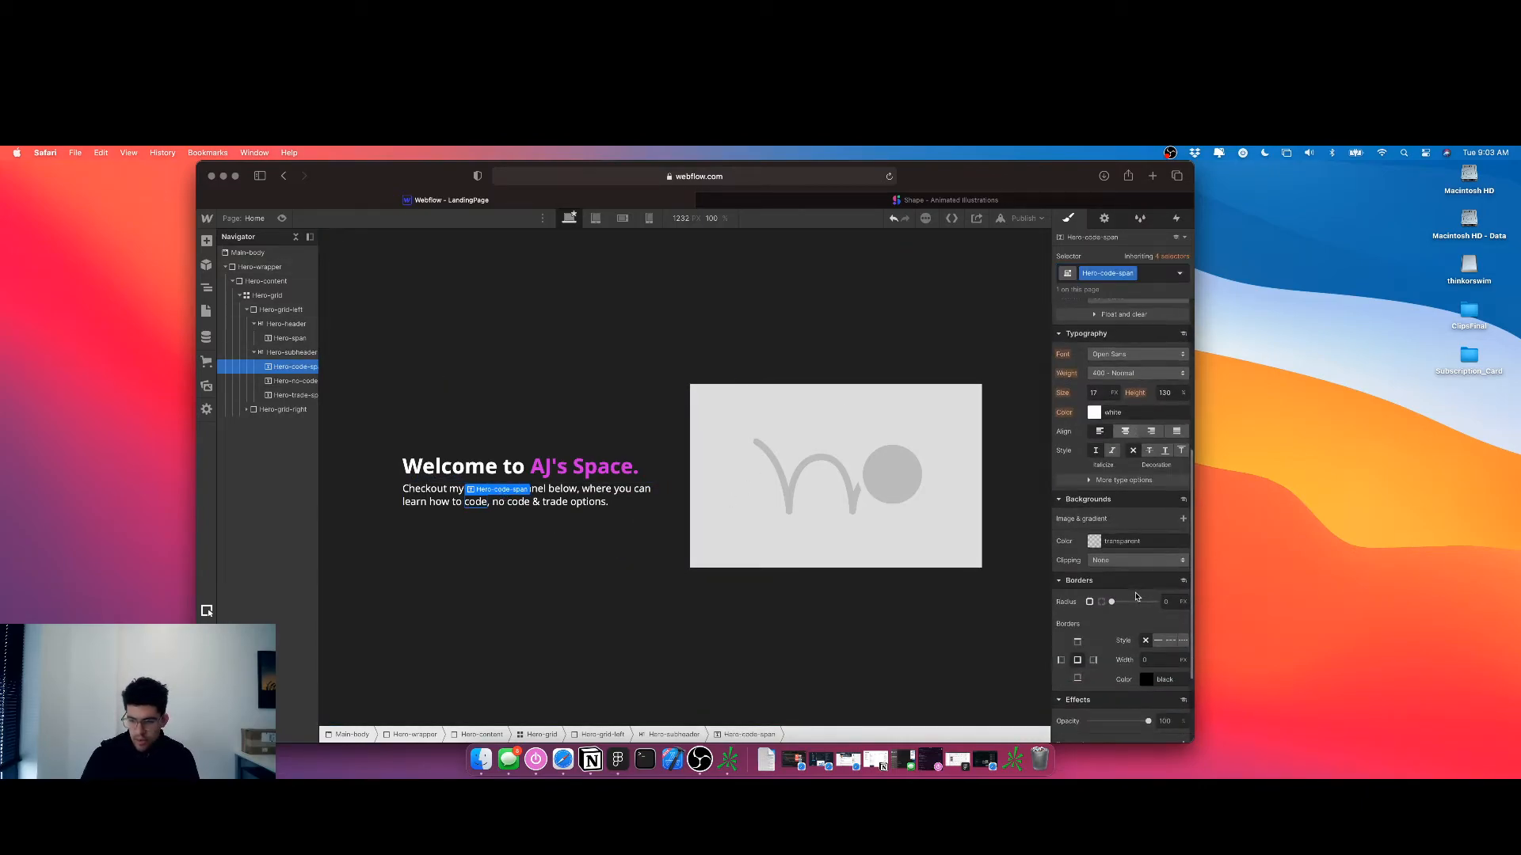
left_click(1137, 373)
left_click(1138, 418)
left_click(515, 502)
left_click(1137, 374)
left_click(1138, 418)
left_click(557, 502)
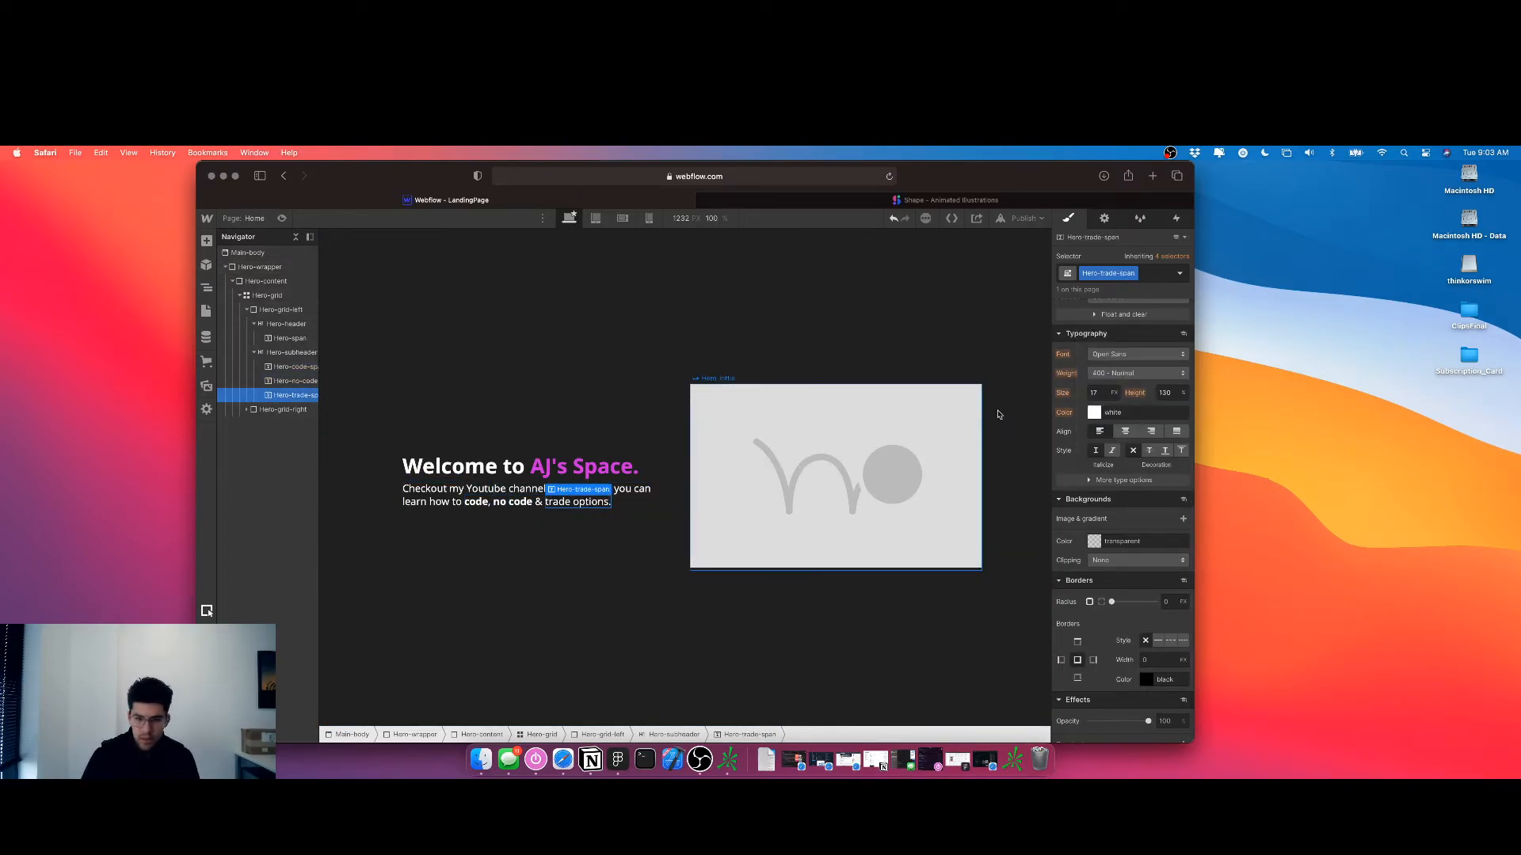
left_click(1137, 373)
left_click(1107, 416)
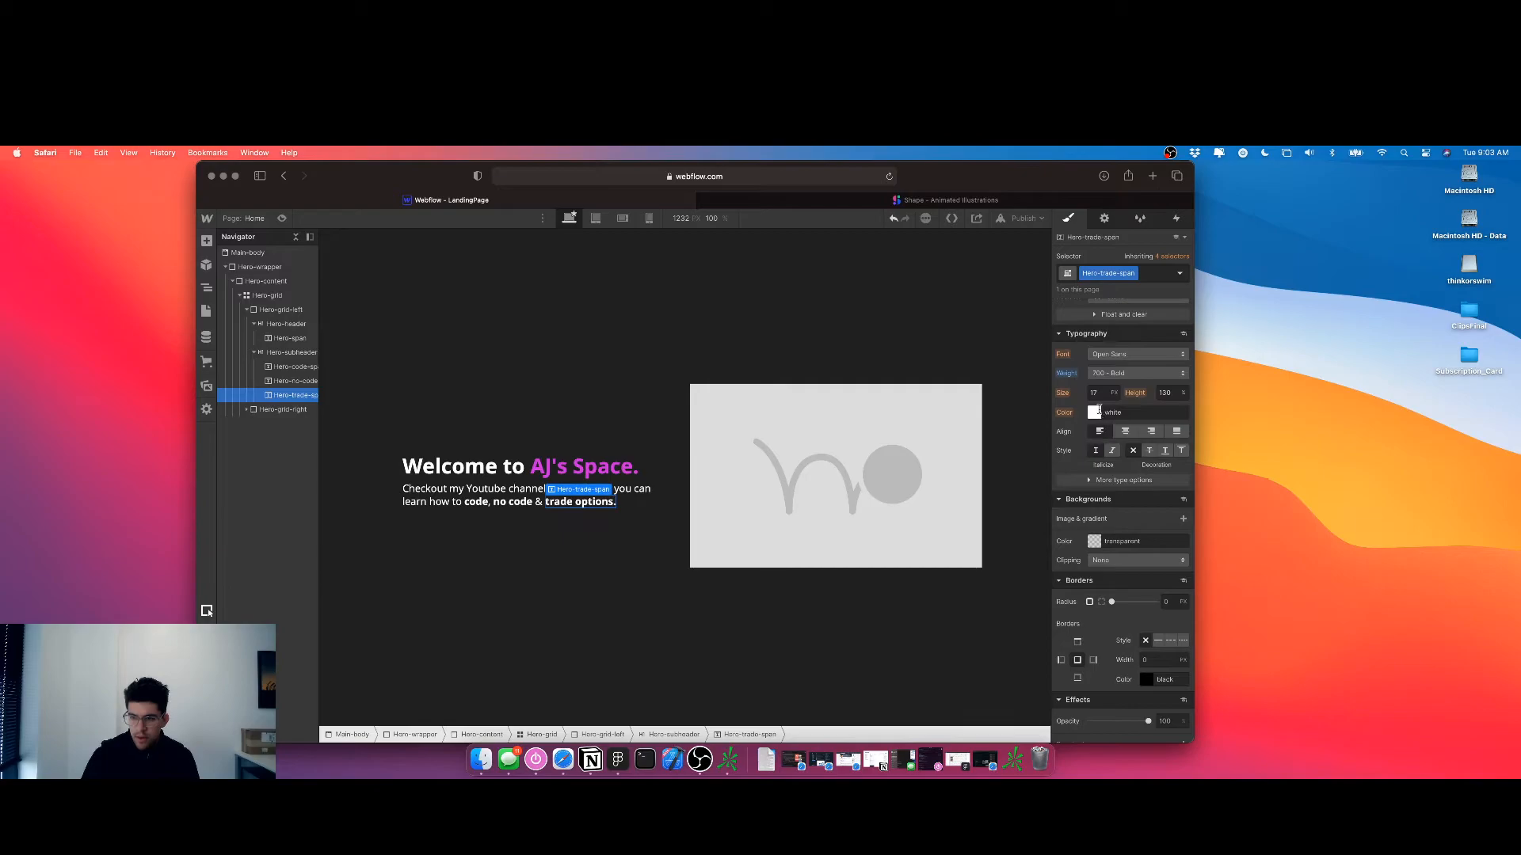
Set the text color of the Hero-trade-span around "trade options." to green, #54c346
left_click(1094, 412)
left_click_drag(1123, 450, 1142, 448)
left_click_drag(1095, 524, 1098, 524)
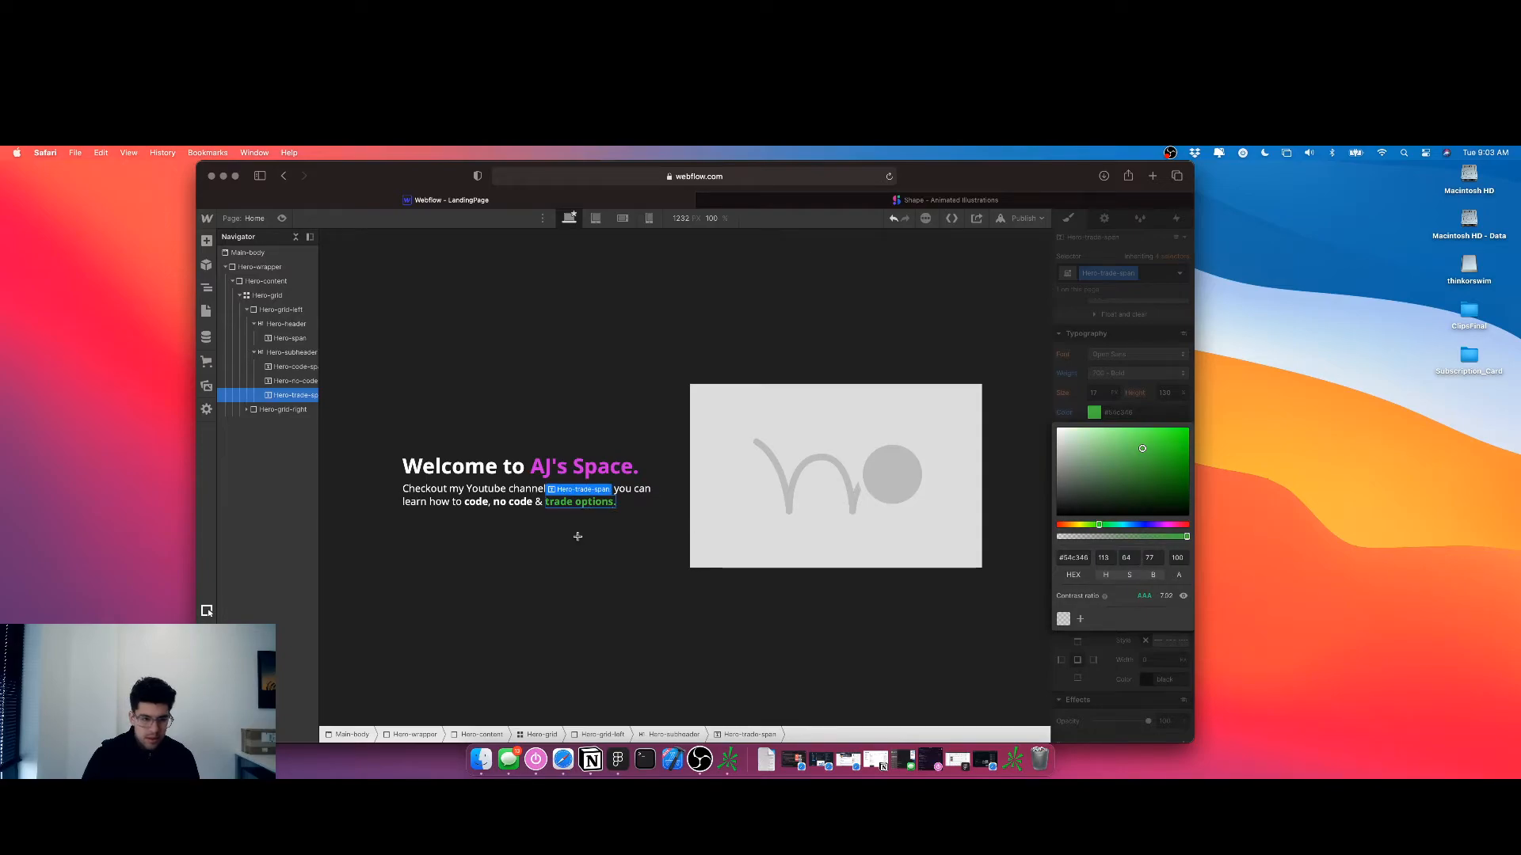
left_click(517, 514)
Set the text color of the Hero-no-code-span around "no code" to blue, about #4c72f0
left_click(513, 501)
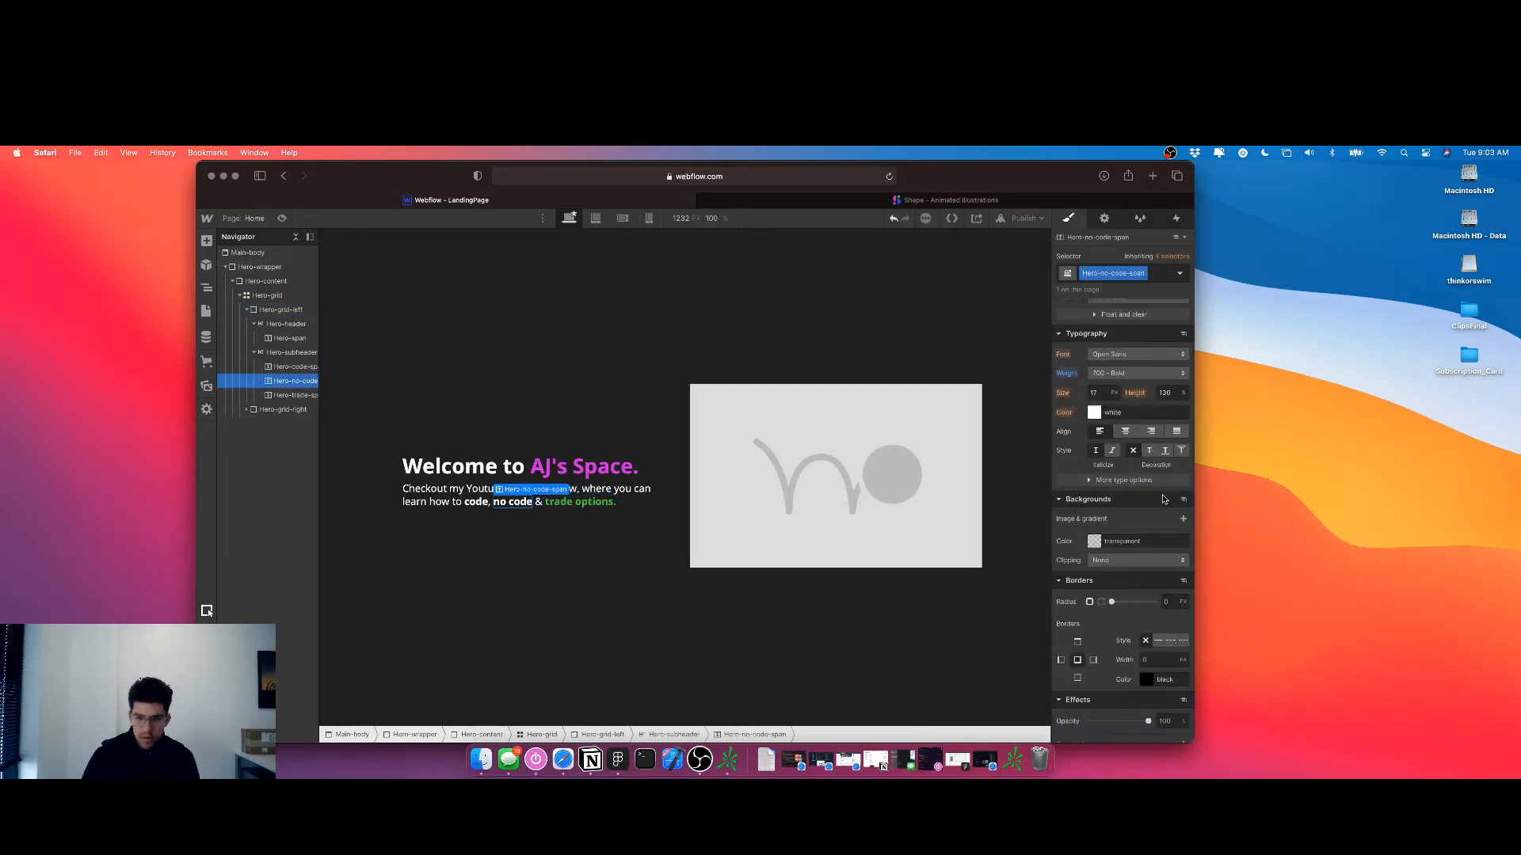
left_click(1094, 412)
left_click_drag(1113, 523, 1139, 524)
left_click_drag(1125, 445, 1139, 436)
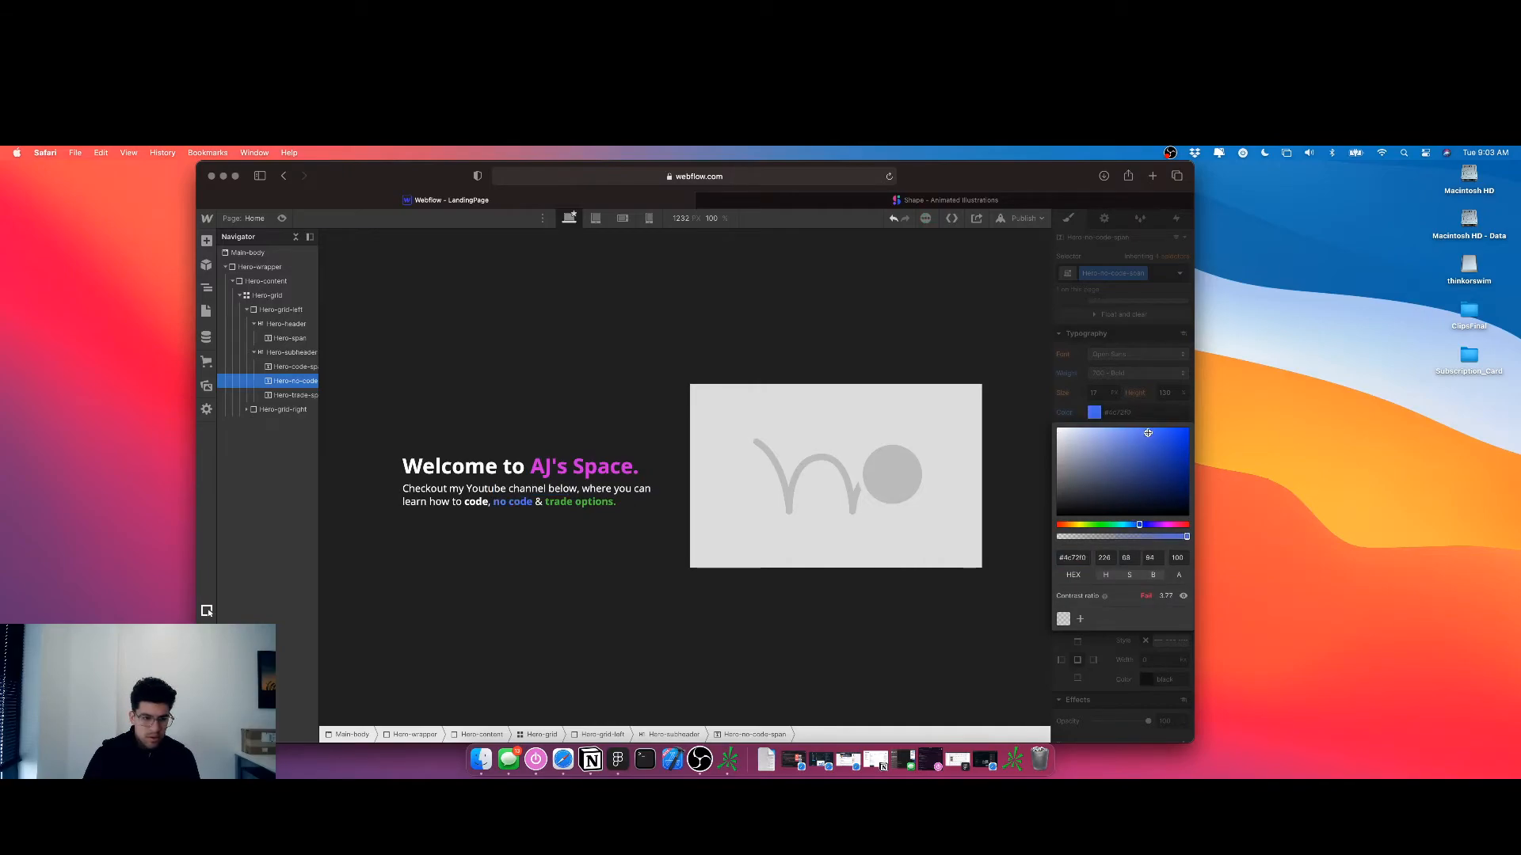
Set the text color of the Hero-code-span around "code" to light red, #f06565
left_click(499, 489)
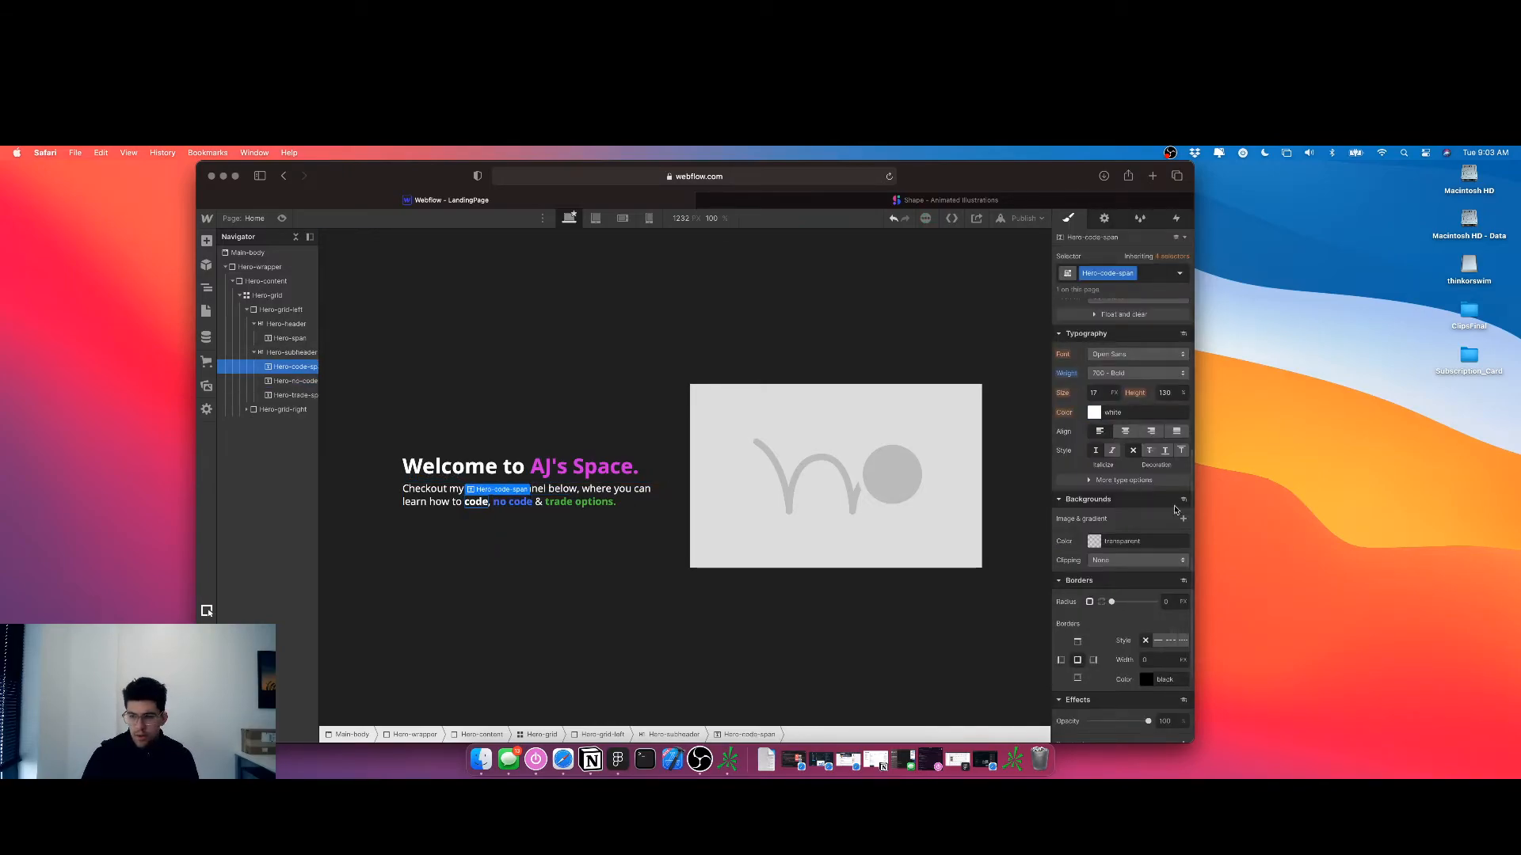
left_click(1094, 413)
mouse_move(1120, 440)
left_mouse_down()
mouse_move(1150, 432)
mouse_move(1134, 435)
left_mouse_up()
key("Escape")
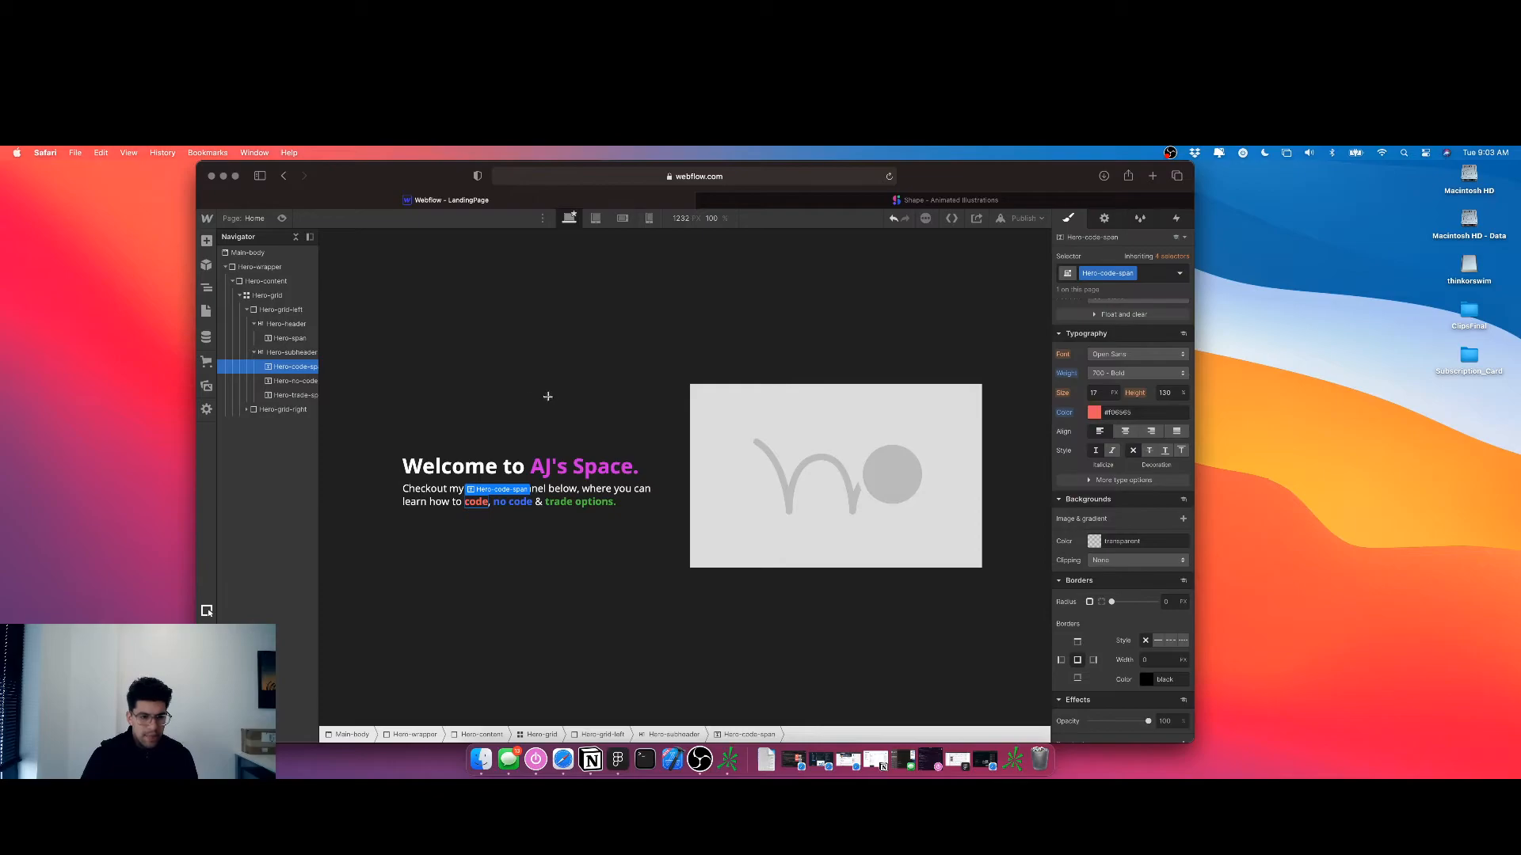
key("Escape")
Upload the animation file Computer Work.json from the Downloads folder to the site's assets
left_click(808, 448)
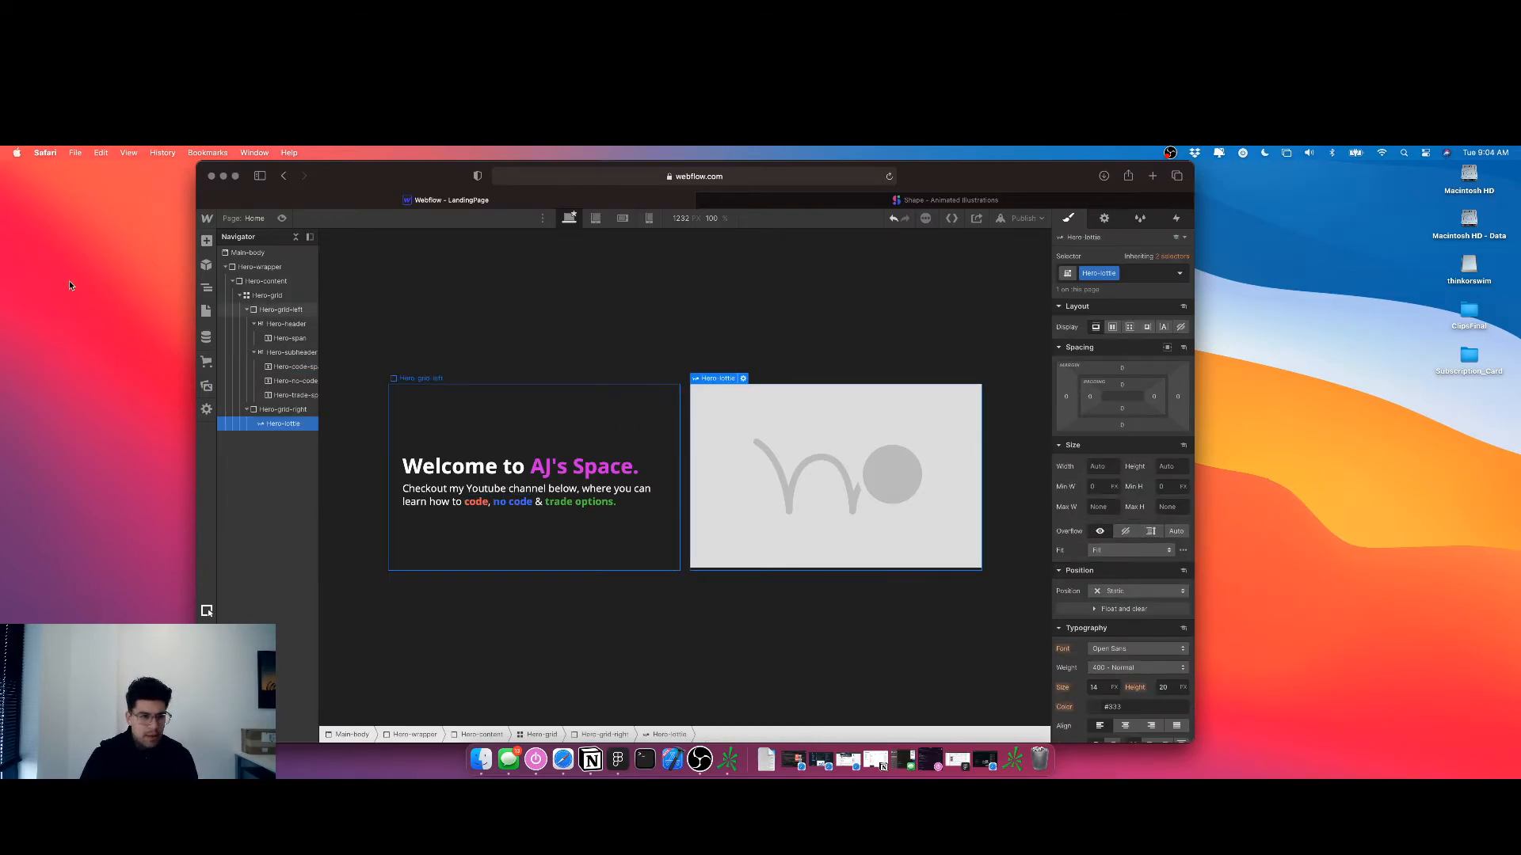
left_click(206, 387)
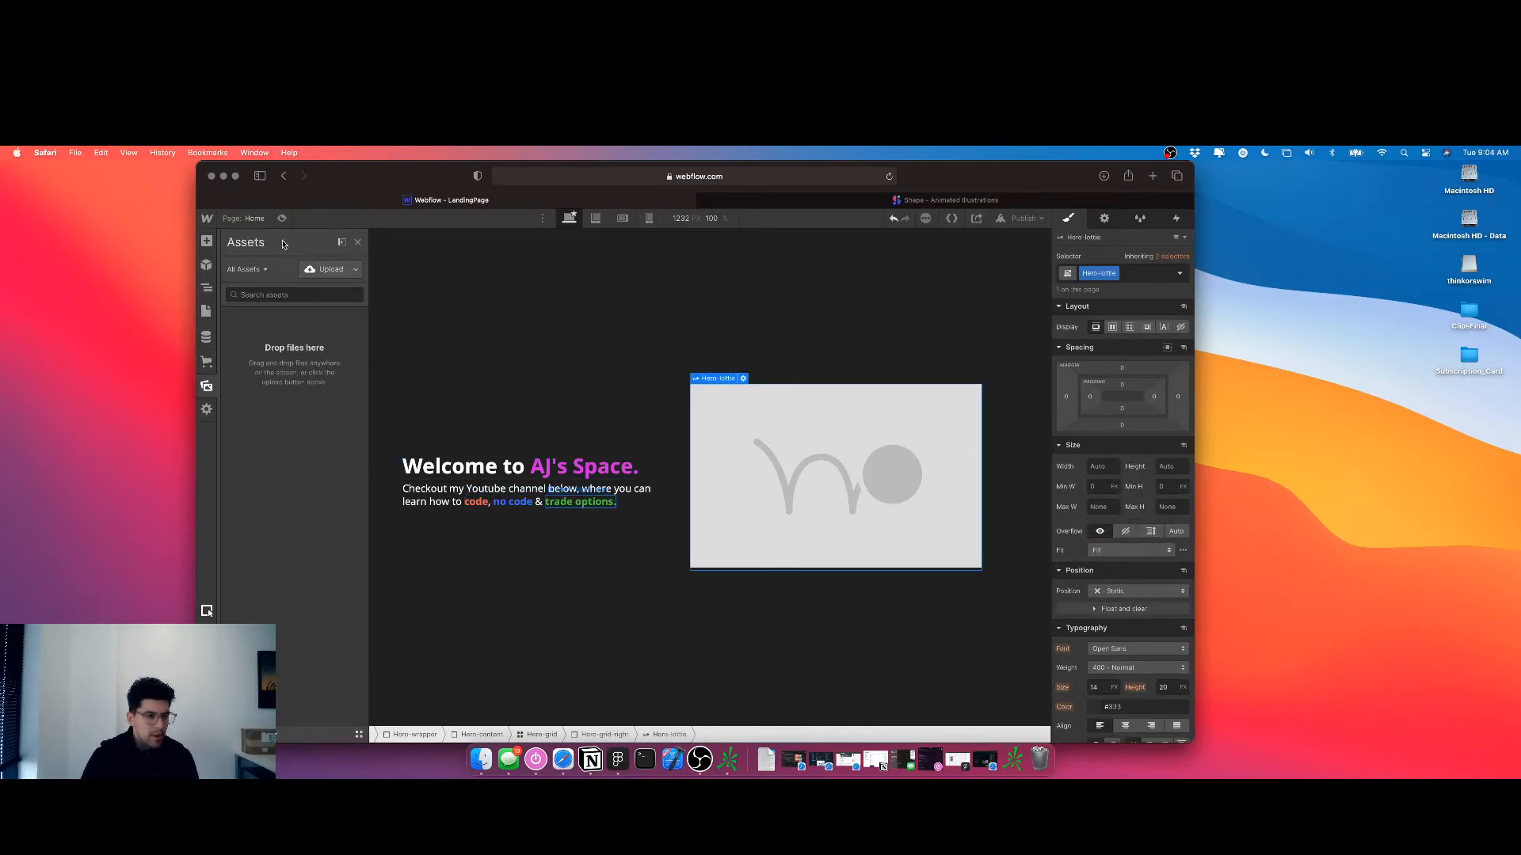
left_click(321, 273)
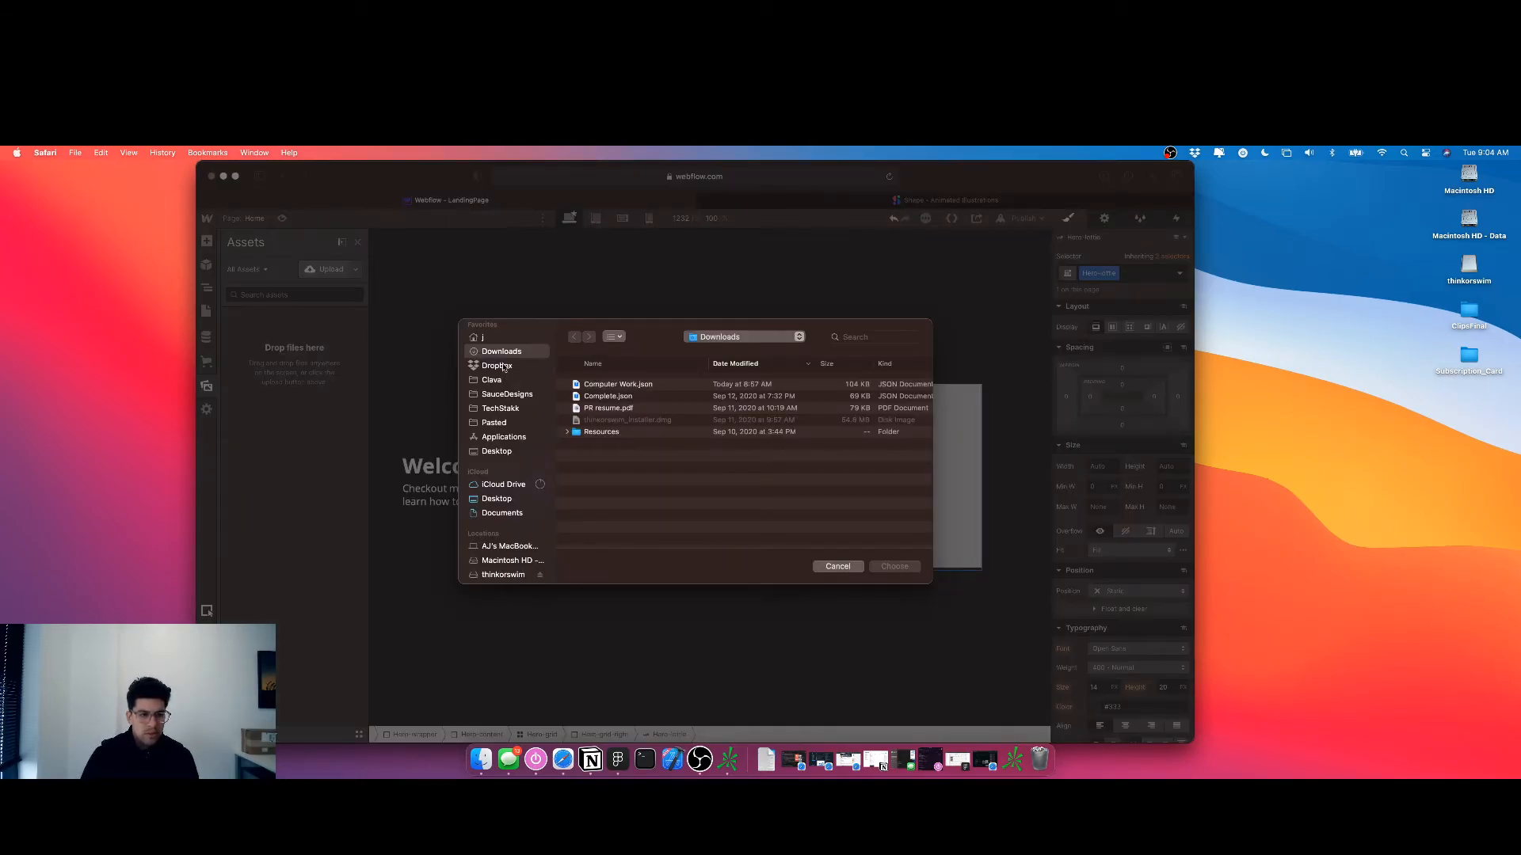
double_click(629, 385)
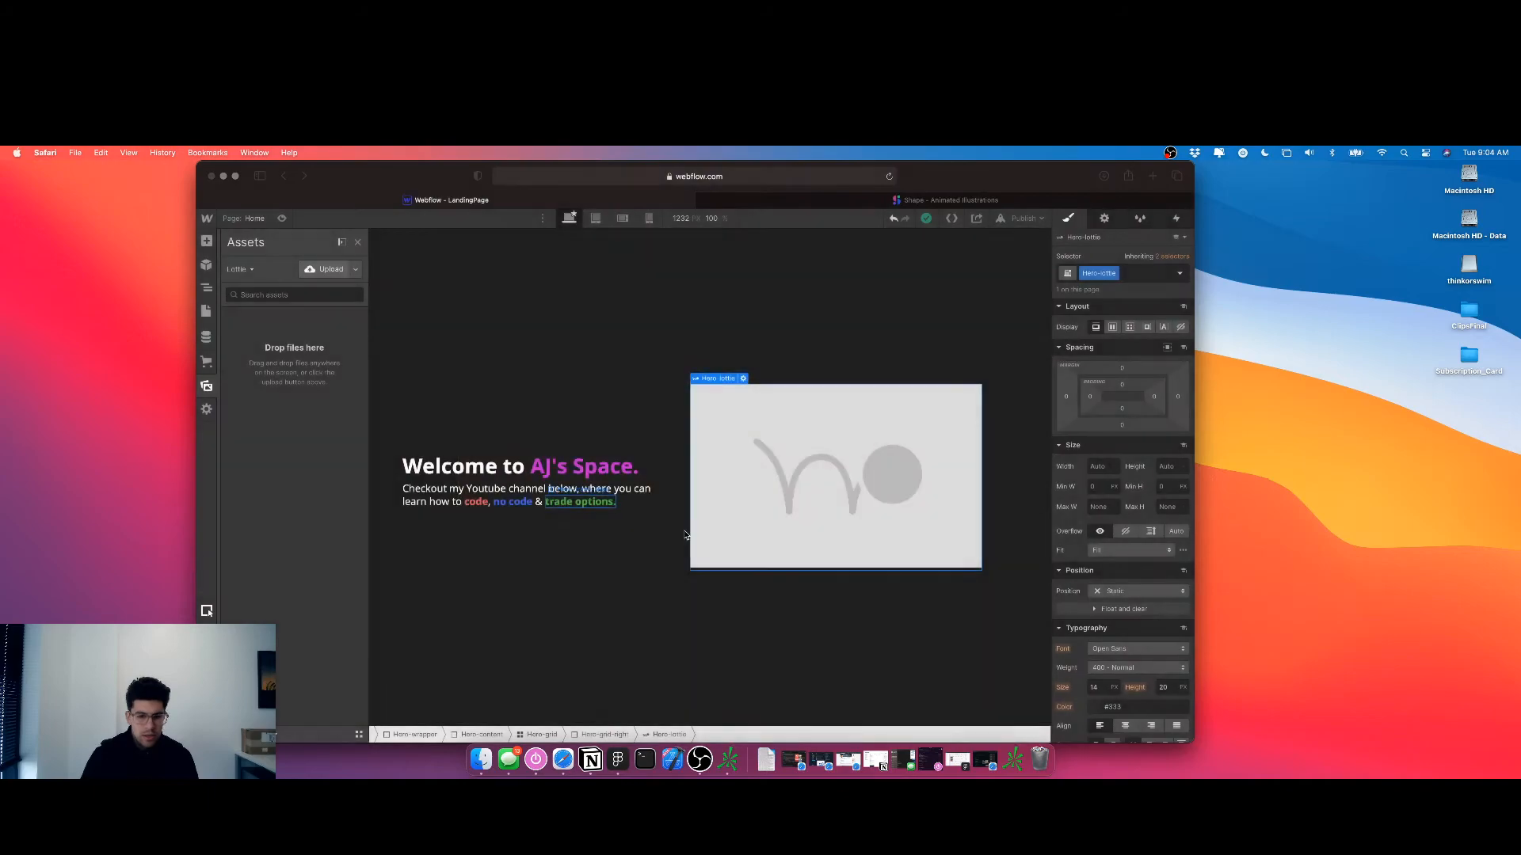
Replace the Hero-lottie placeholder animation with Computer Work.json and have it loop
left_click(743, 378)
left_click(776, 441)
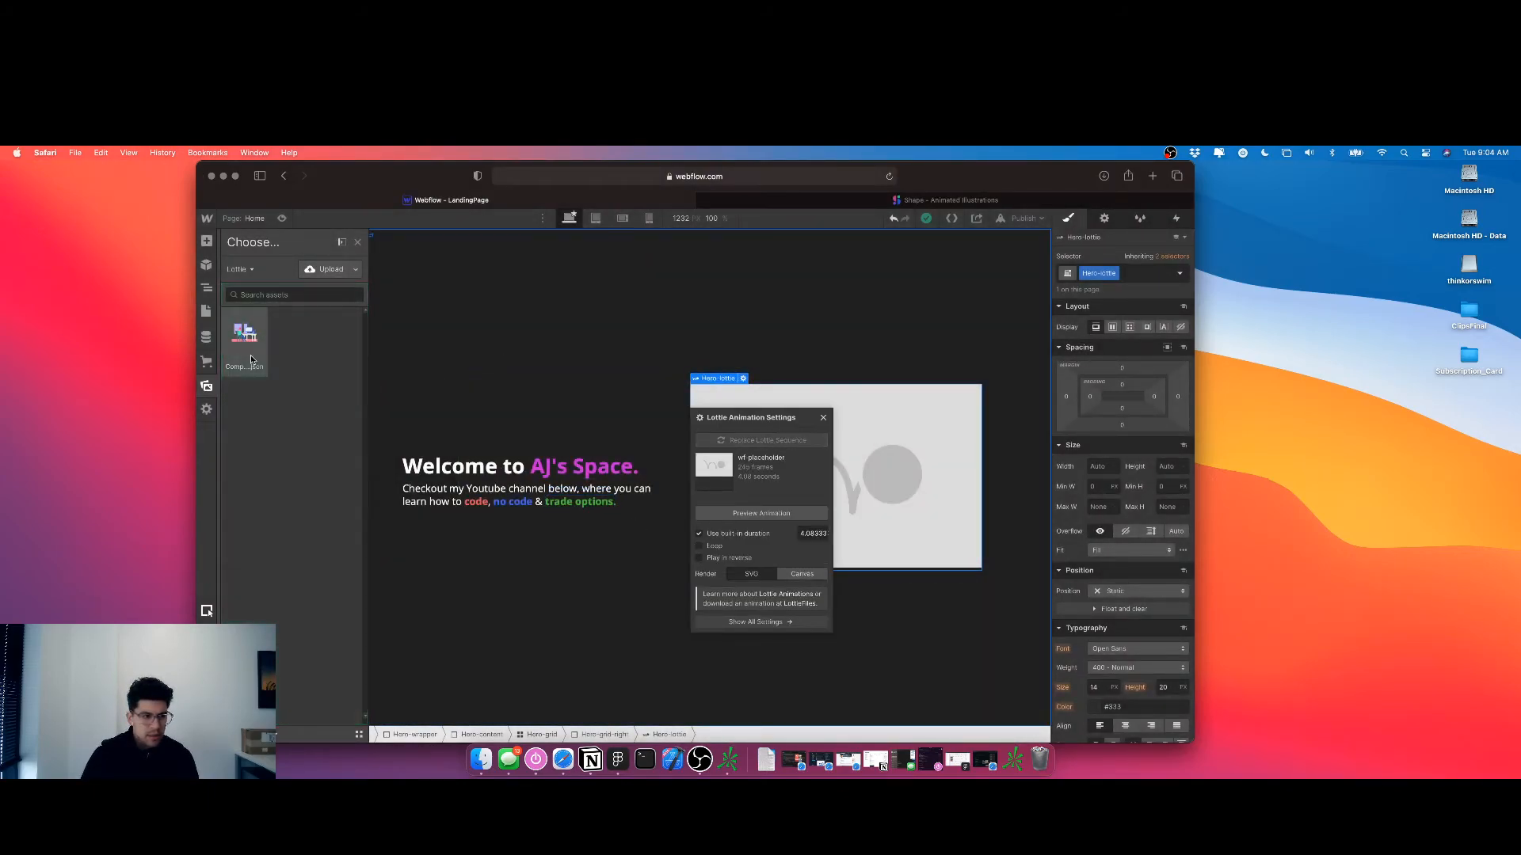
left_click(244, 332)
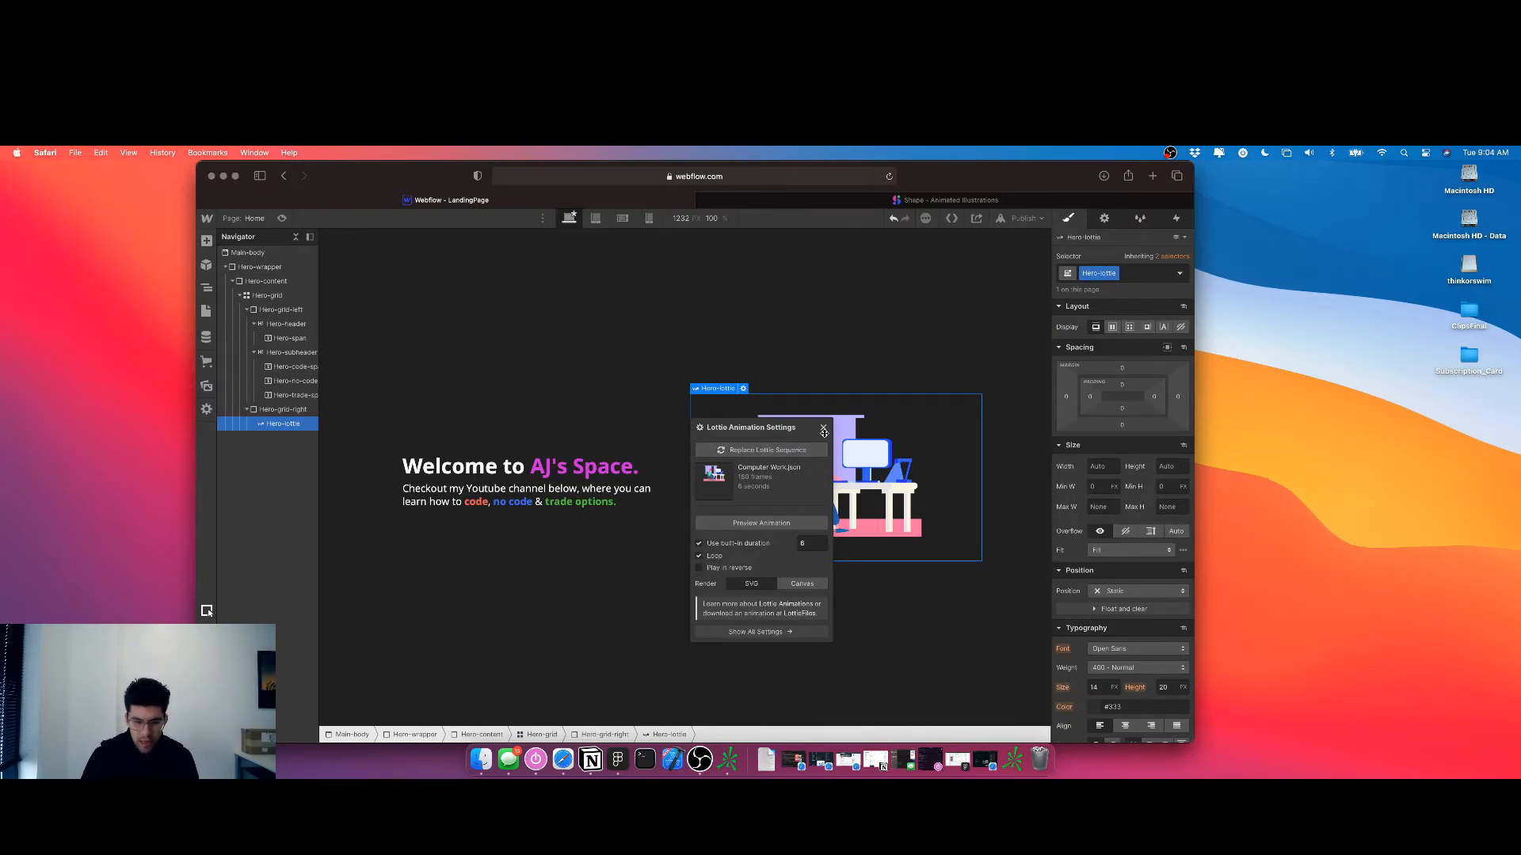
left_click(821, 379)
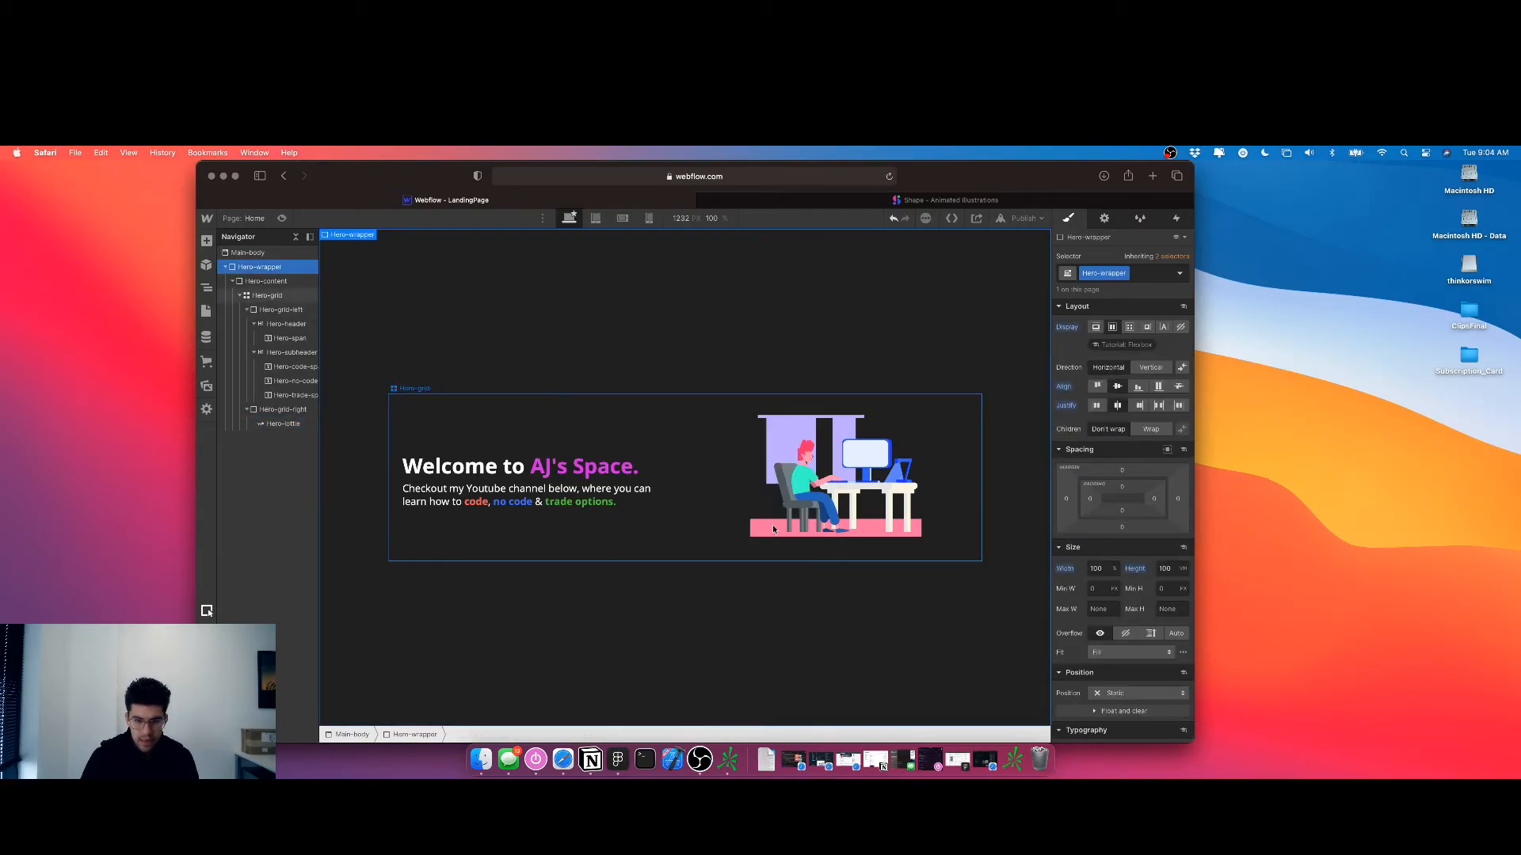
Examine the text color options of the Hero-code-span and the style settings of the Hero-wrapper
left_click(477, 505)
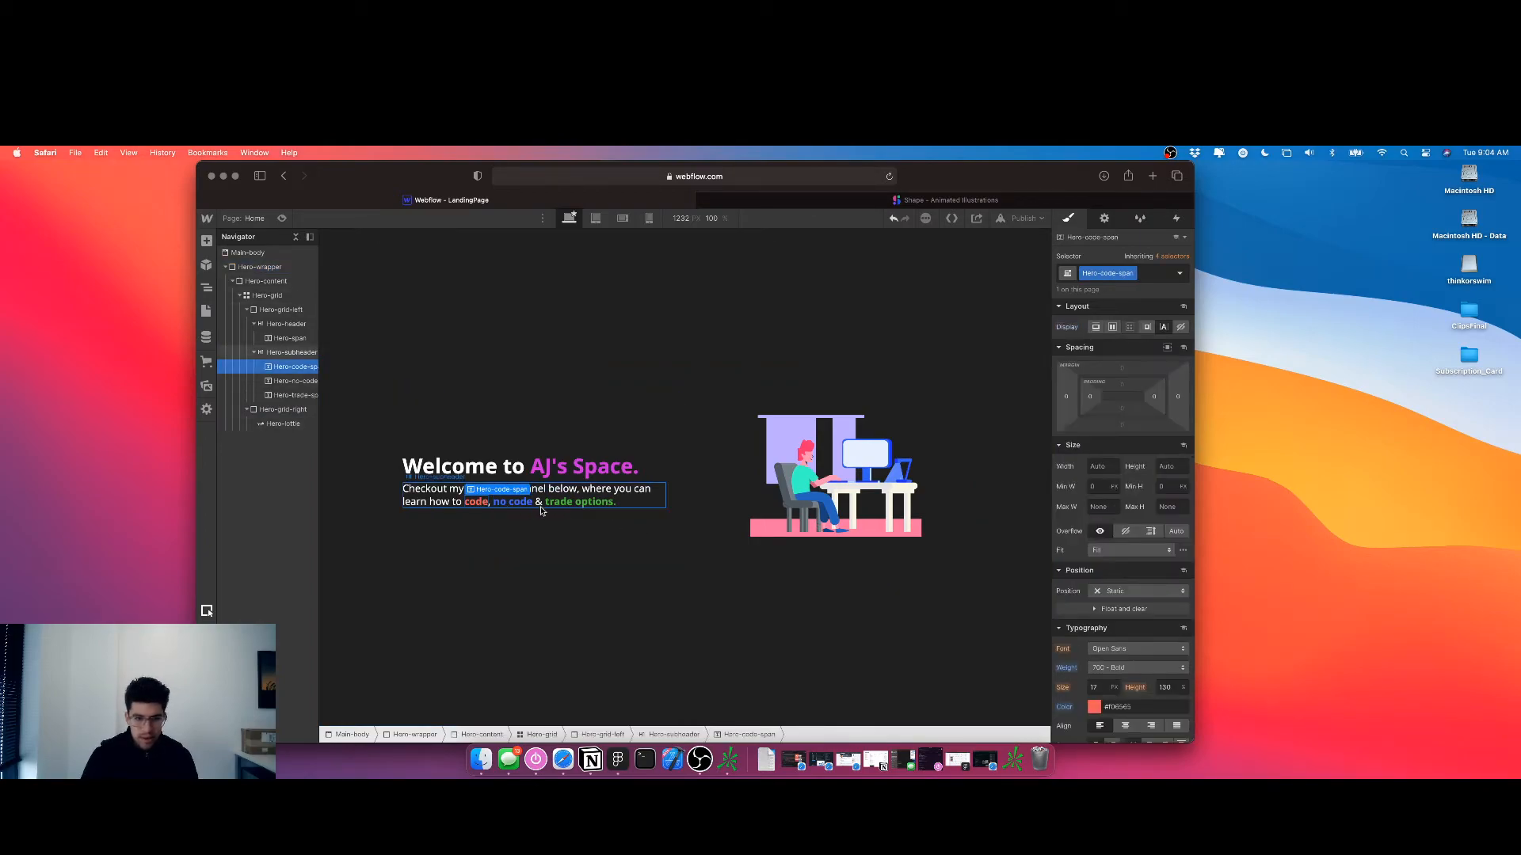
scroll(1098, 697, "down", 1)
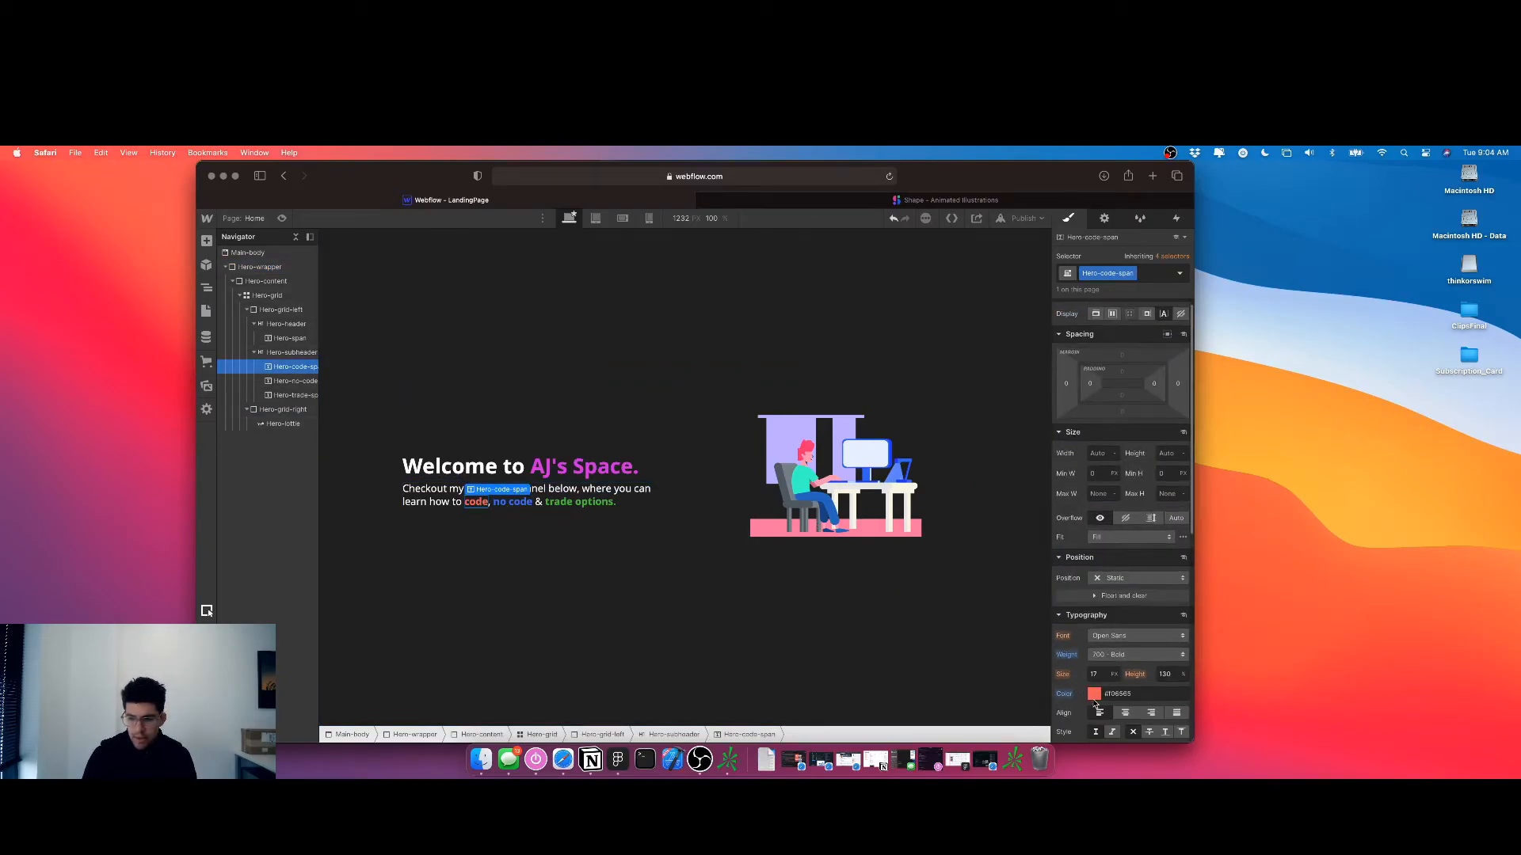
left_click(1094, 695)
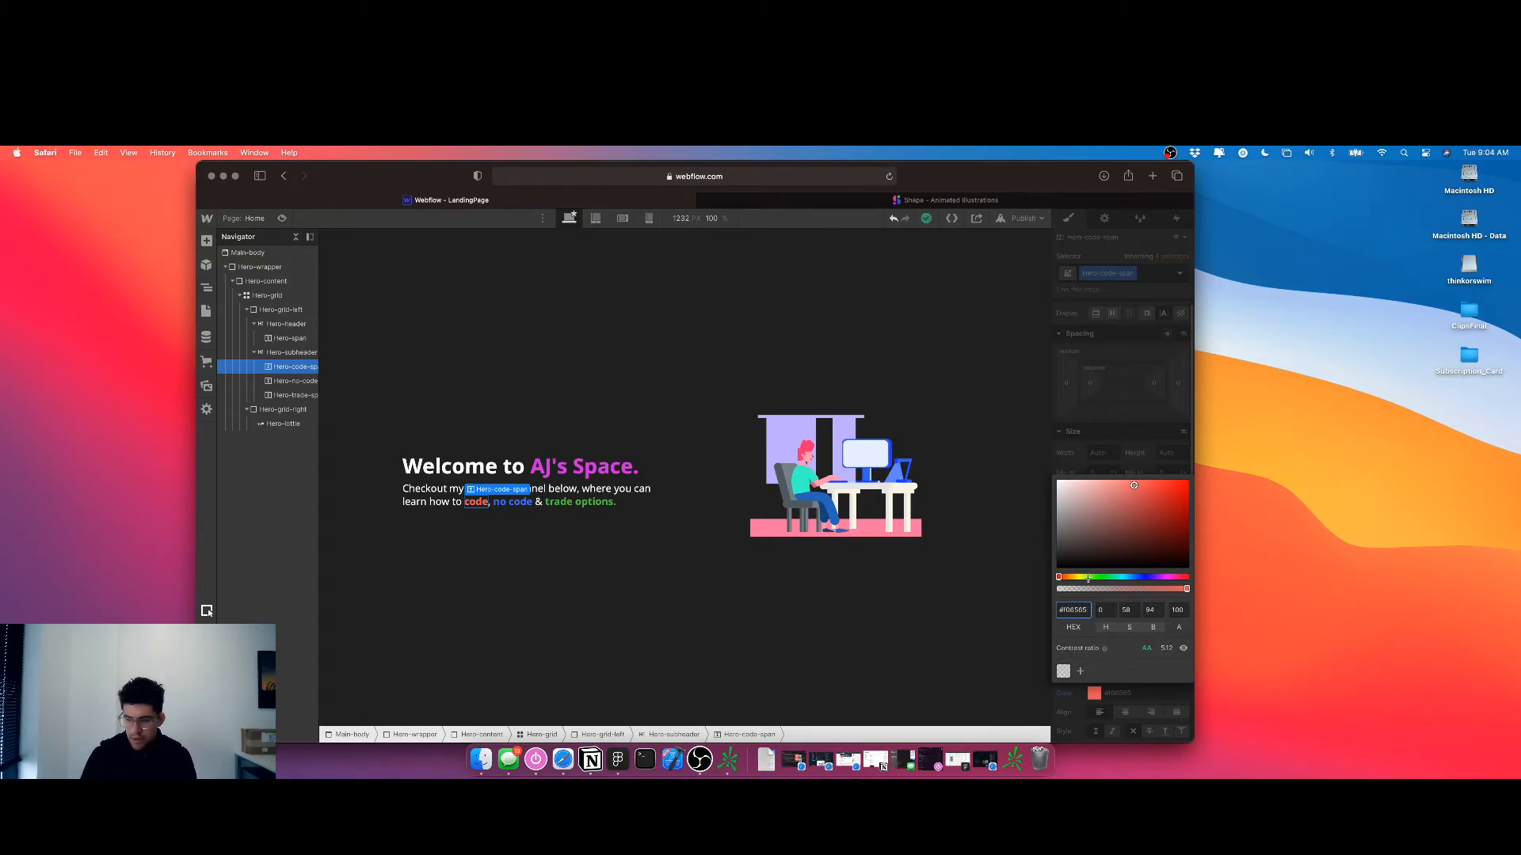
left_click(1095, 695)
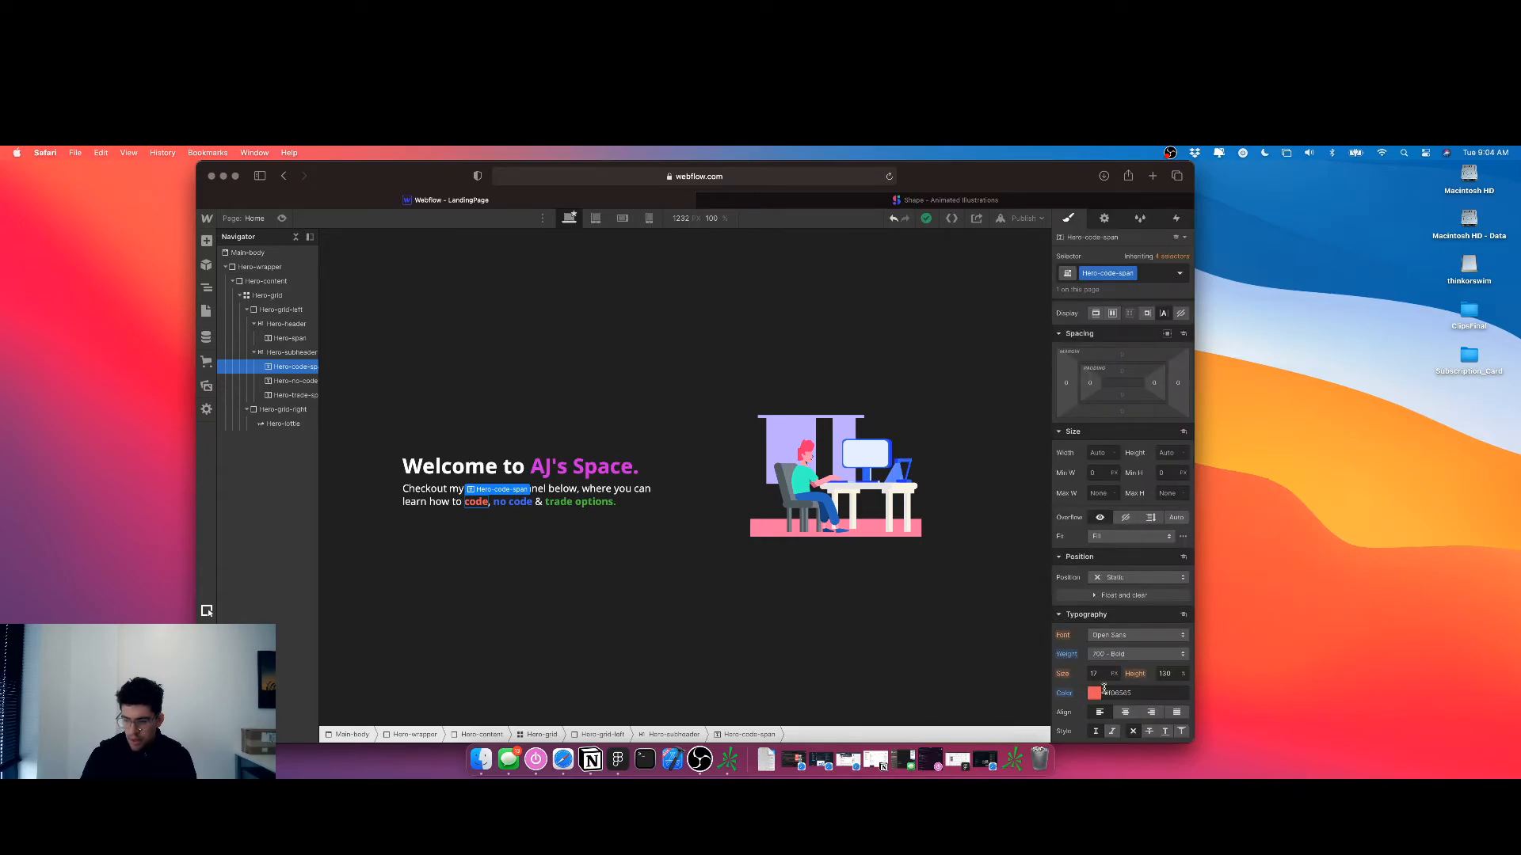
scroll(1104, 689, "down", 3)
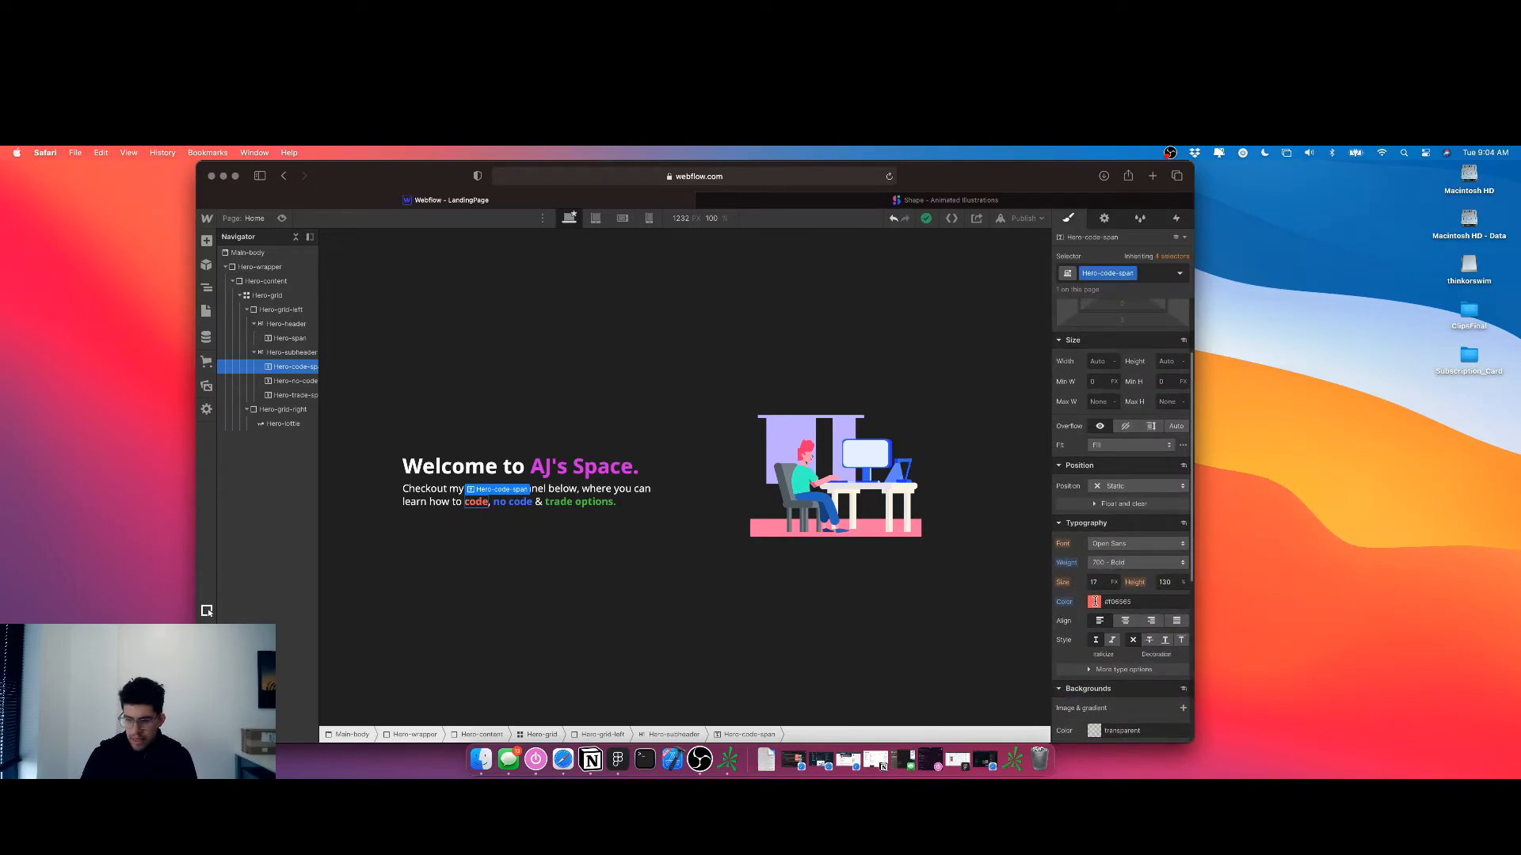
left_click(1095, 602)
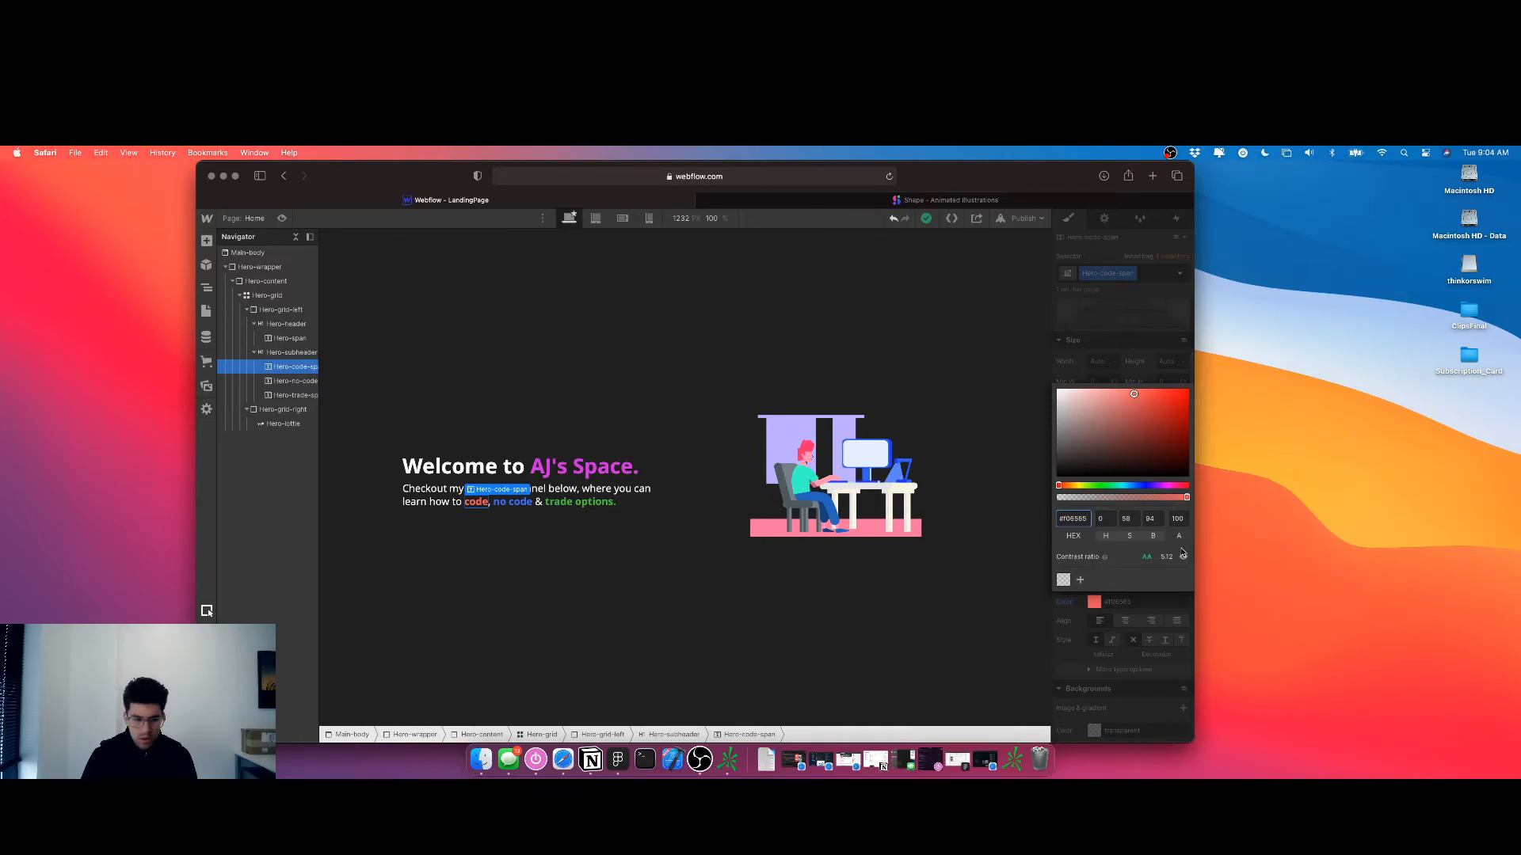
left_click(998, 592)
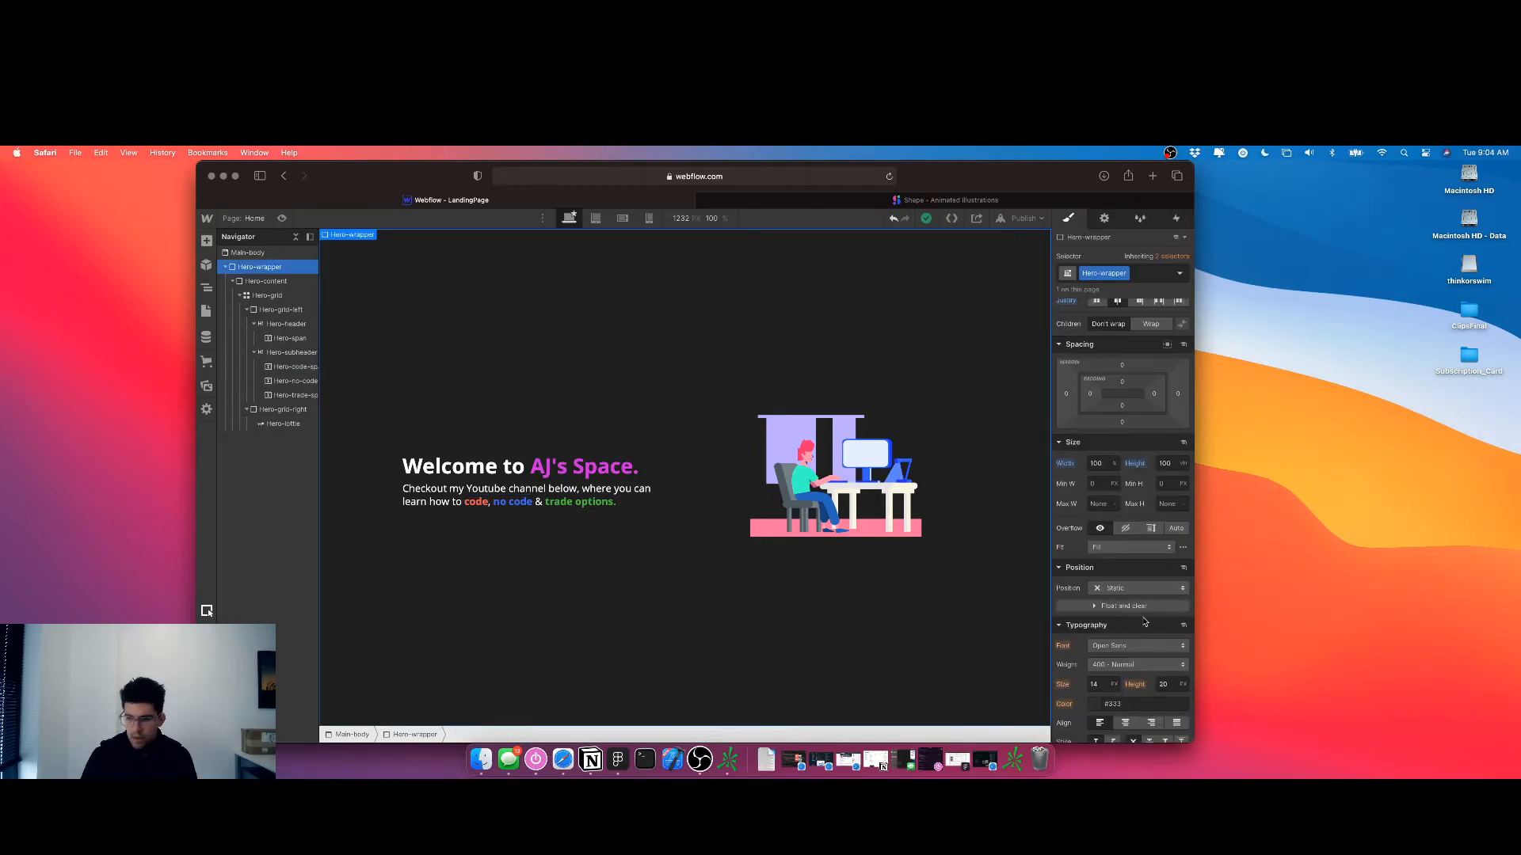
left_click(1099, 706)
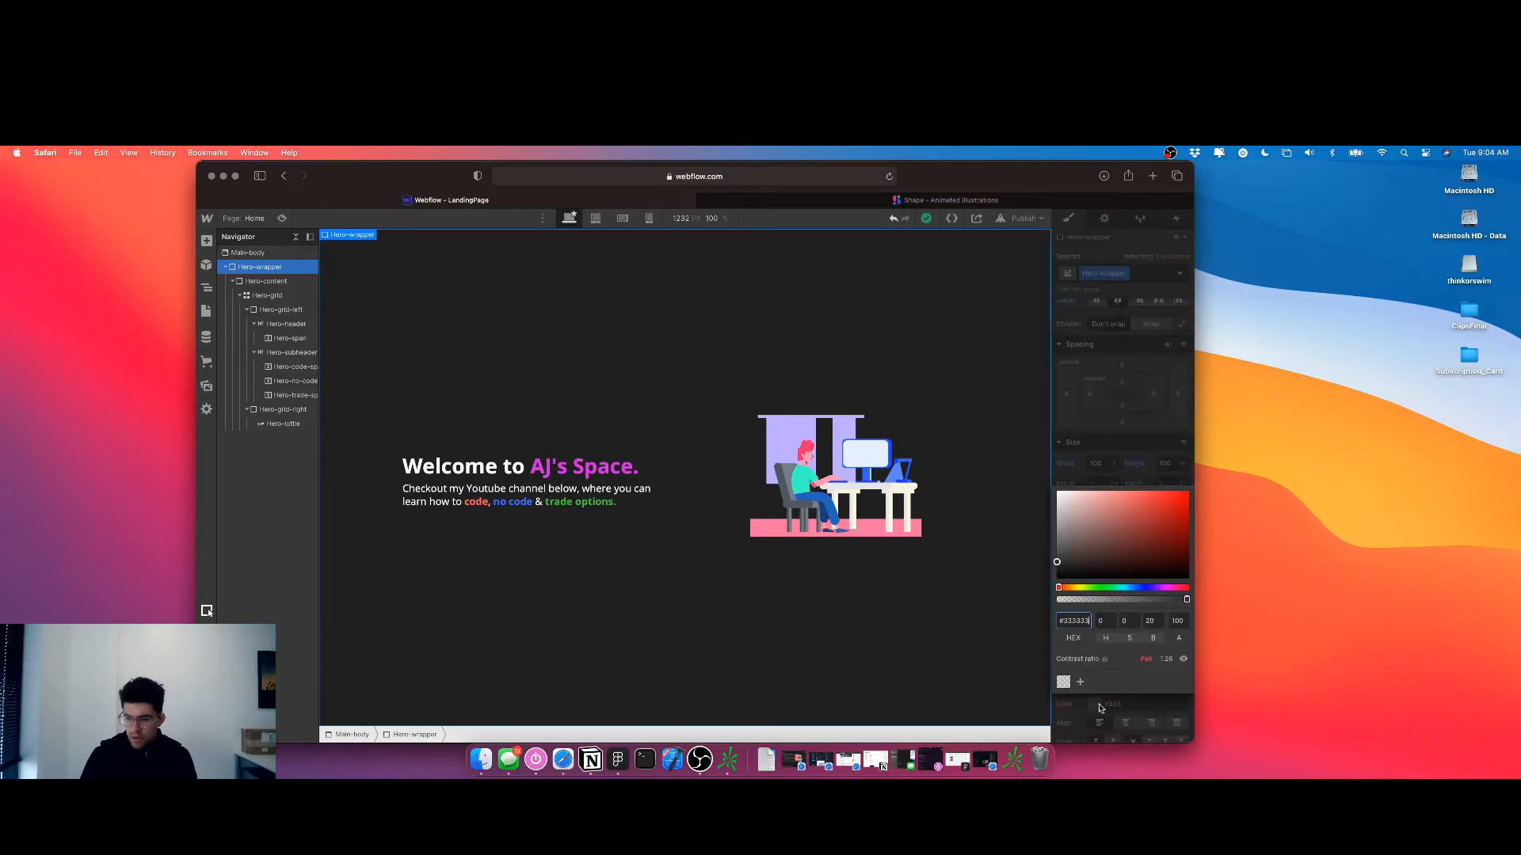
left_click(1100, 706)
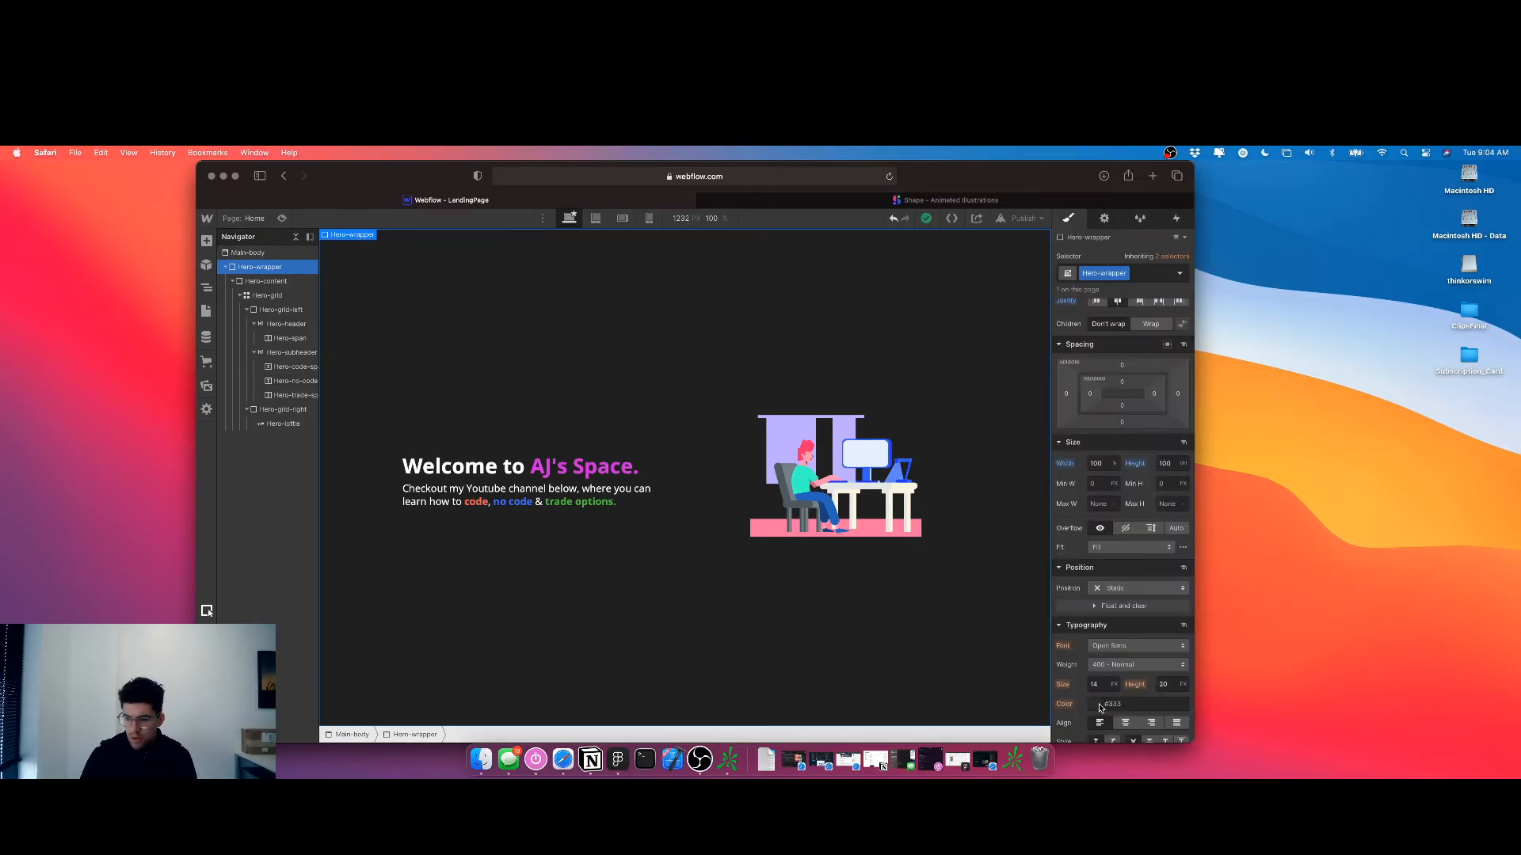
scroll(1113, 666, "down", 2)
scroll(1114, 664, "down", 3)
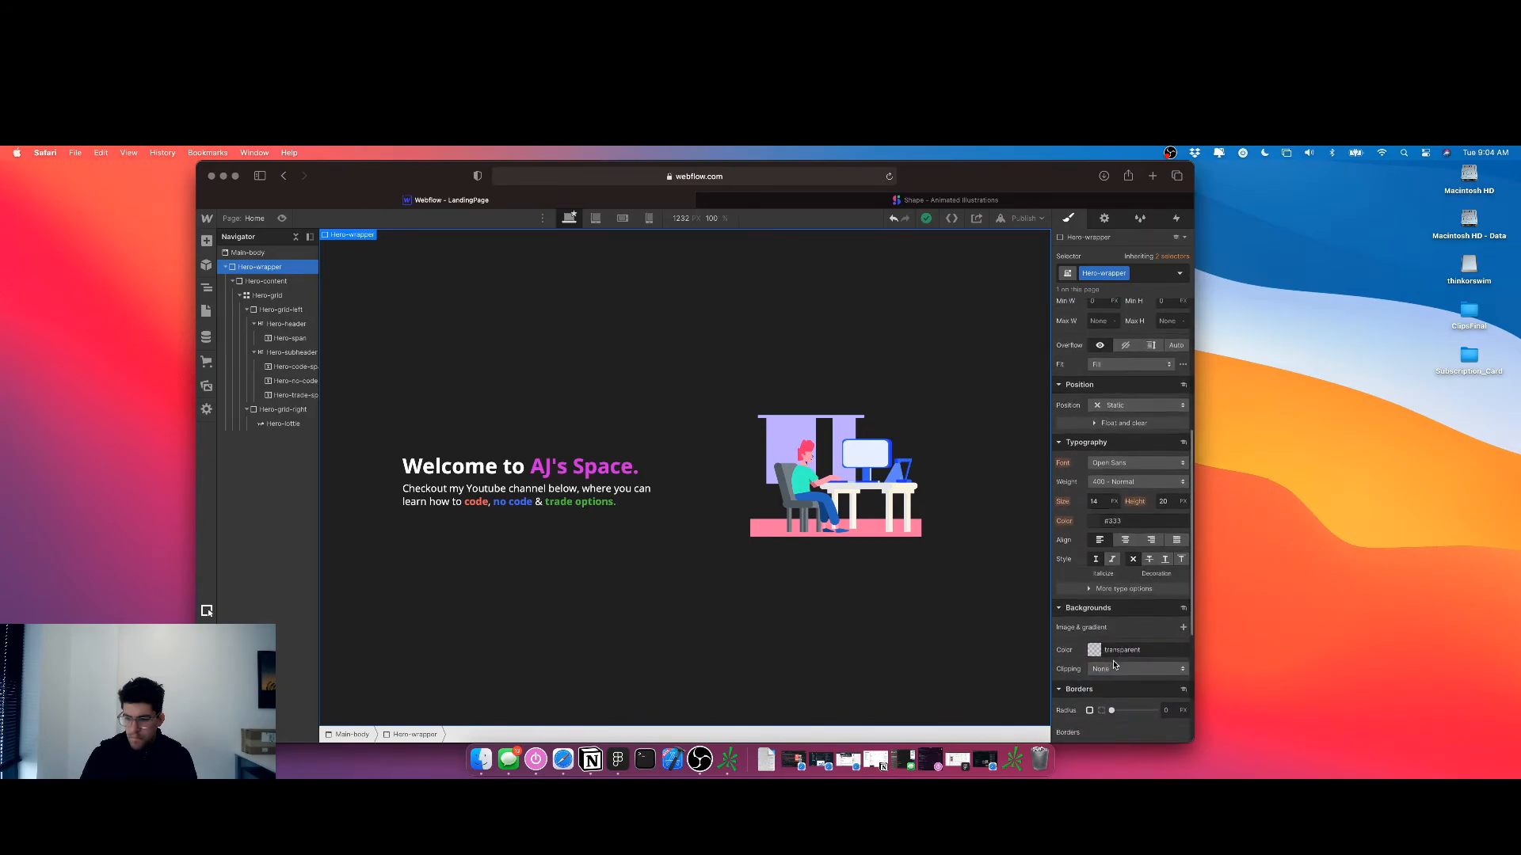
scroll(1113, 664, "down", 5)
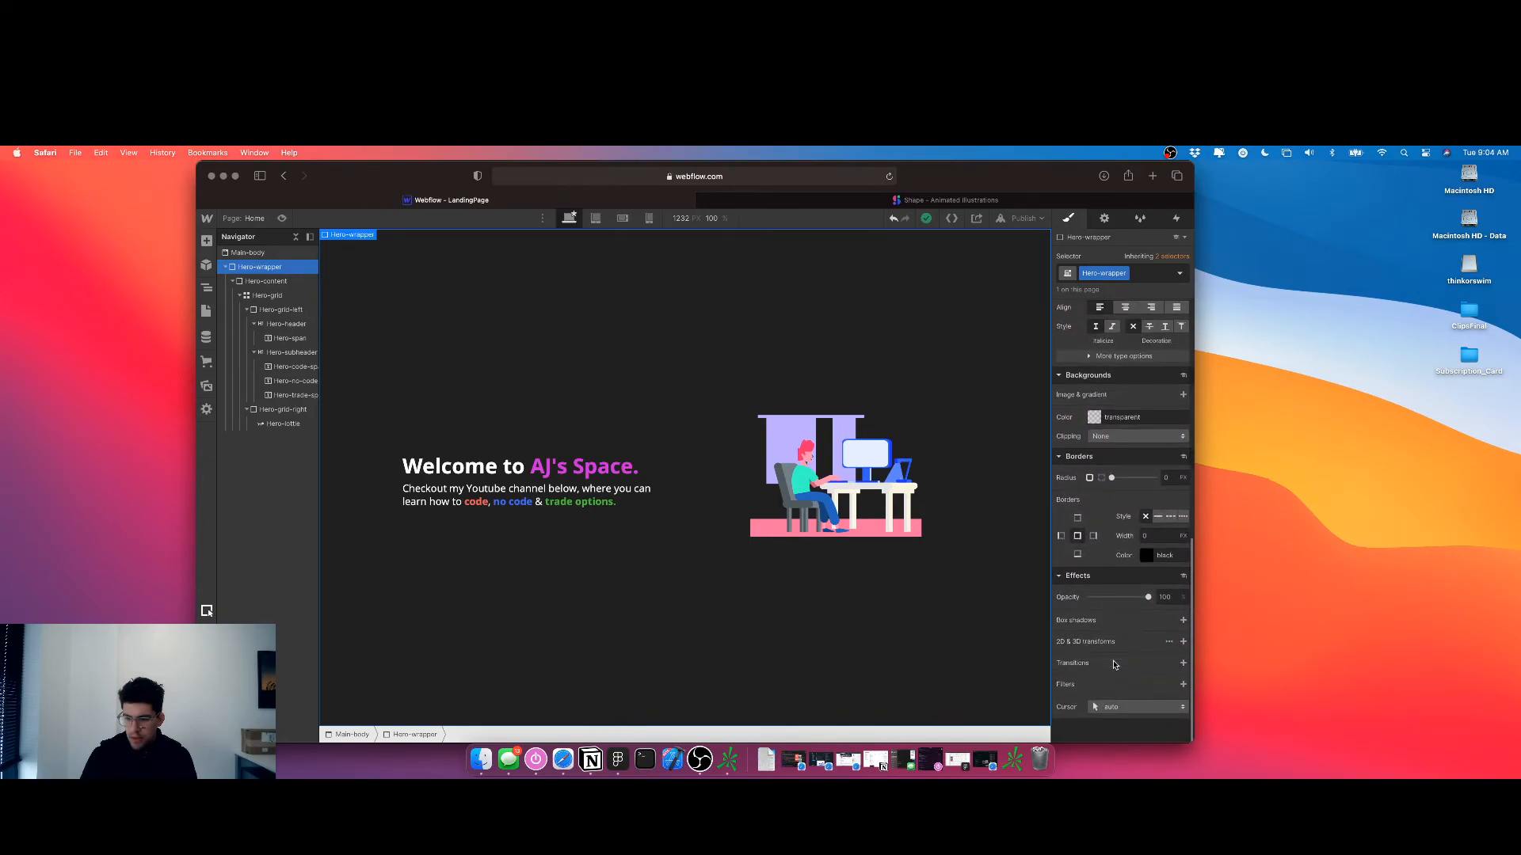
scroll(1113, 665, "up", 10)
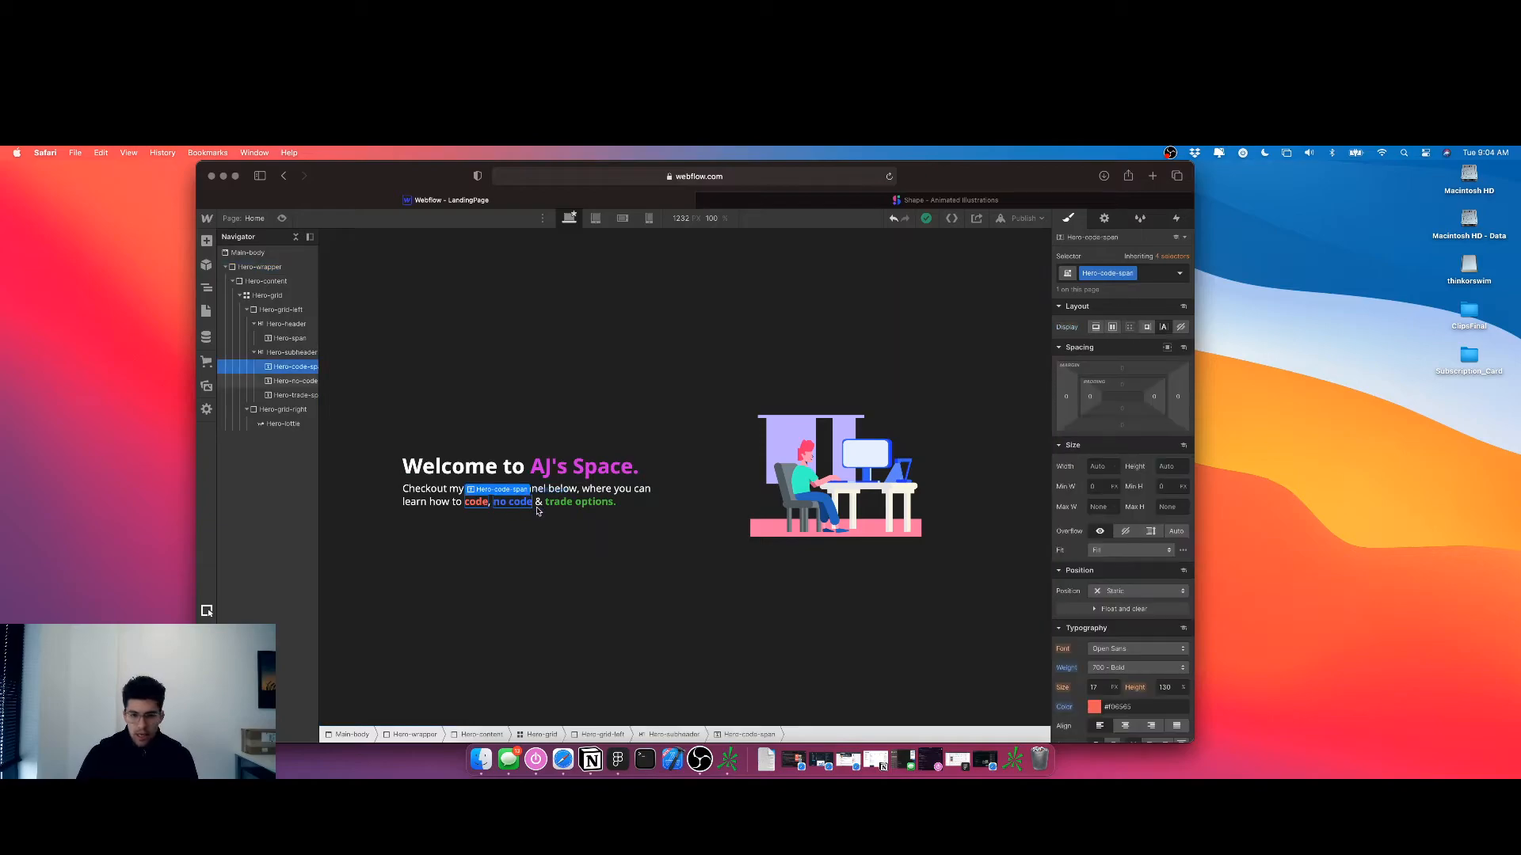
Recolor the Hero-span in the main heading to a light purple with hue 271, saturation 40 and brightness 100
left_click(584, 466)
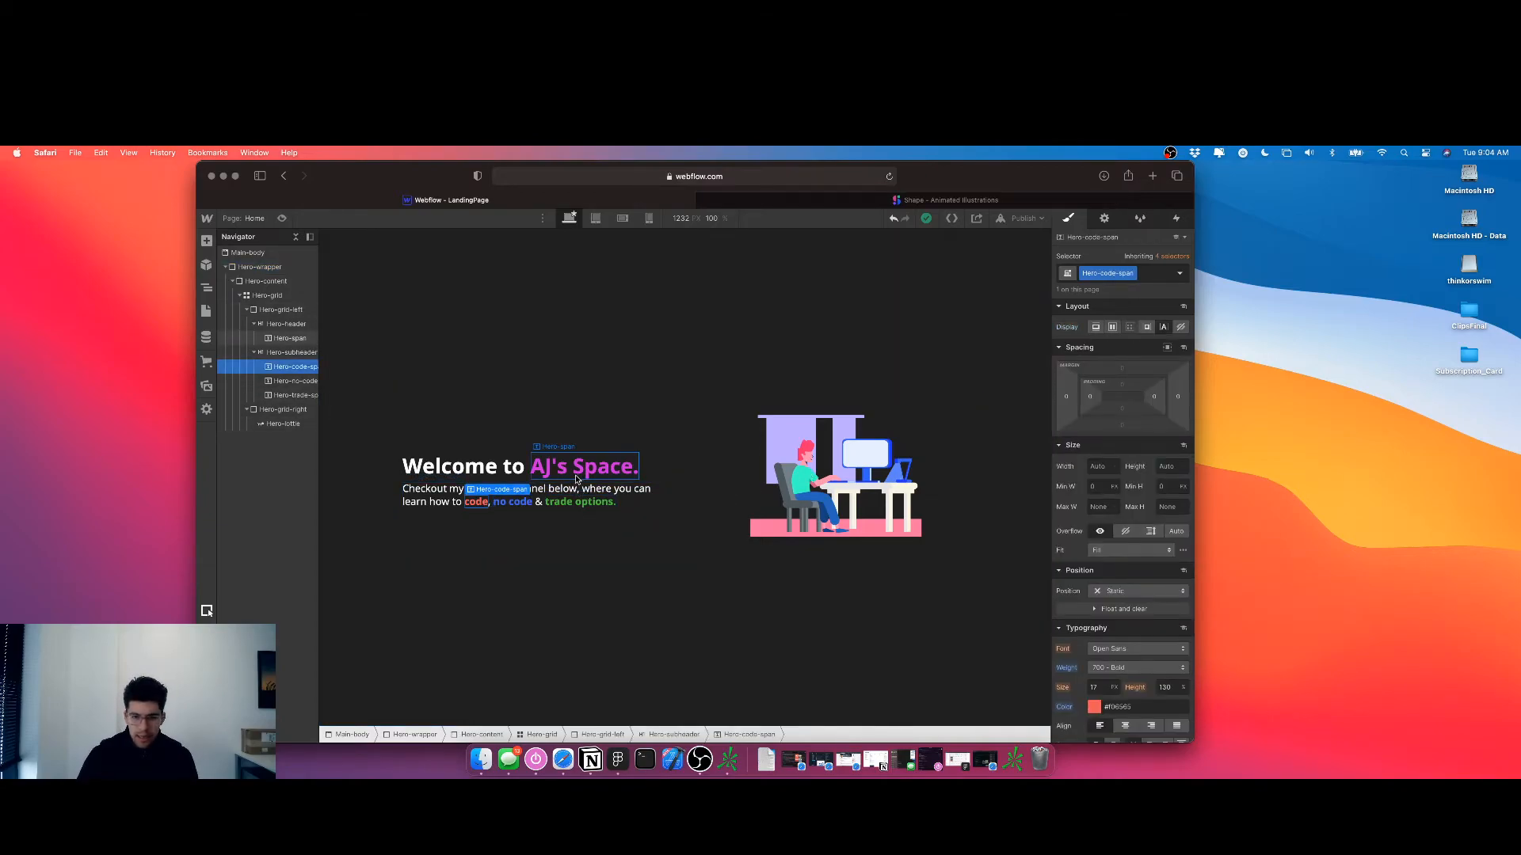
left_click(1093, 707)
left_click(1146, 510)
left_click(1133, 494)
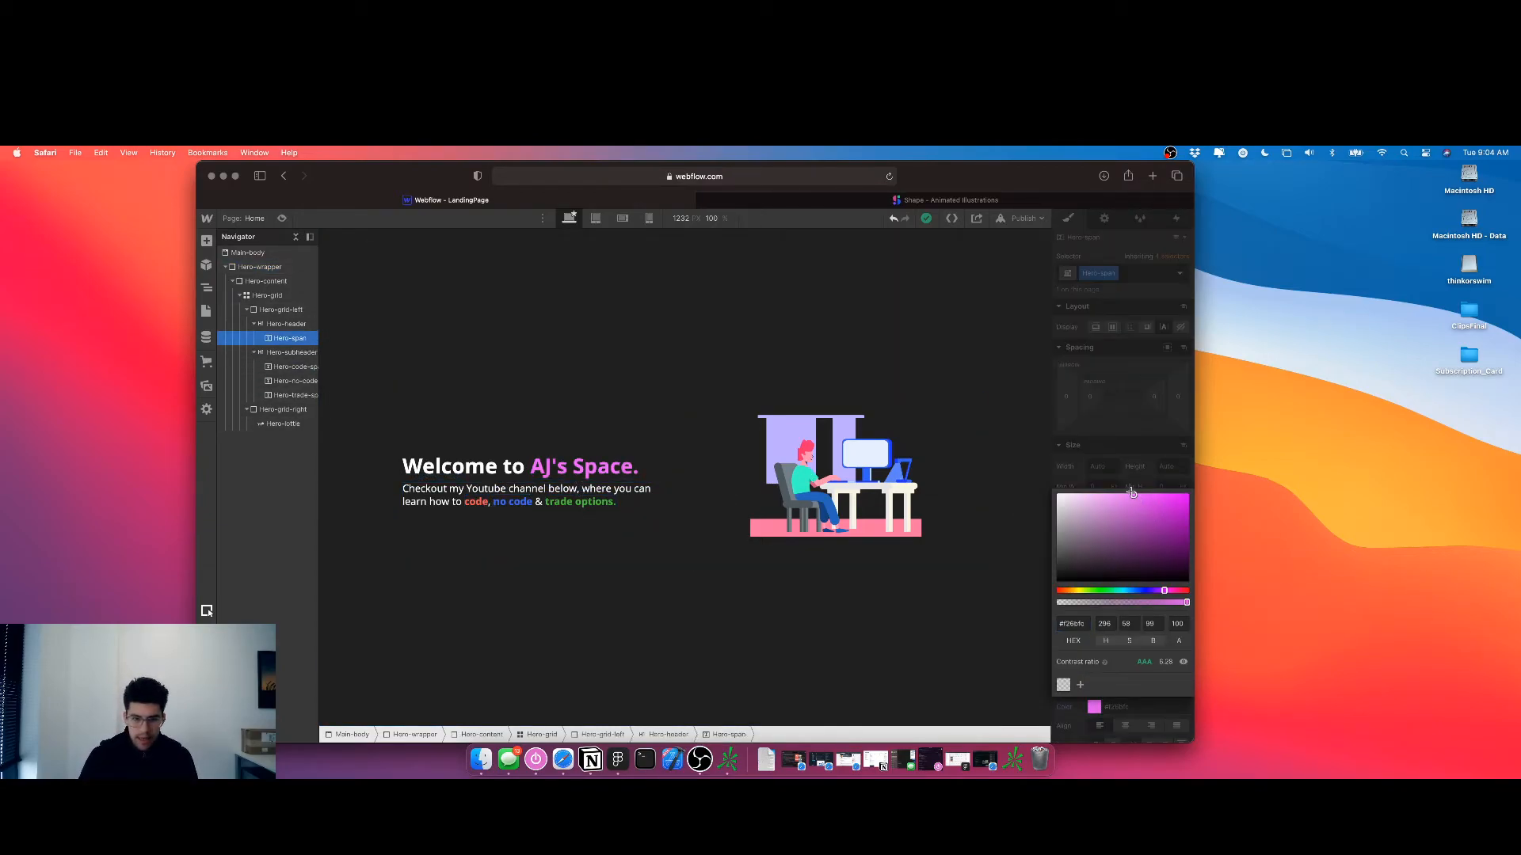
left_click(1160, 590)
left_click_drag(1159, 590, 1156, 590)
left_click(1117, 495)
left_click_drag(1111, 494, 1109, 494)
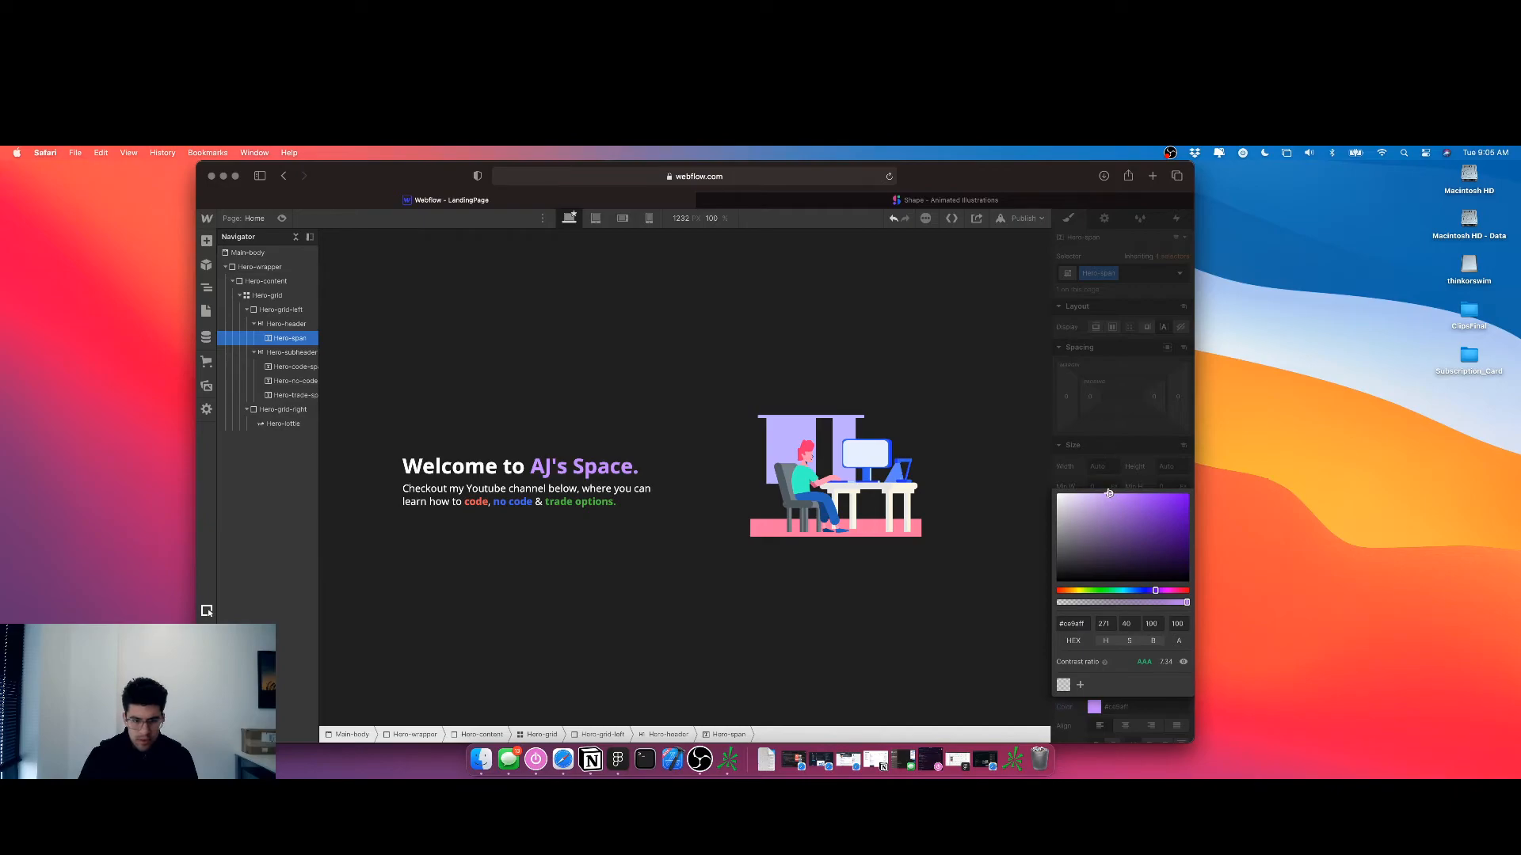
Recolor the Hero-trade-span around "trade options." to a bright mint green by shifting the hue and raising the brightness
left_click(480, 505)
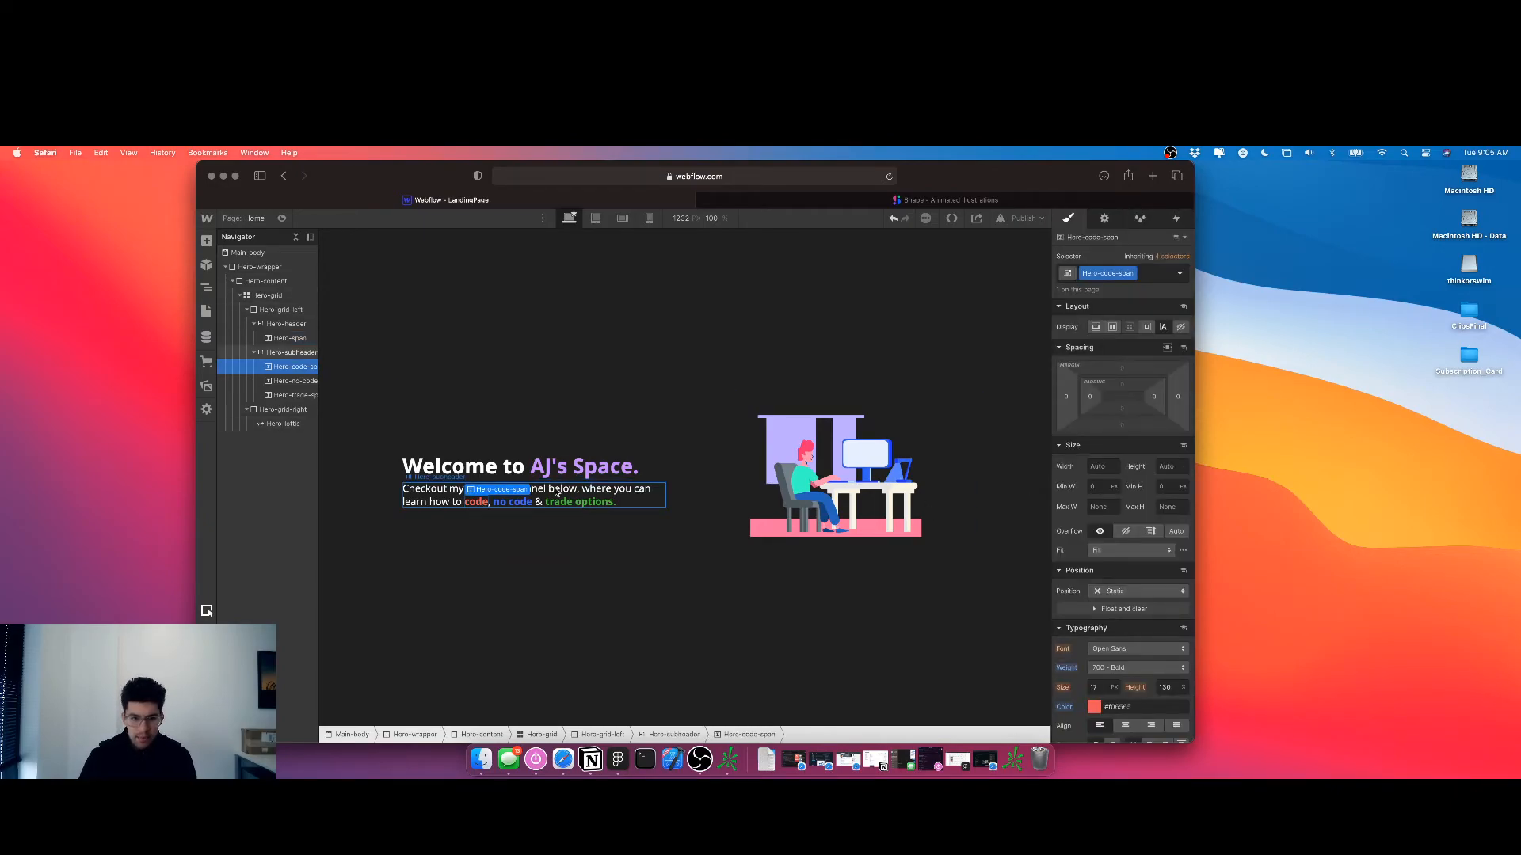
left_click(578, 502)
left_click(1093, 707)
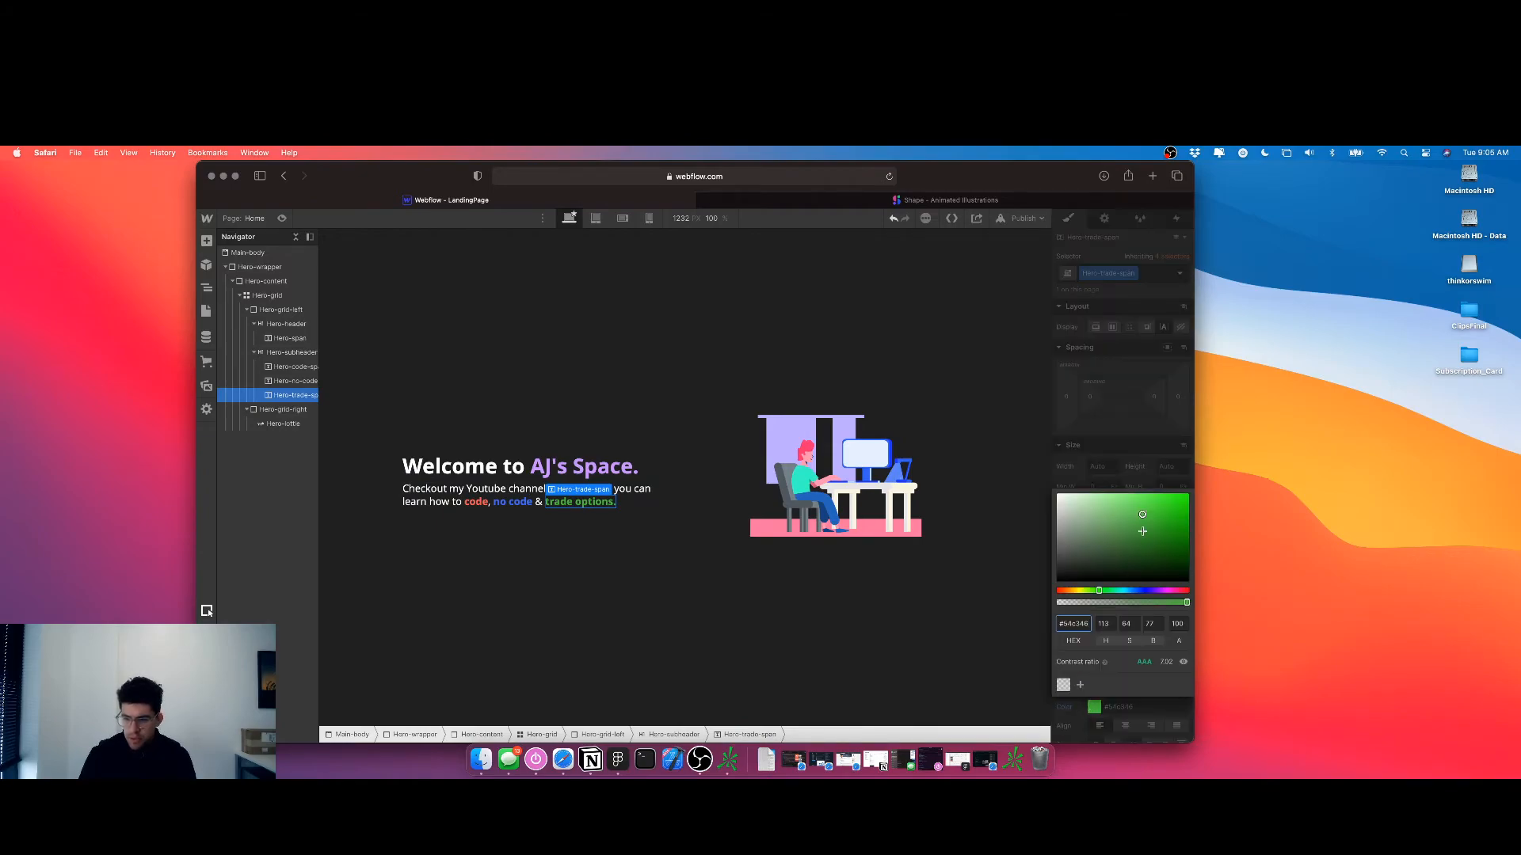
left_click_drag(1099, 590, 1111, 590)
left_click_drag(1142, 516, 1142, 497)
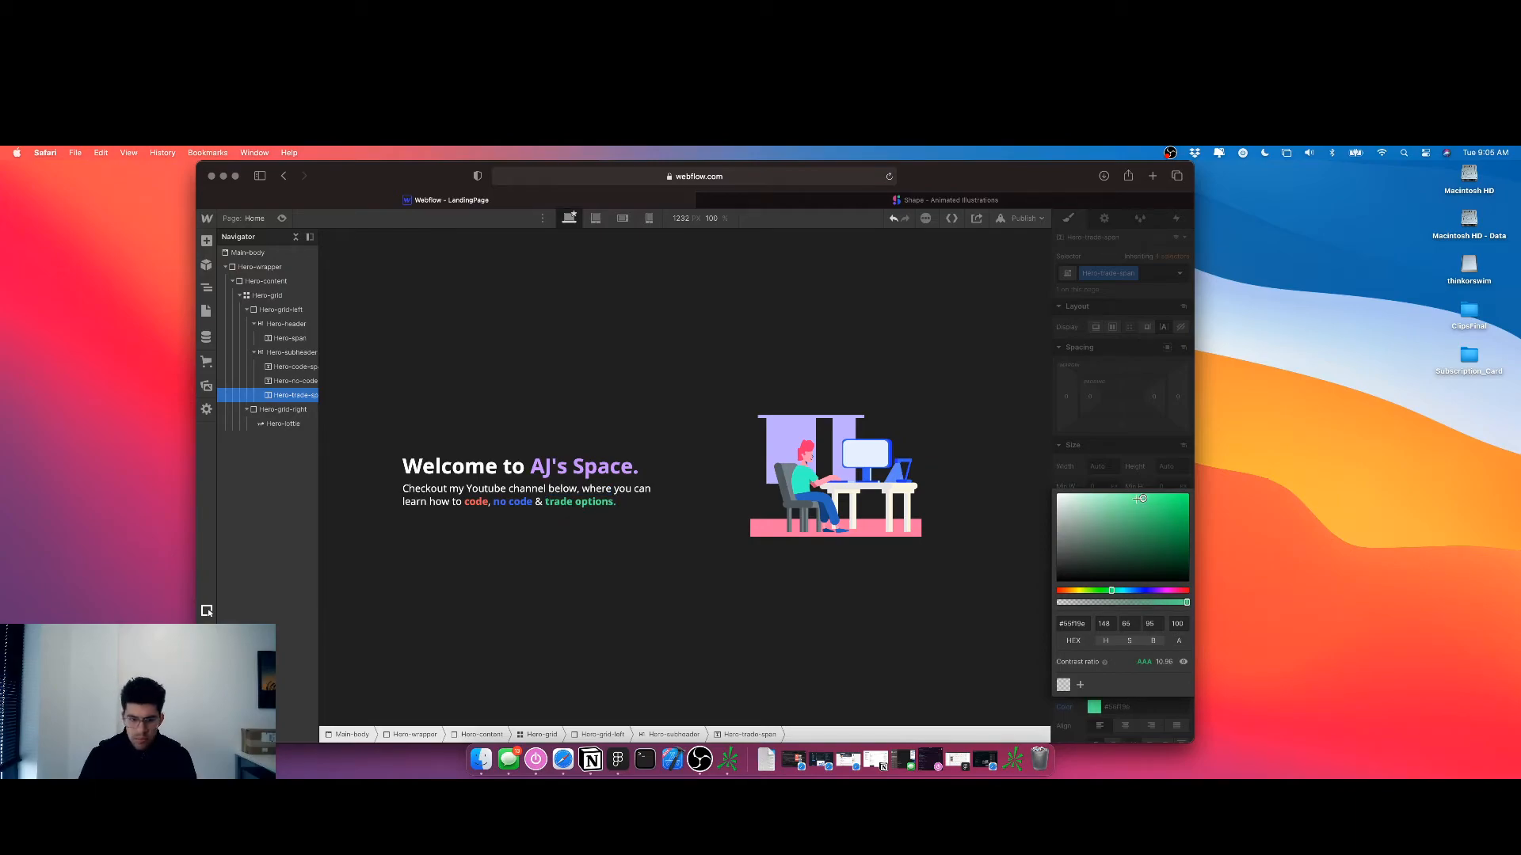
key("Escape")
Recolor the Hero-code-span around "code" in the subheading to pink by shifting only the hue of its text color
left_click(487, 508)
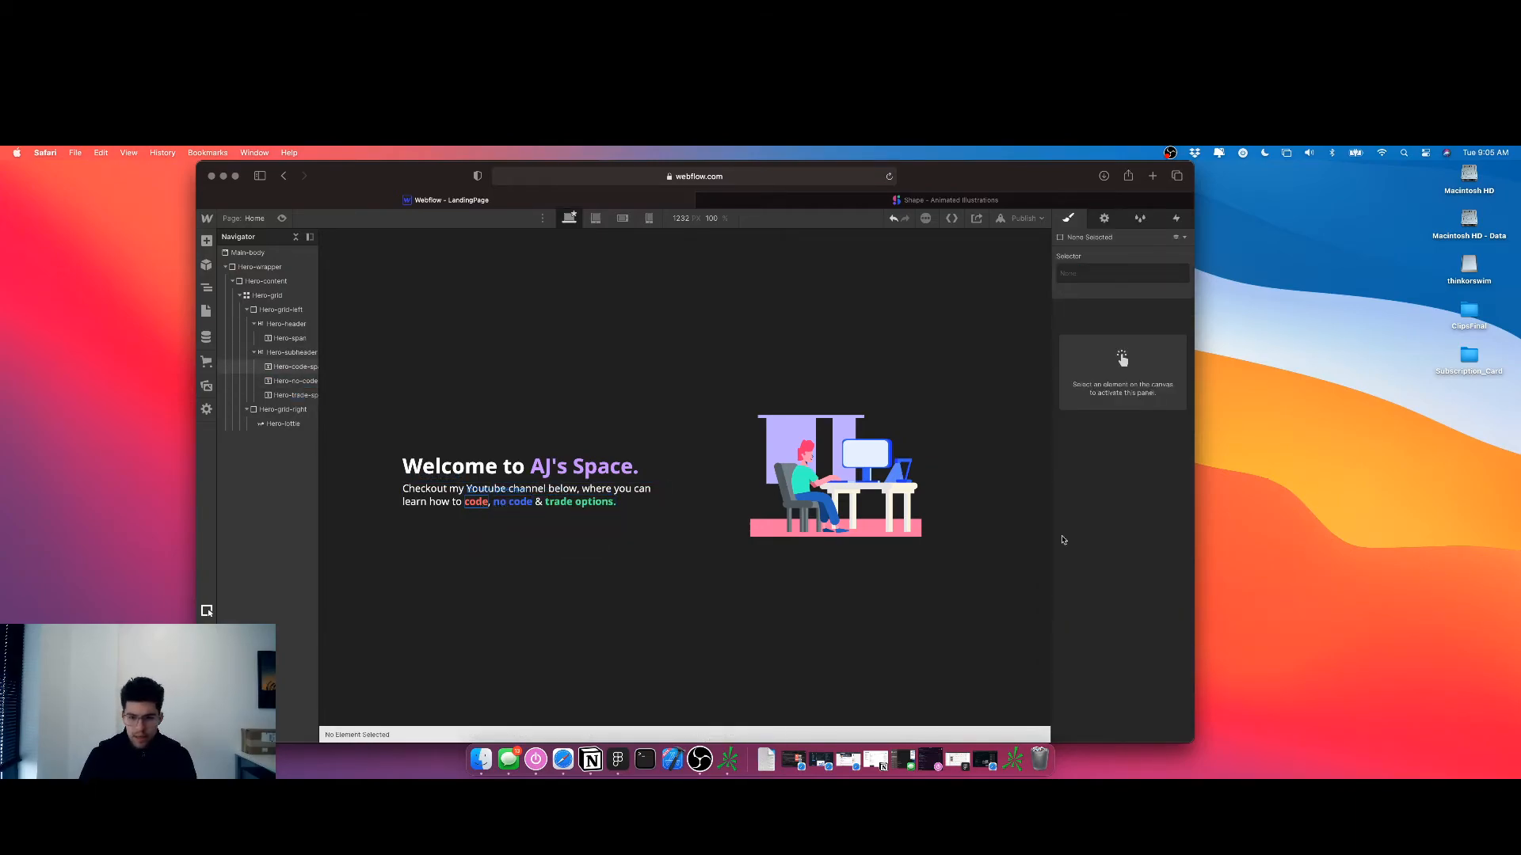
left_click(1094, 706)
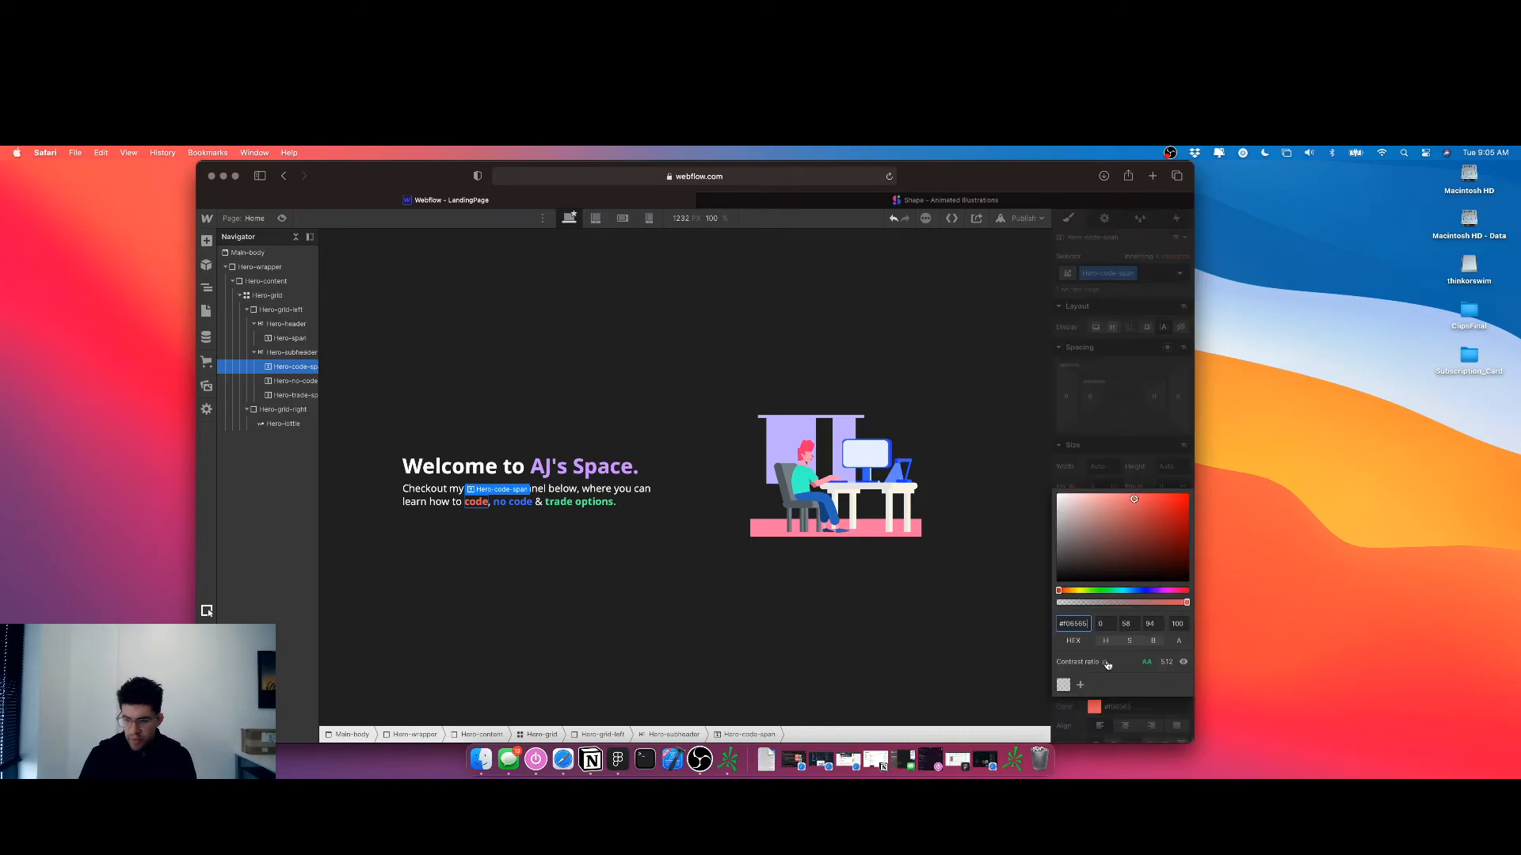
left_click(1165, 590)
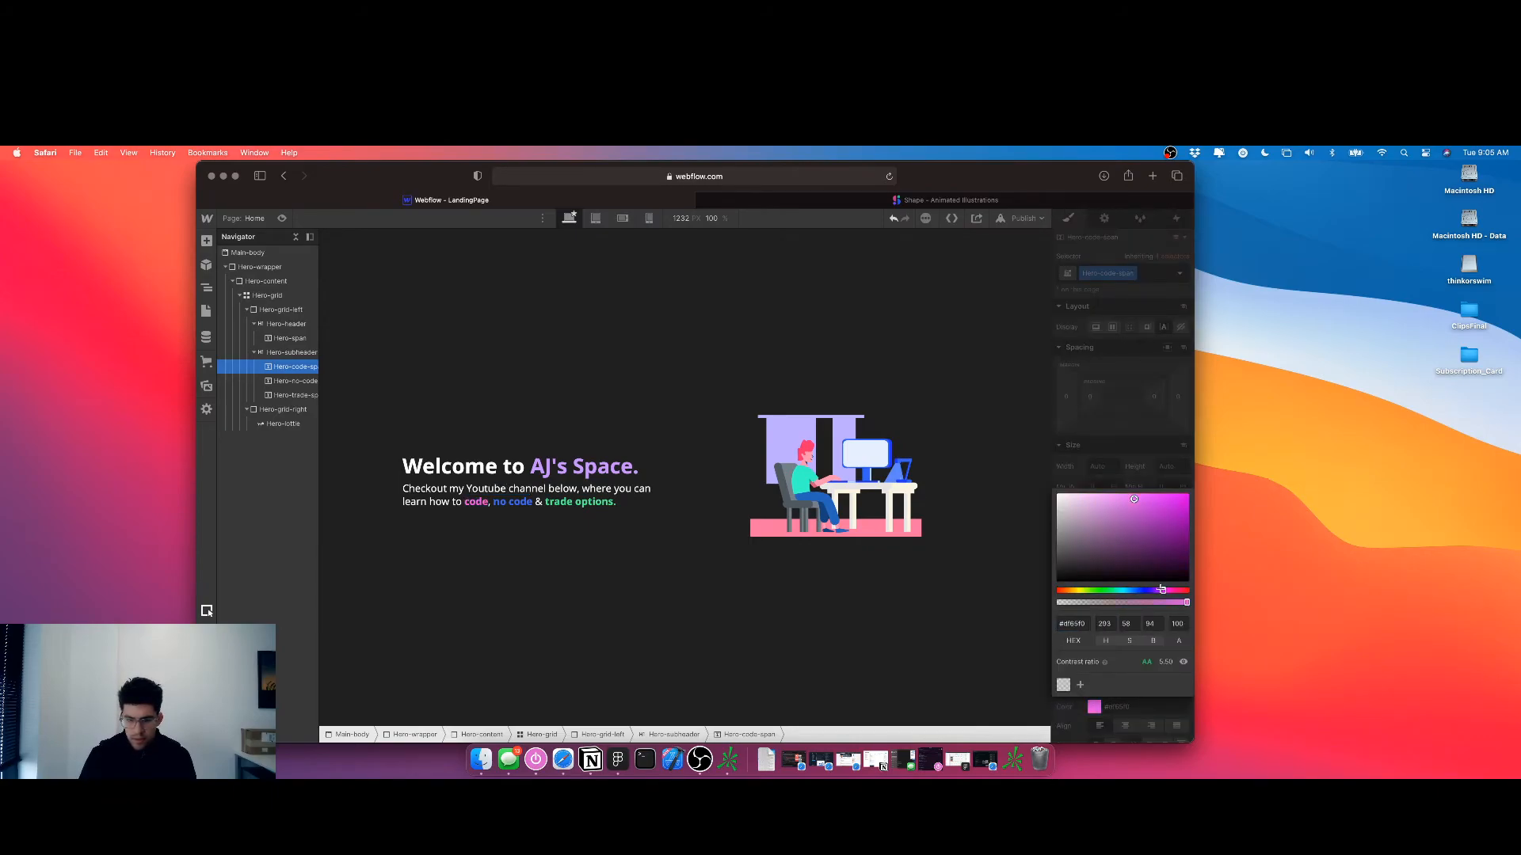
left_click_drag(1160, 590, 1172, 590)
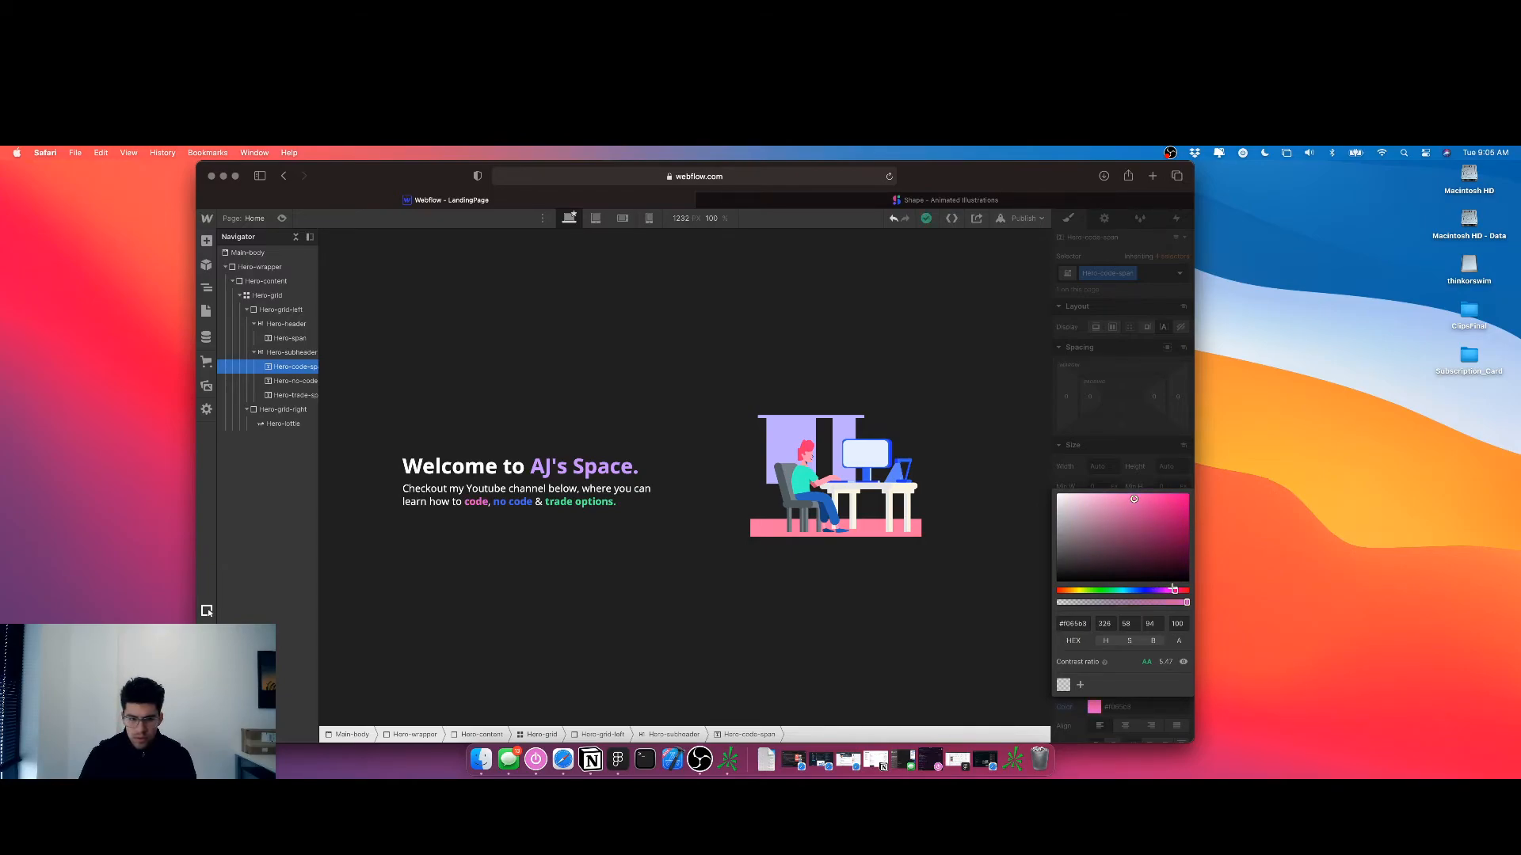
left_click(856, 616)
left_click(668, 516)
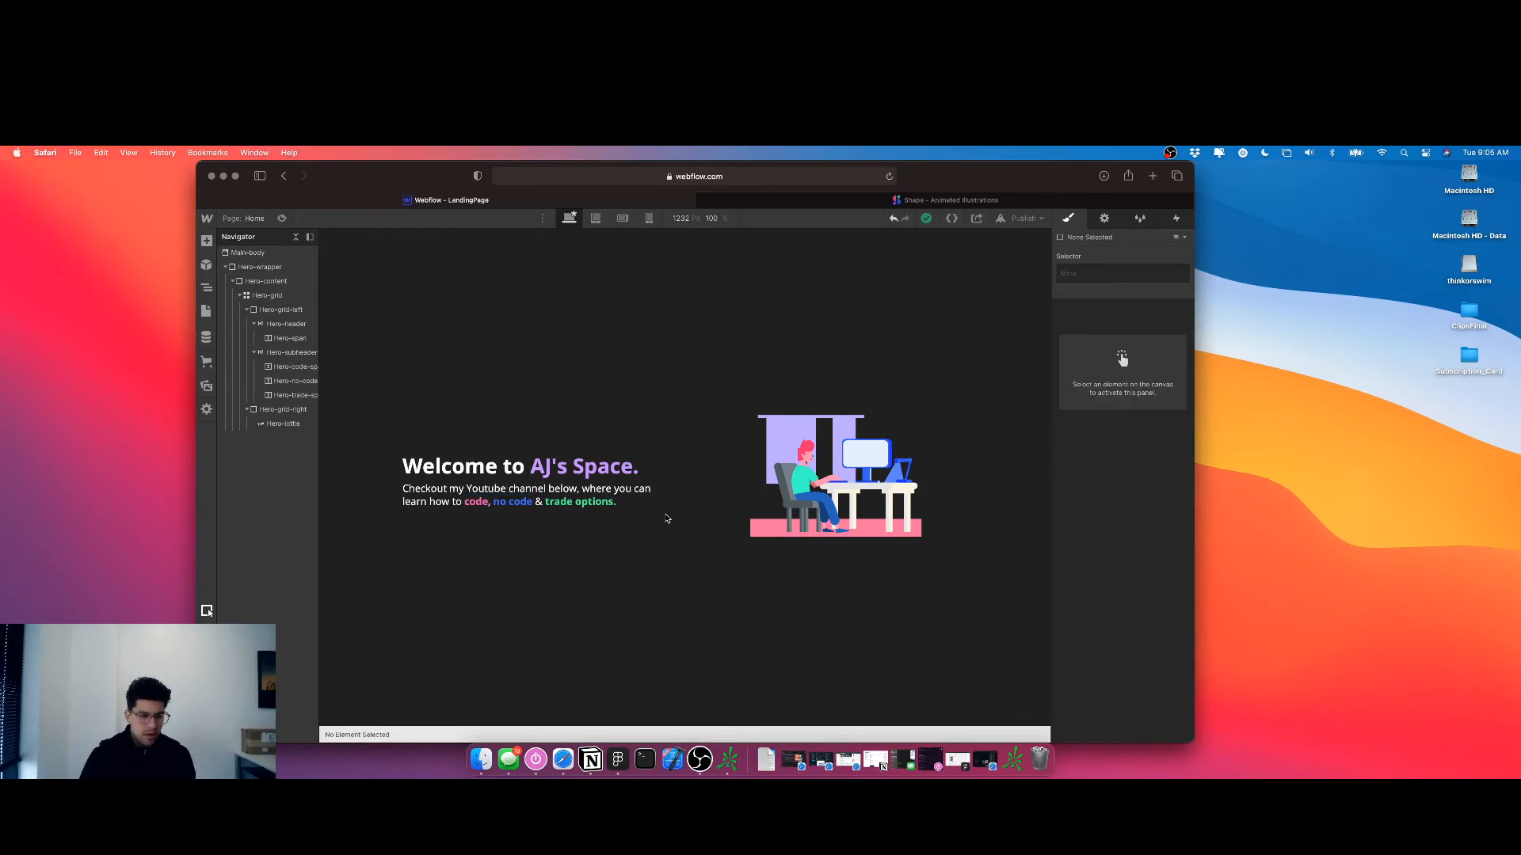
left_click(556, 470)
left_click(476, 502)
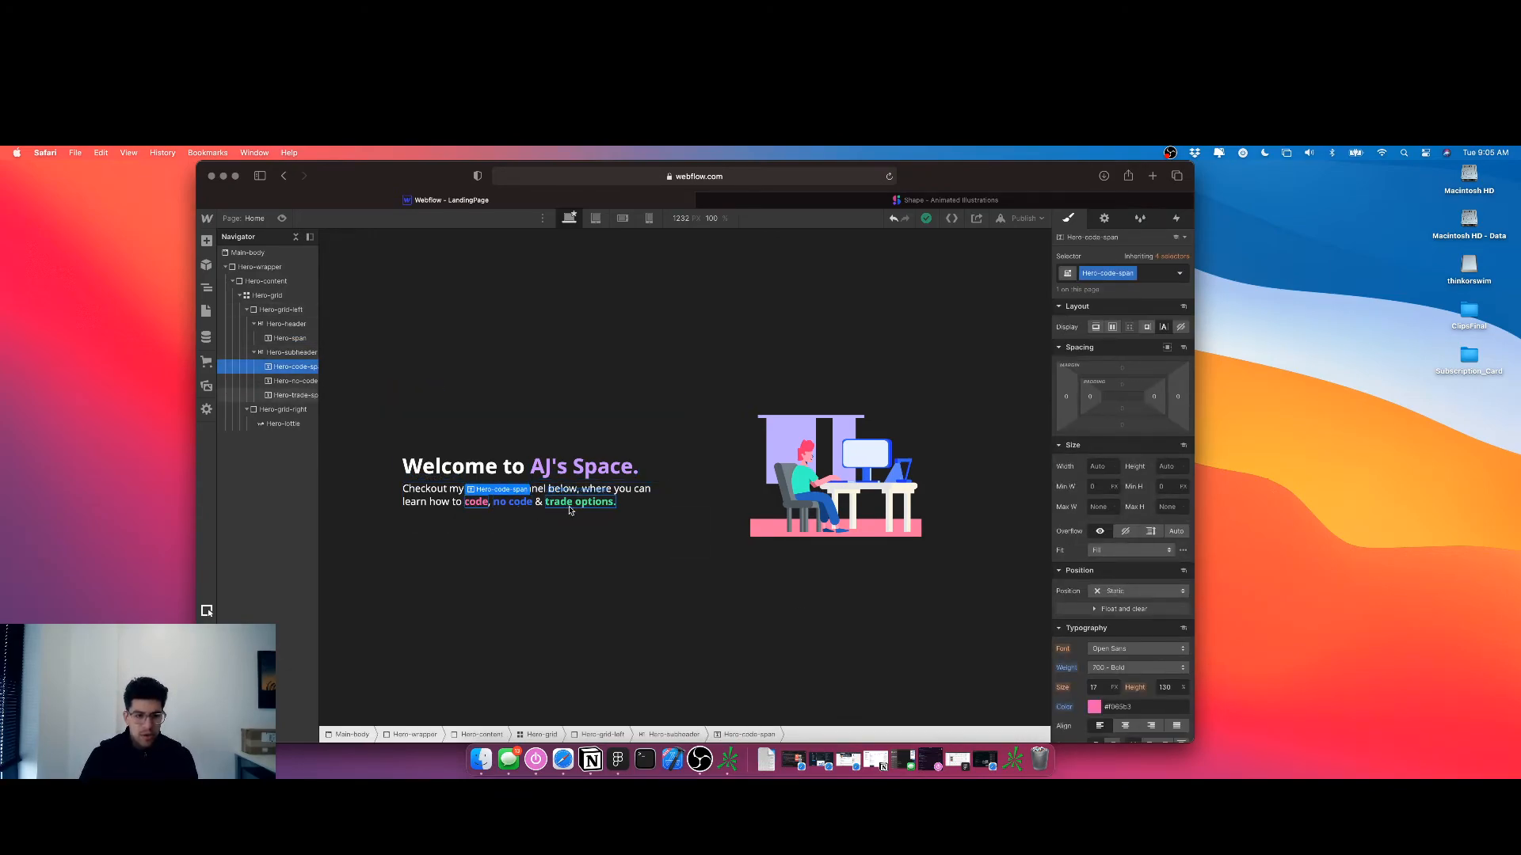
left_click(432, 525)
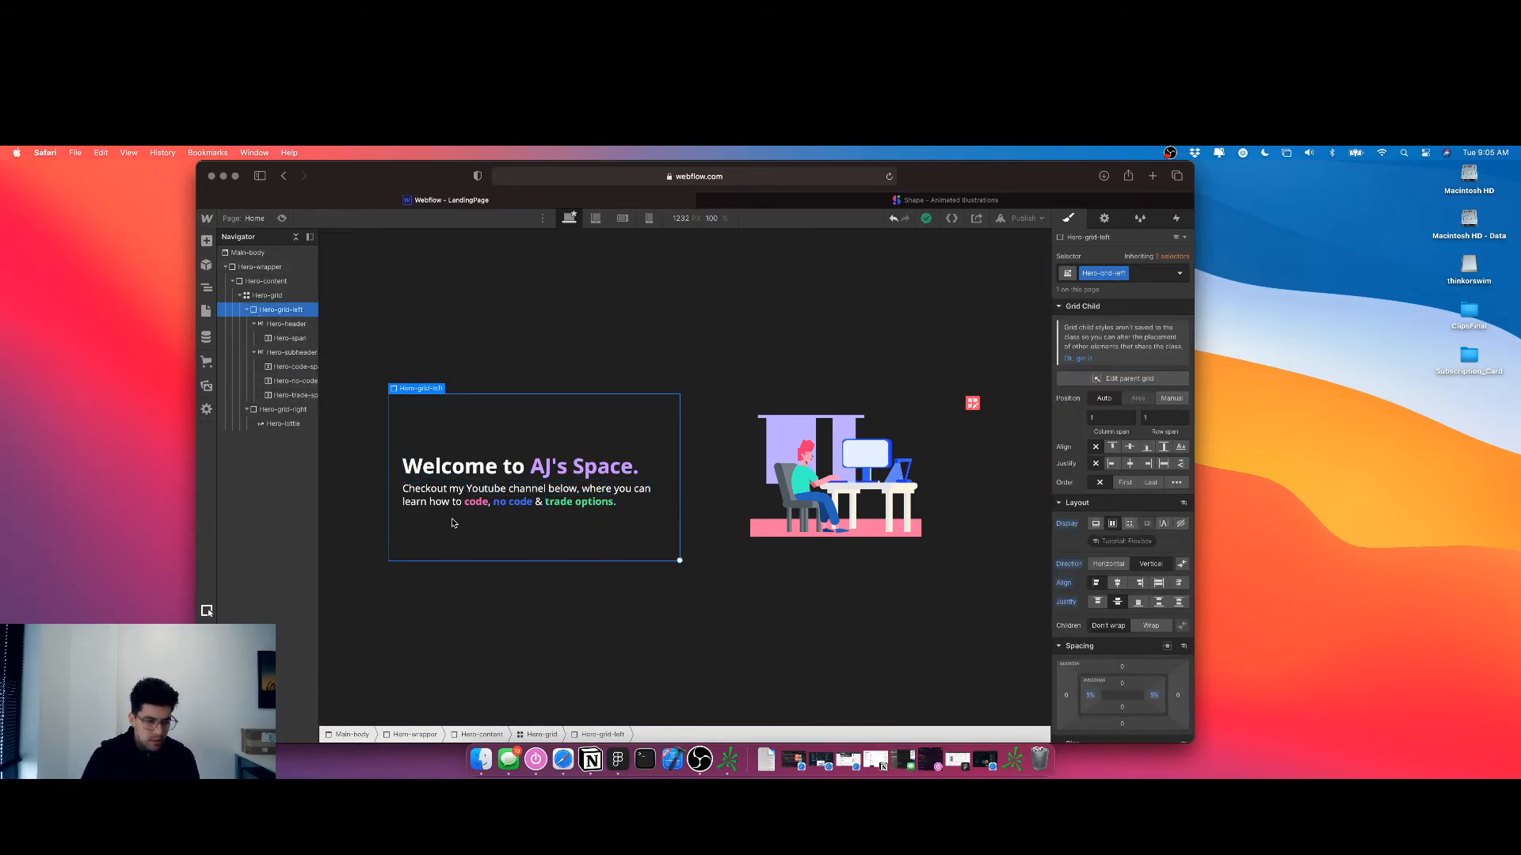
Add a Button element inside Hero-grid-left, below the subheading
left_click(291, 353)
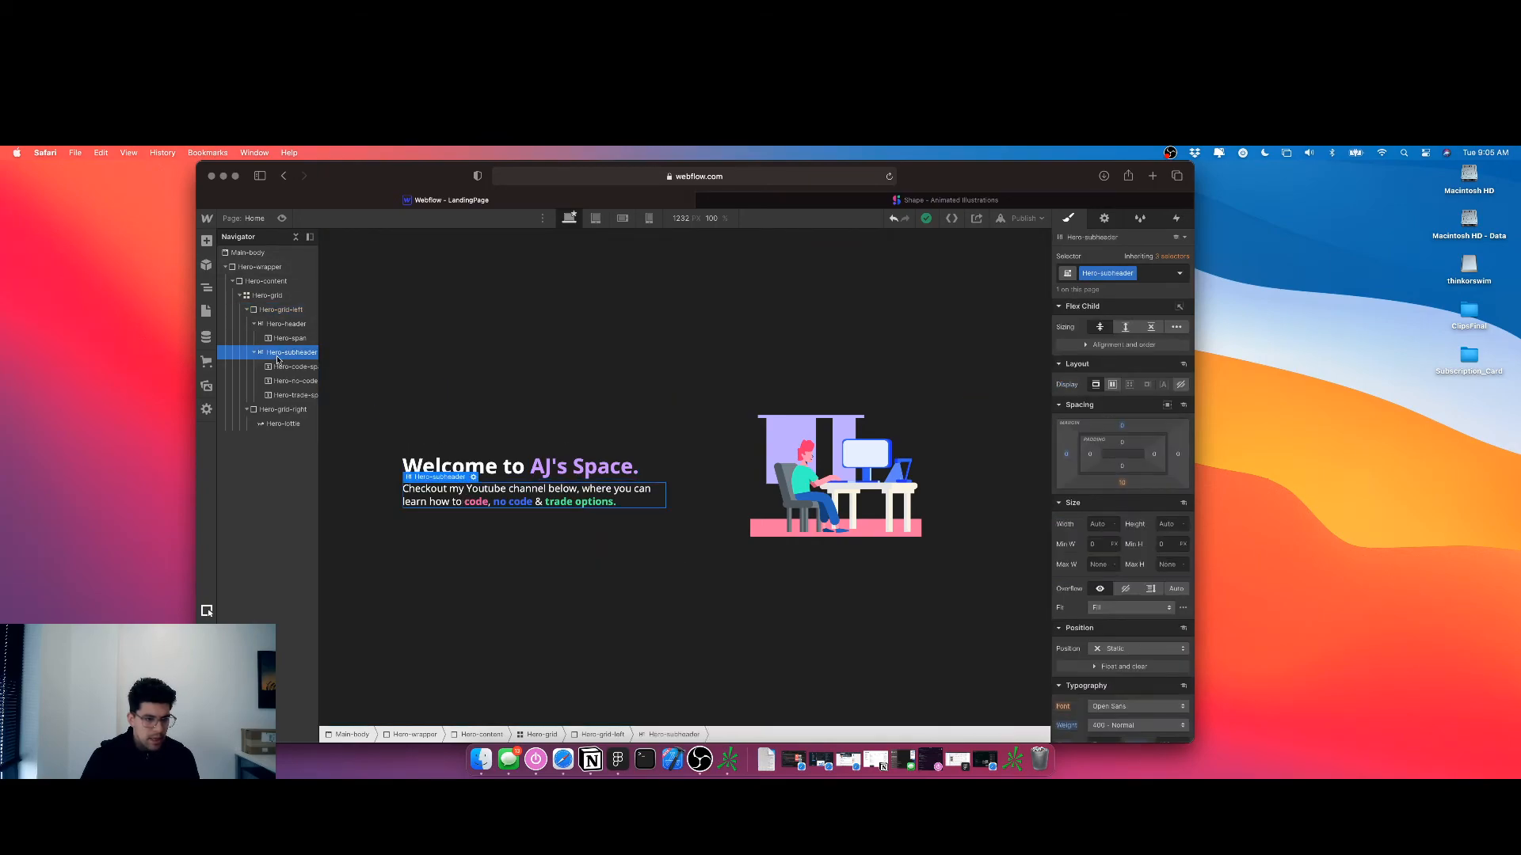
left_click(277, 314)
key("super+e")
type("but")
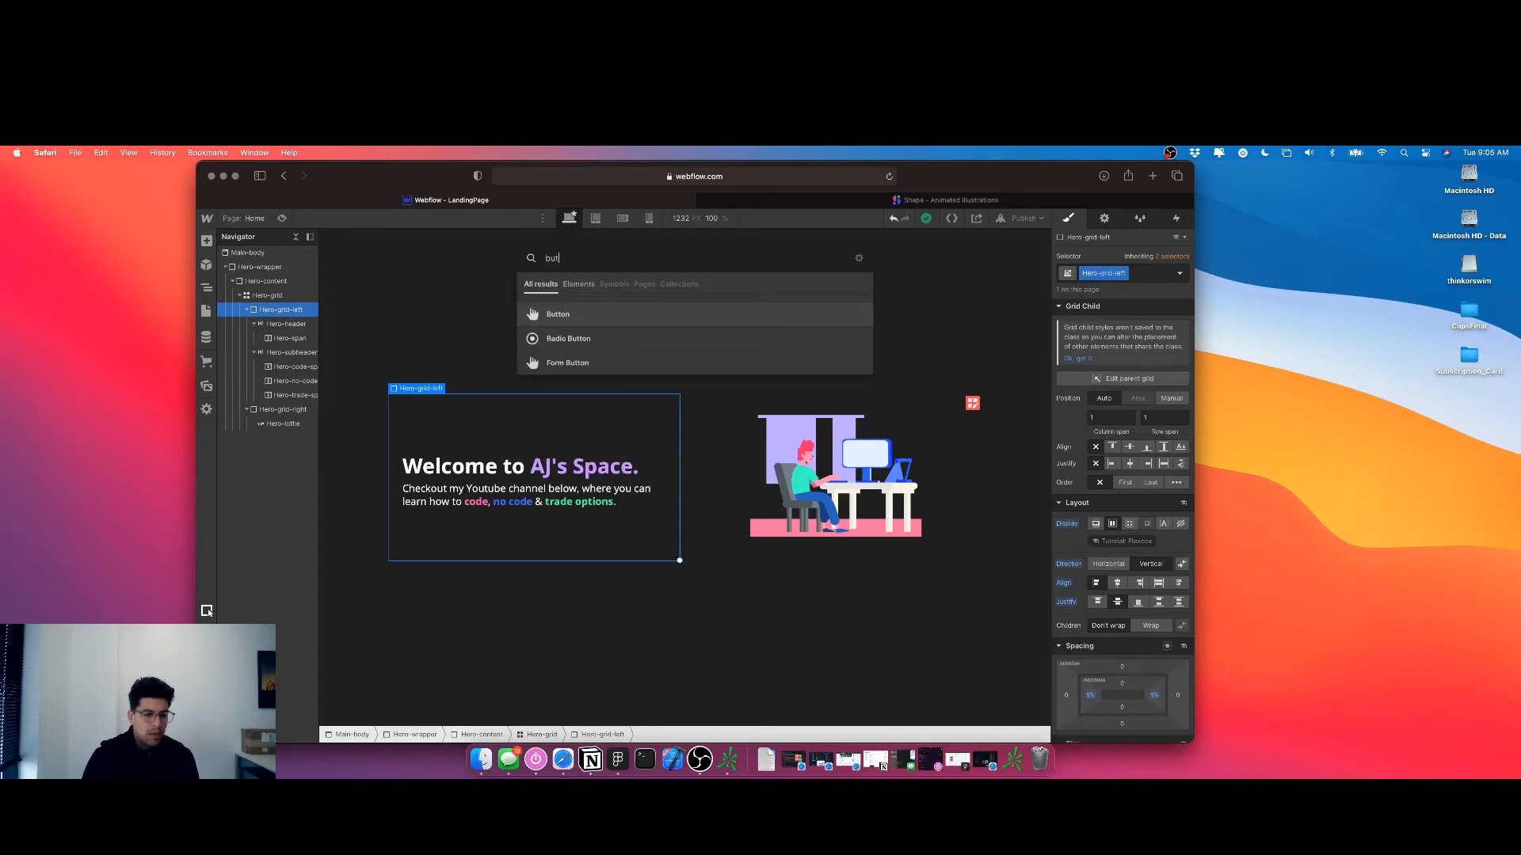
key("Return")
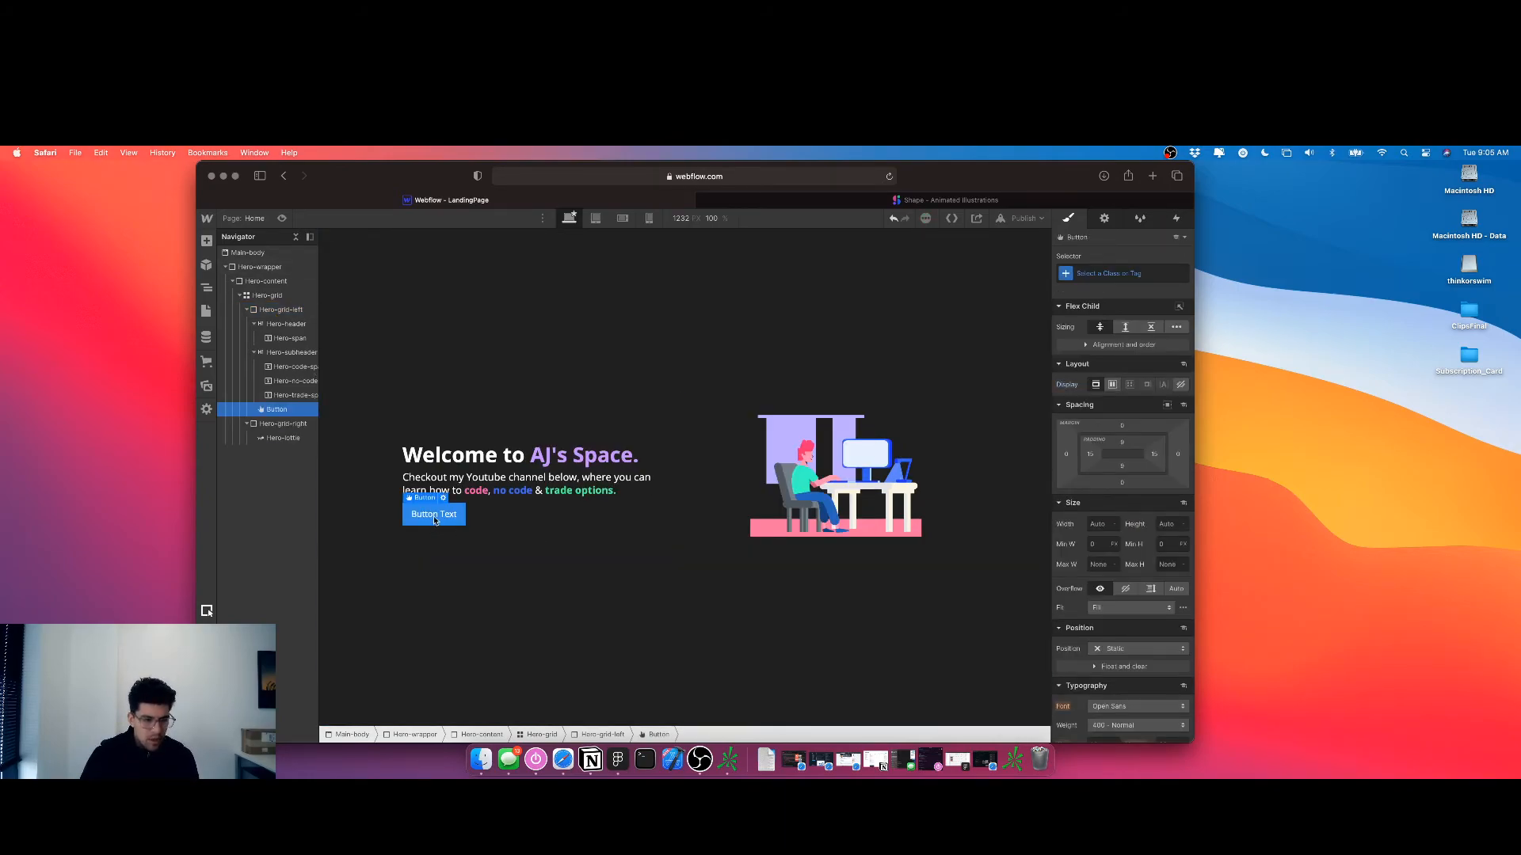
Label the new button "AJ's Space" and give it the class Hero-btn
double_click(435, 518)
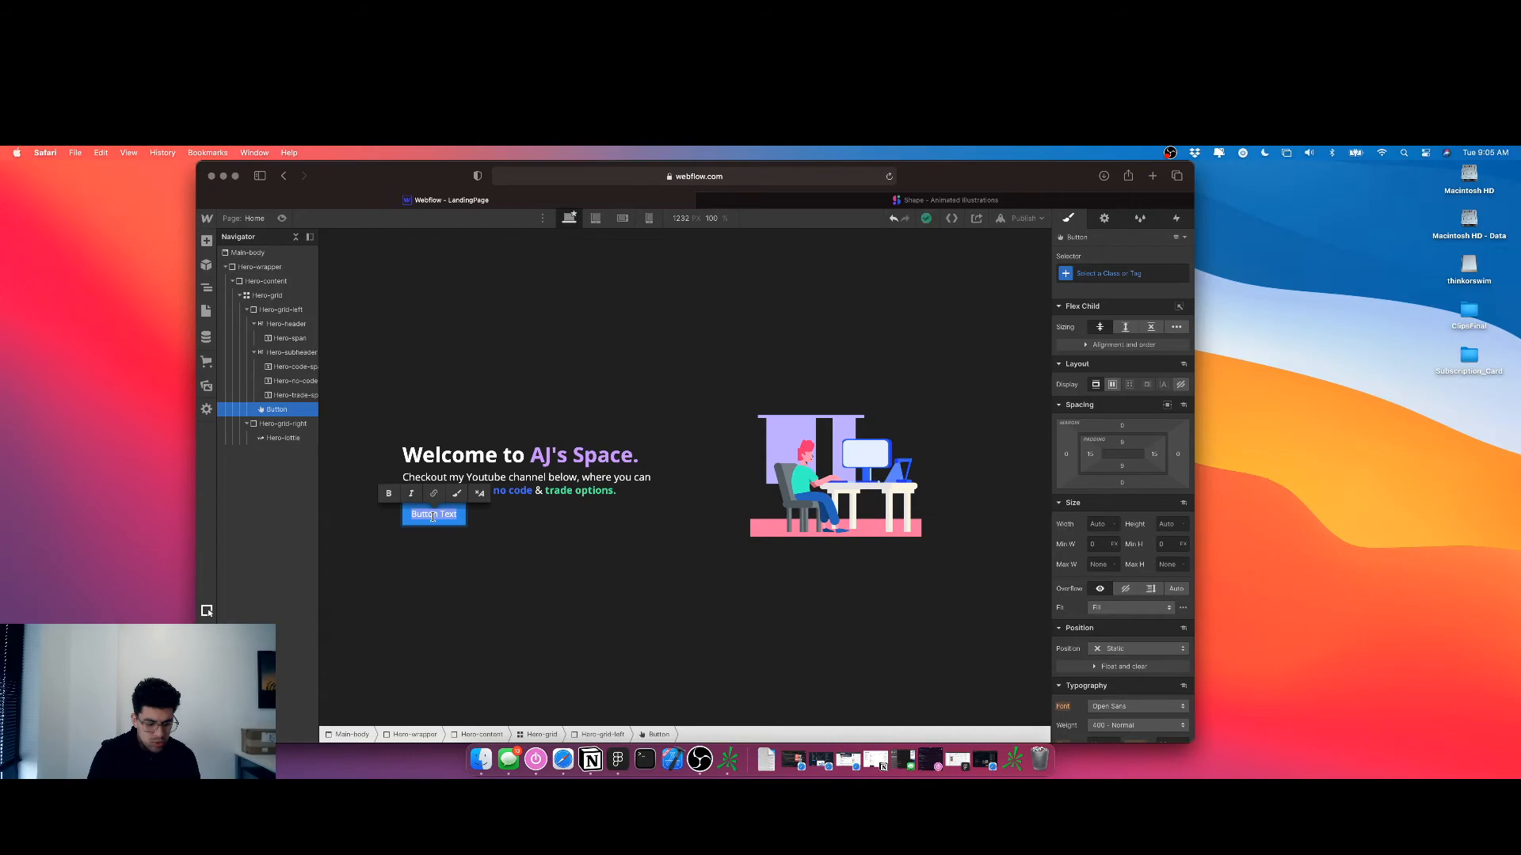
type("C")
key("BackSpace")
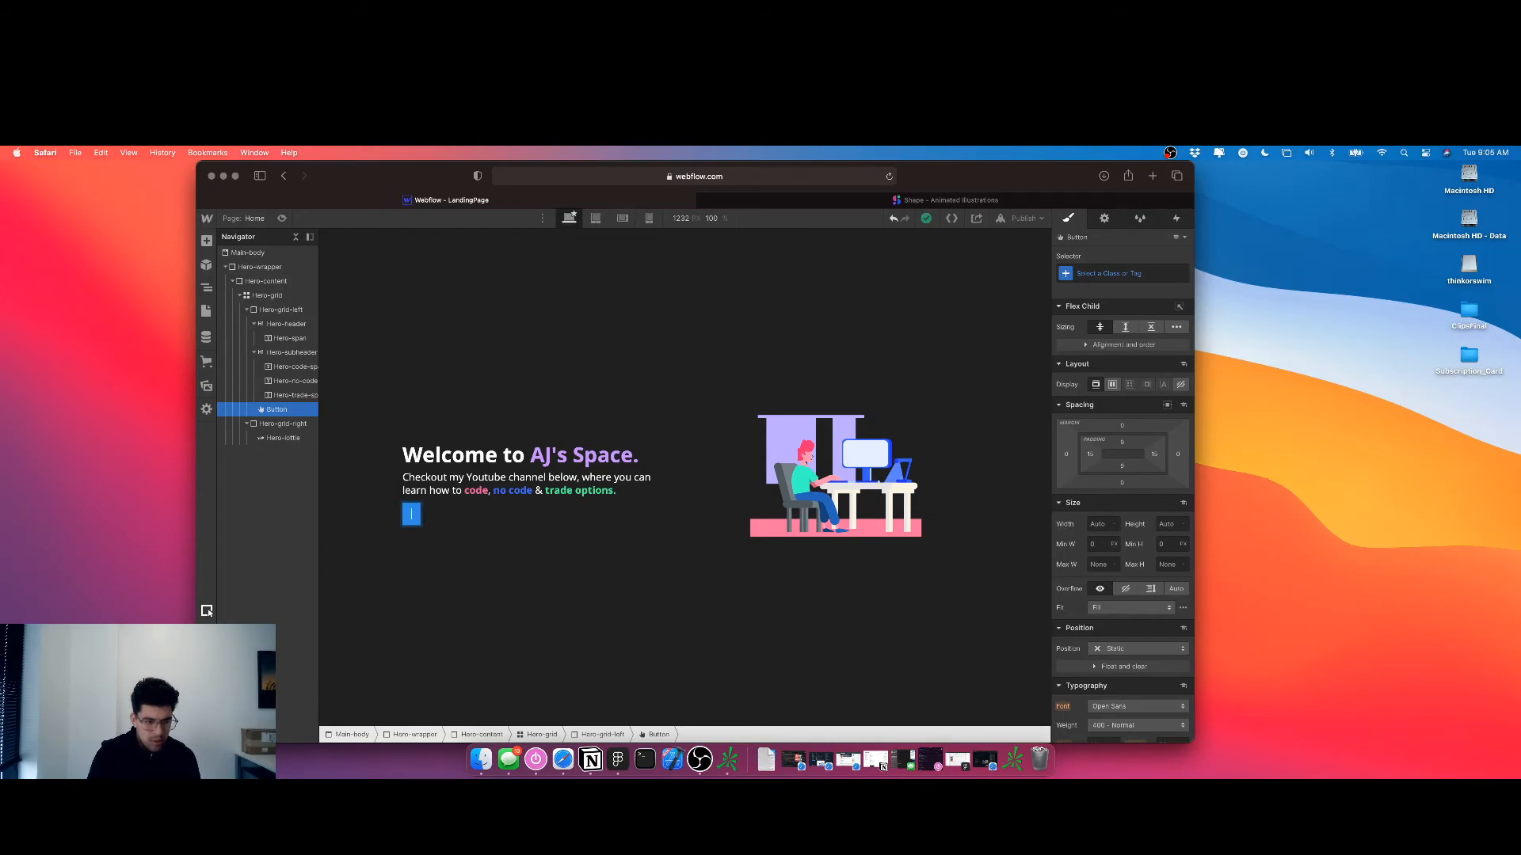
type("AJ's Space")
key("Escape")
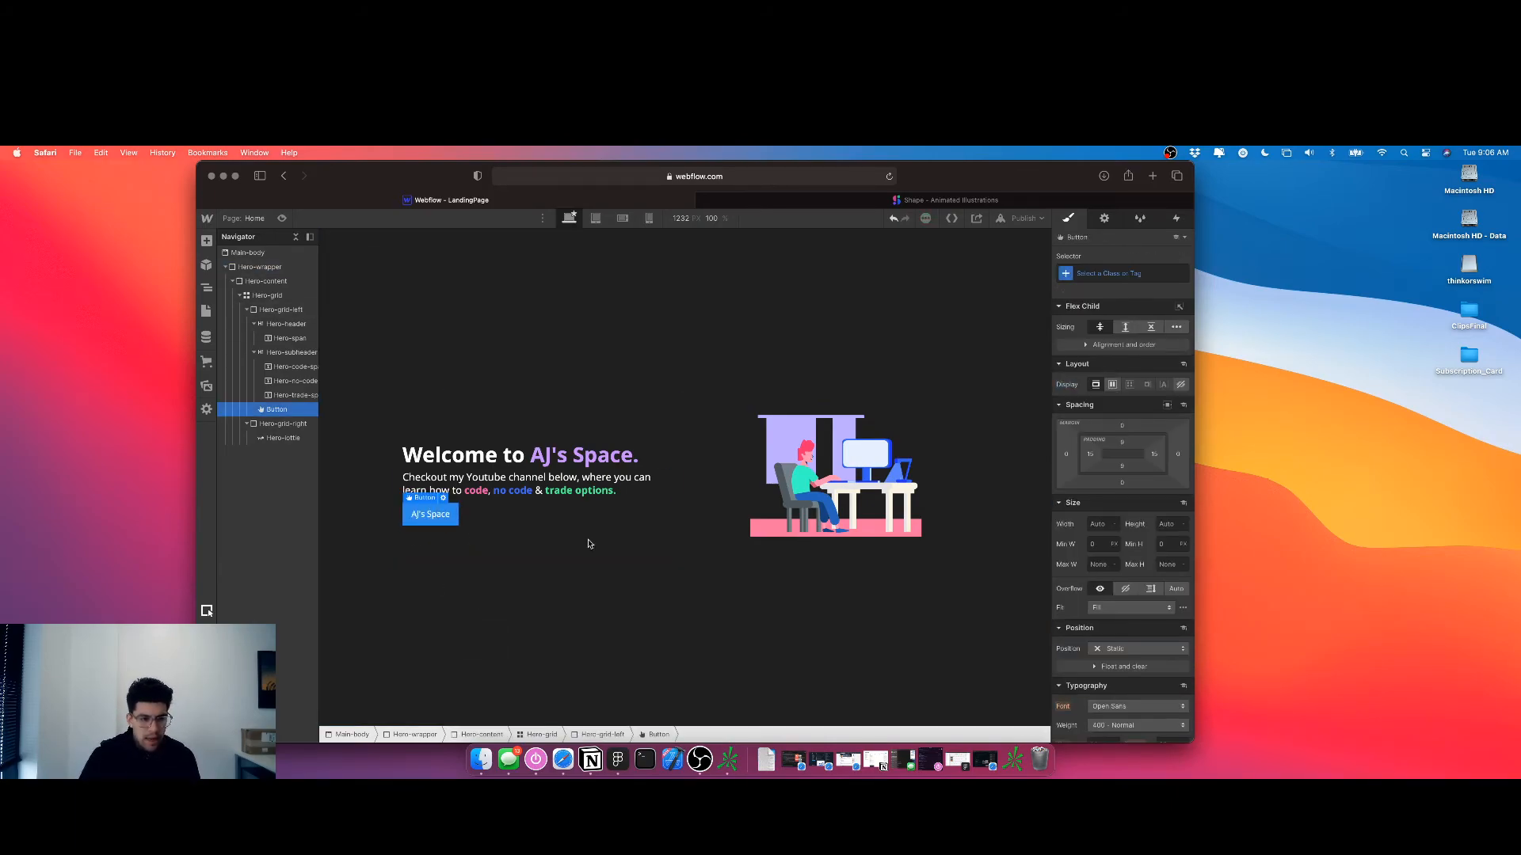
left_click(1125, 274)
type("H")
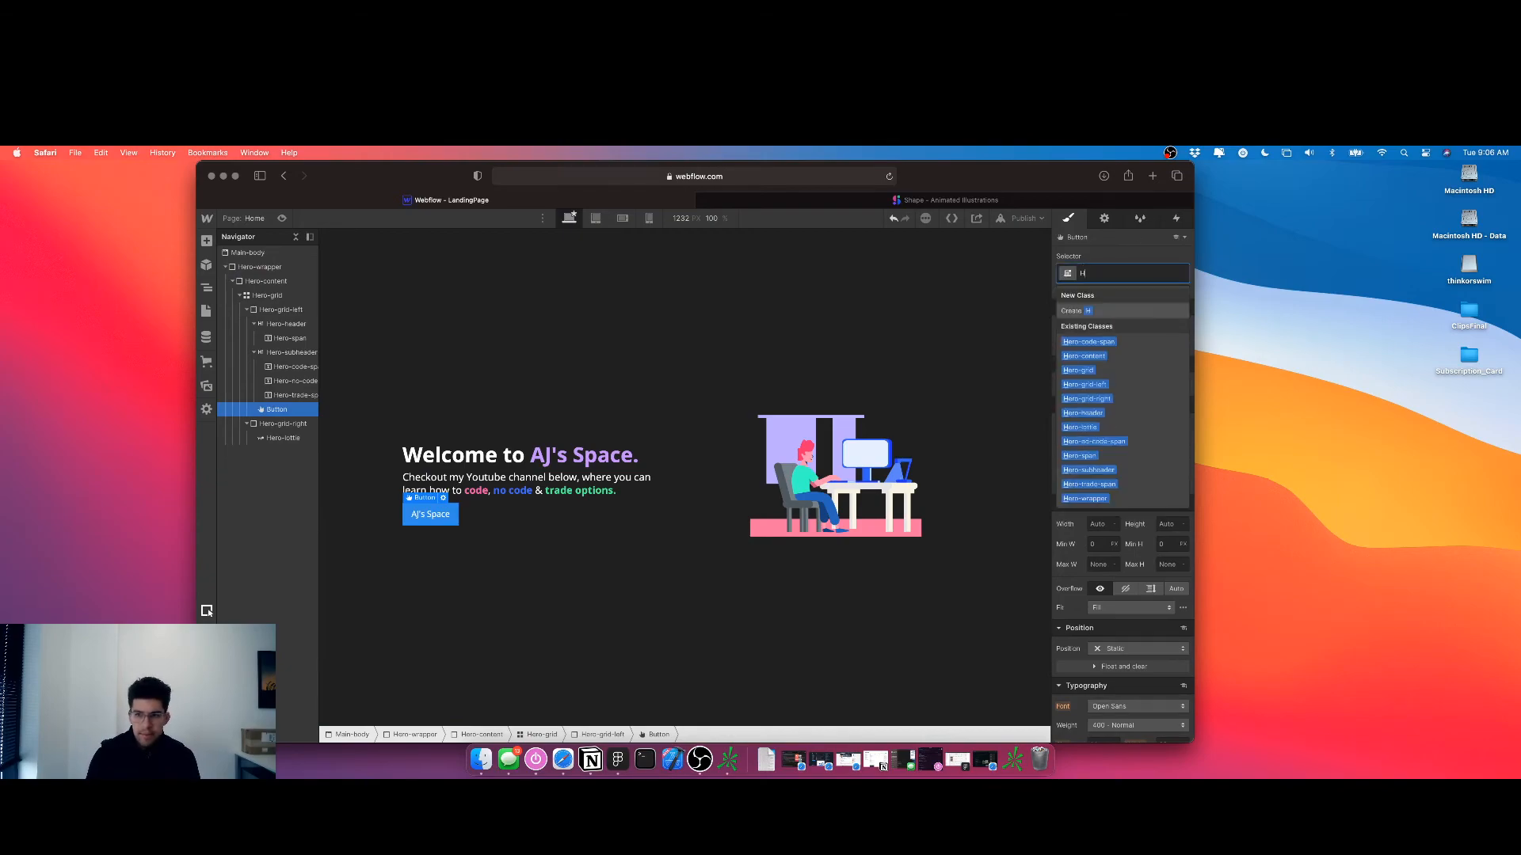
type("ero-btt")
key("Return")
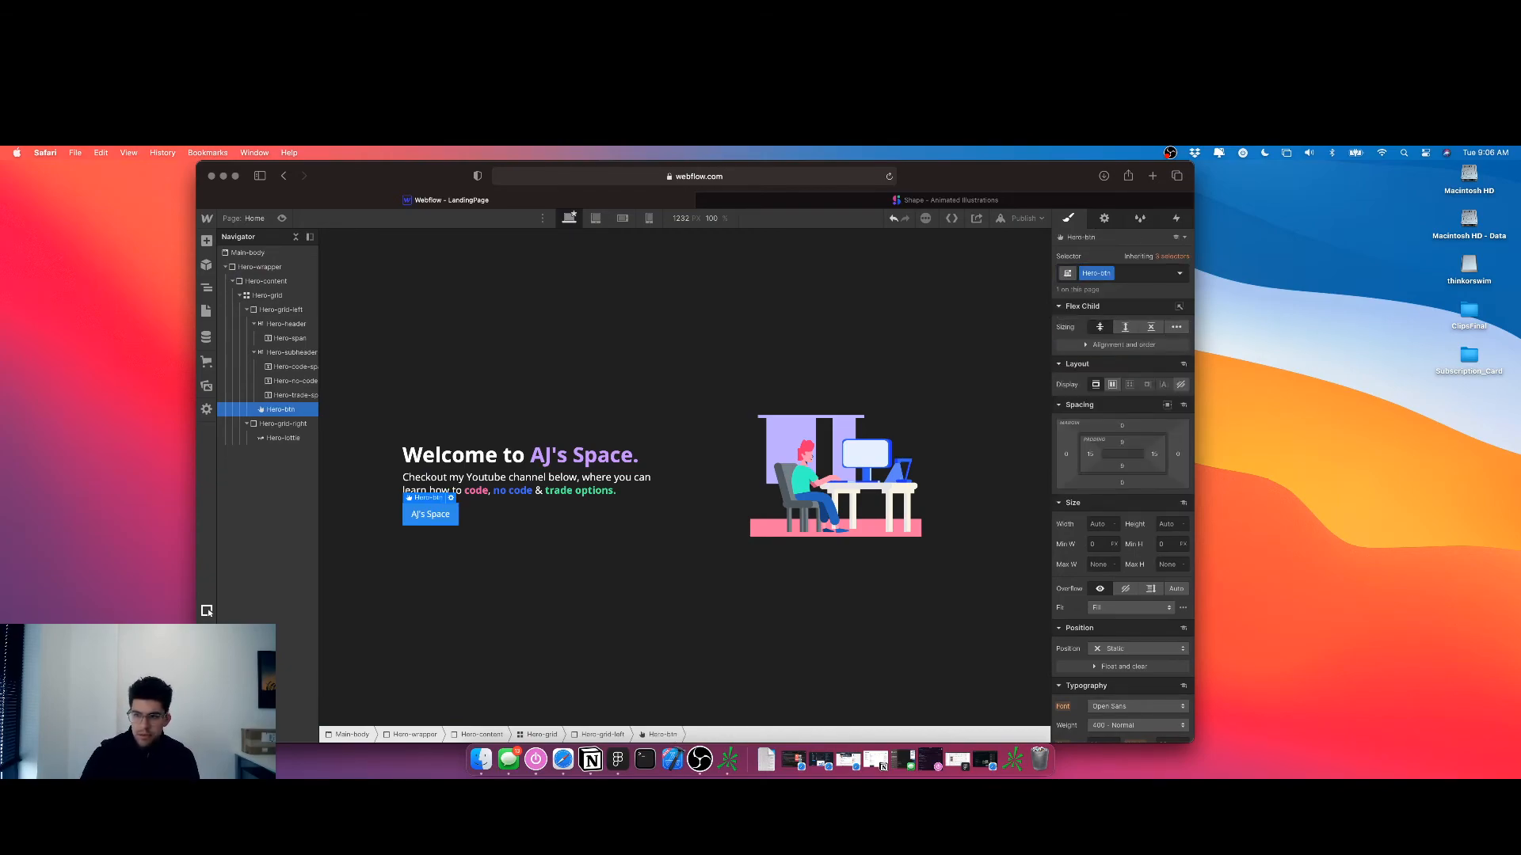
Set the Hero-btn text to a 700 - Bold weight and a font size of 17 px
scroll(1125, 513, "down", 5)
left_click(1125, 513)
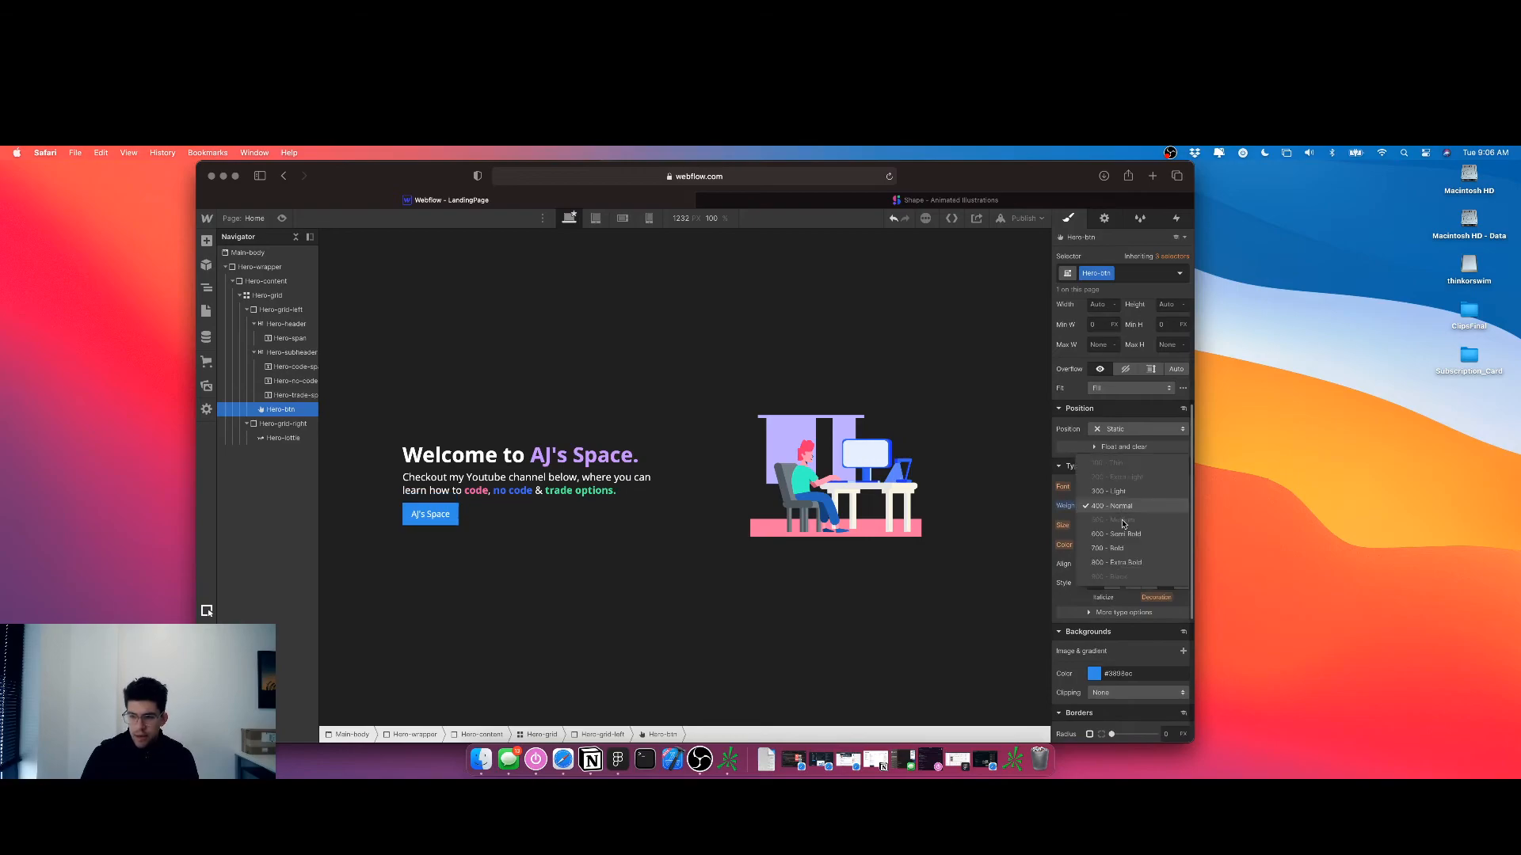
left_click(1119, 548)
left_click(1098, 526)
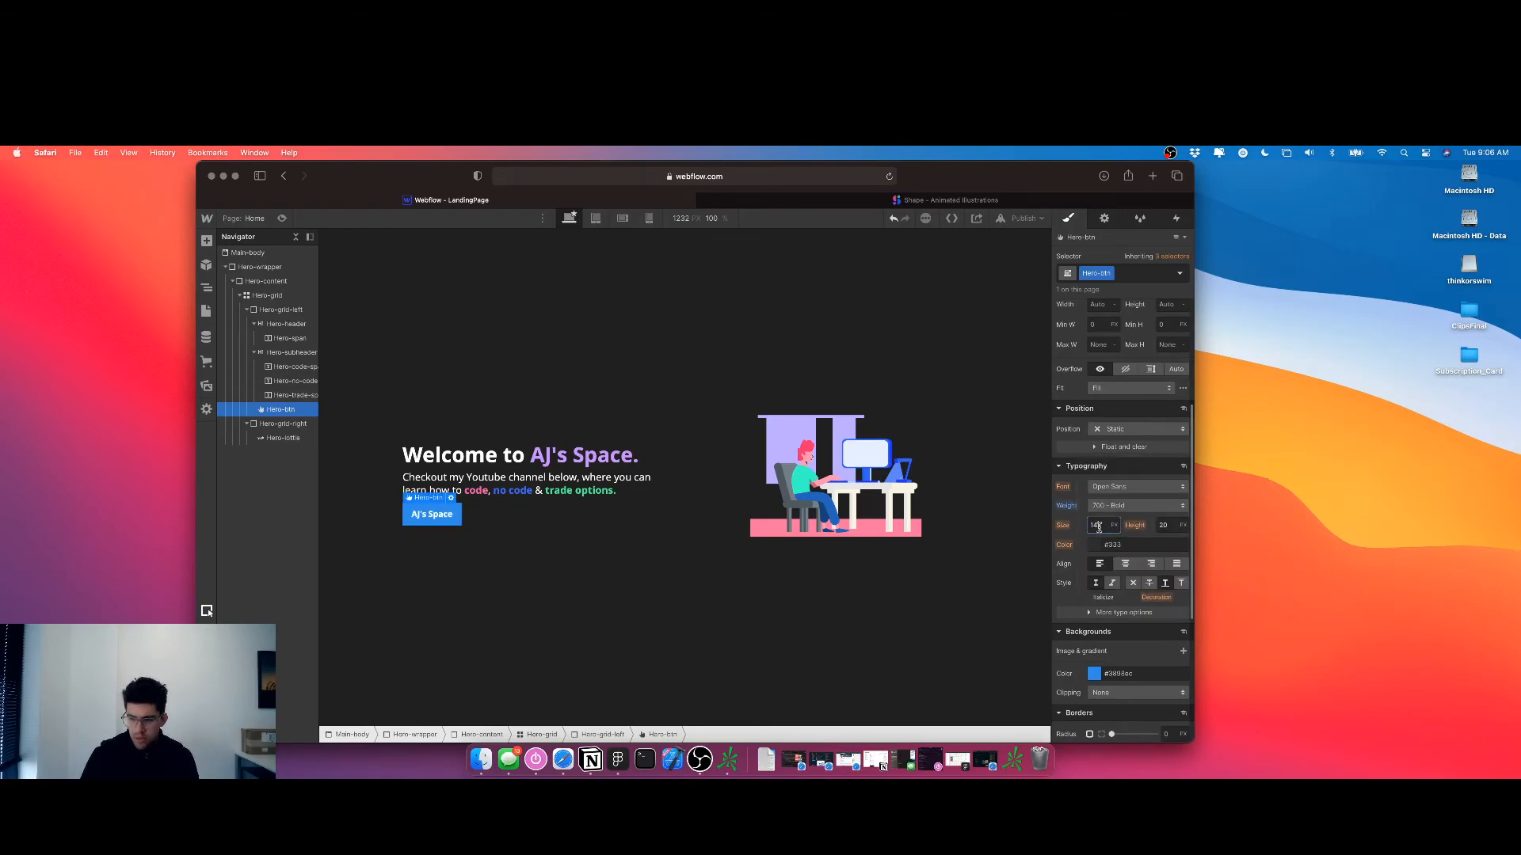
type("178")
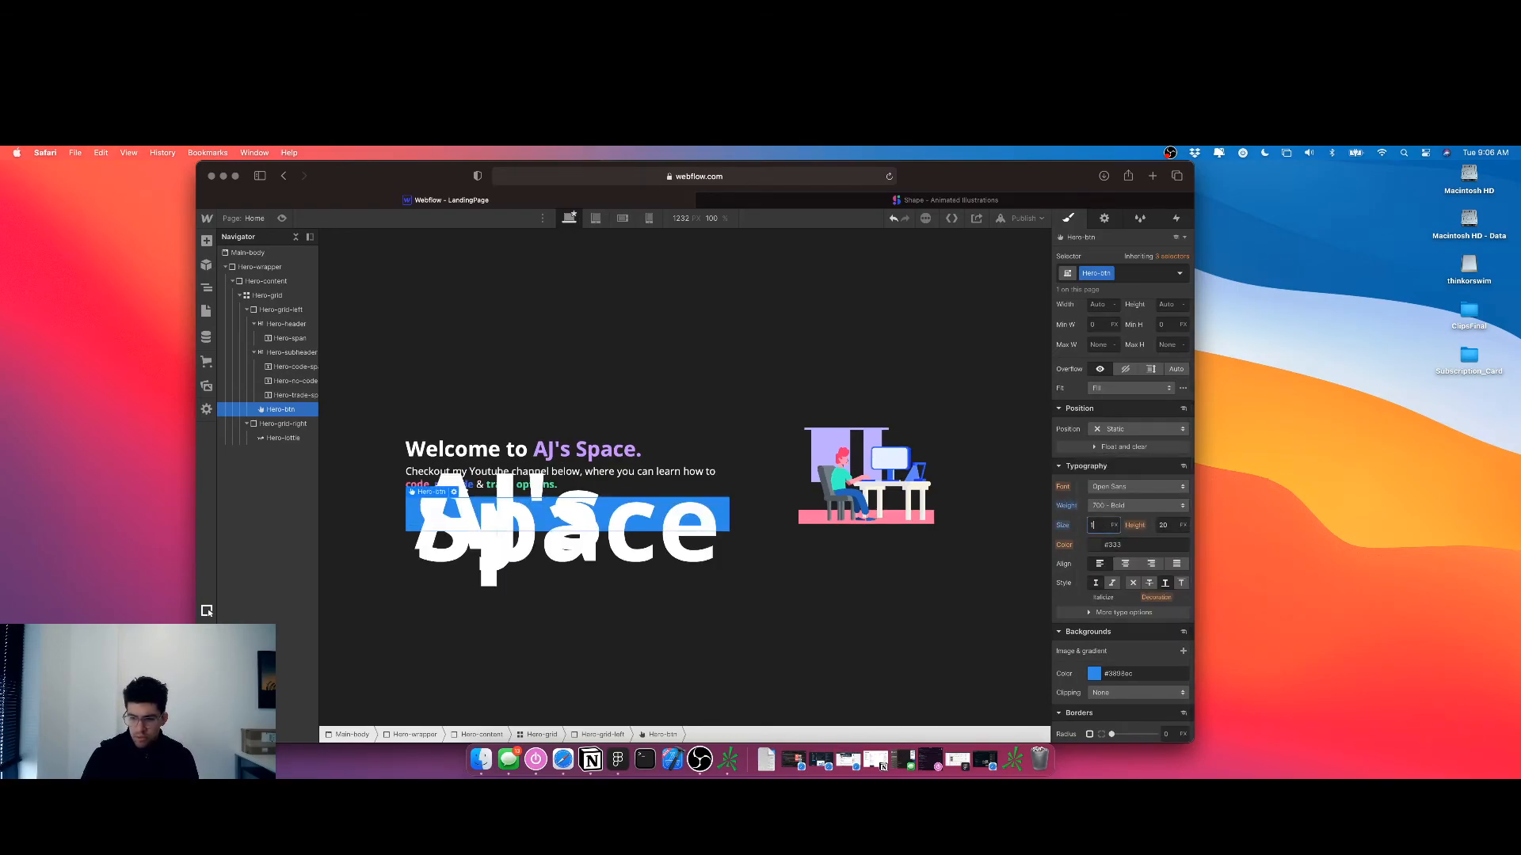
Increase the Hero-btn's inner padding on all sides and round its corners with a radius of 20 px
scroll(1118, 675, "down", 2)
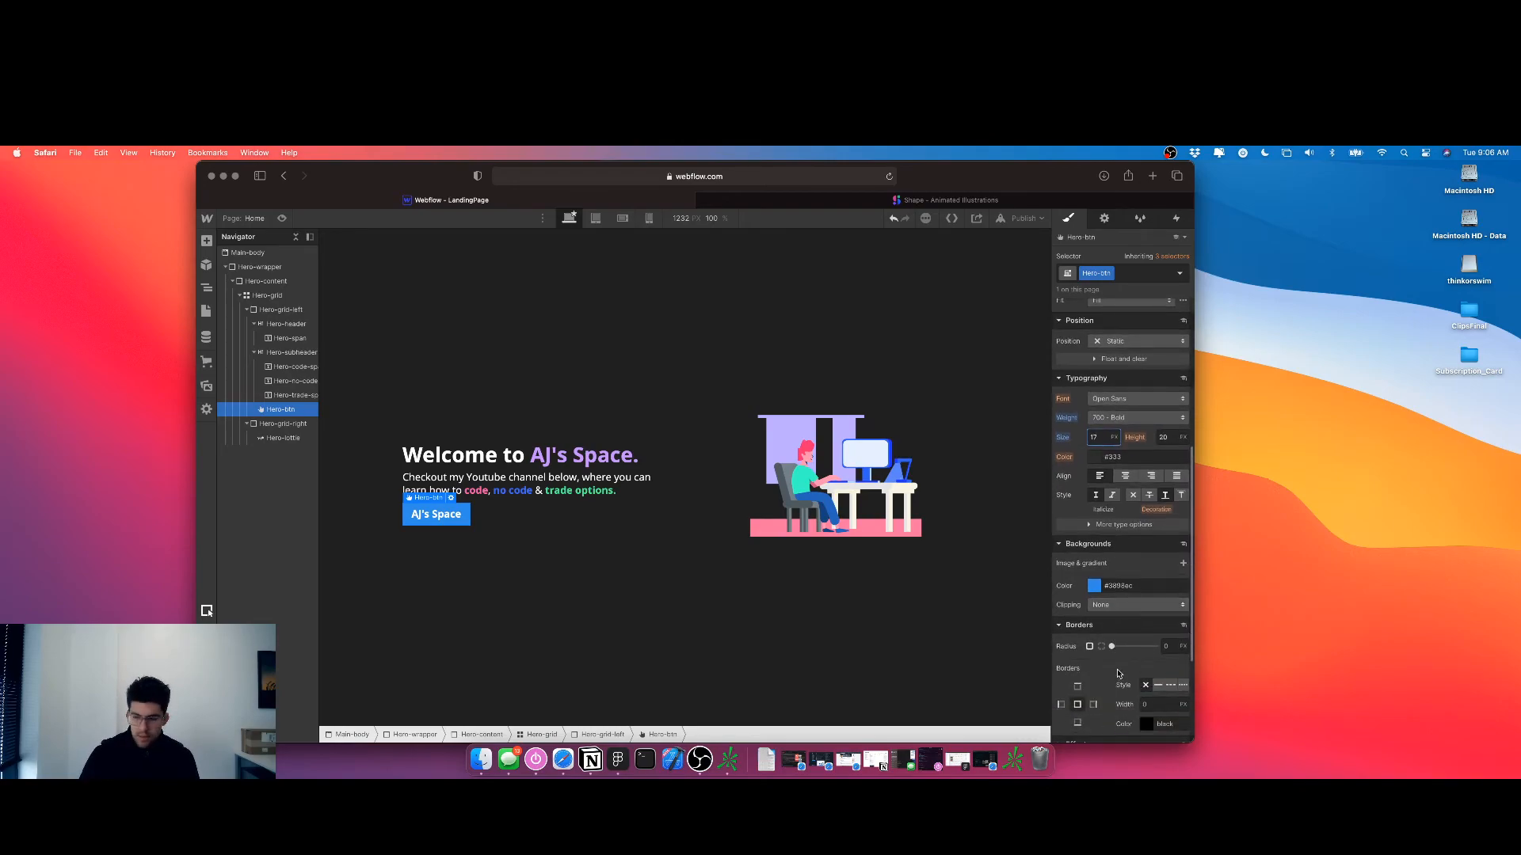
scroll(1078, 586, "up", 6)
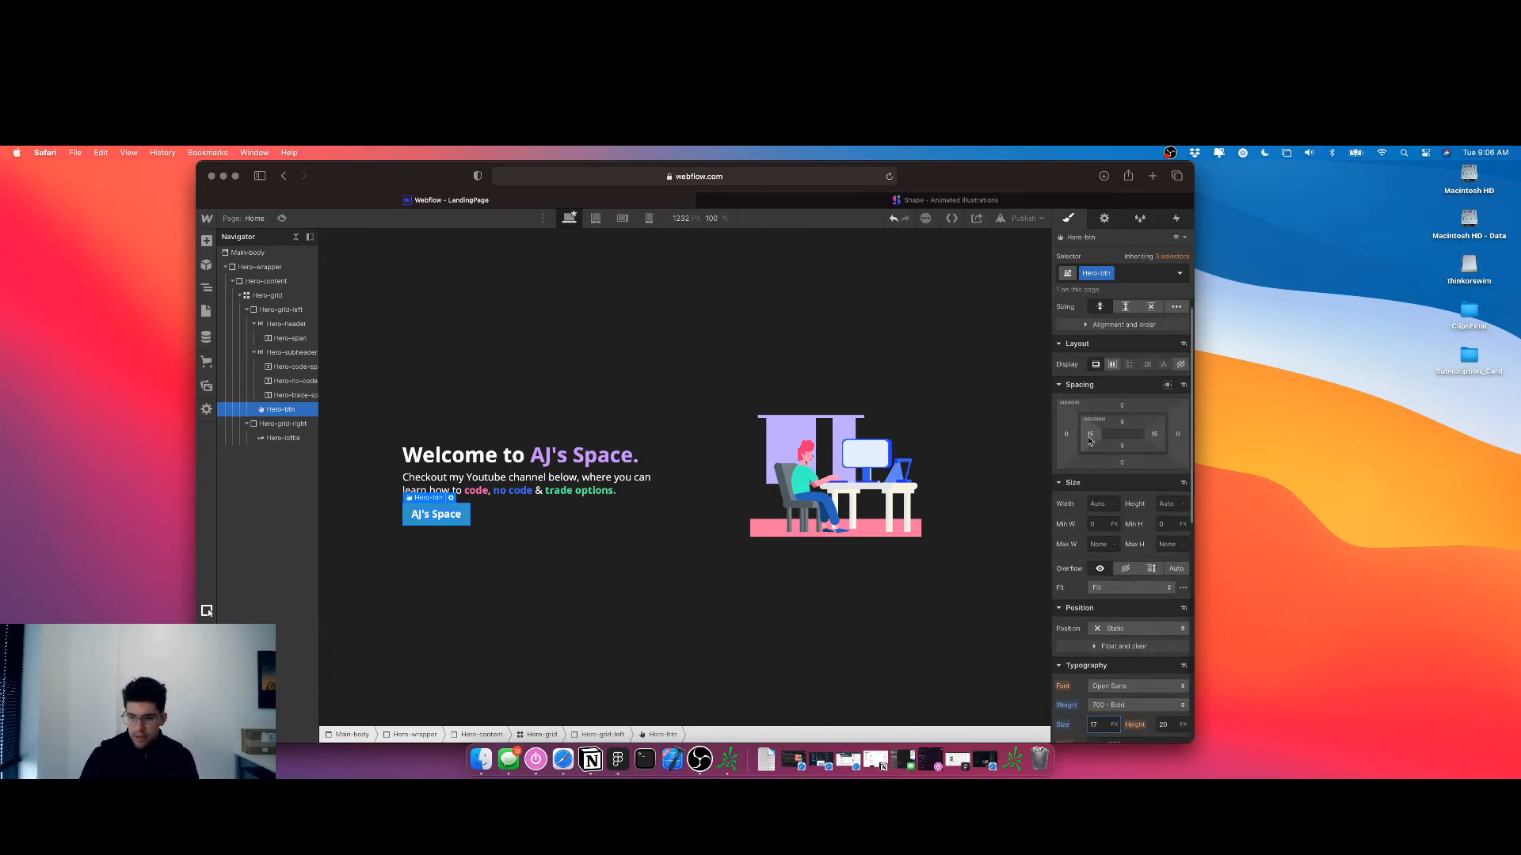
left_click_drag(1090, 437, 1125, 420)
scroll(1140, 533, "down", 8)
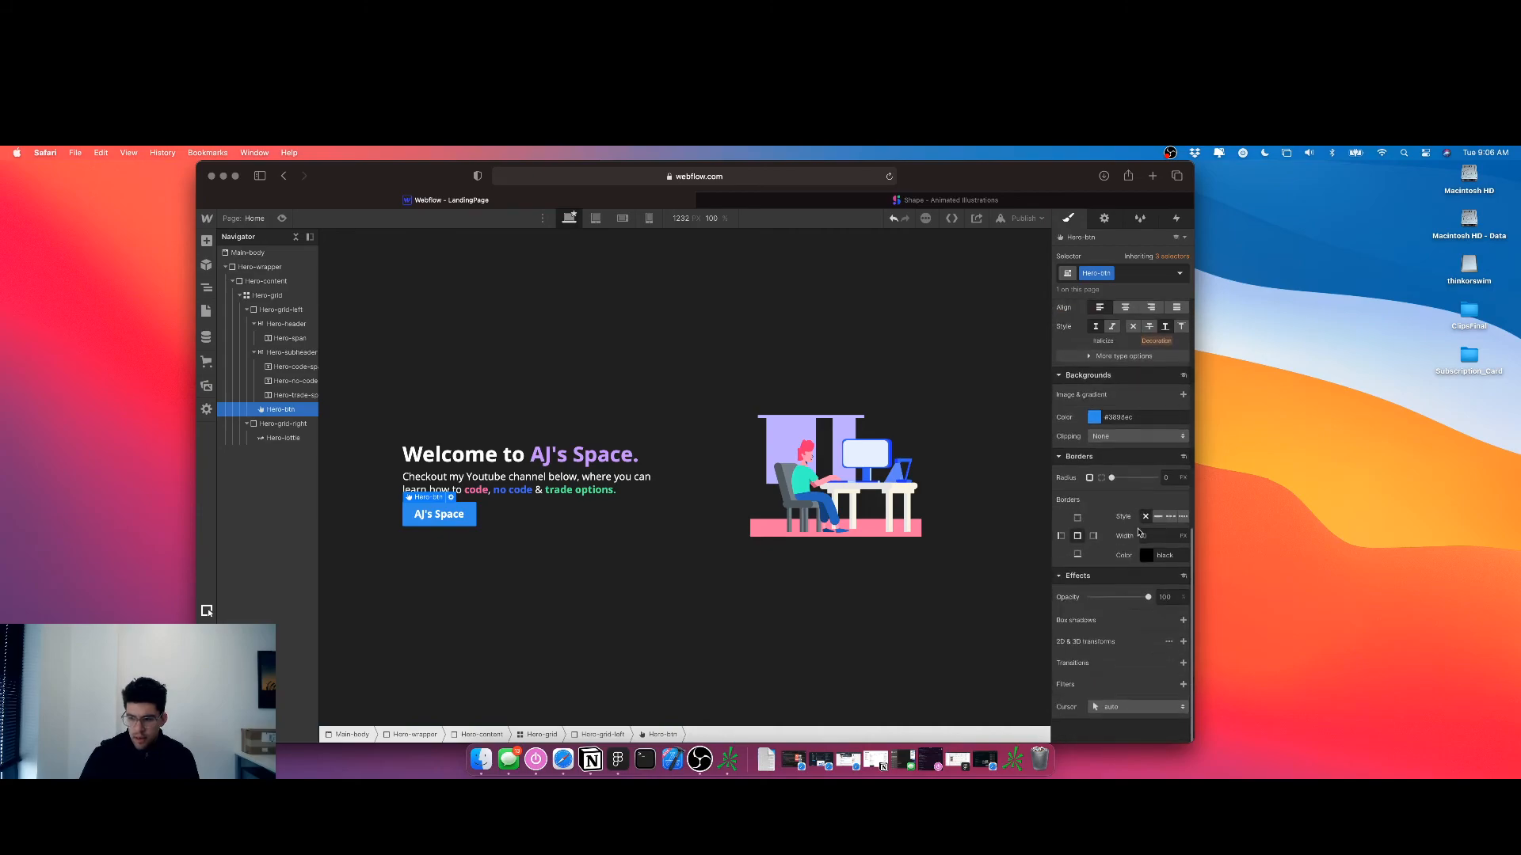
left_click(1173, 479)
type("20")
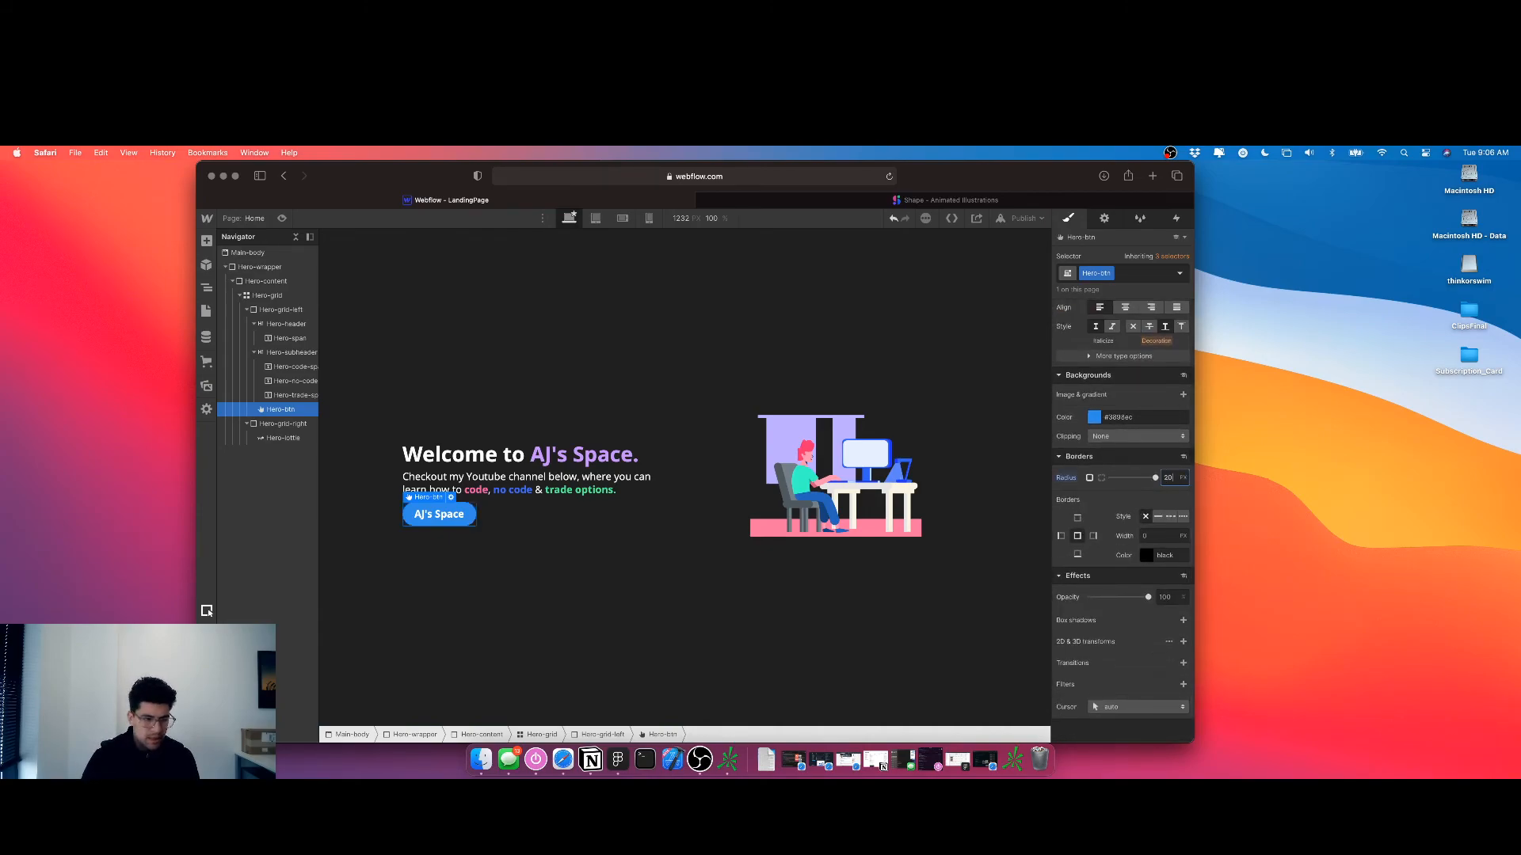
Change the Hero-btn background to indigo by shifting its hue to 249
left_click(1094, 418)
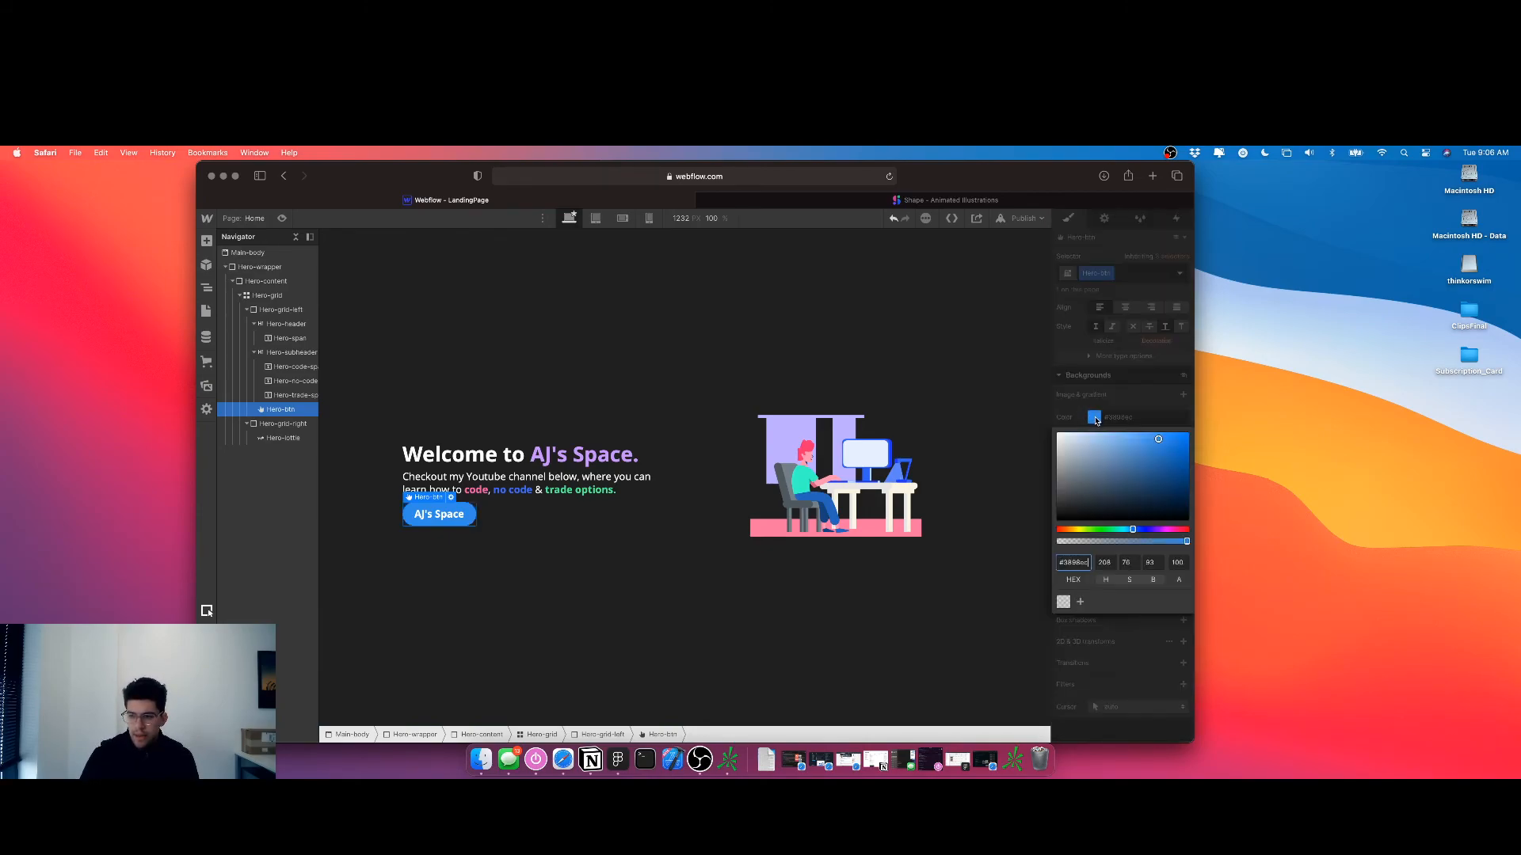
left_click(1109, 530)
left_click_drag(1110, 529, 1145, 528)
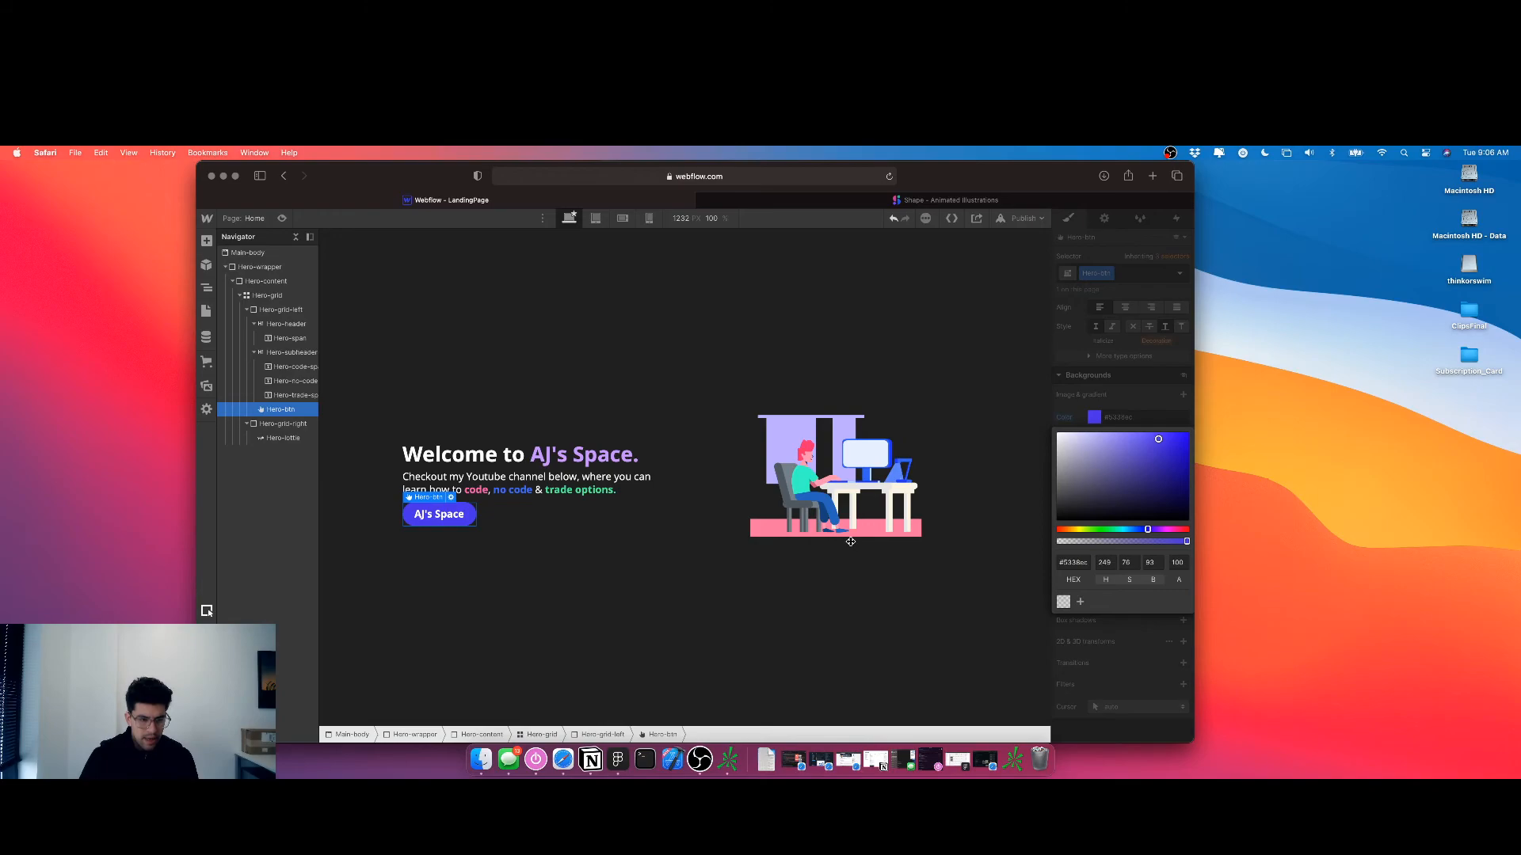
key("Escape")
Add an outside box shadow to the Hero-btn with a 180° angle, 15 px distance and 30 px blur
left_click(1183, 620)
left_click(1162, 534)
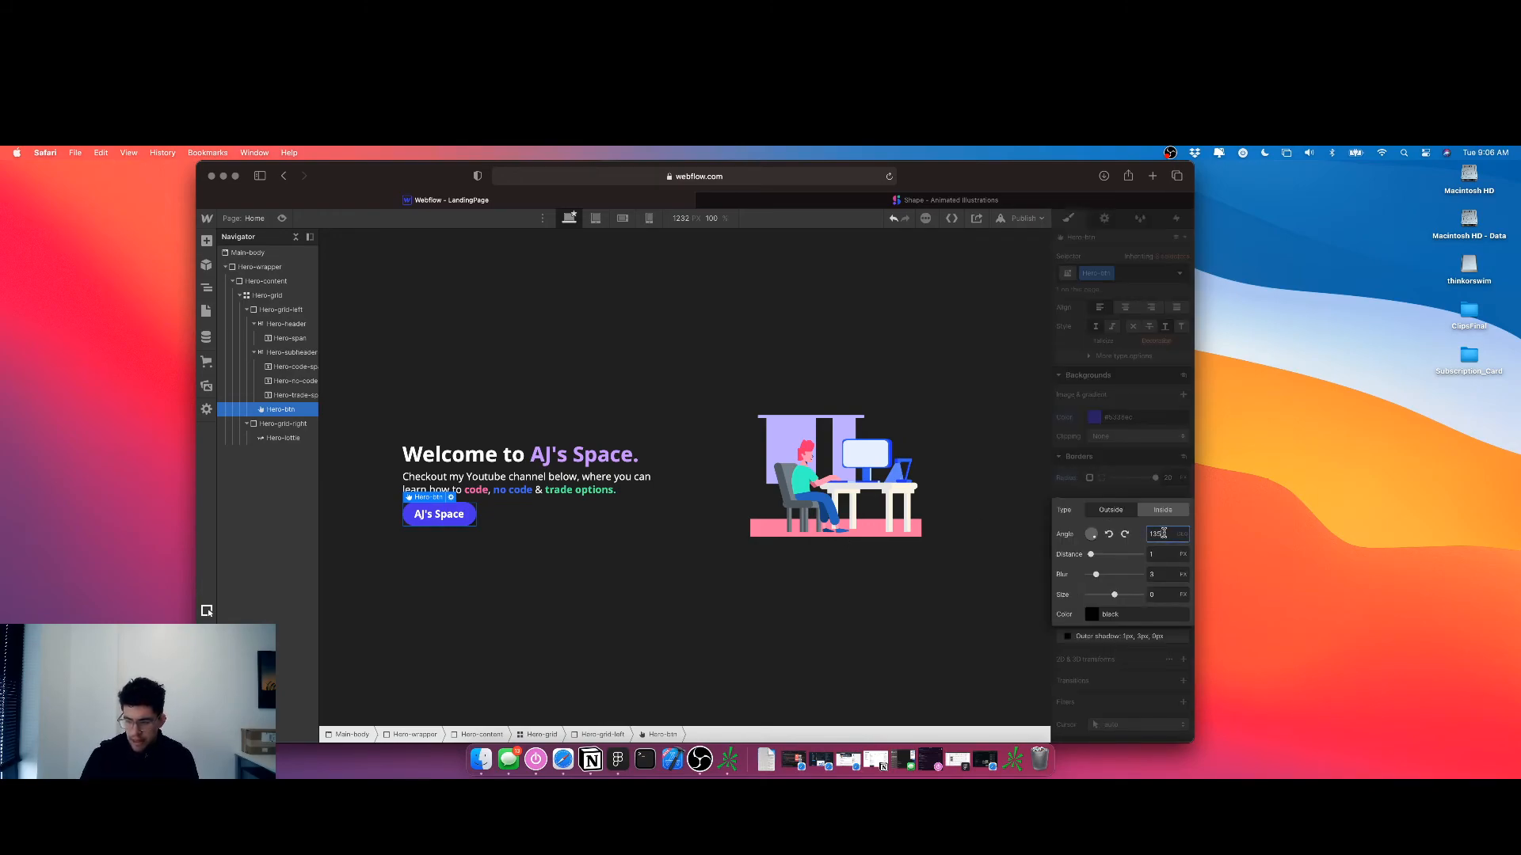
type("180")
key("Tab")
key("Tab")
type("30")
key("Tab")
key("Tab")
left_click(488, 594)
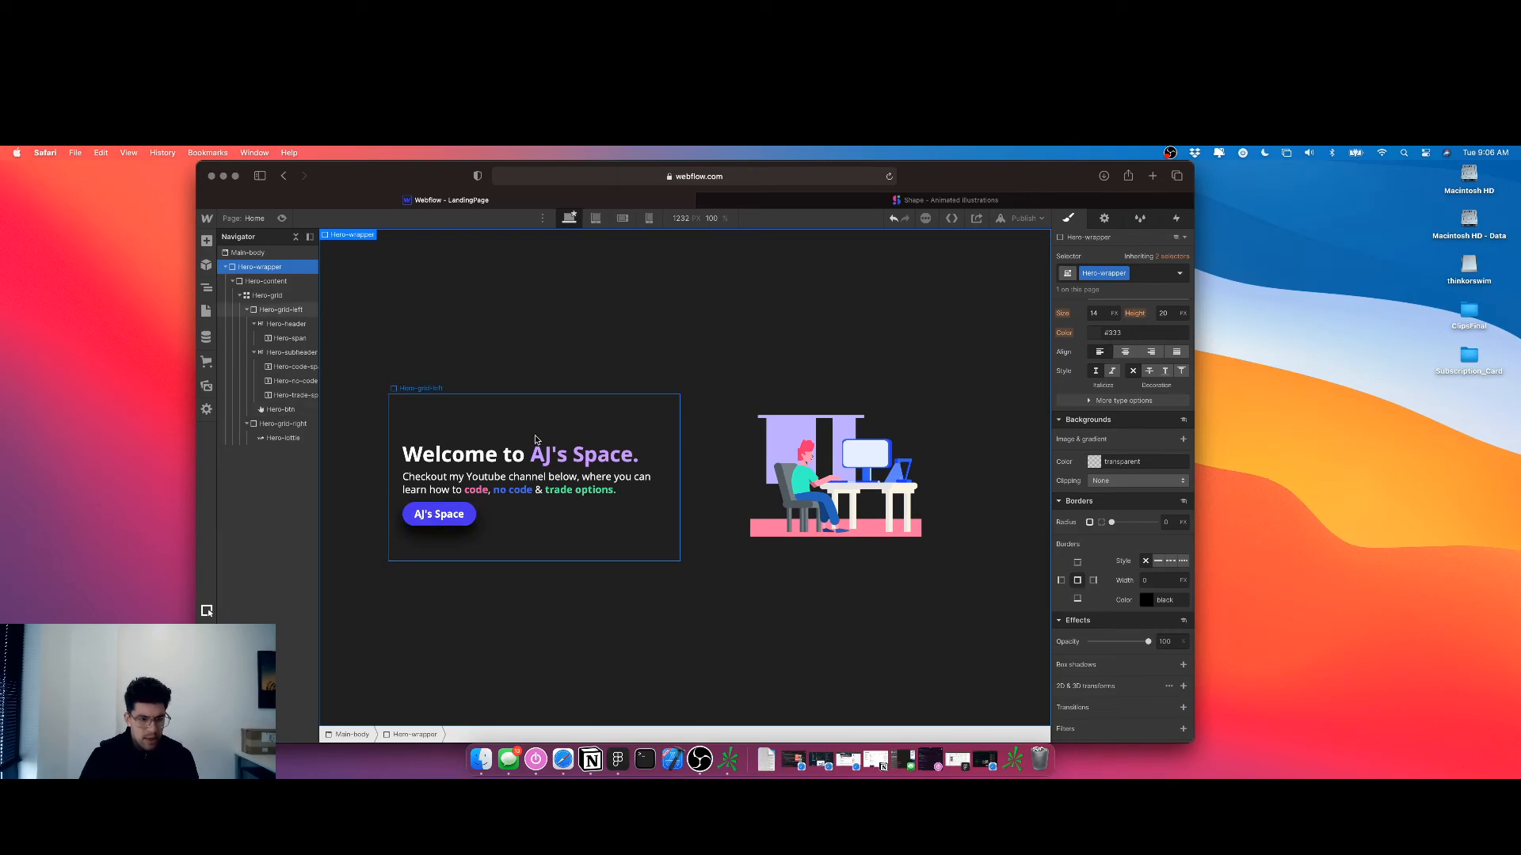
Reduce the opacity of the Hero-btn's black box shadow color to 75
left_click(459, 517)
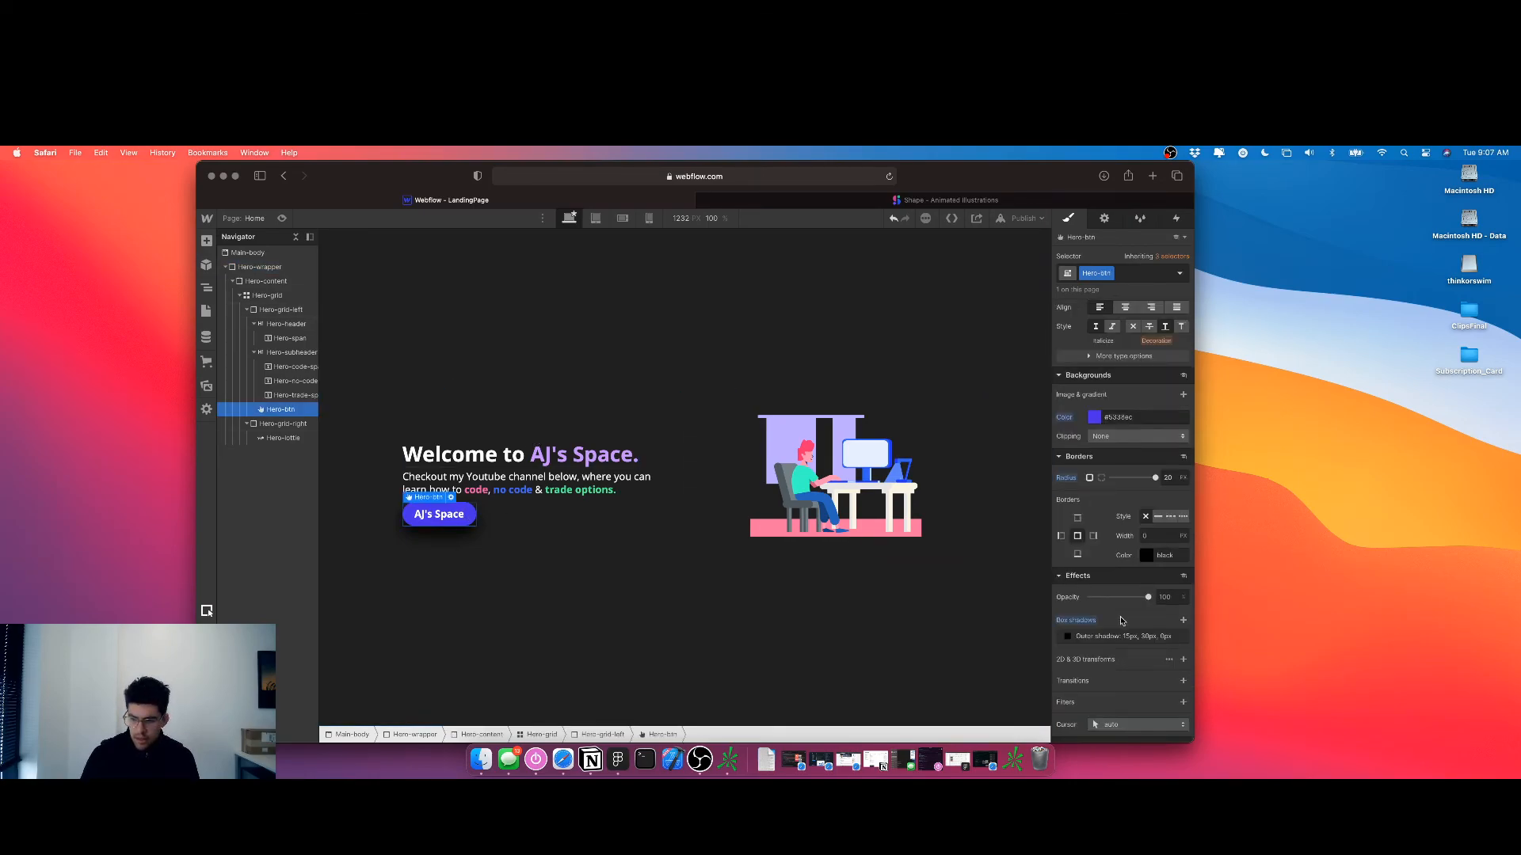
left_click(1067, 642)
left_click(1093, 616)
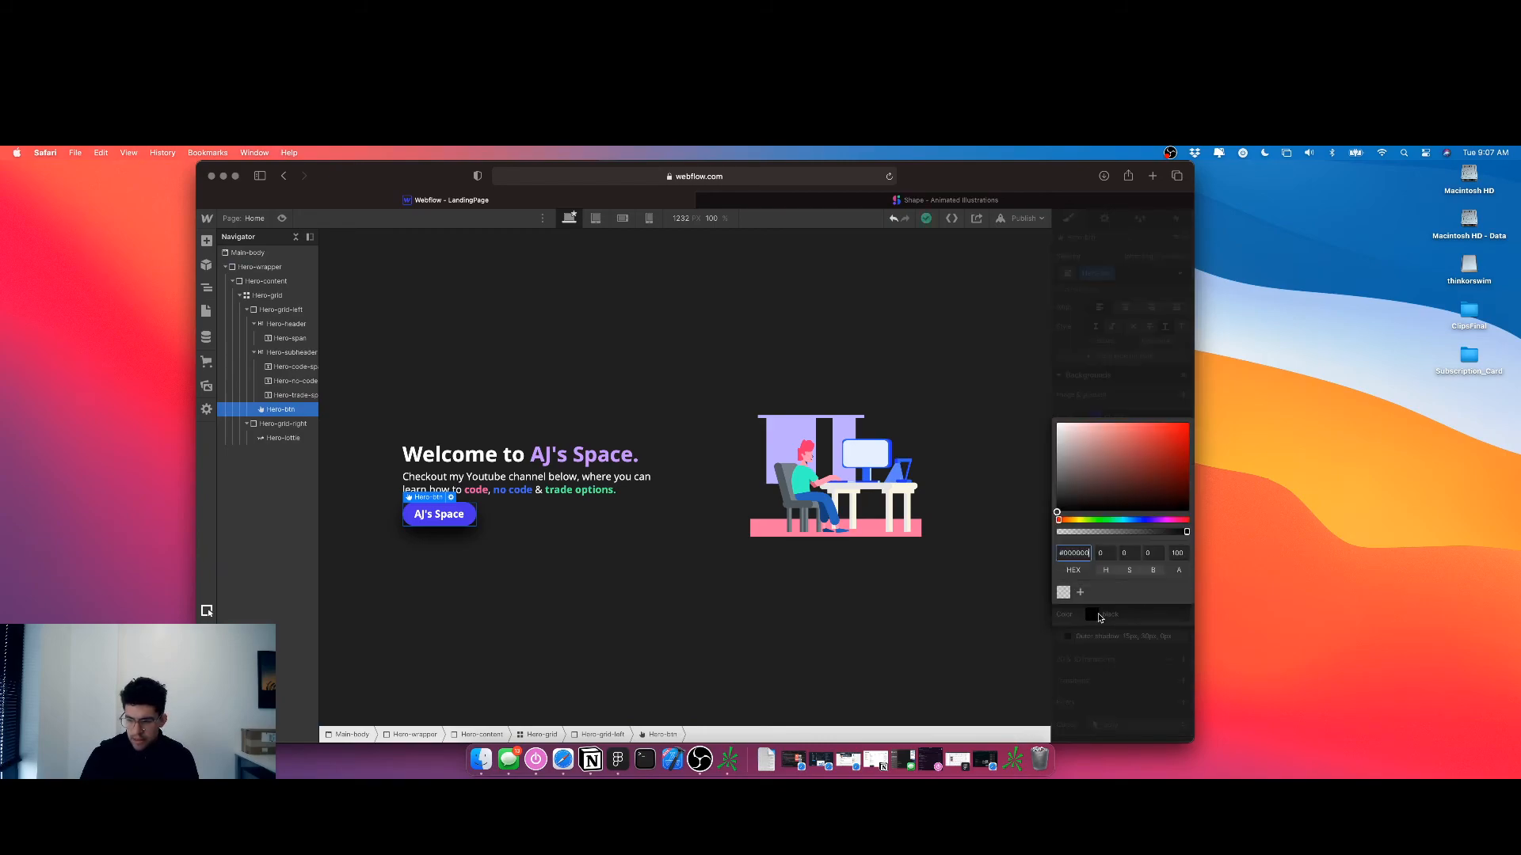
left_click(1179, 553)
type("75")
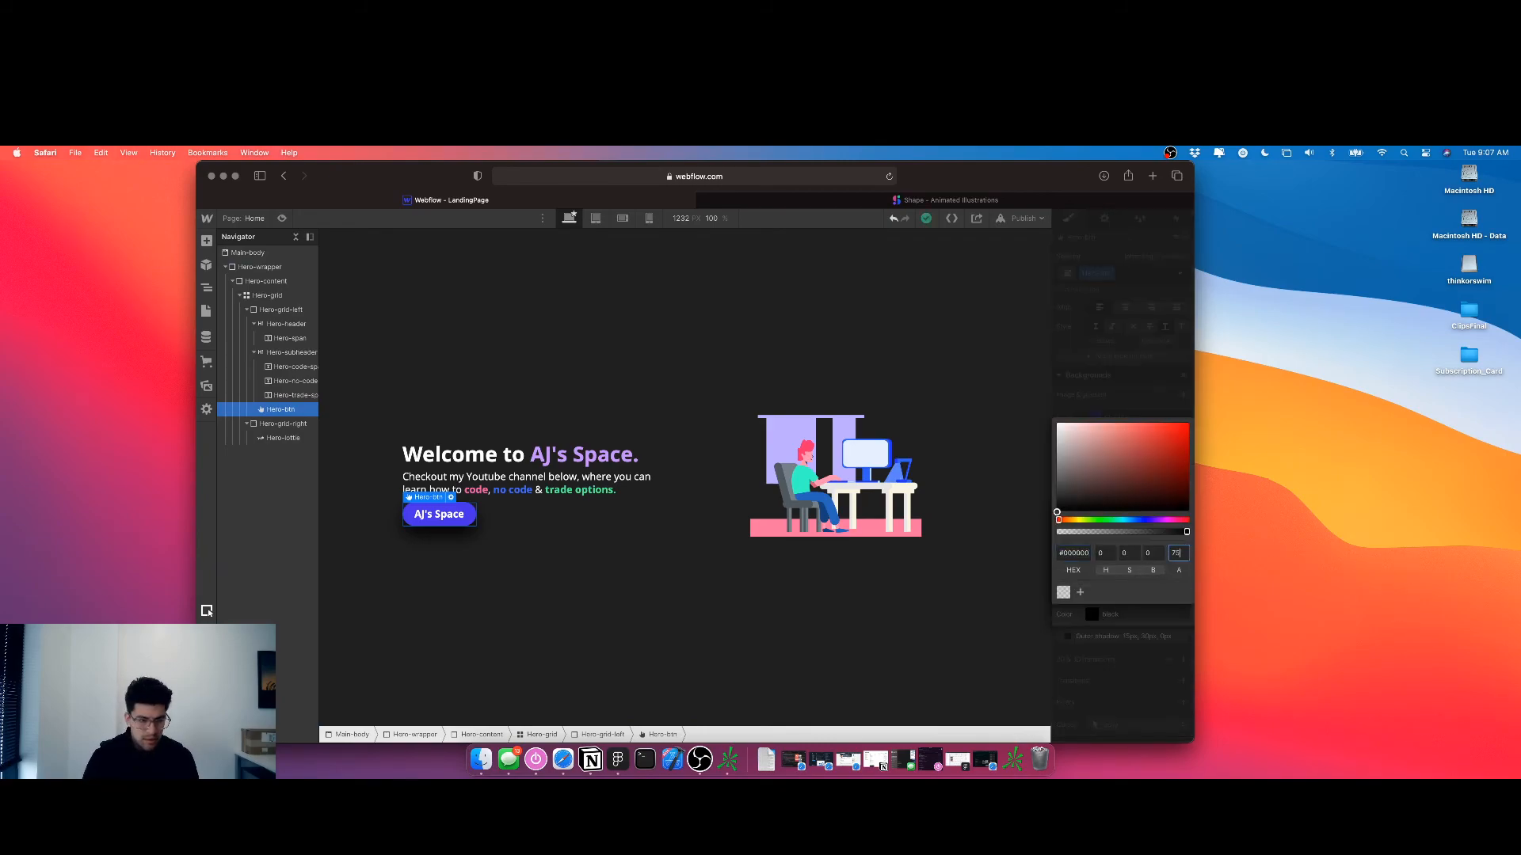
left_click(672, 589)
left_click(658, 571)
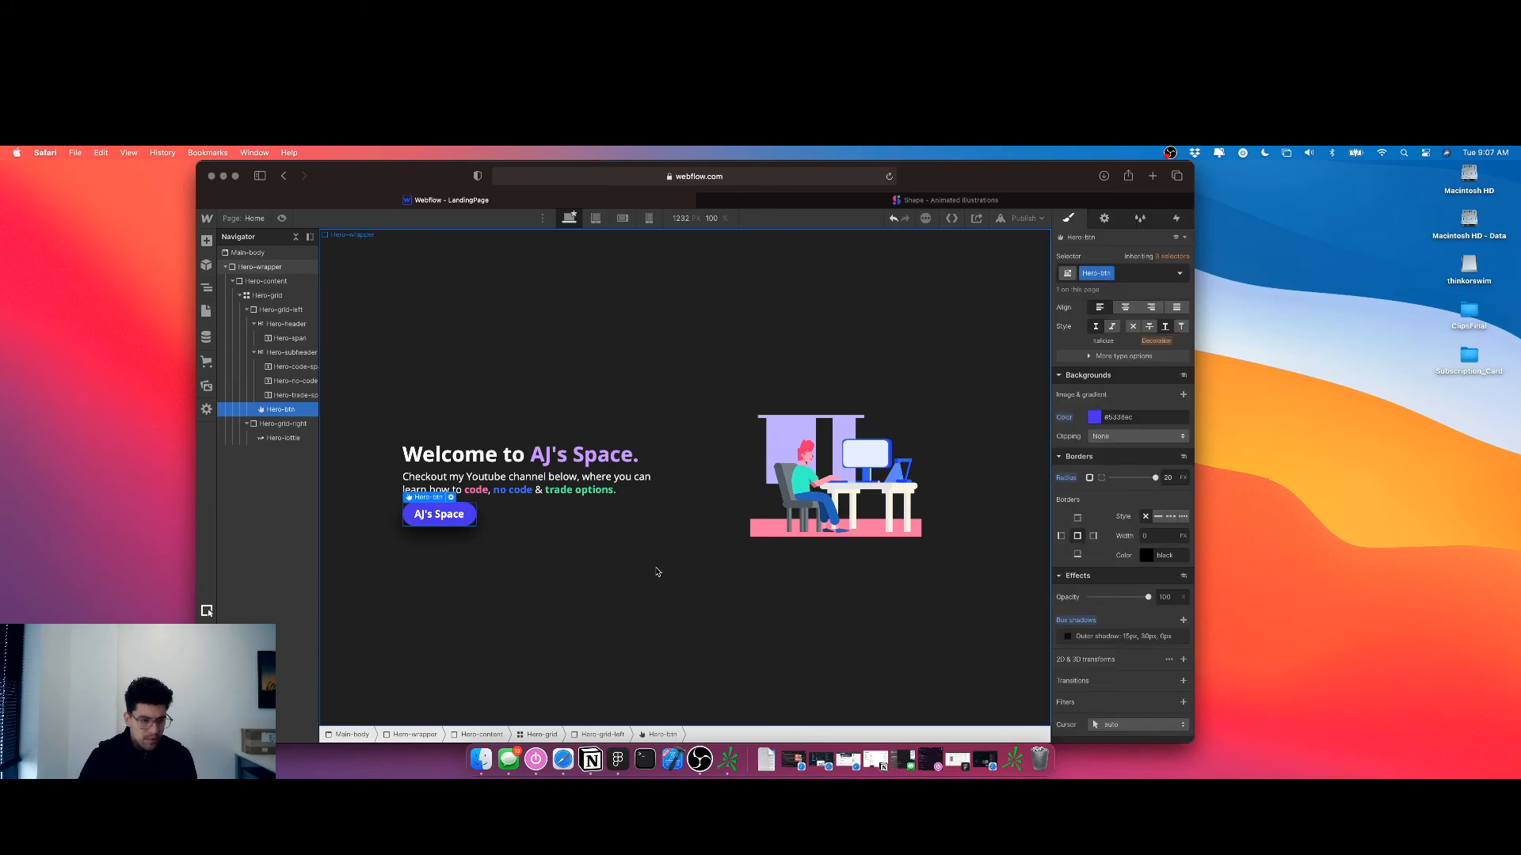
left_click(479, 251)
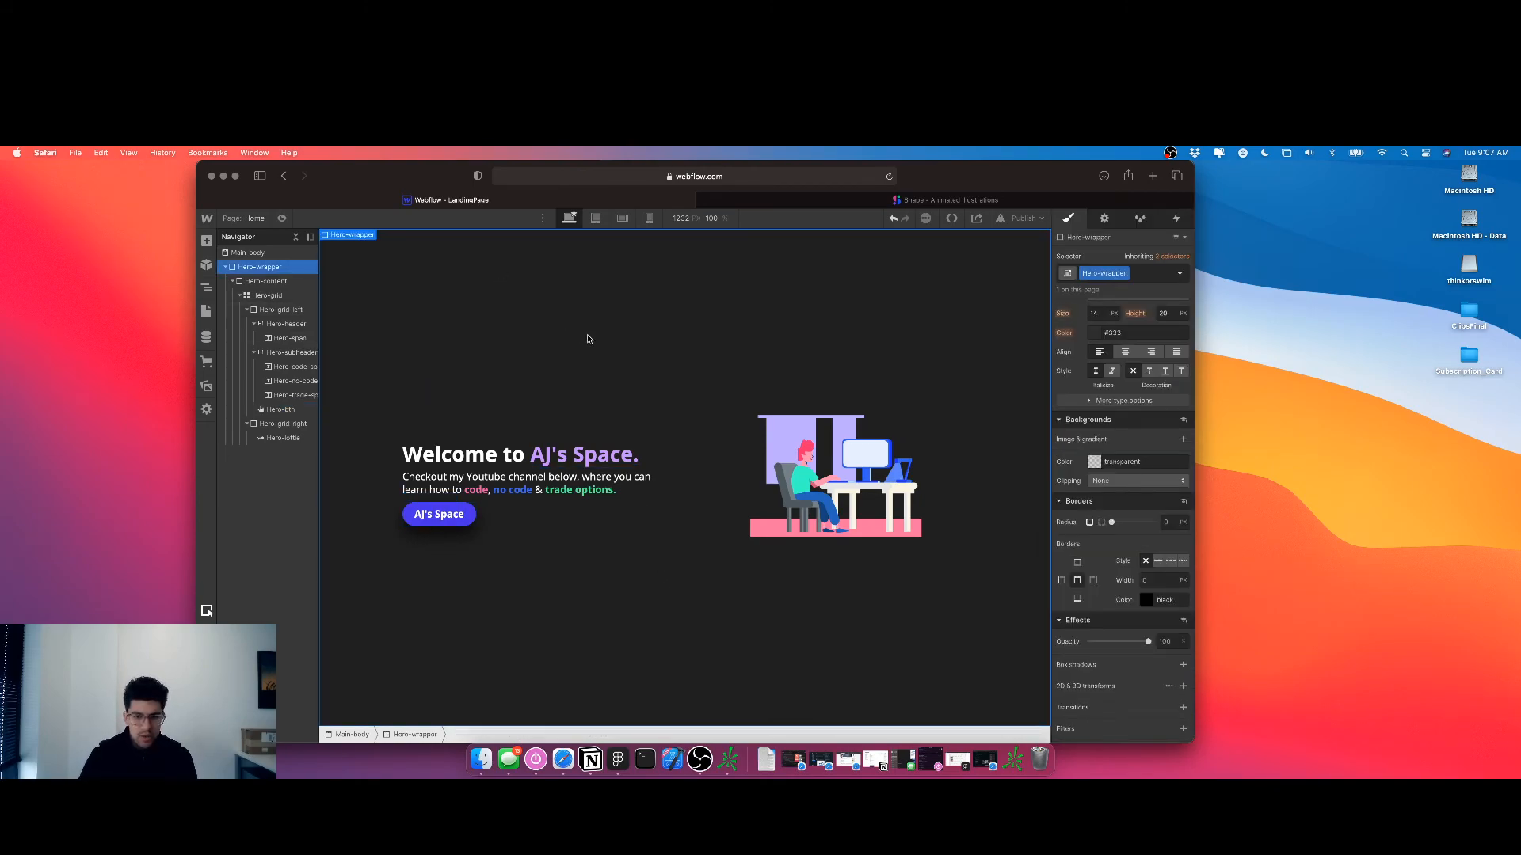
Give the Hero-btn a top margin of 10 px to separate it from the subheading
left_click(480, 497)
left_click(440, 515)
scroll(1126, 369, "up", 5)
scroll(1126, 369, "up", 5)
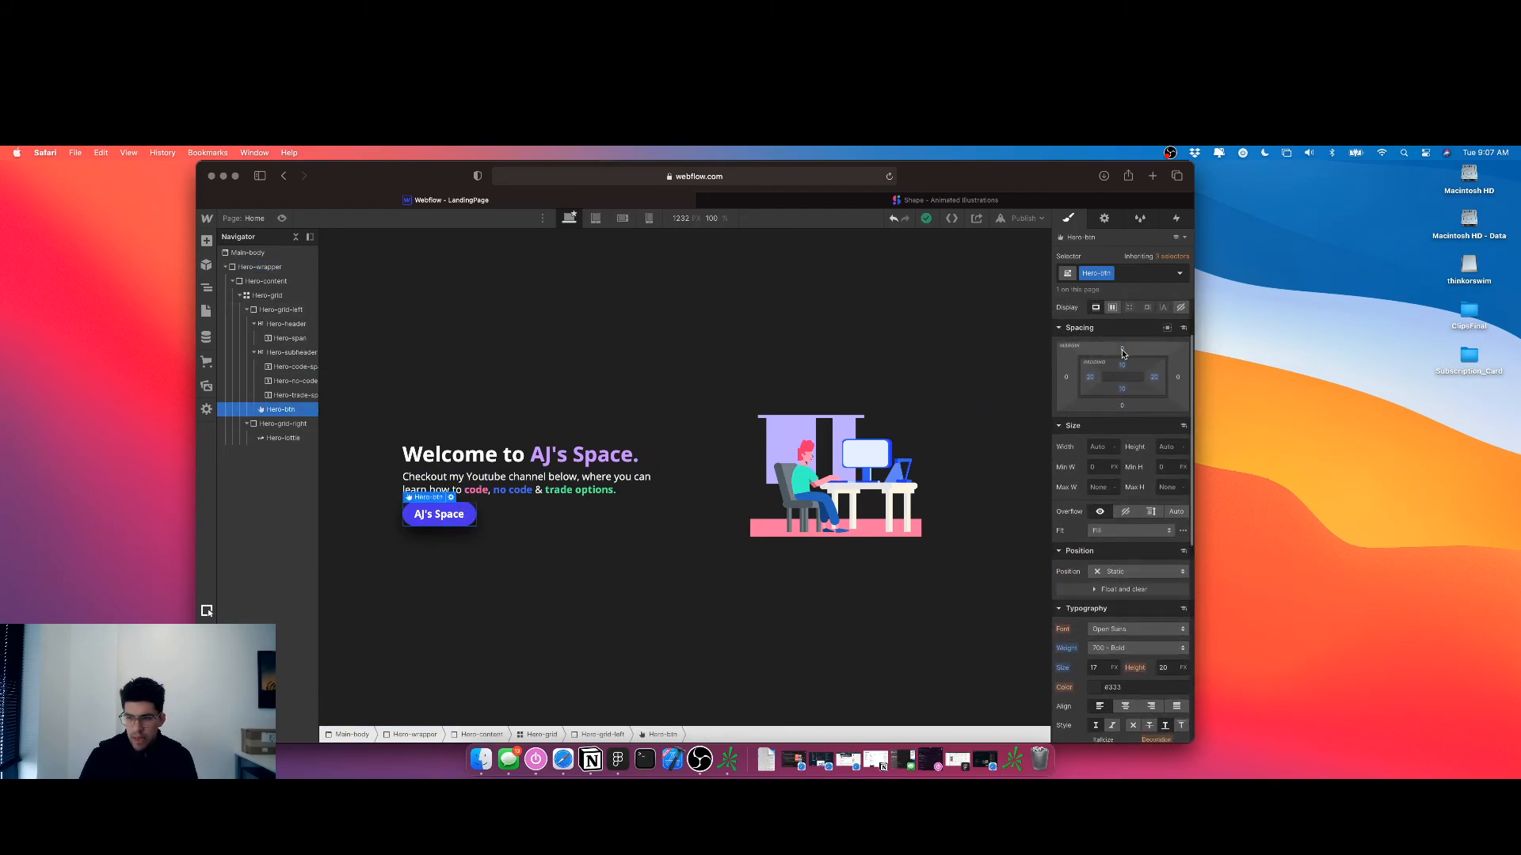
left_click(1122, 351)
type("10")
key("Return")
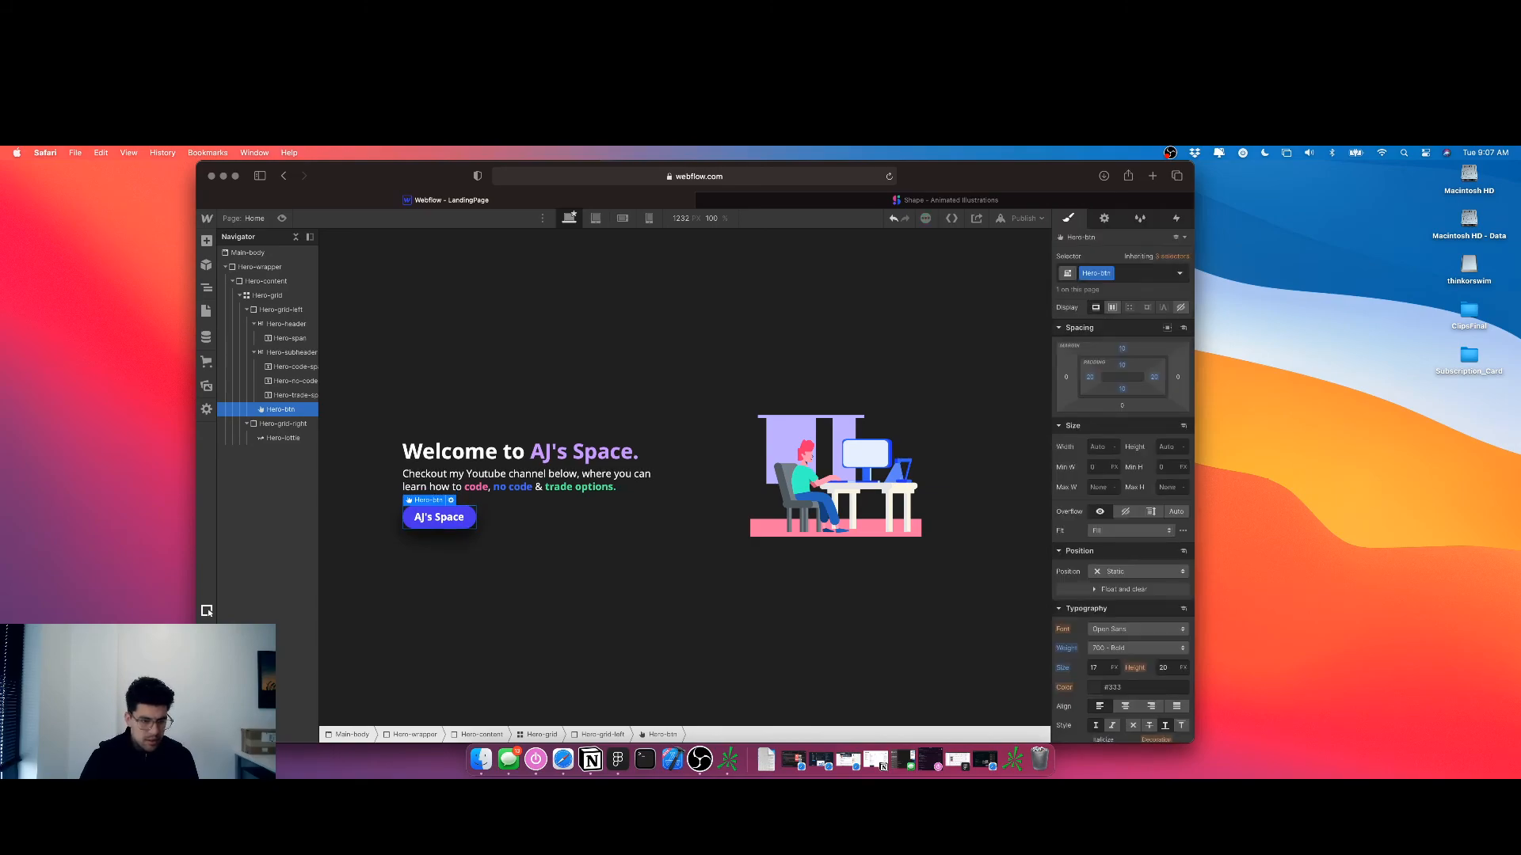
left_click(561, 359)
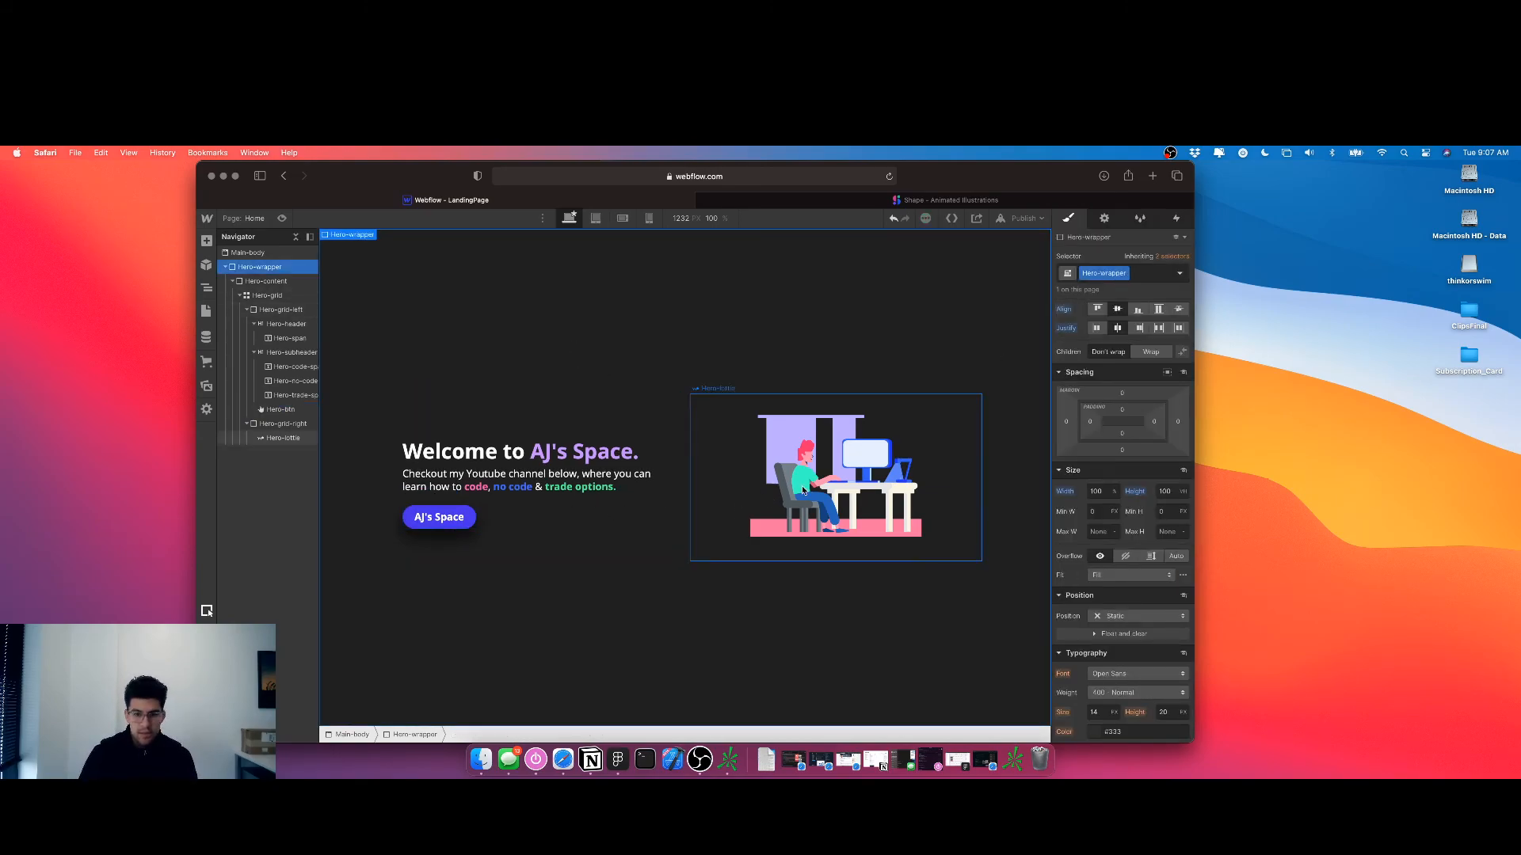
Center the Hero-grid-right block in its grid cell by setting both its align and justify to center
left_click(832, 475)
left_click(298, 426)
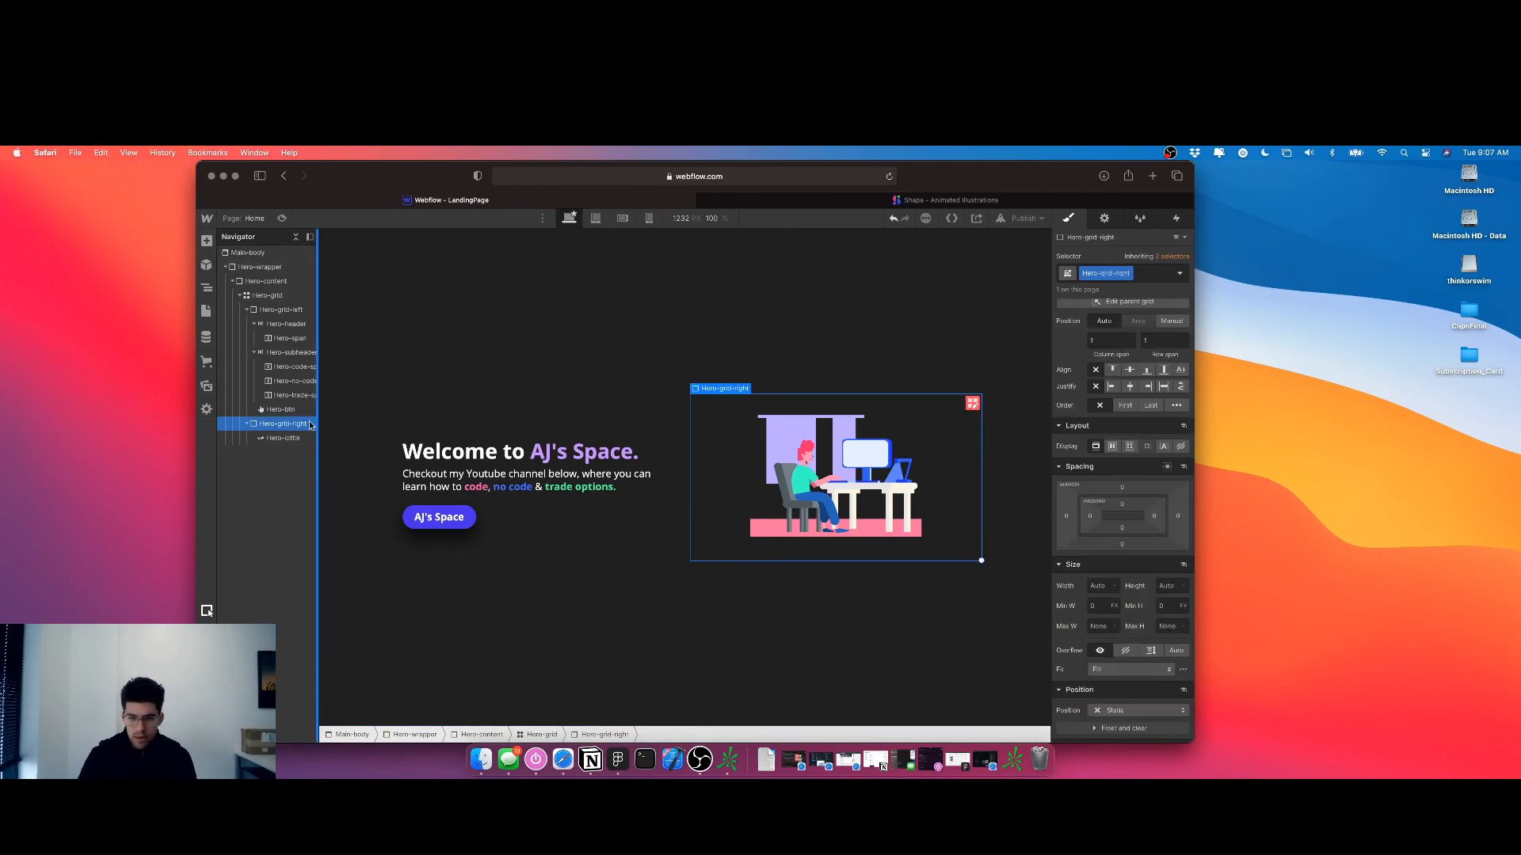
left_click(1130, 370)
left_click(1130, 386)
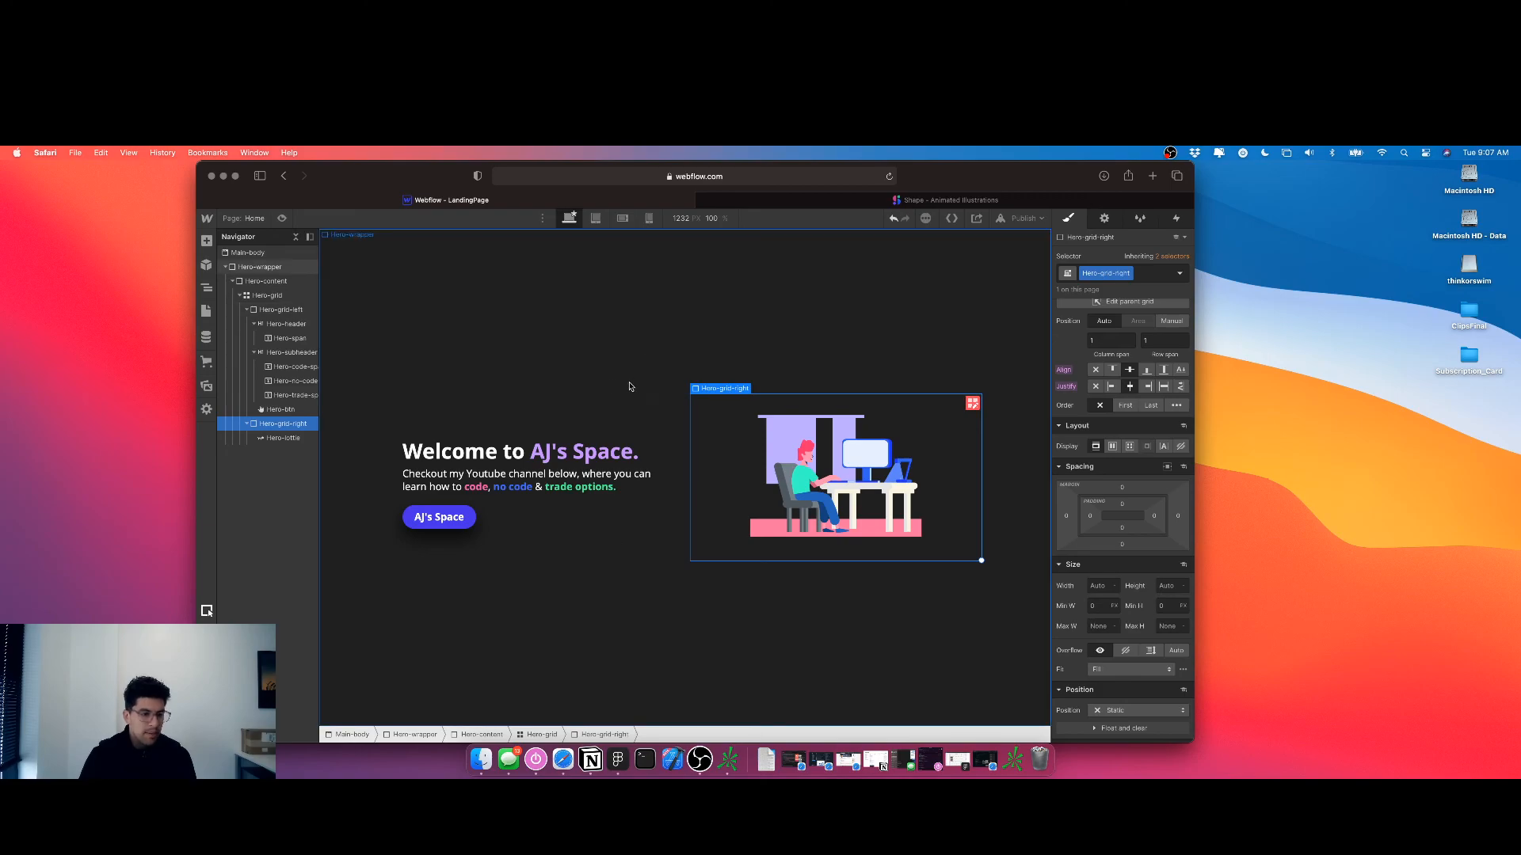
Select the Hero-btn, open the YouTube channel page through YouTube Studio in a new Safari tab, and copy its address
left_click(463, 522)
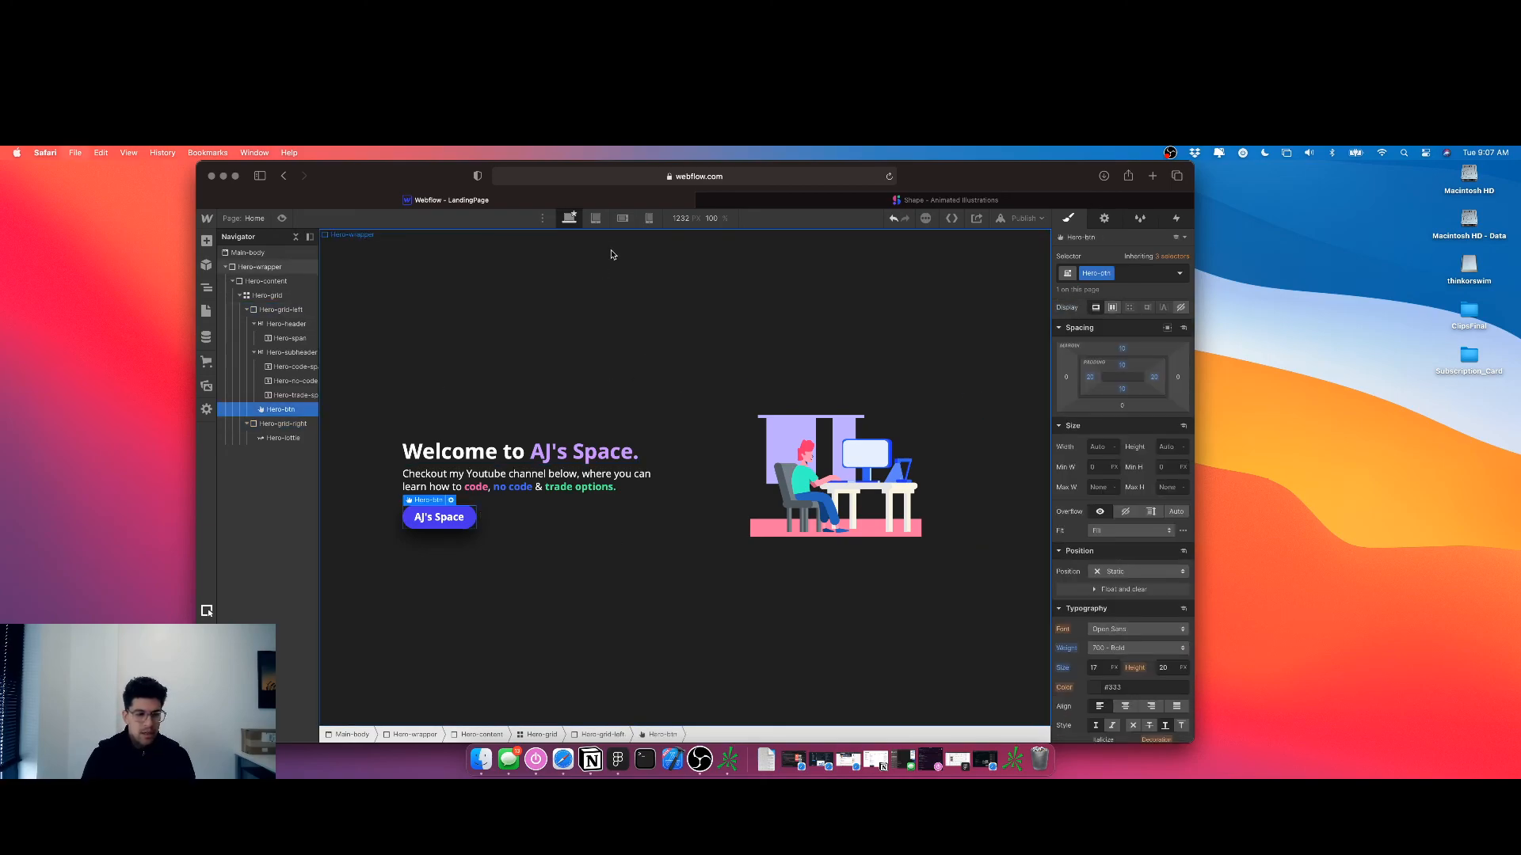
key("super+t")
type("youtube studio")
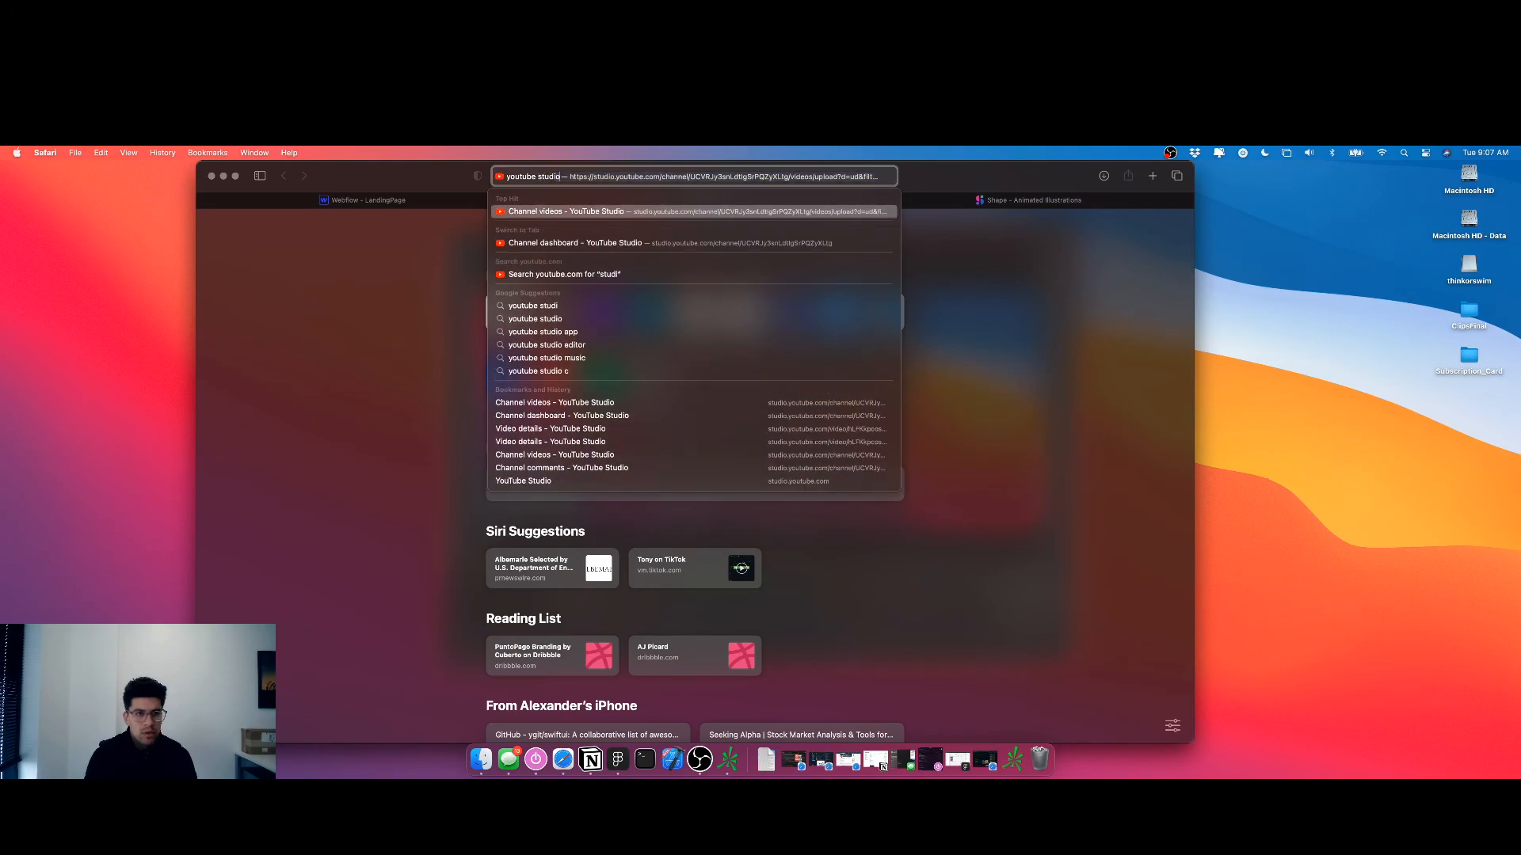
key("Return")
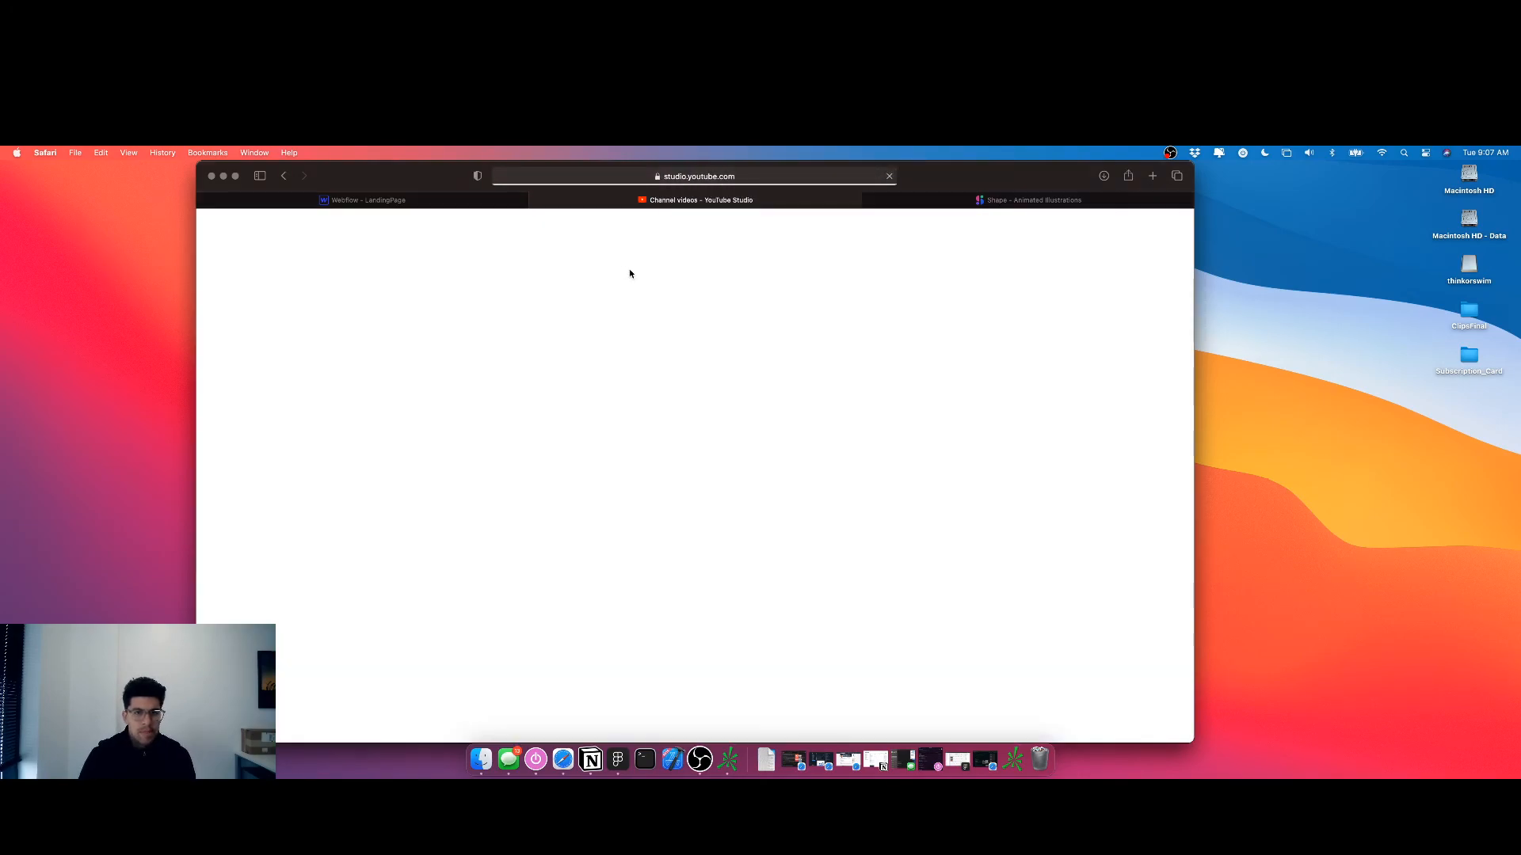
left_click(496, 316)
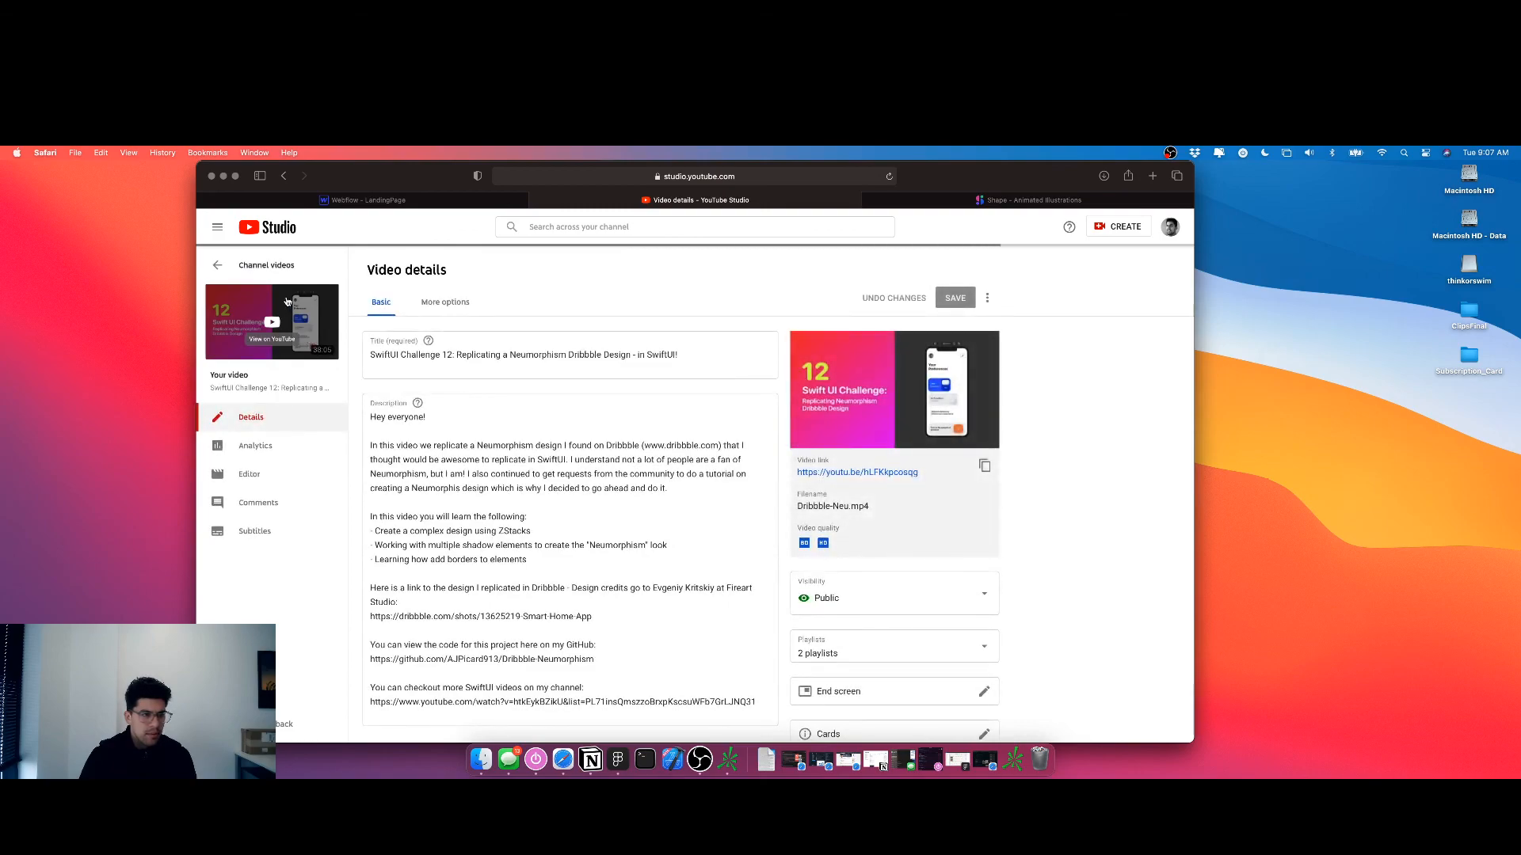
left_click(218, 265)
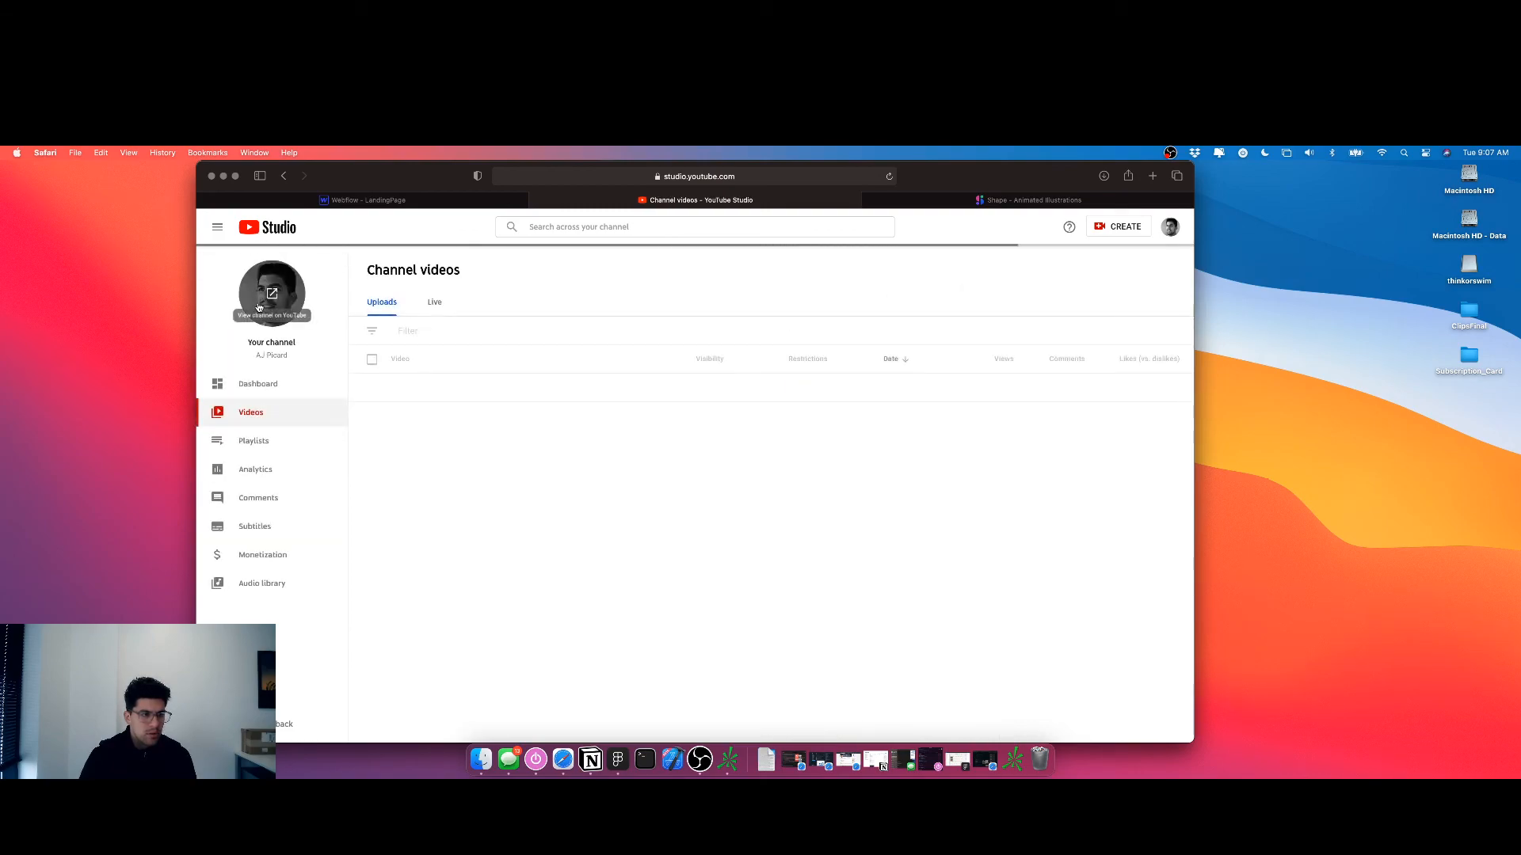
left_click(258, 307)
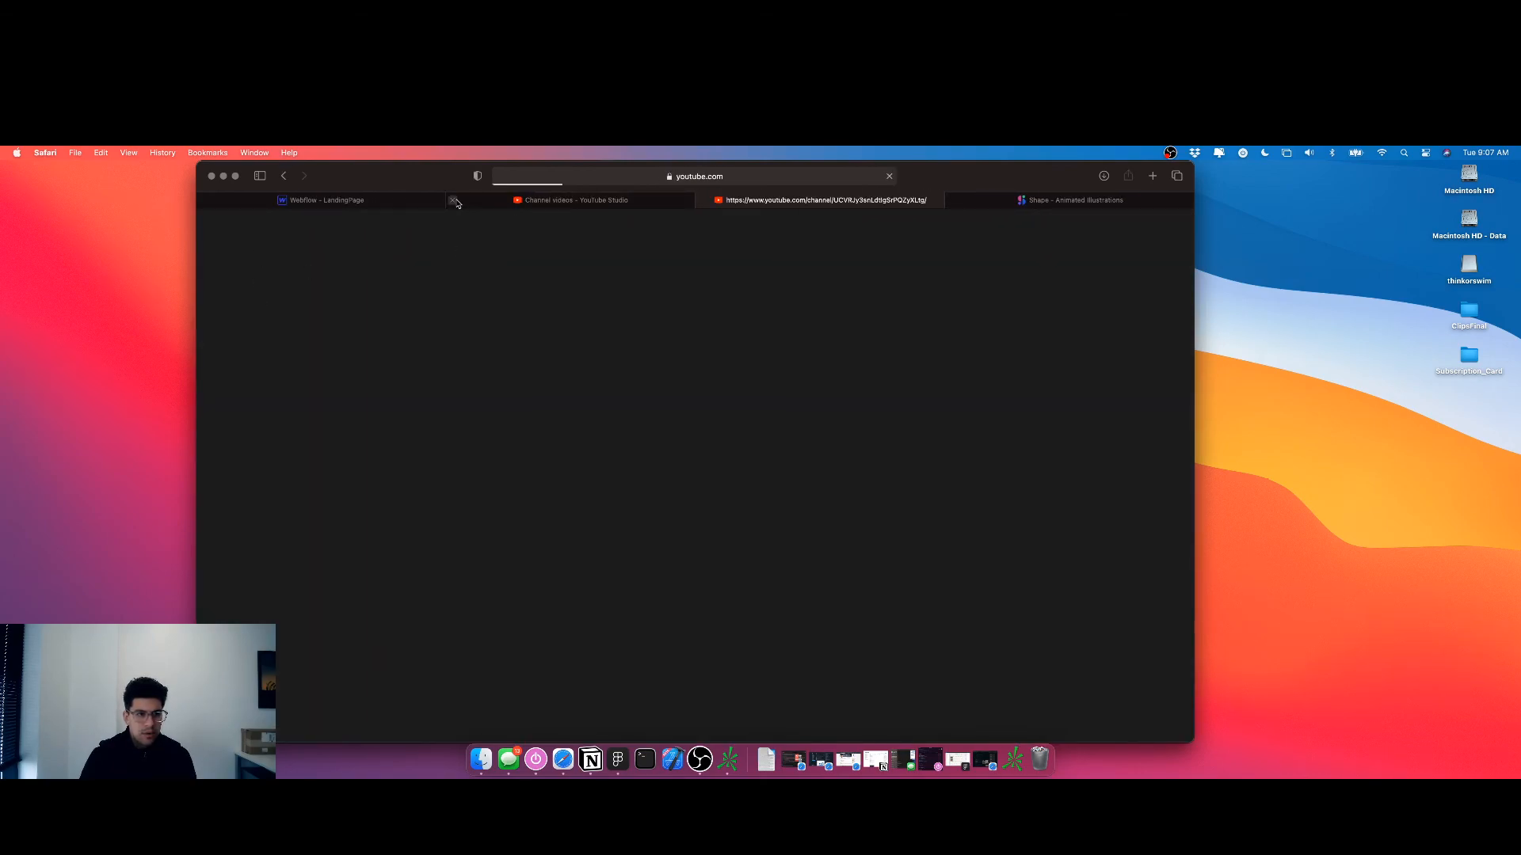
left_click(453, 200)
key("super+l")
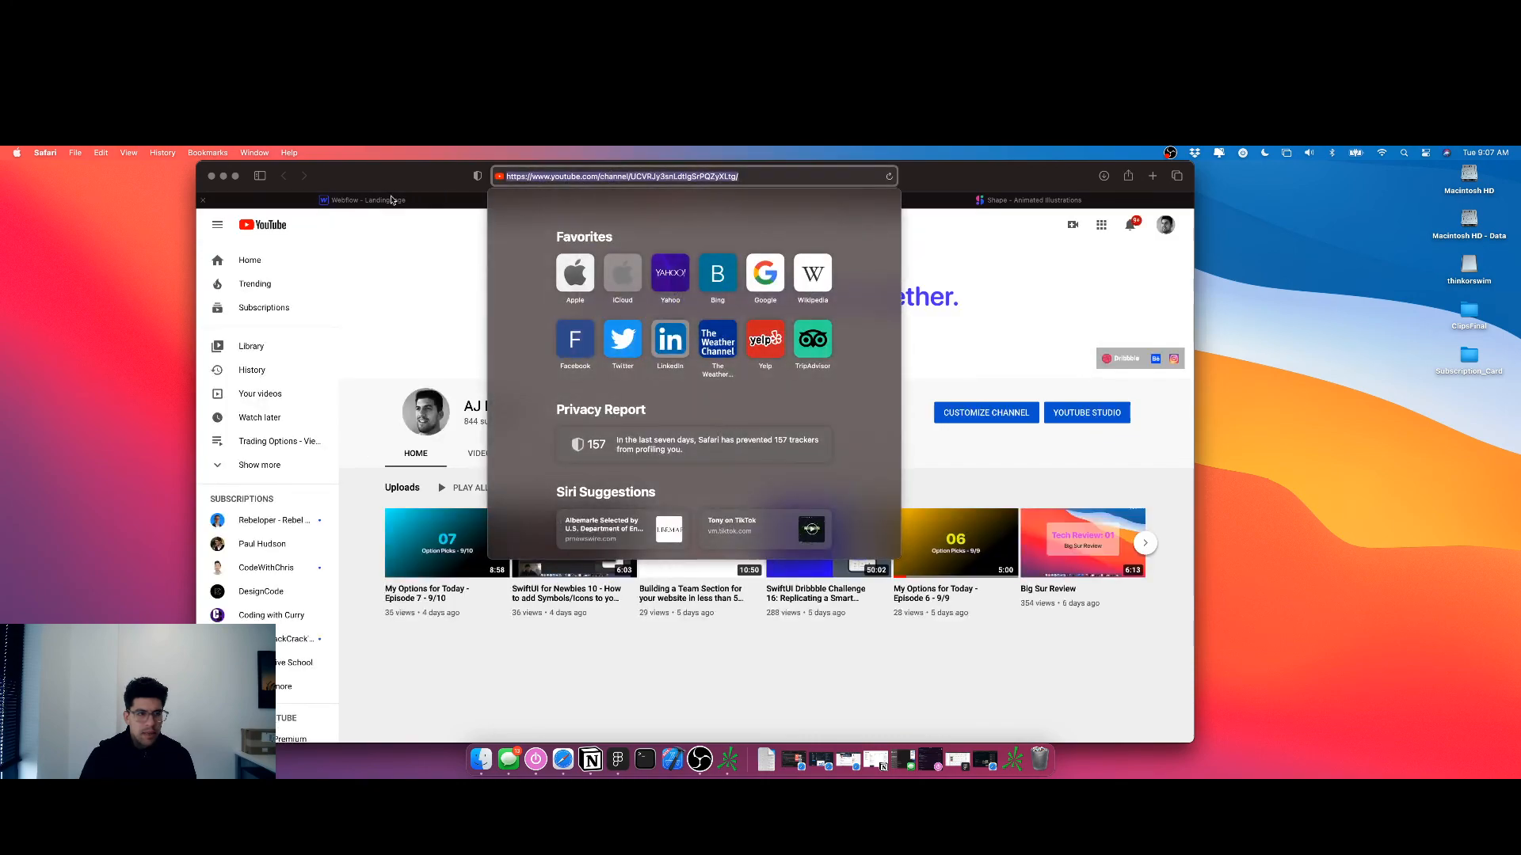
Back in Webflow, set the Hero-btn's link URL to the copied YouTube channel address
left_click(391, 200)
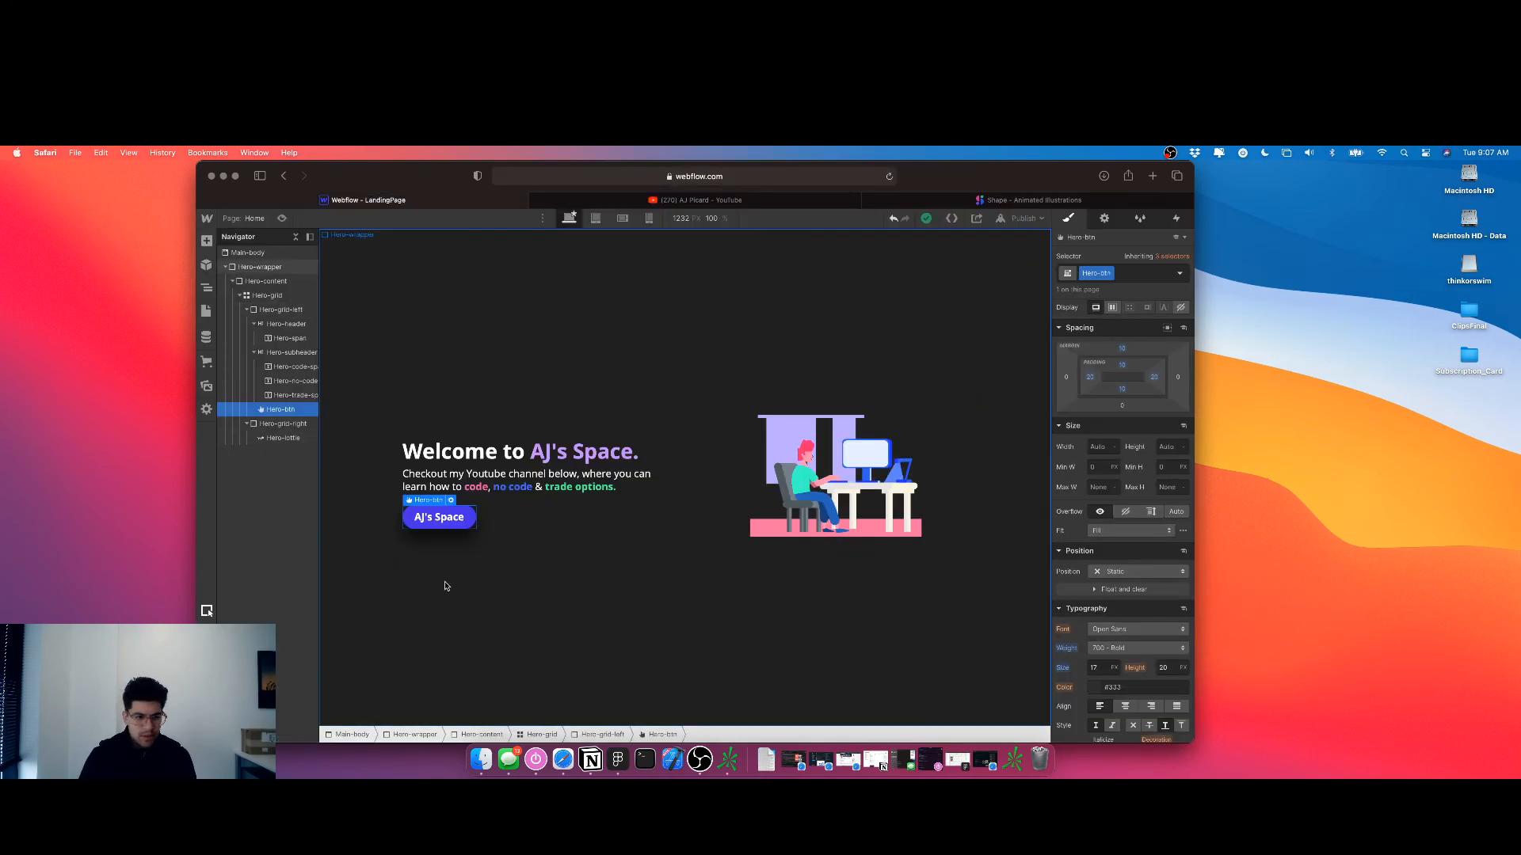
left_click(1104, 224)
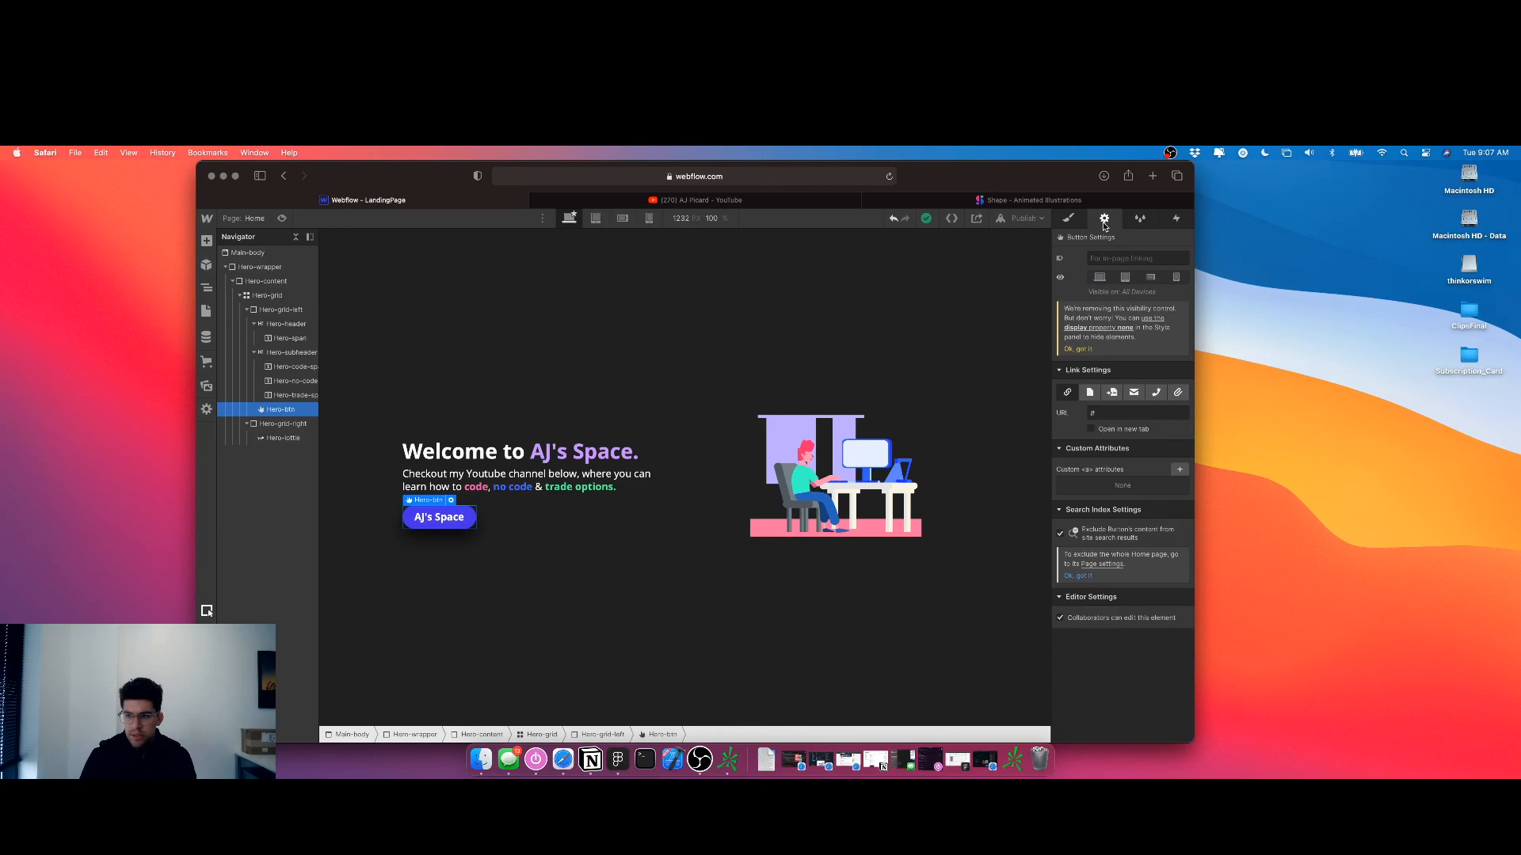
left_click(1111, 413)
key("super+v")
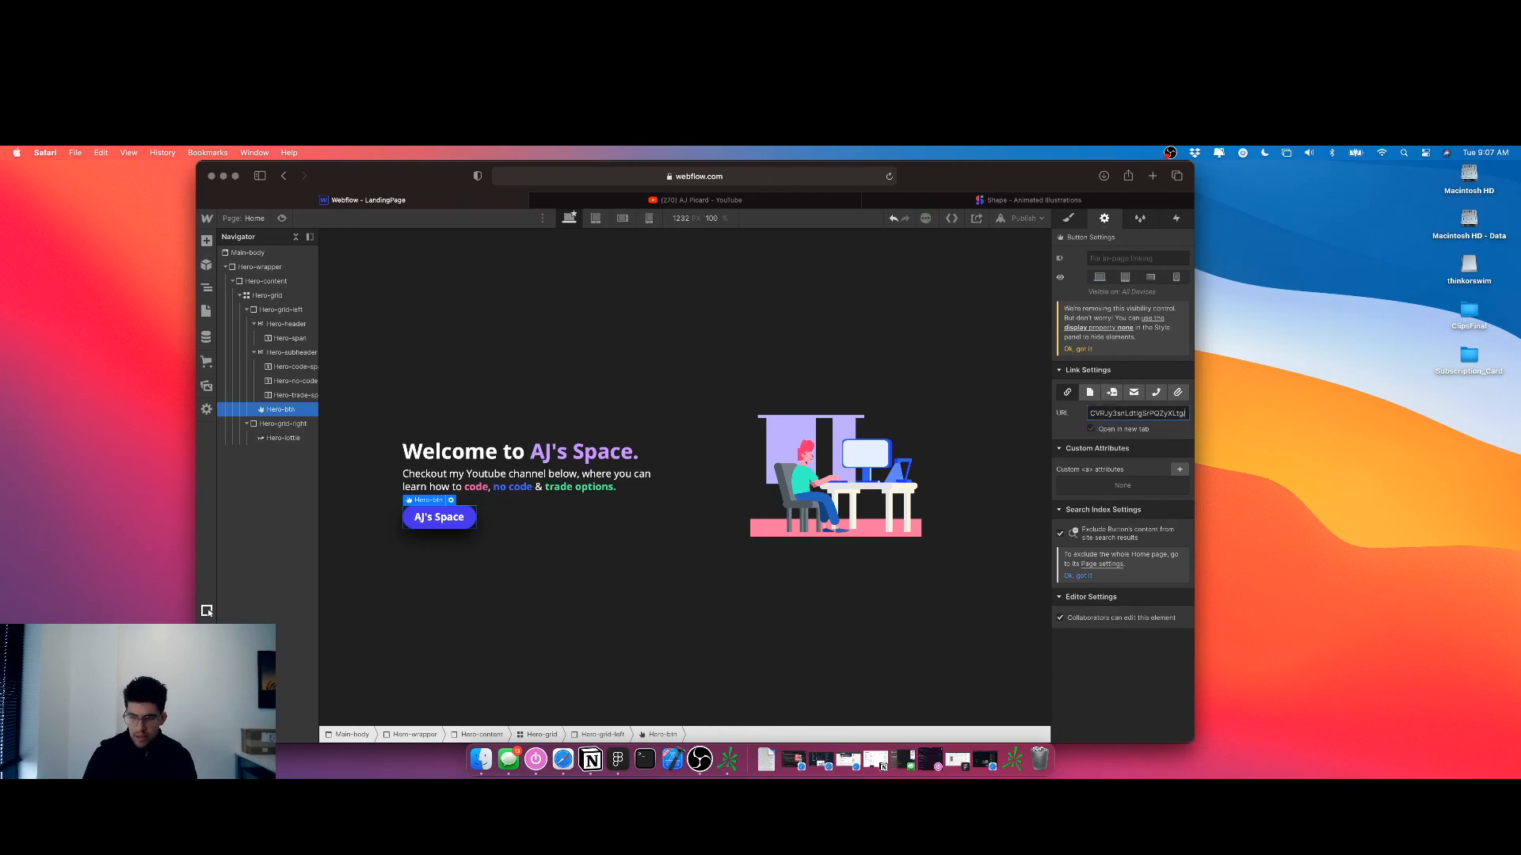
Publish the site to its webflow.io domain and test the hero button's link on the live page
left_click(1023, 220)
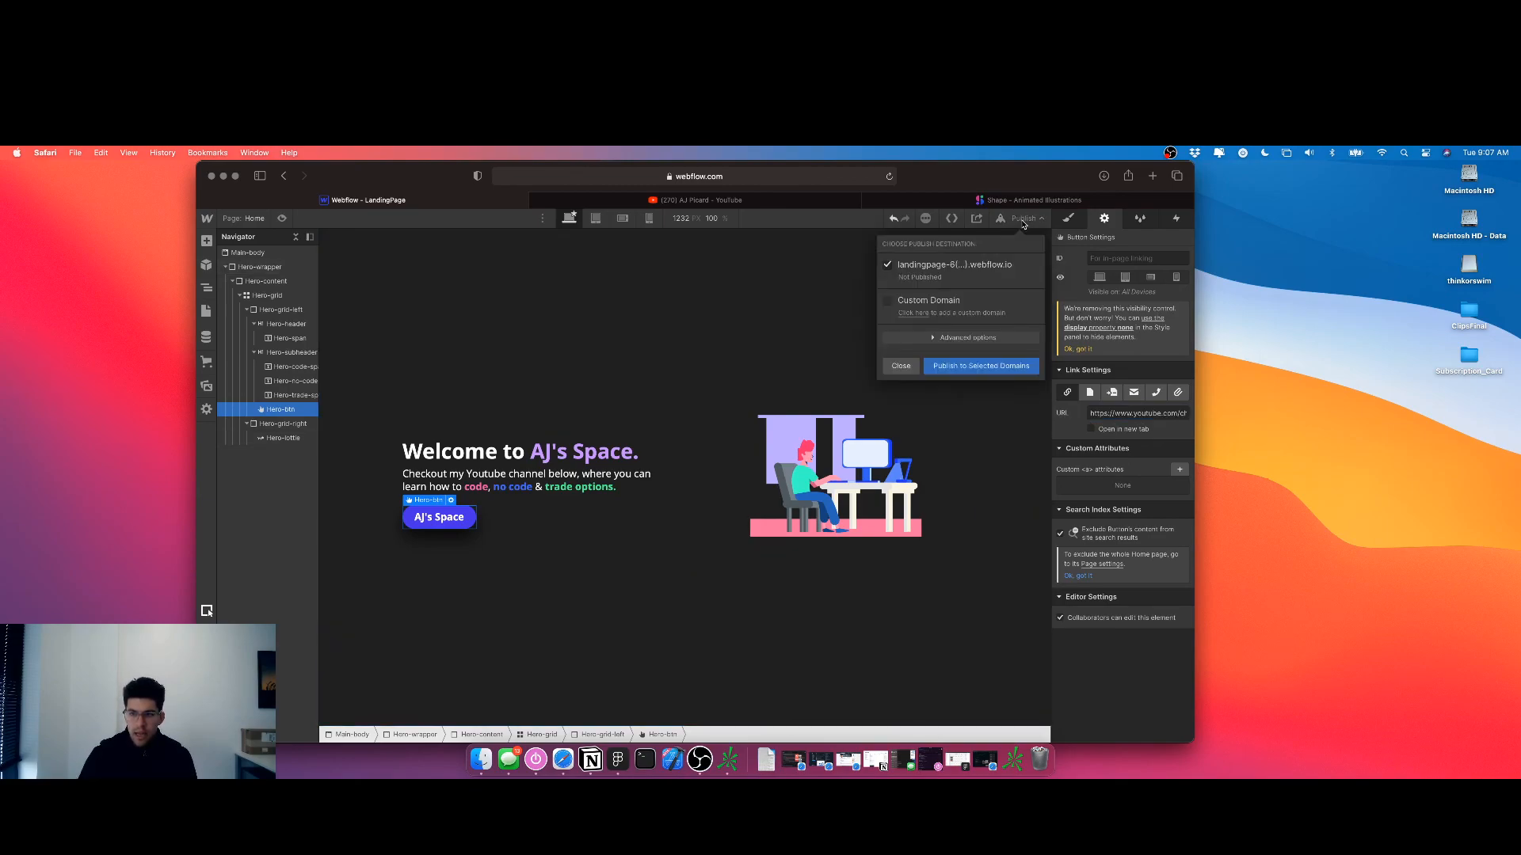
left_click(976, 366)
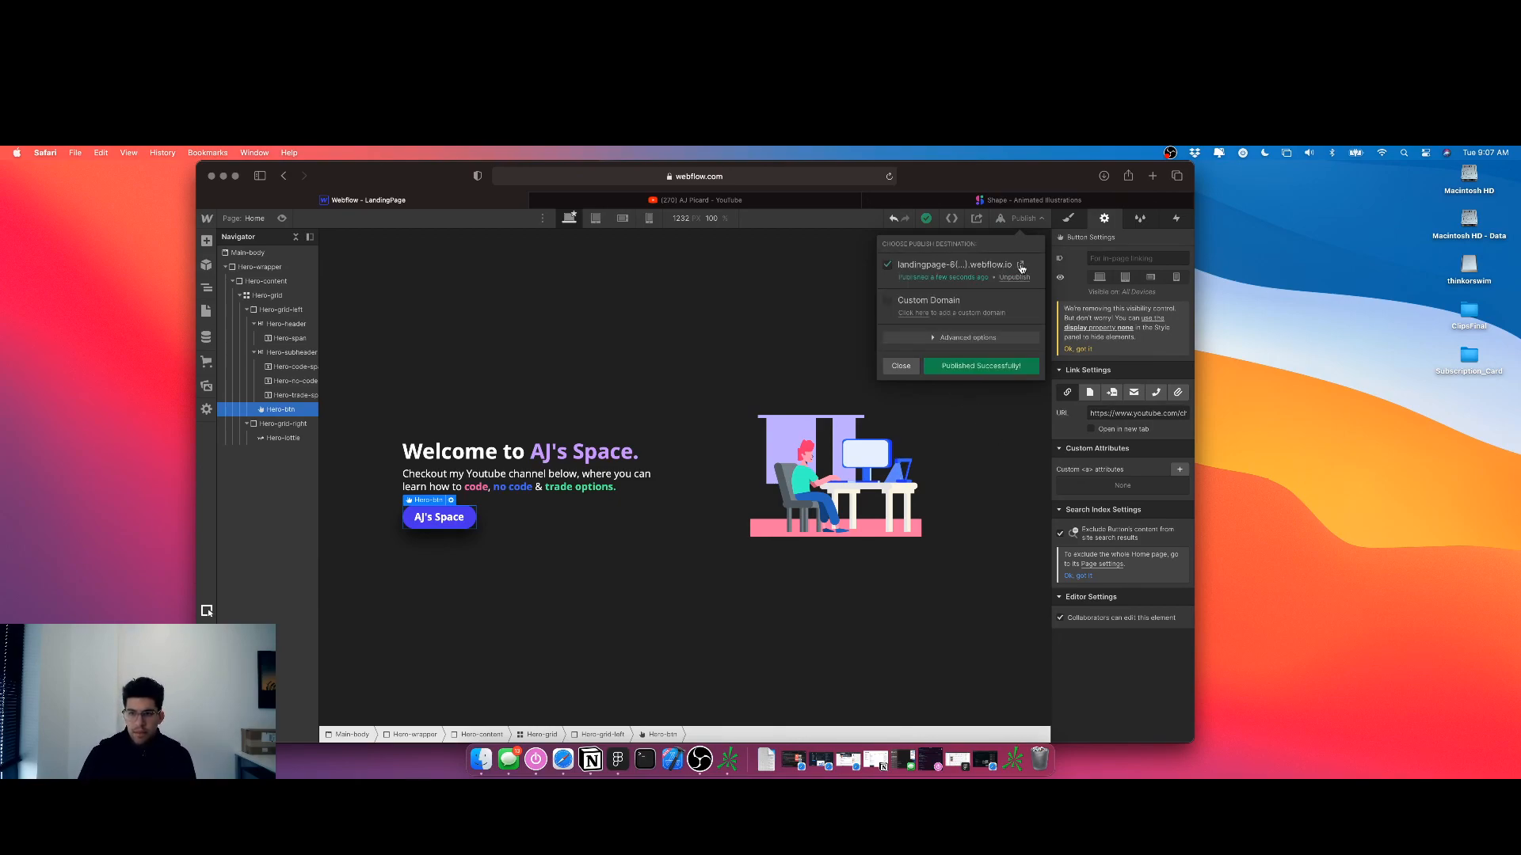
left_click(1019, 265)
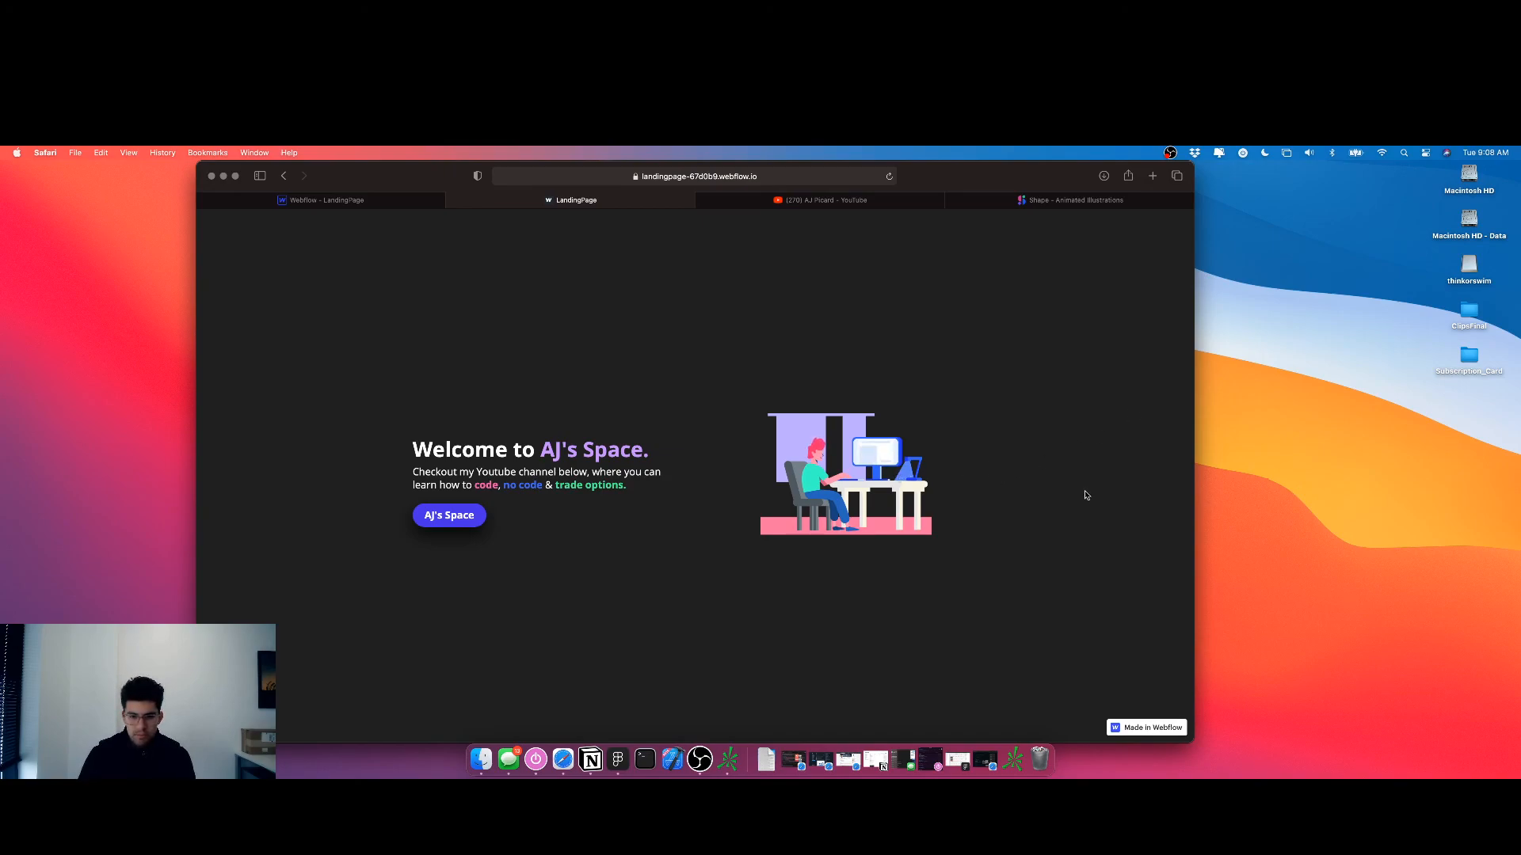
left_click(456, 518)
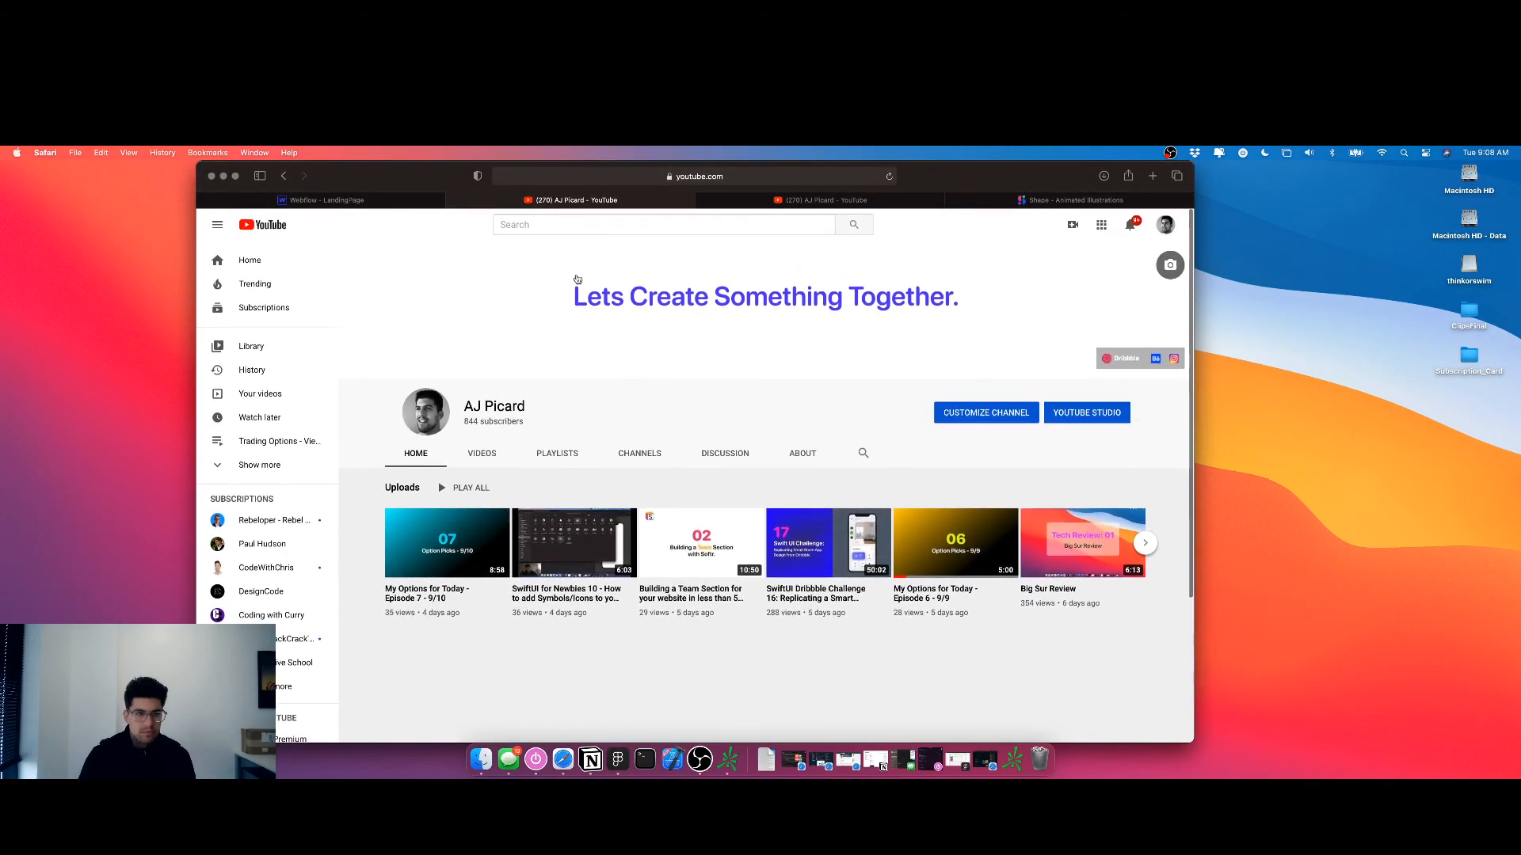
left_click(284, 176)
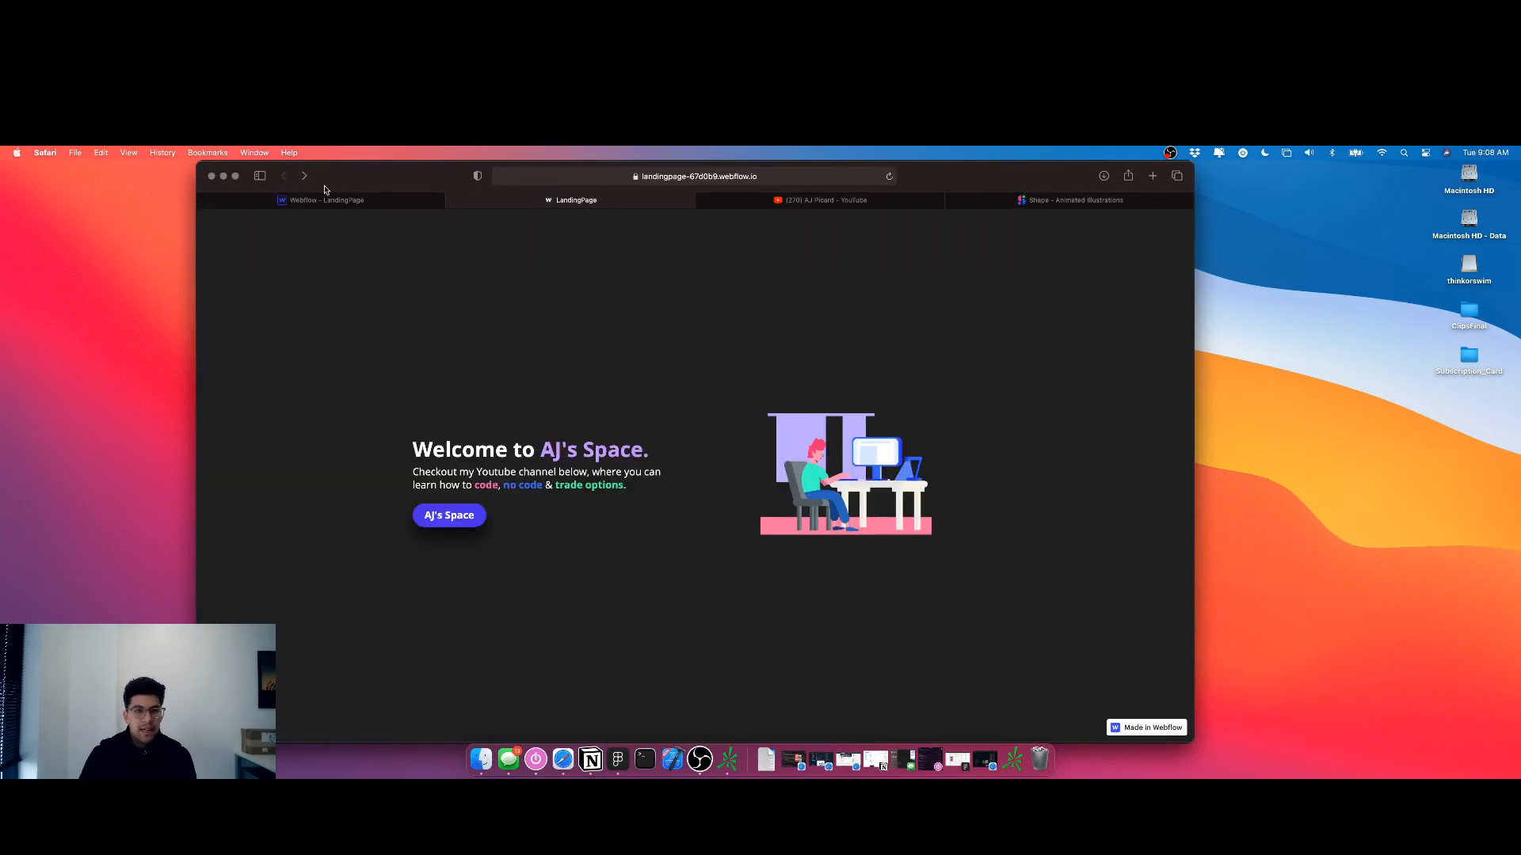
Return to the Webflow designer, dismiss the publish options, and collapse and select the Hero-wrapper element
left_click(367, 202)
left_click(901, 366)
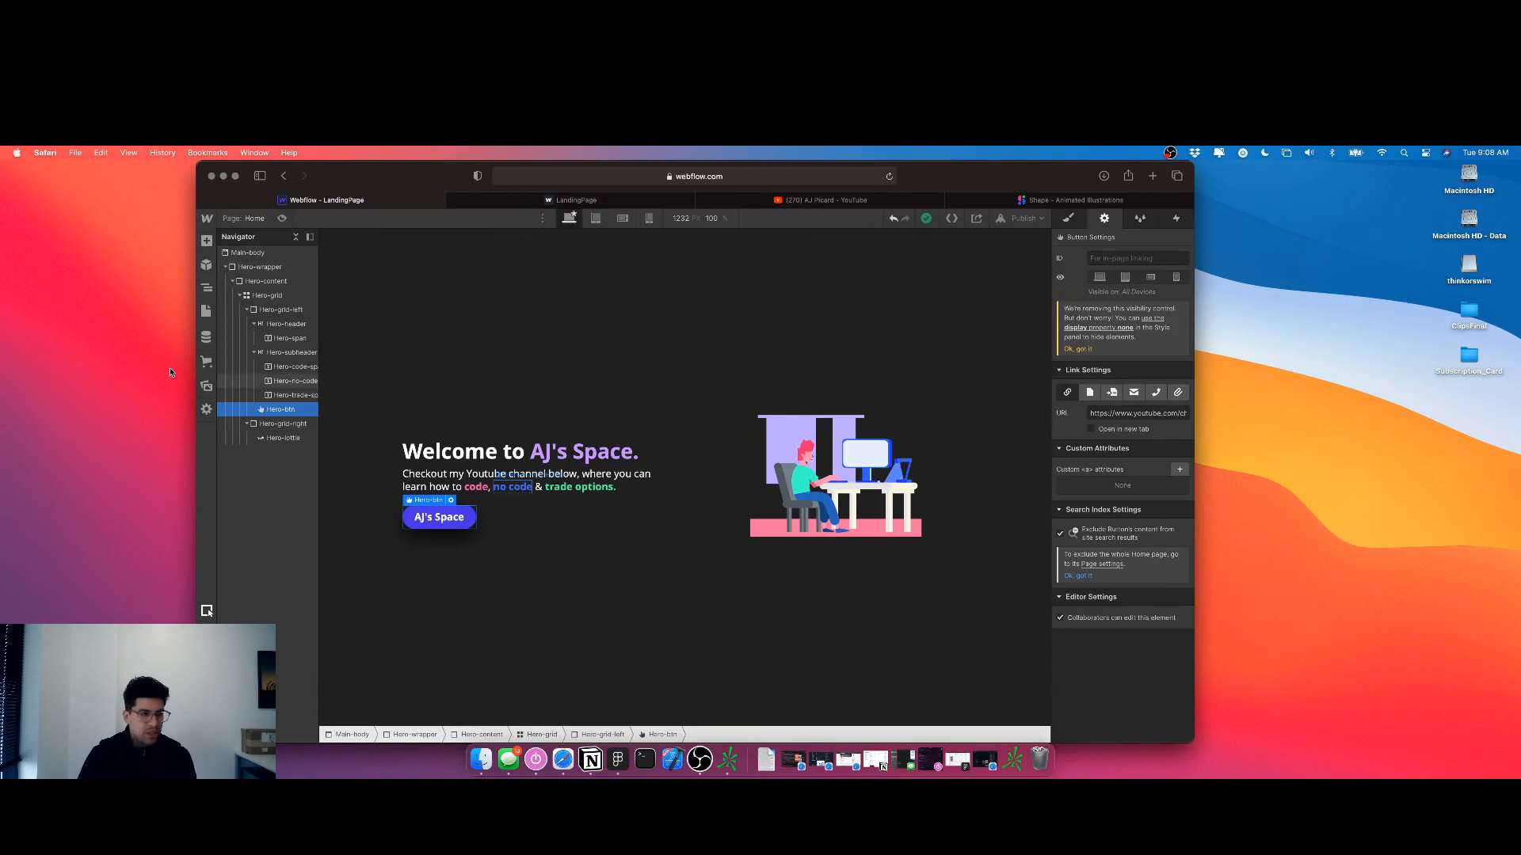
left_click(226, 267)
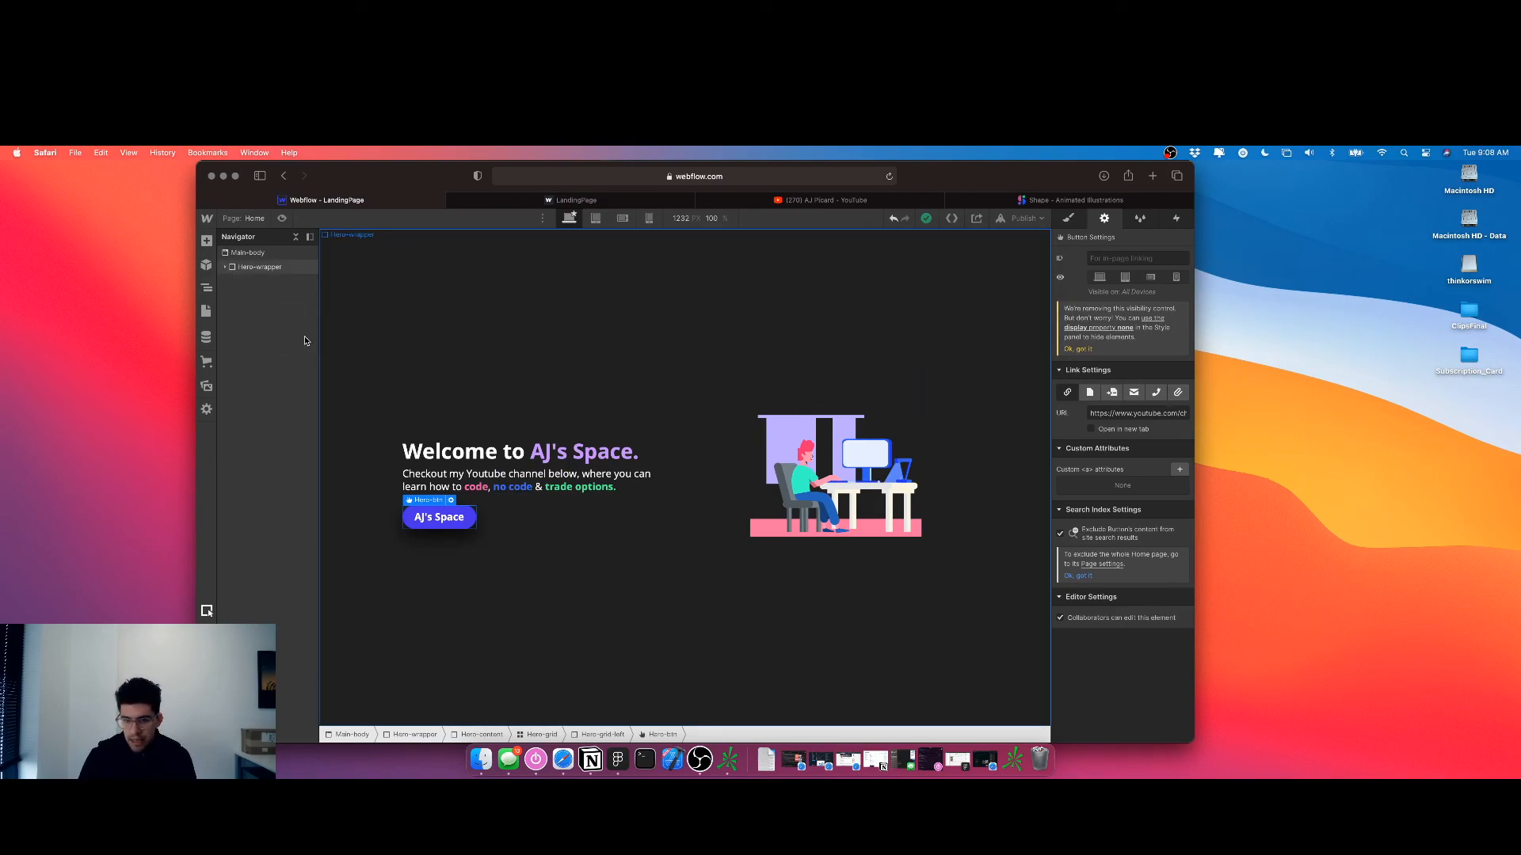
left_click(261, 267)
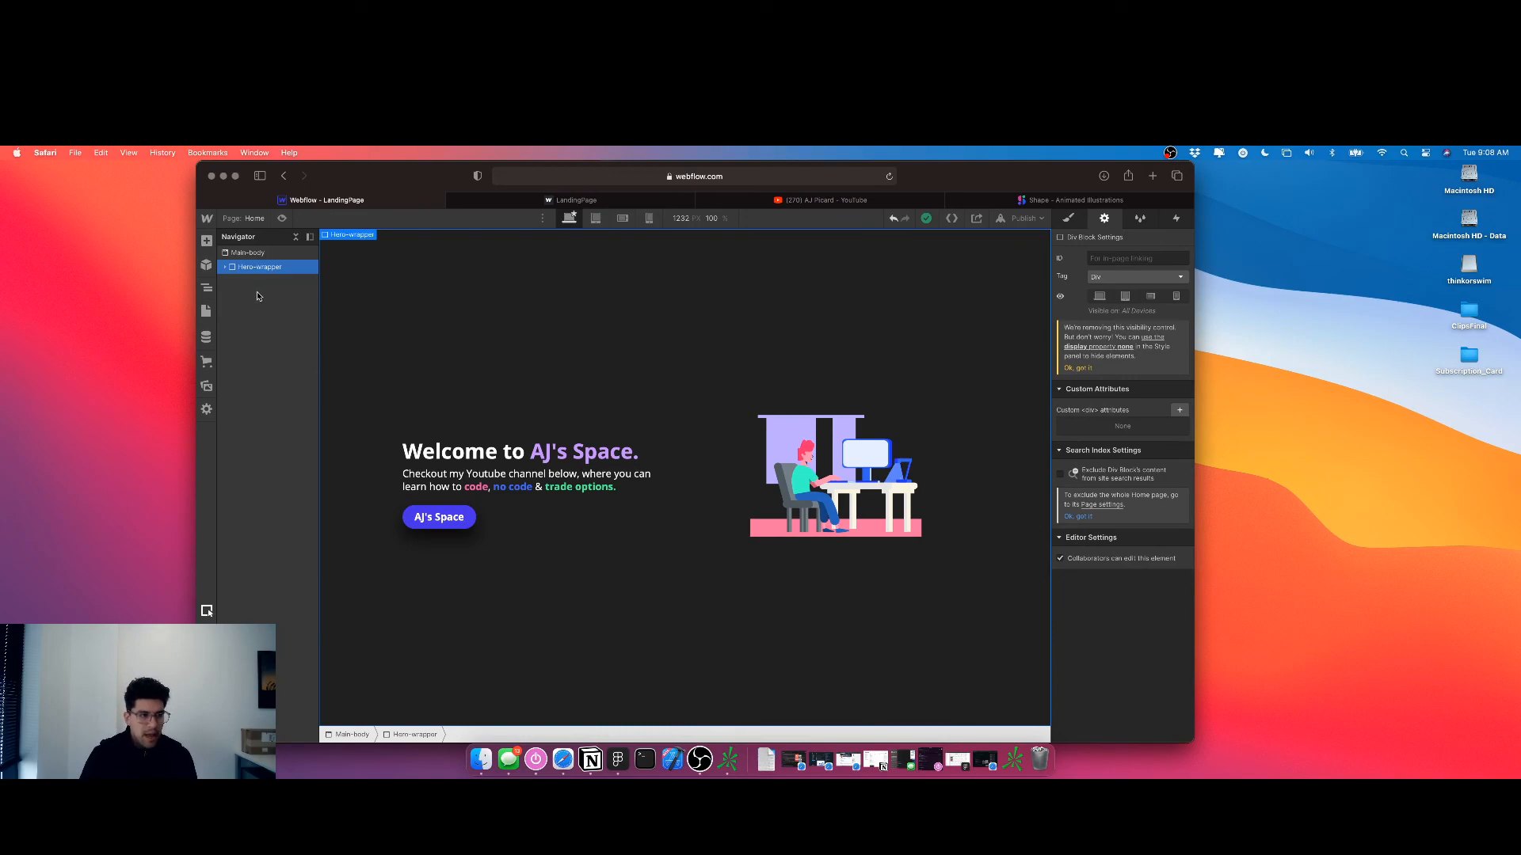